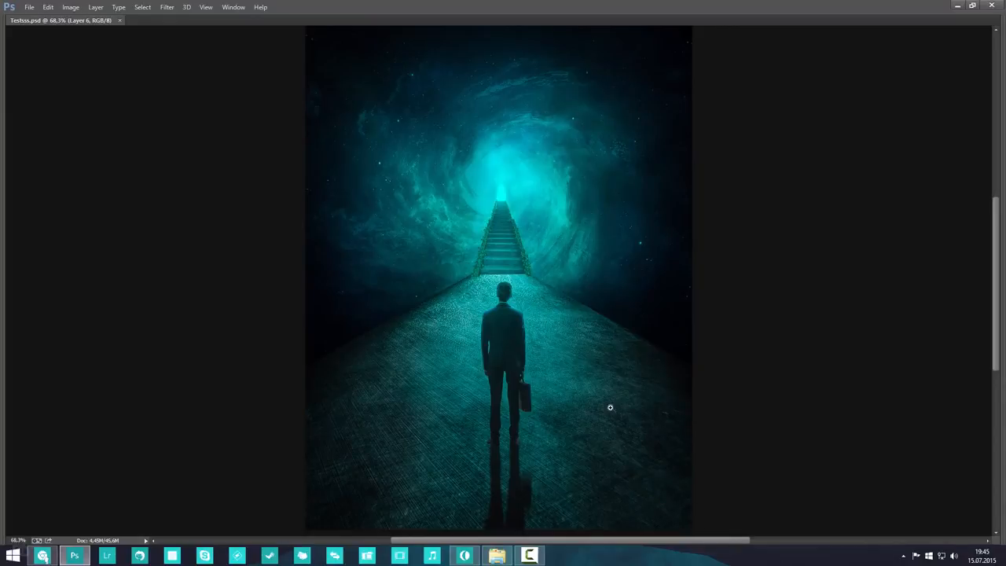
pyautogui.scroll(-5, 566, 386)
pyautogui.scroll(2, 567, 384)
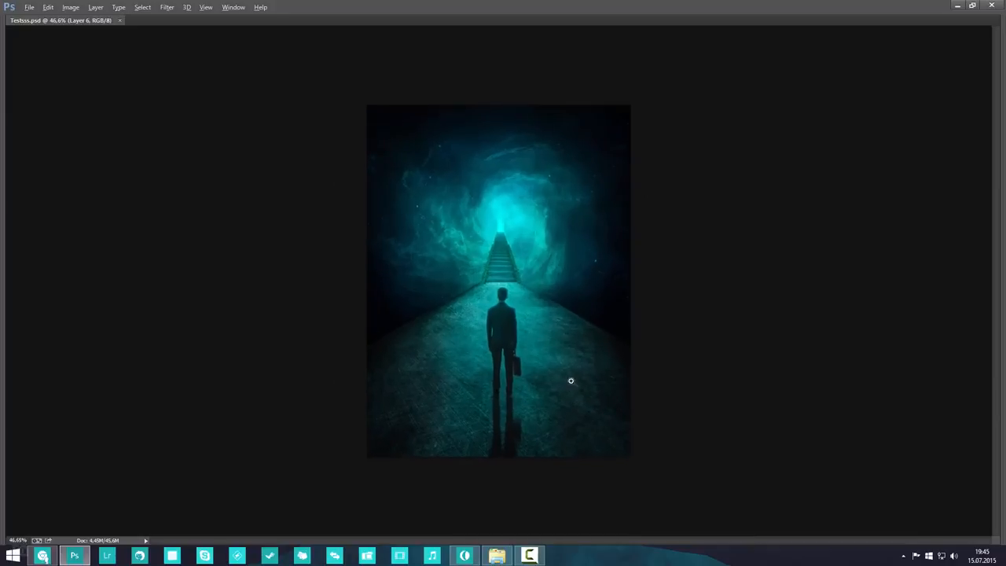
pyautogui.scroll(2, 507, 367)
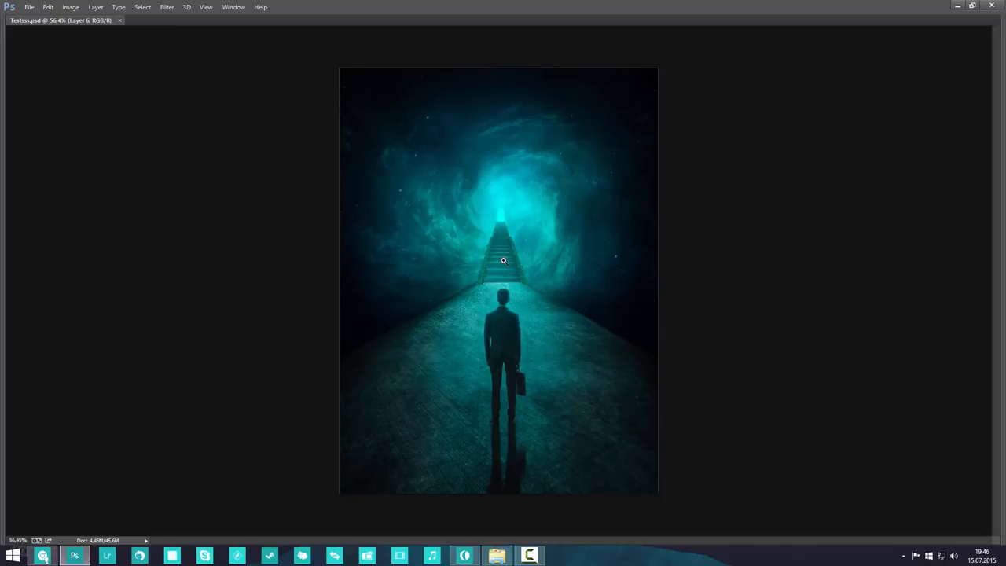
# - Group all the layers above the Background layer into one group and hide that group
pyautogui.press('Tab')
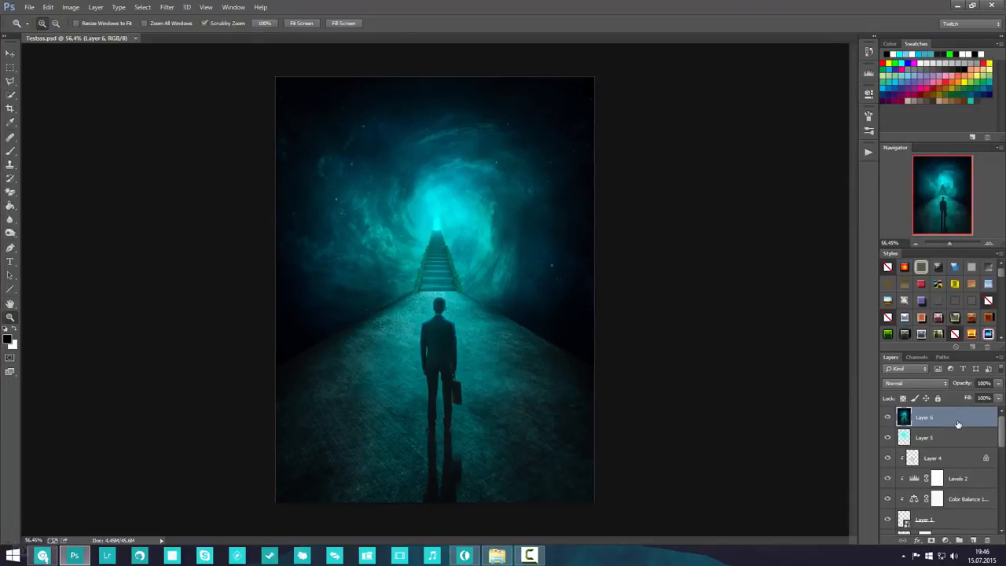
pyautogui.scroll(-5, 951, 432)
pyautogui.keyDown('shift'); pyautogui.click(955, 524); pyautogui.keyUp('shift')
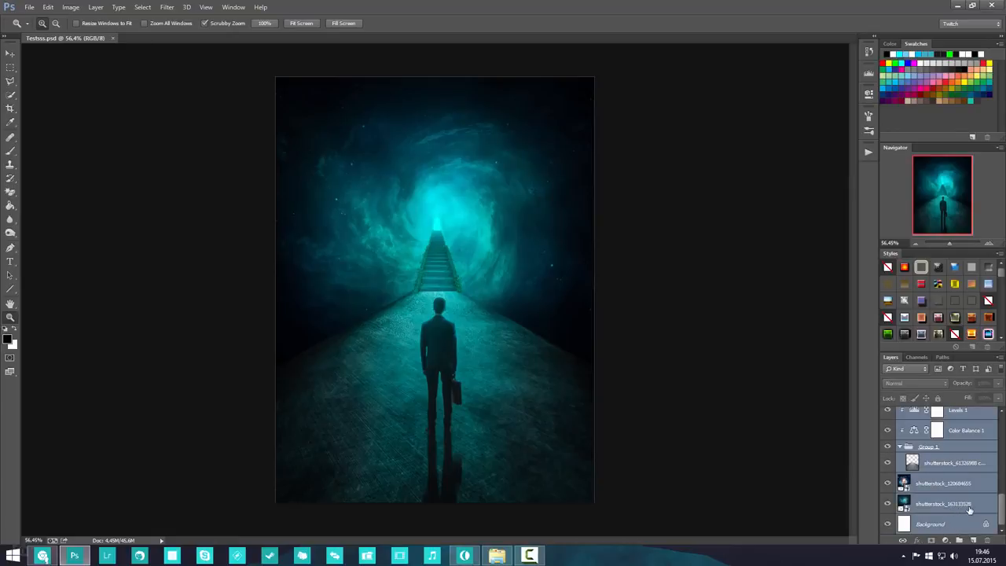
pyautogui.hotkey('ctrl', 'g')
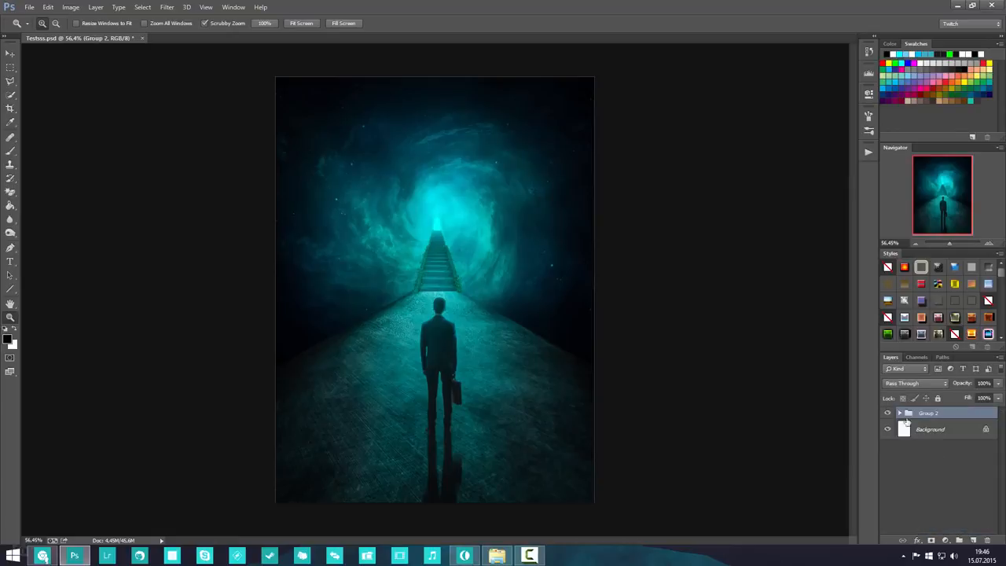
pyautogui.click(888, 414)
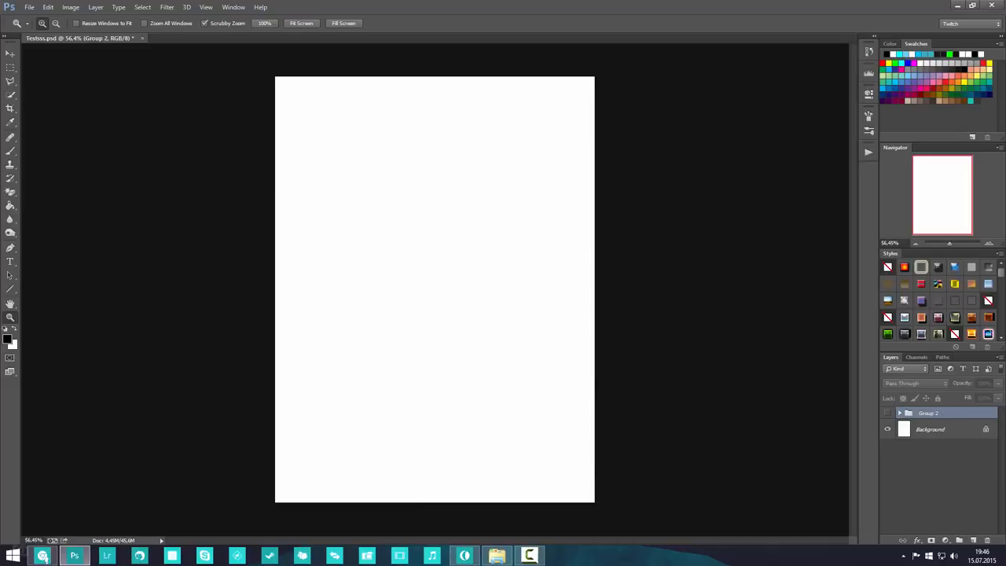
# - Open shutterstock_61326988.jpg and shutterstock_147027965.jpg from the file explorer as separate documents
pyautogui.hotkey('alt', 'Tab')
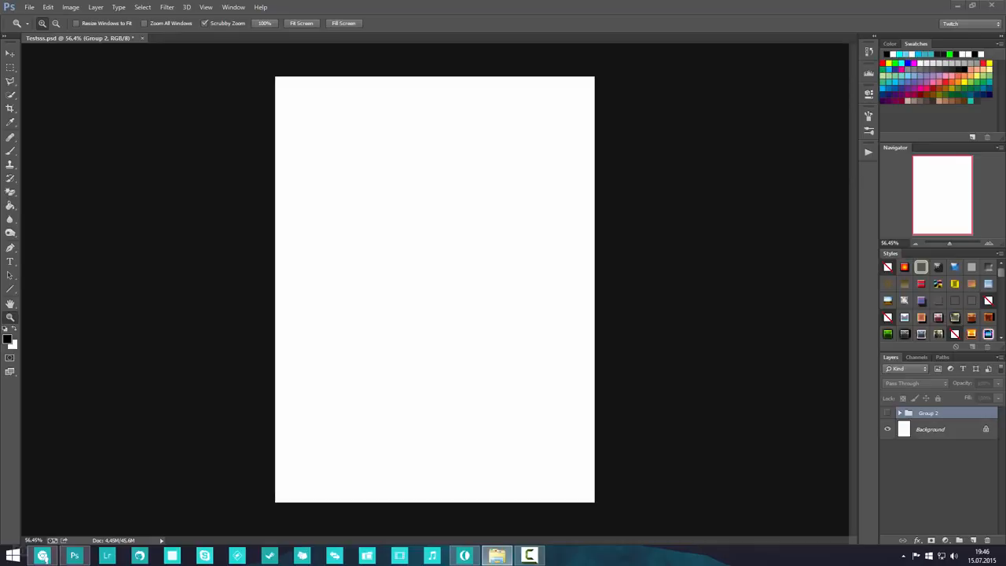
pyautogui.moveTo(23, 174); pyautogui.dragTo(943, 461)
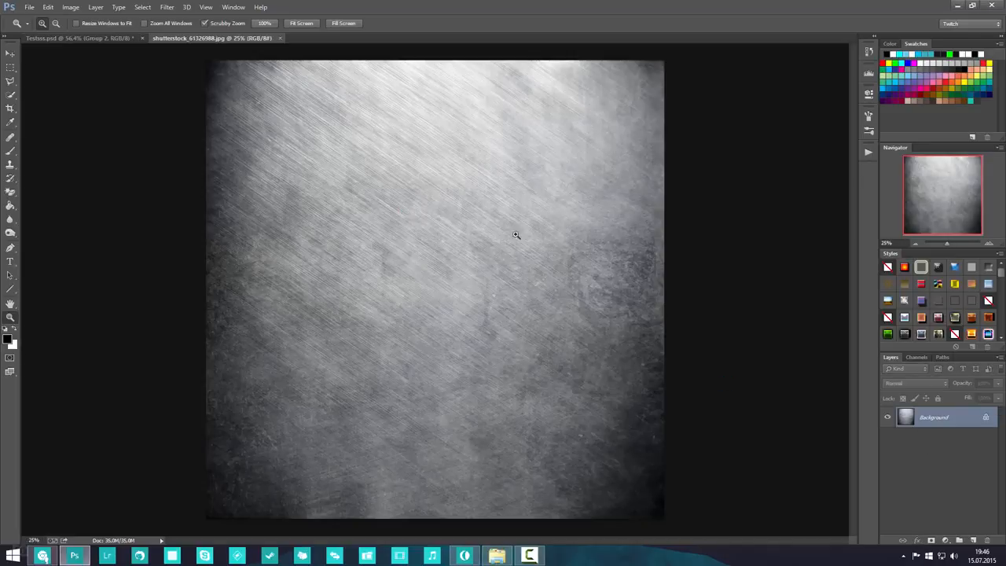
pyautogui.moveTo(429, 288); pyautogui.dragTo(430, 289)
pyautogui.keyDown('alt'); pyautogui.click(429, 289); pyautogui.keyUp('alt')
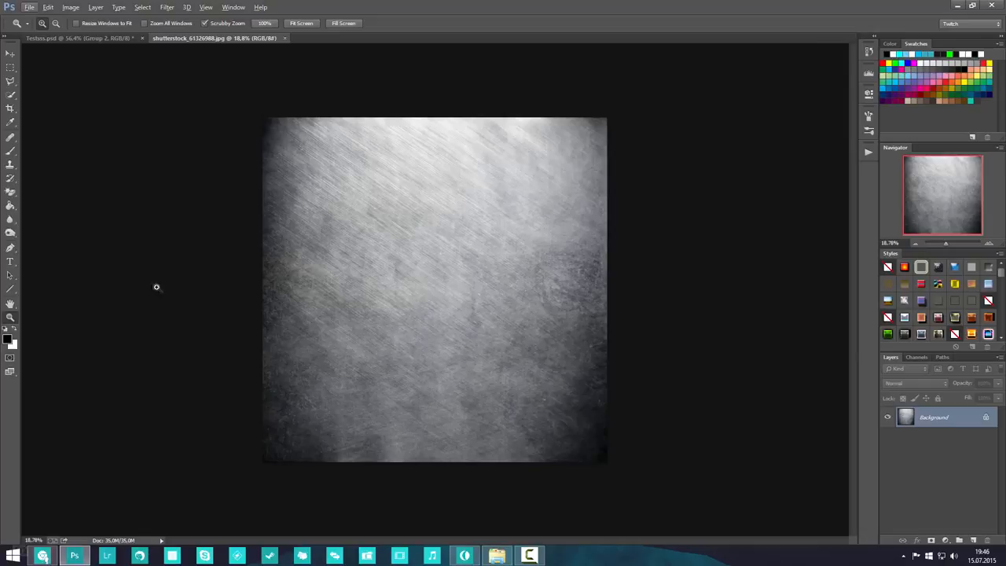
pyautogui.moveTo(0, 338); pyautogui.dragTo(907, 461)
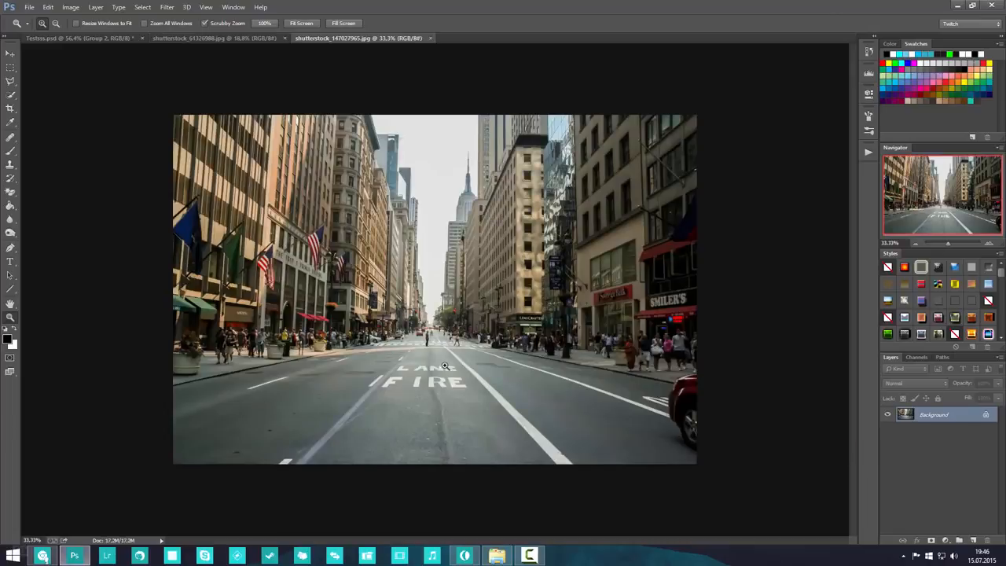
pyautogui.click(431, 371)
pyautogui.scroll(-5, 429, 373)
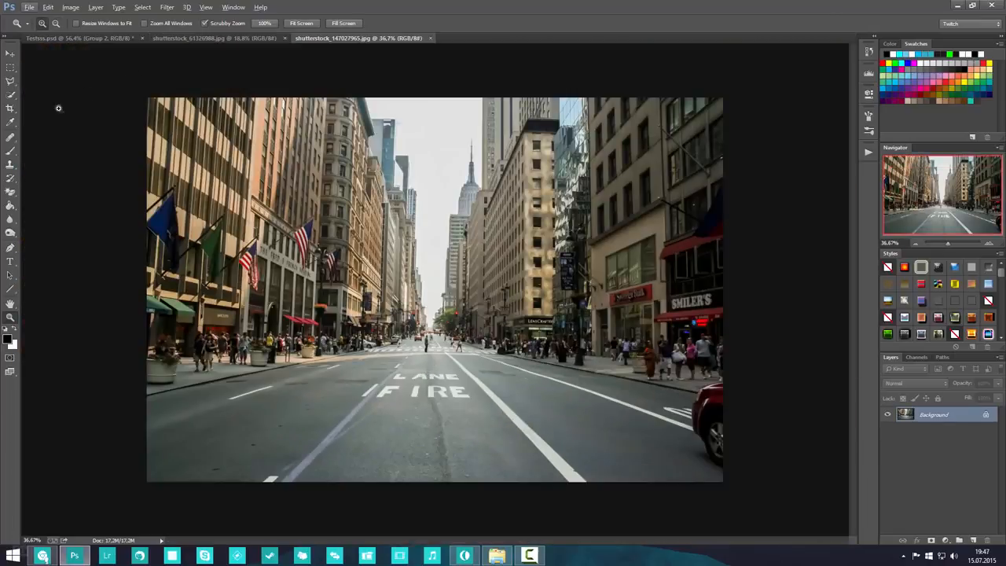
# - Show the grouped artwork in the composite document and compare its floor with the metal texture and the street photo
pyautogui.click(77, 38)
pyautogui.click(887, 413)
pyautogui.scroll(2, 397, 408)
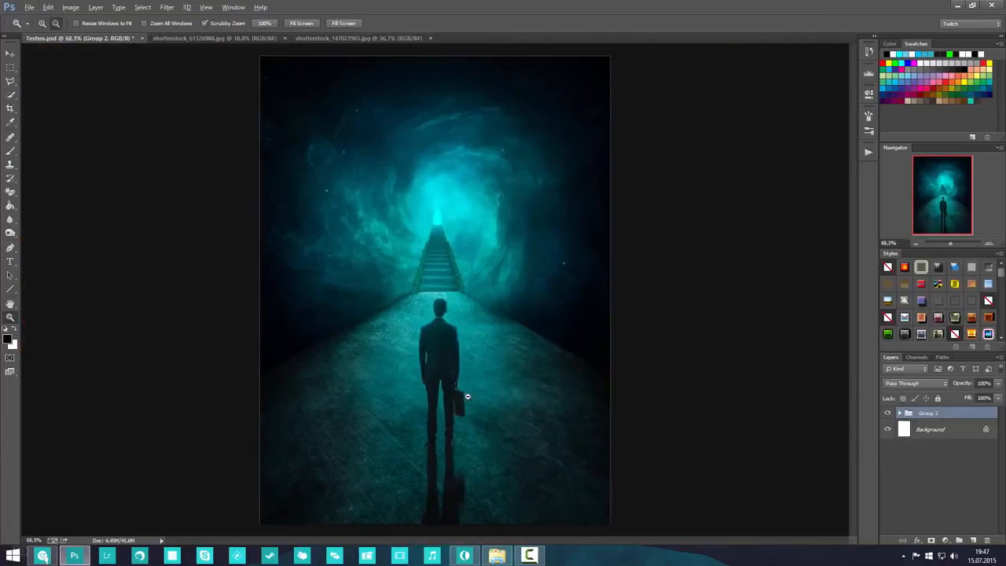
pyautogui.scroll(-1, 396, 411)
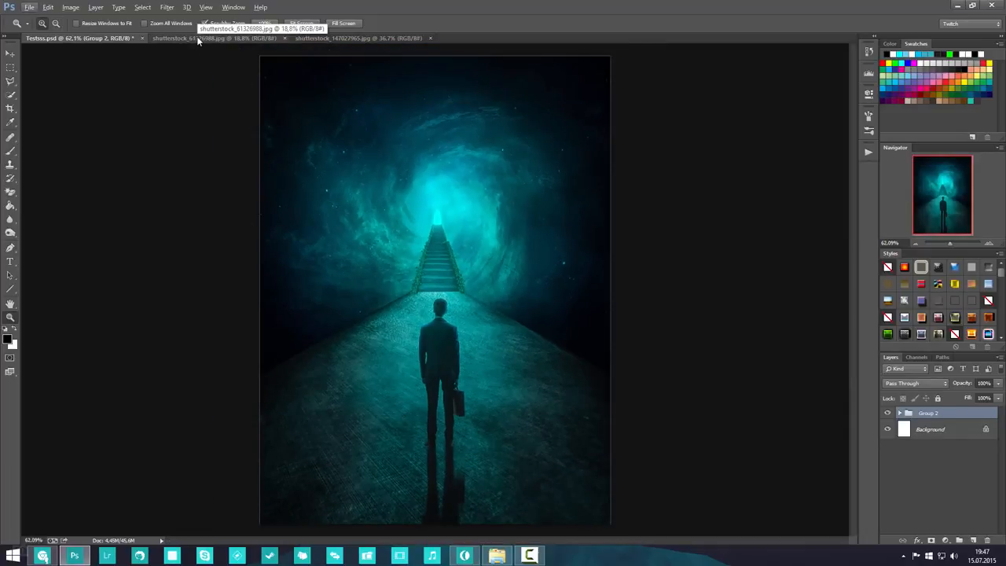
pyautogui.click(198, 41)
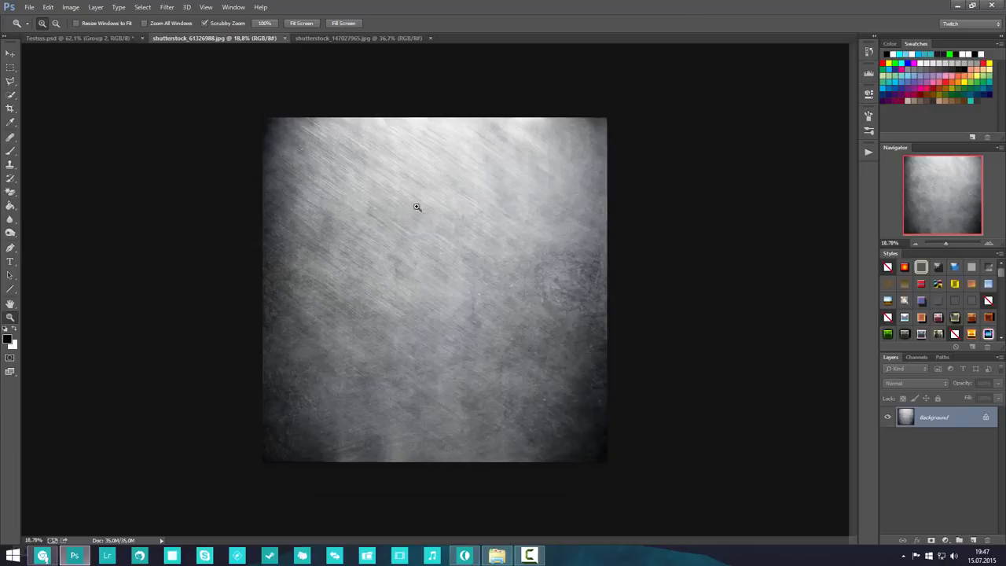
pyautogui.scroll(4, 445, 234)
pyautogui.scroll(-4, 444, 233)
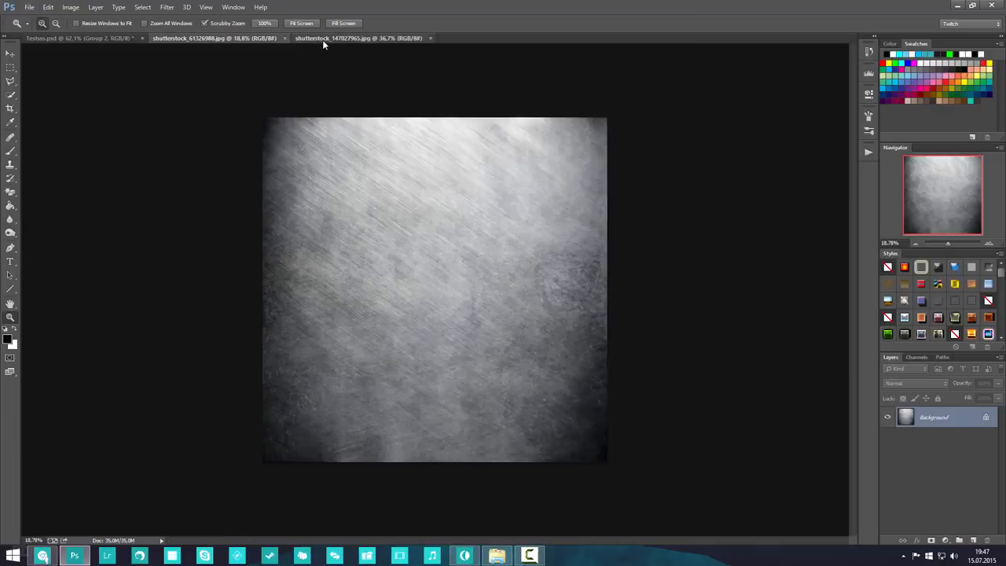
pyautogui.click(324, 38)
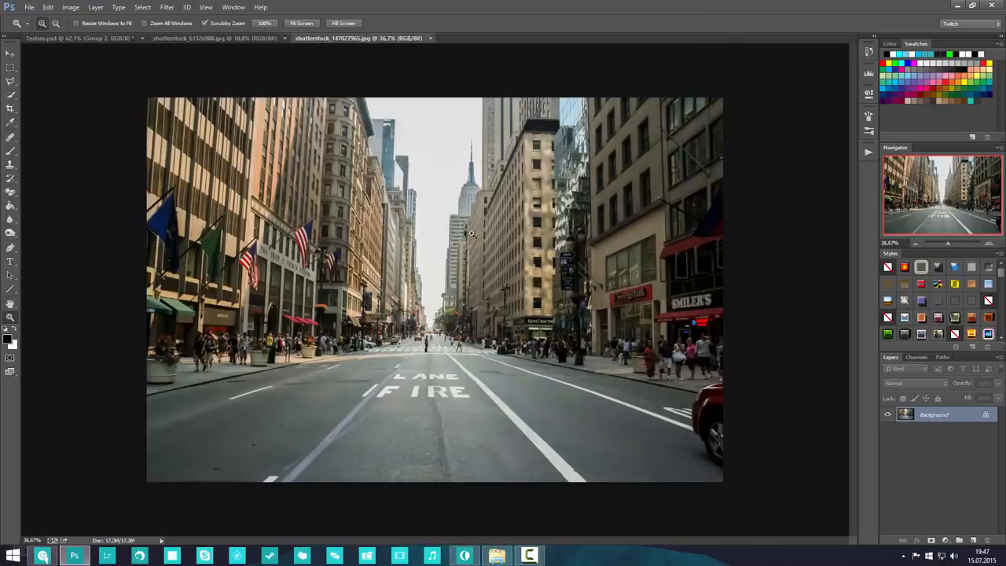
pyautogui.click(235, 38)
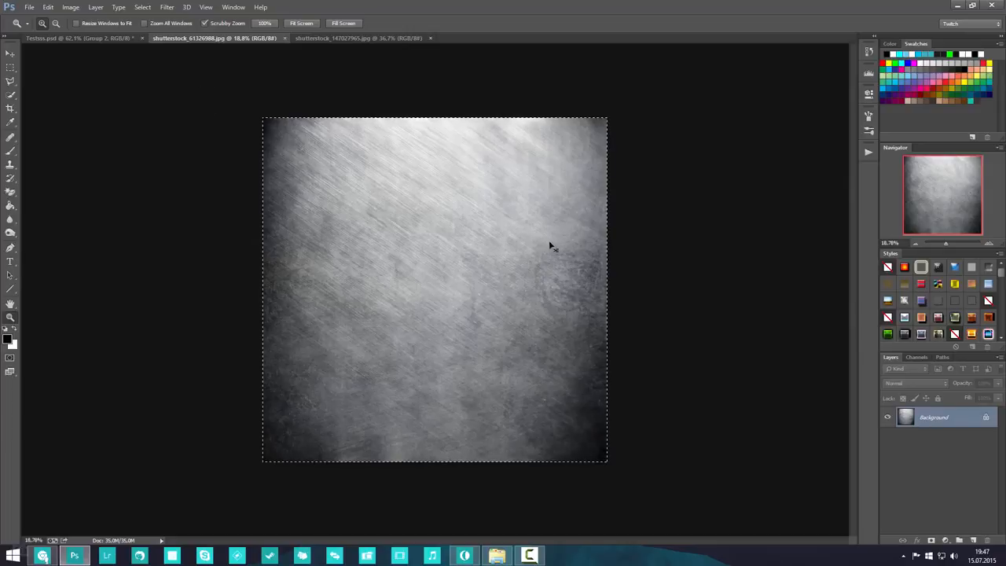
# - Select the whole metal texture image, return to the composite document and hide the artwork group
pyautogui.hotkey('ctrl', 'a')
pyautogui.click(102, 37)
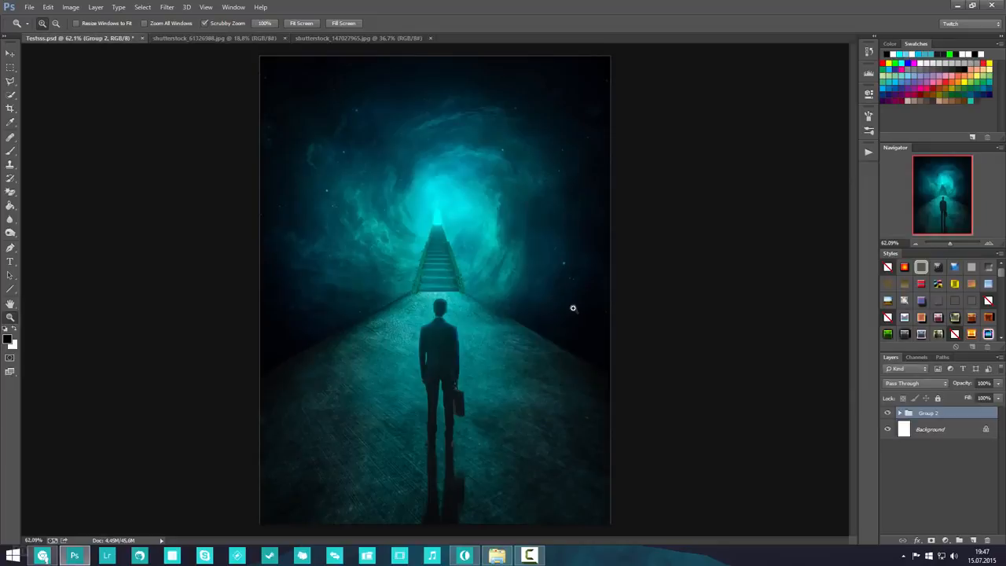
pyautogui.click(887, 413)
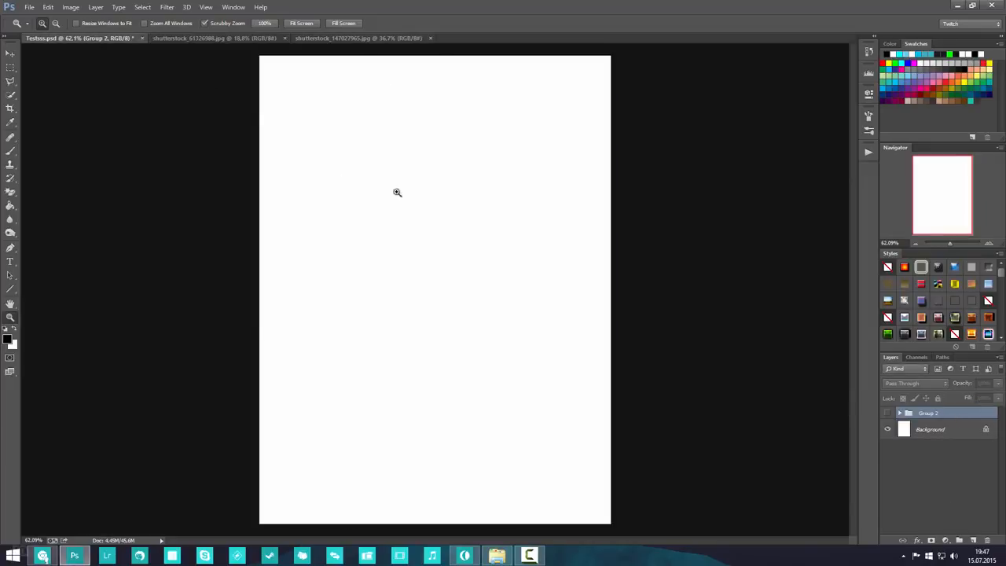
# - Check the composite document's pixel dimensions in the Image Size dialog and close it without changes
pyautogui.click(70, 7)
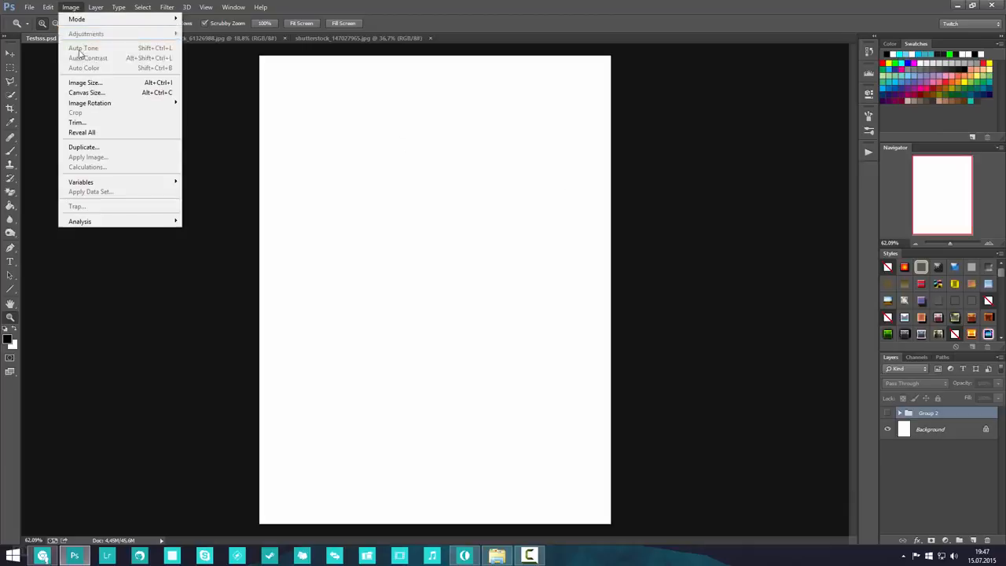
pyautogui.click(108, 84)
pyautogui.click(573, 193)
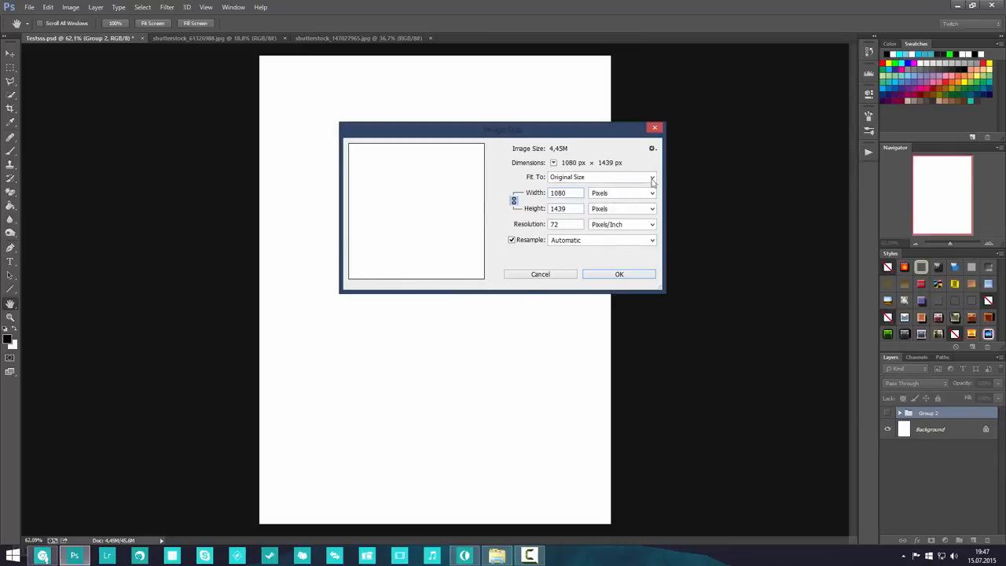
pyautogui.click(656, 128)
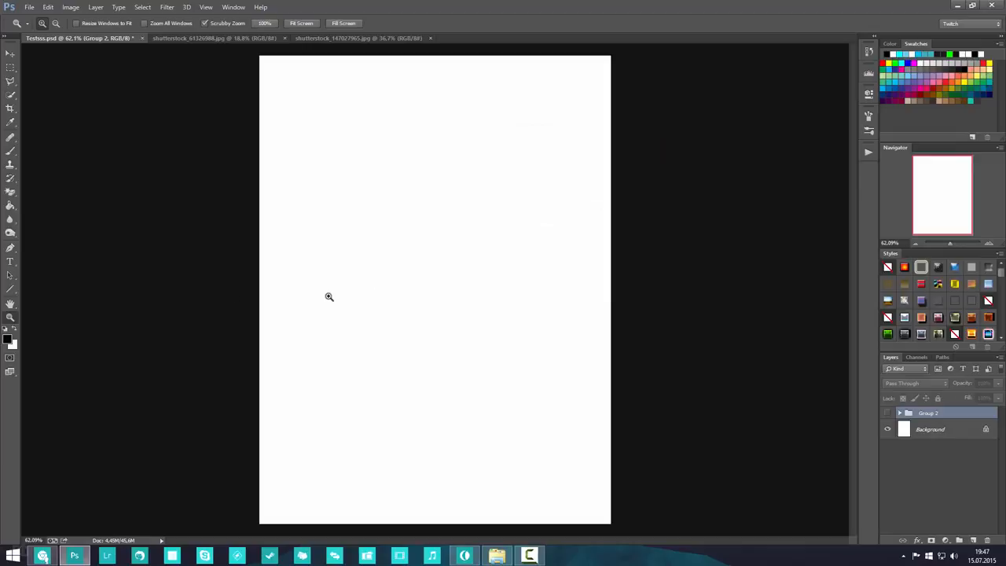
# - Place shutterstock_61326988 into the composite document and move it down to about X 534 px, Y 921 px
pyautogui.keyDown('alt'); pyautogui.click(340, 165); pyautogui.keyUp('alt')
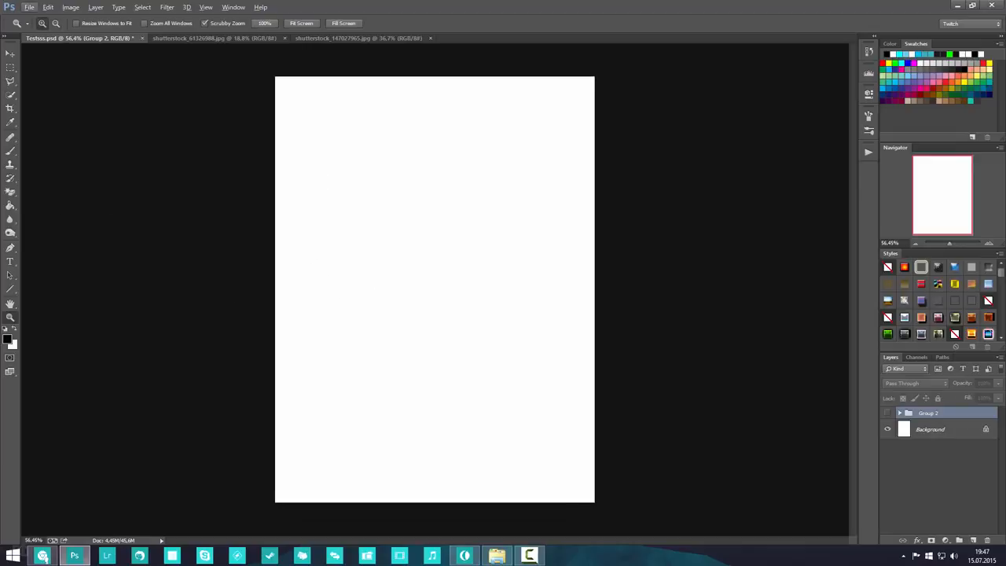
pyautogui.moveTo(0, 224); pyautogui.dragTo(457, 334)
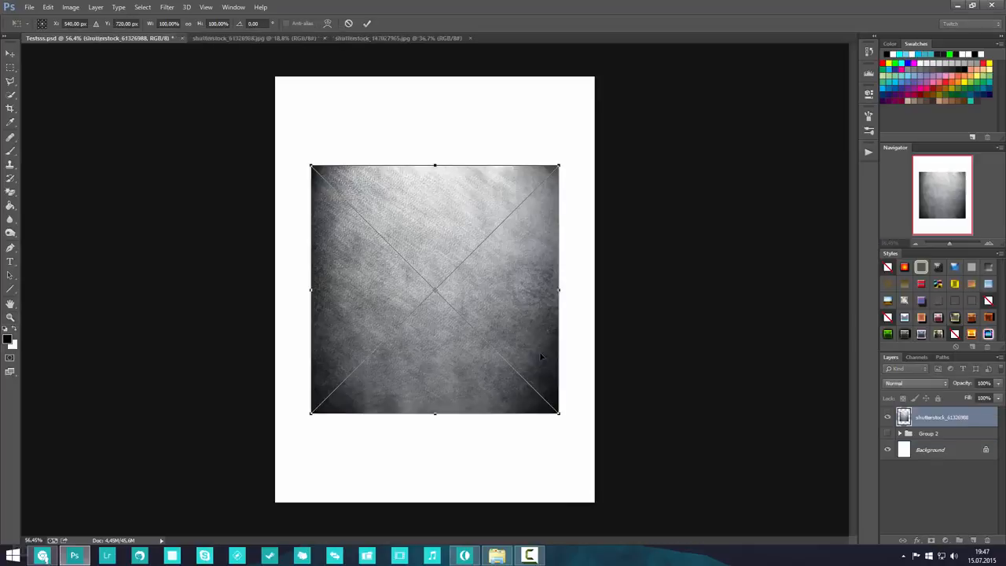
pyautogui.moveTo(490, 289); pyautogui.dragTo(490, 348)
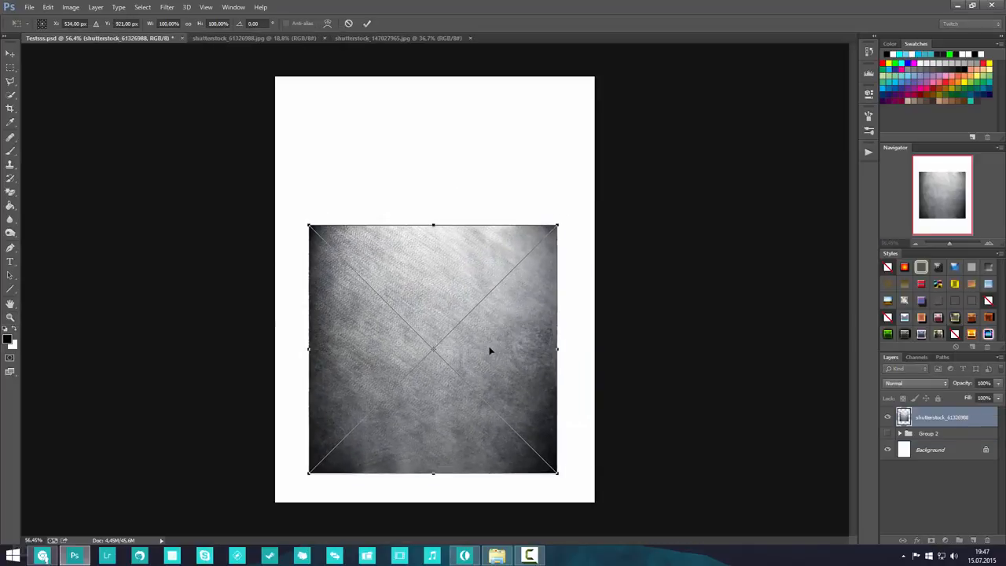
pyautogui.scroll(-2, 595, 343)
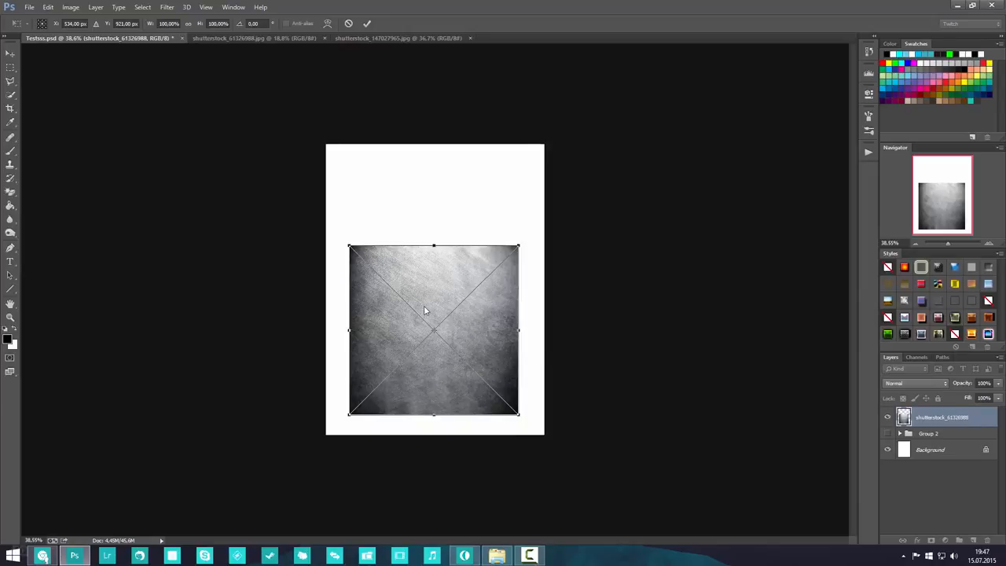
# - Turn the texture into a receding floor with a Perspective transform, about 465% wide with a narrow top edge, and move it to Y 1205 px
pyautogui.moveTo(518, 247); pyautogui.dragTo(553, 245)
pyautogui.hotkey('ctrl', 'z')
pyautogui.rightClick(477, 317)
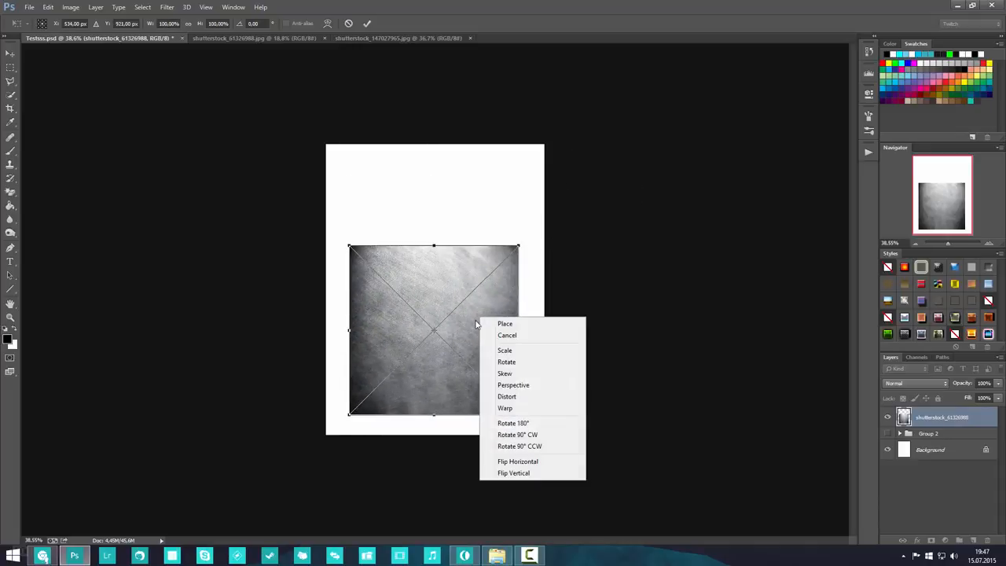
pyautogui.click(537, 391)
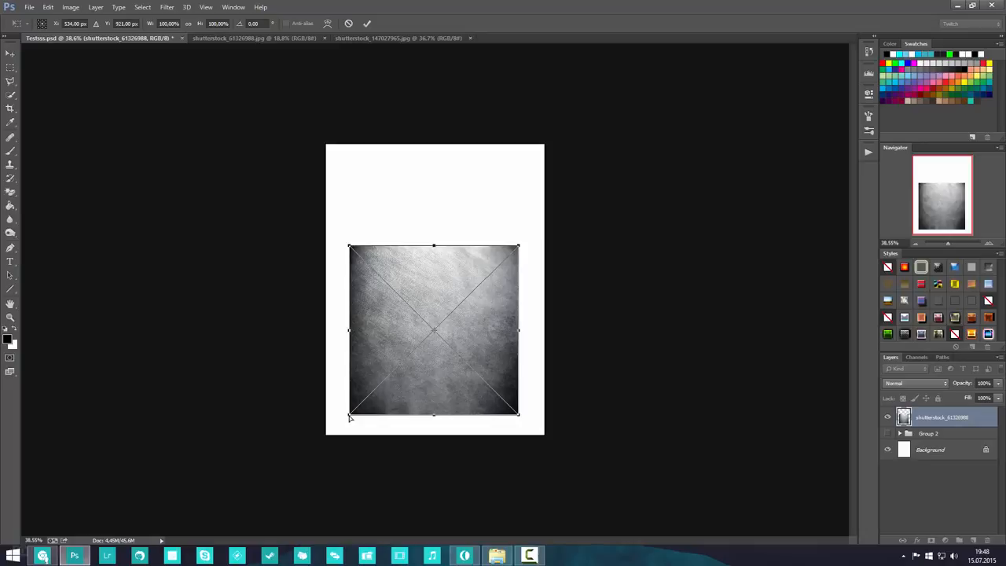
pyautogui.moveTo(350, 418); pyautogui.dragTo(39, 413)
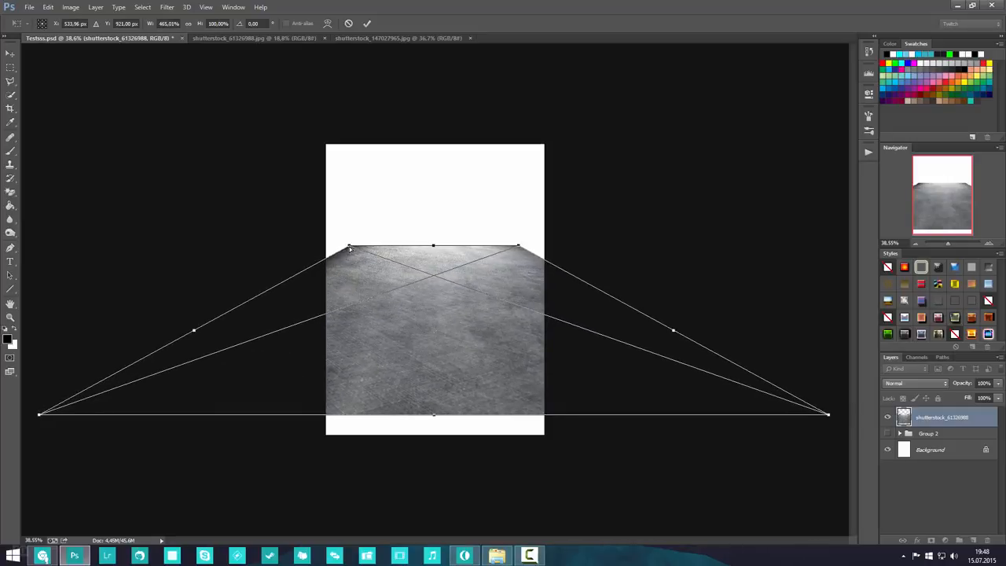
pyautogui.moveTo(353, 248); pyautogui.dragTo(421, 255)
pyautogui.moveTo(475, 320); pyautogui.dragTo(478, 383)
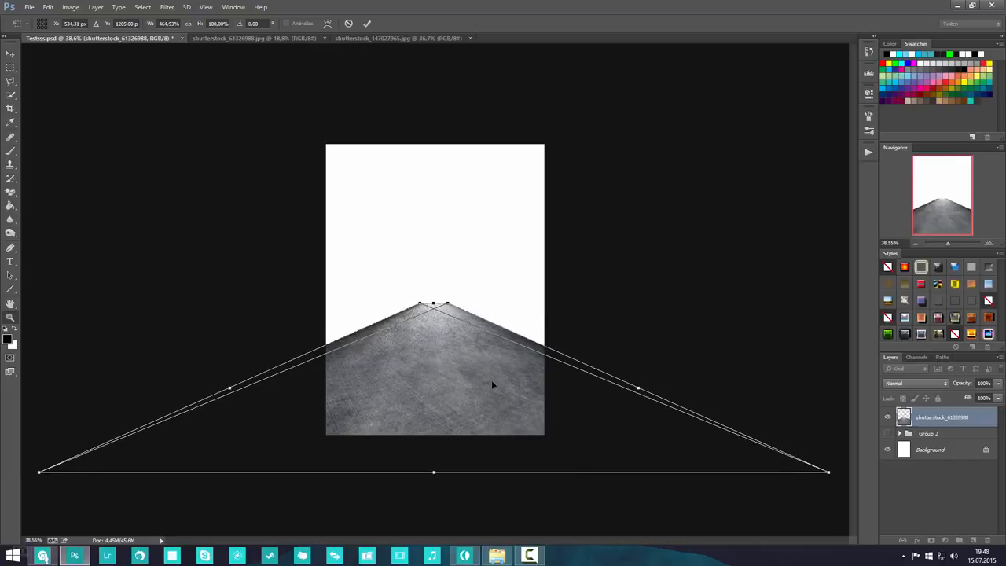
pyautogui.press('Return')
# - Examine the perspective of the transformed floor texture against the blank canvas, keeping its layer selected
pyautogui.scroll(1, 484, 333)
pyautogui.scroll(2, 415, 337)
pyautogui.scroll(-2, 422, 337)
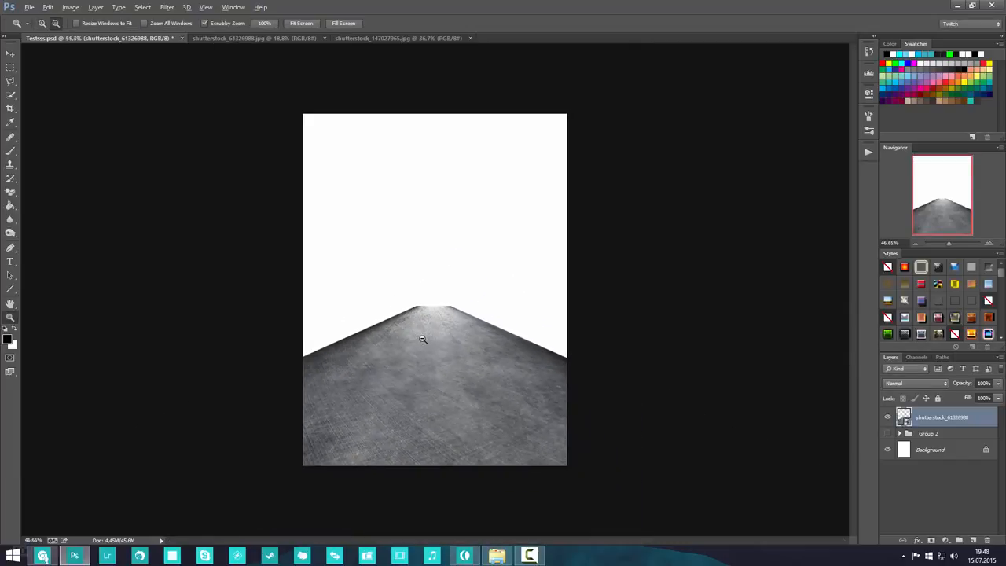
pyautogui.scroll(-1, 424, 339)
pyautogui.scroll(2, 419, 362)
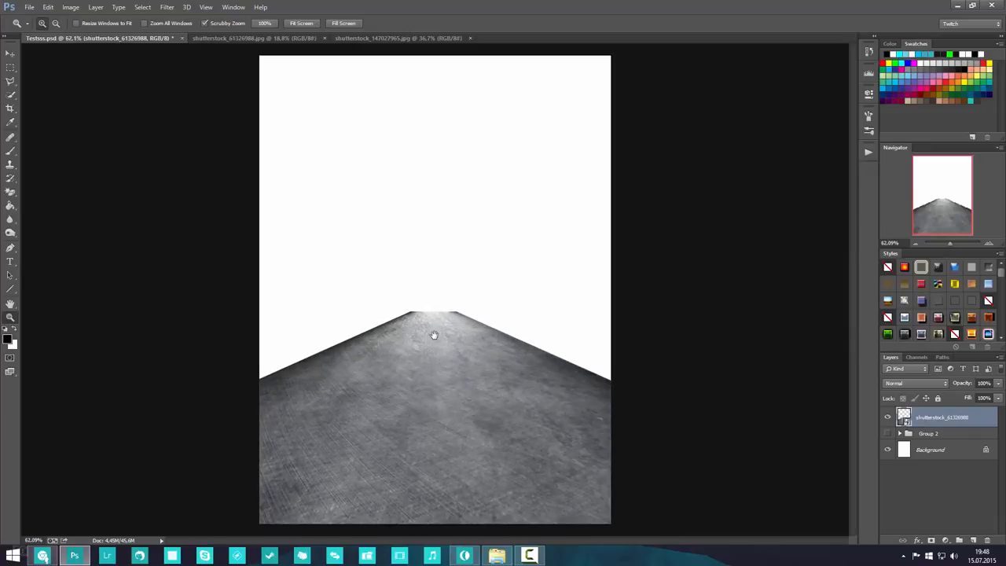
pyautogui.click(937, 433)
pyautogui.click(939, 418)
pyautogui.scroll(-3, 341, 258)
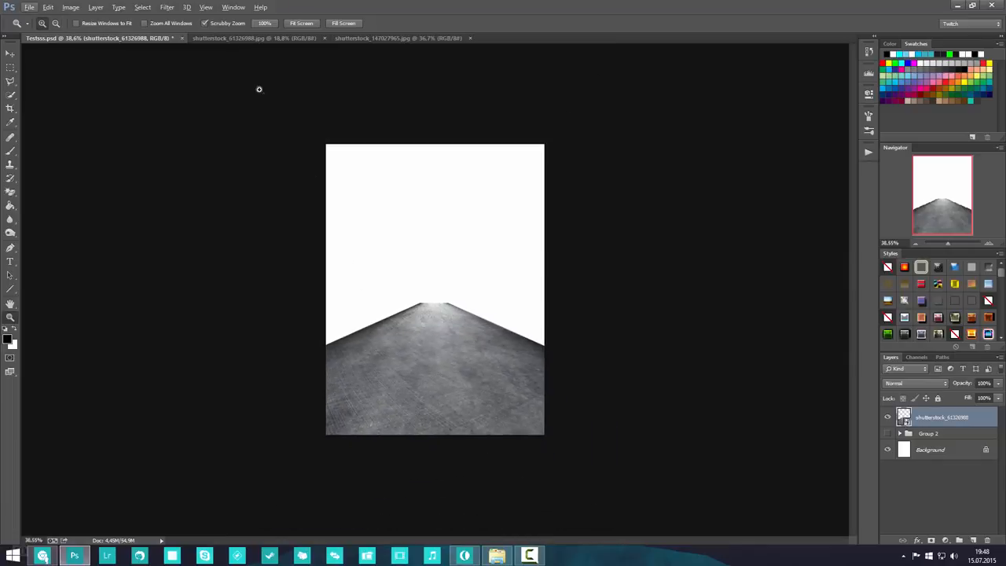
# - Outline the far part of the street, down to the FIRE lettering, with the Polygonal Lasso in shutterstock_147027965
pyautogui.click(346, 39)
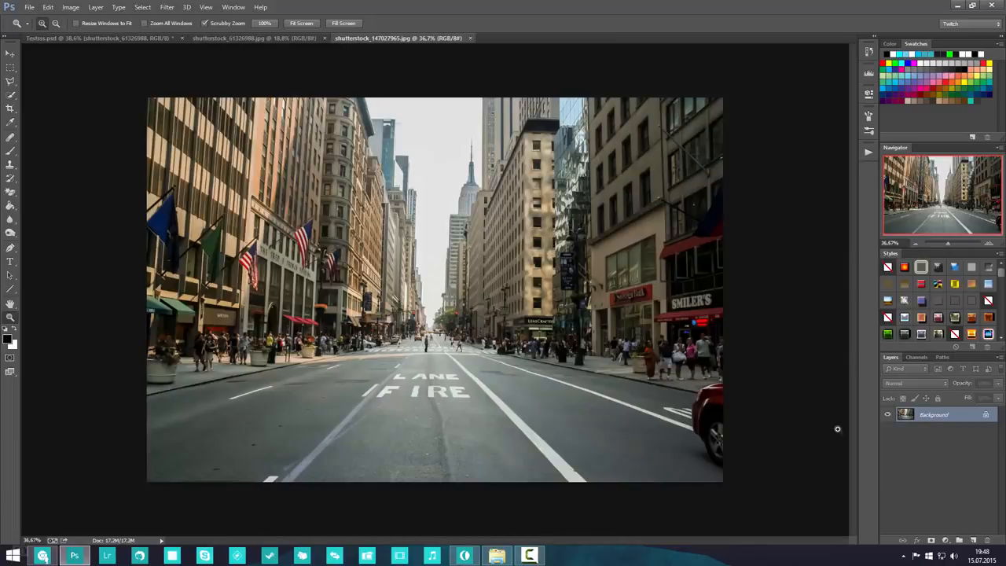
pyautogui.click(11, 81)
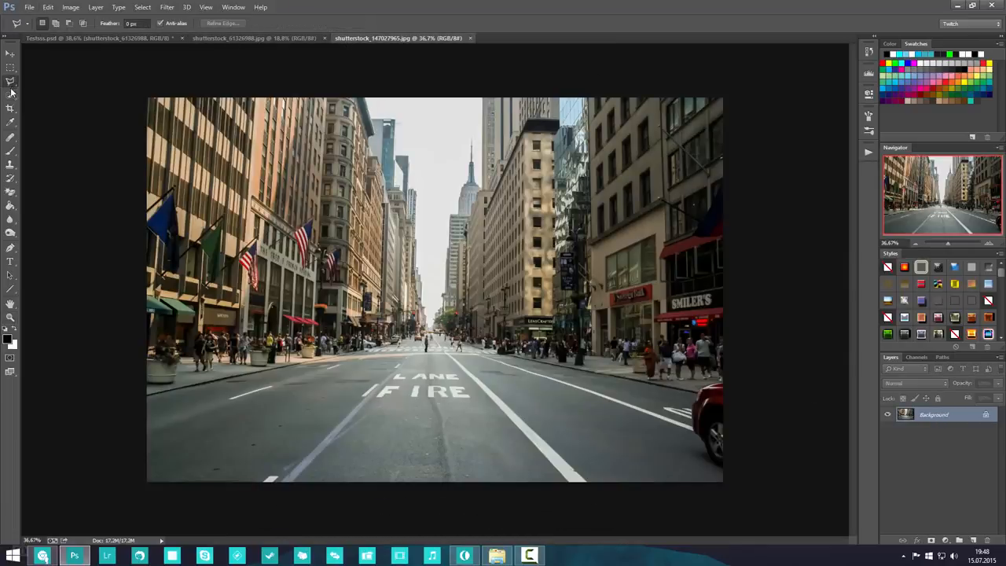
pyautogui.rightClick(11, 82)
pyautogui.click(49, 82)
pyautogui.moveTo(147, 398)
pyautogui.mouseDown()
pyautogui.moveTo(378, 369)
pyautogui.moveTo(387, 354)
pyautogui.moveTo(621, 347)
pyautogui.moveTo(708, 405)
pyautogui.moveTo(696, 391)
pyautogui.moveTo(748, 410)
pyautogui.moveTo(739, 525)
pyautogui.mouseUp()
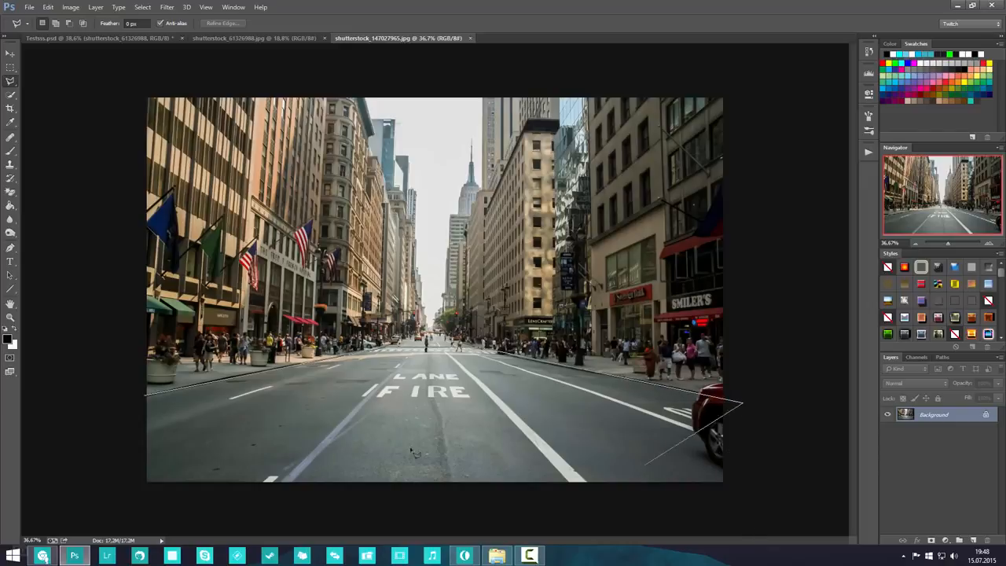
pyautogui.click(140, 400)
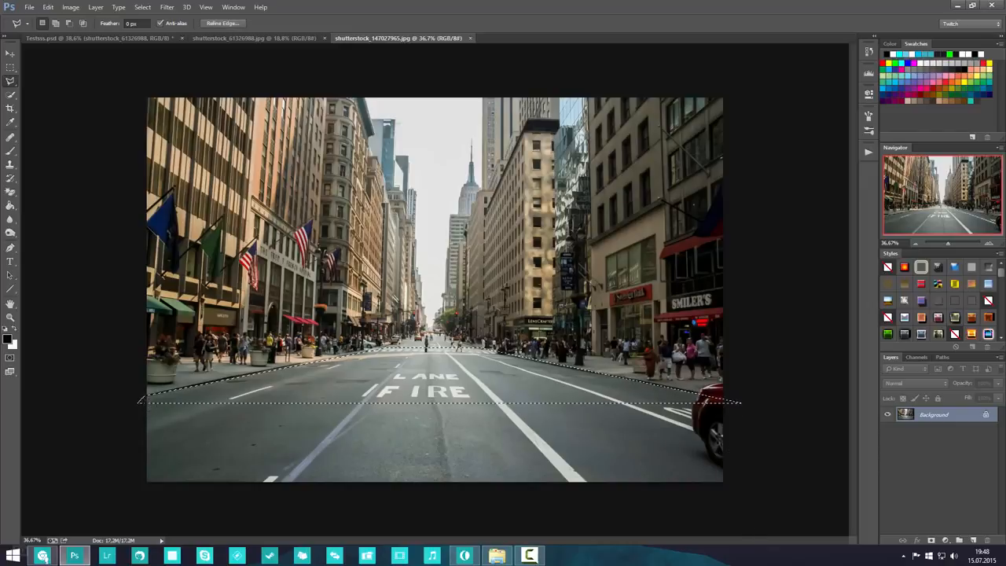
# - Compare the street's perspective with the floor by pasting the street cutout over the composite's horizon and removing it again
pyautogui.click(136, 38)
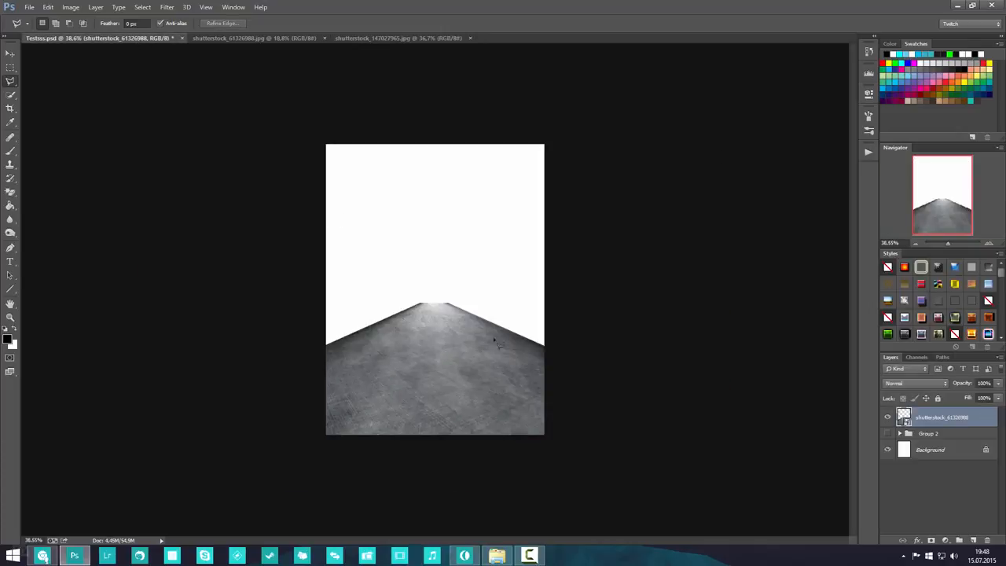
pyautogui.hotkey('ctrl', 'v')
pyautogui.moveTo(524, 357); pyautogui.dragTo(454, 330)
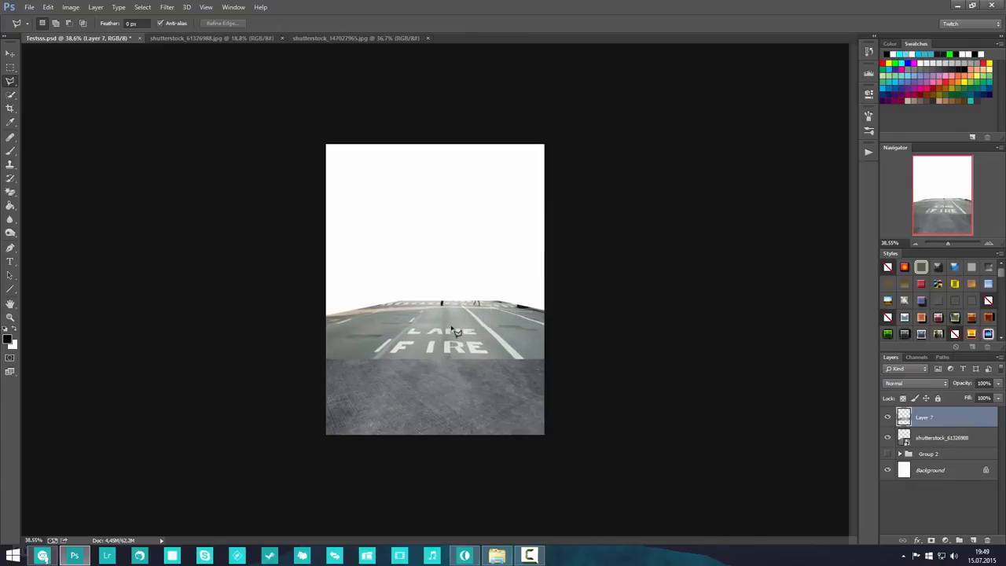
pyautogui.press('Delete')
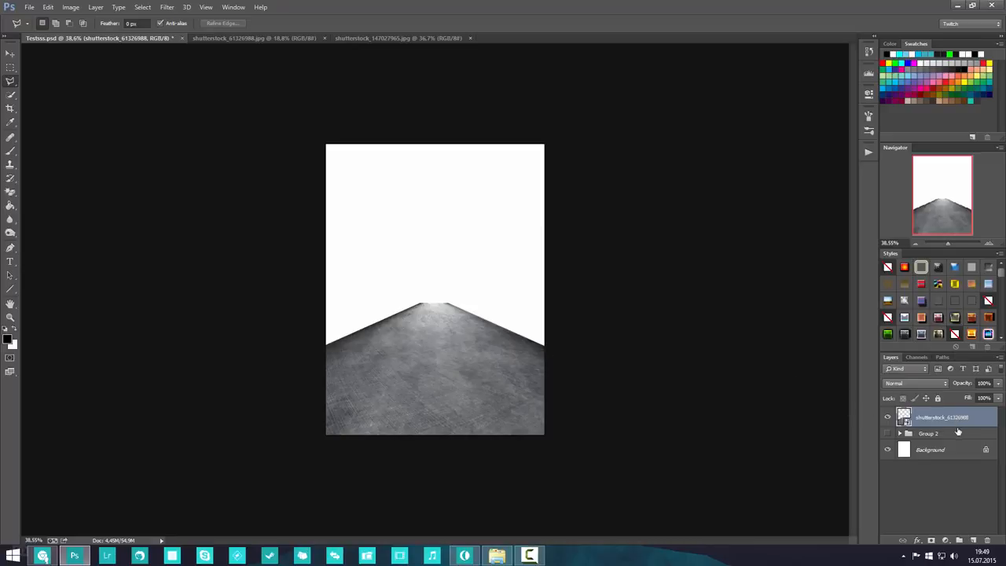
# - Clear the selection in the street photo and close shutterstock_147027965
pyautogui.click(389, 37)
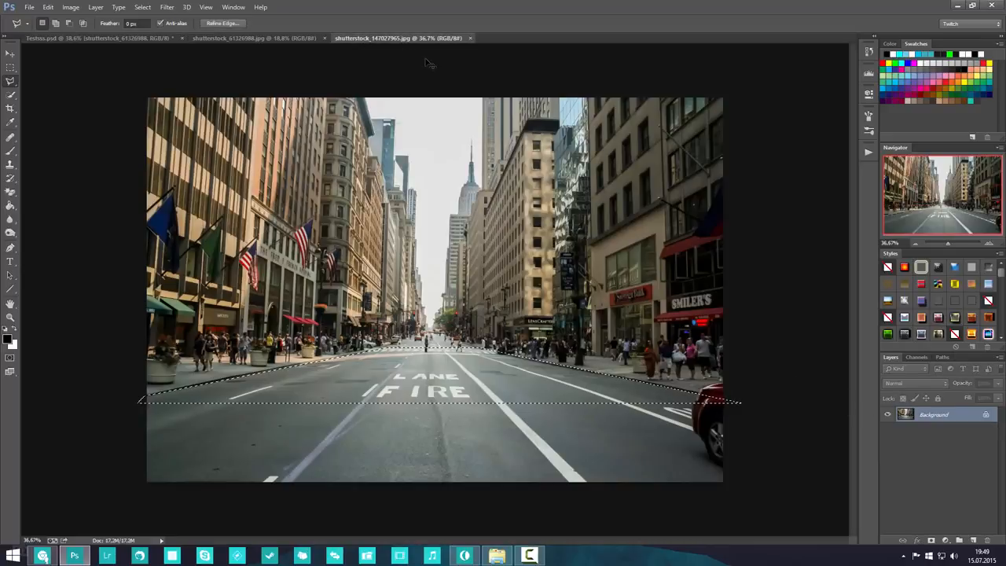
pyautogui.hotkey('ctrl', 'd')
pyautogui.click(470, 38)
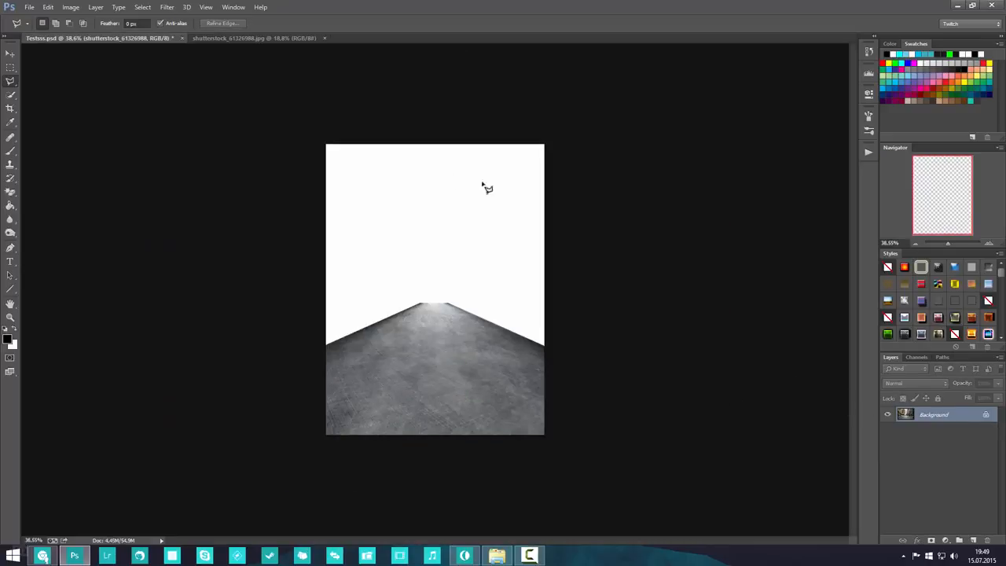
# - Open the nebula image shutterstock_163133528 from the file folder as a separate document and close the metal texture document shutterstock_61326988
pyautogui.scroll(1, 454, 368)
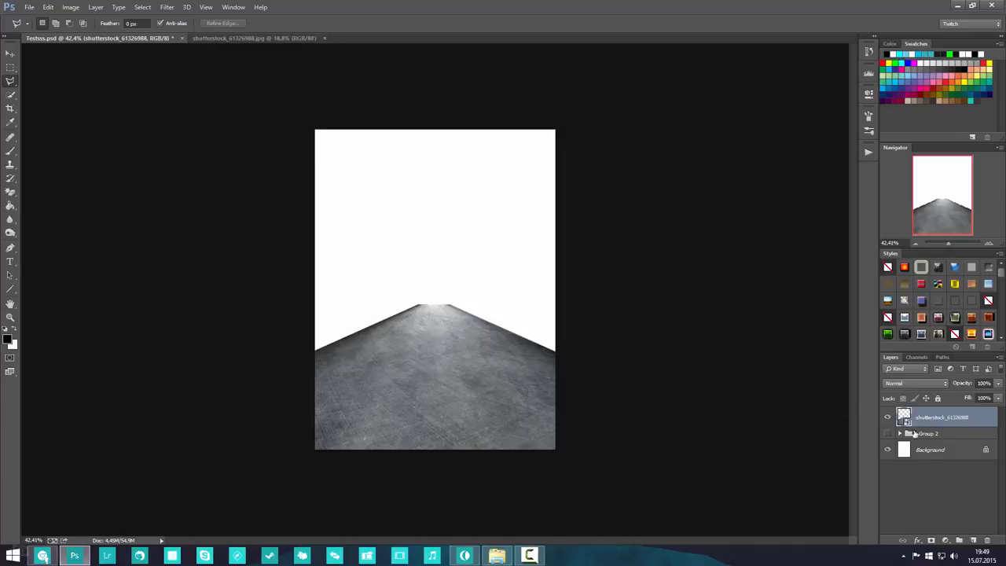
pyautogui.click(498, 558)
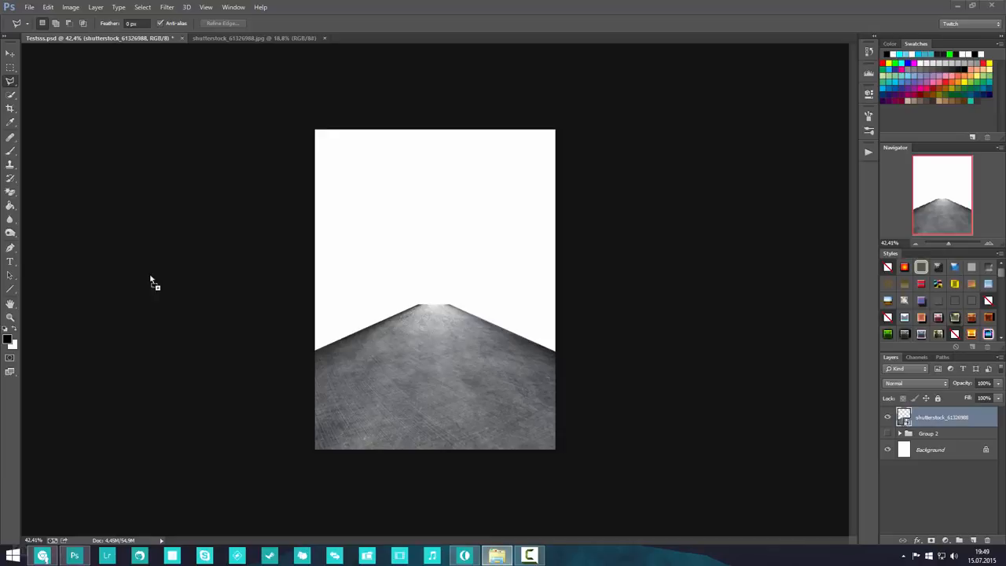
pyautogui.moveTo(151, 279); pyautogui.dragTo(893, 472)
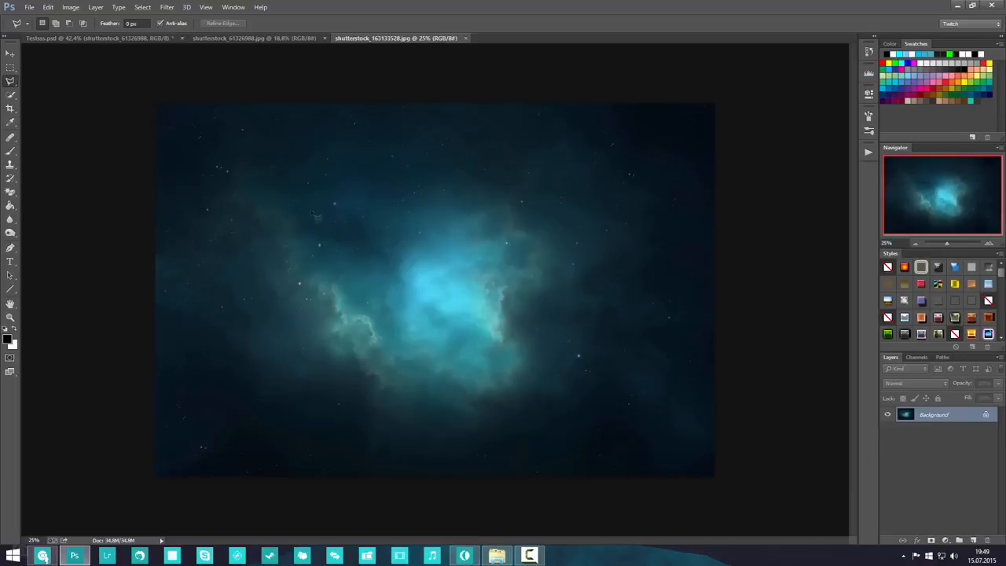
pyautogui.click(318, 38)
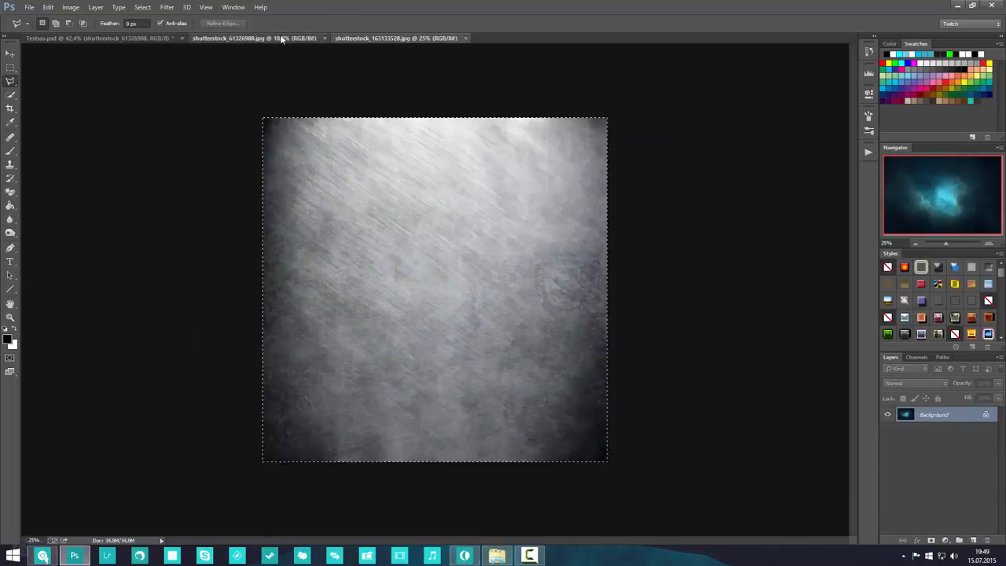
pyautogui.click(322, 38)
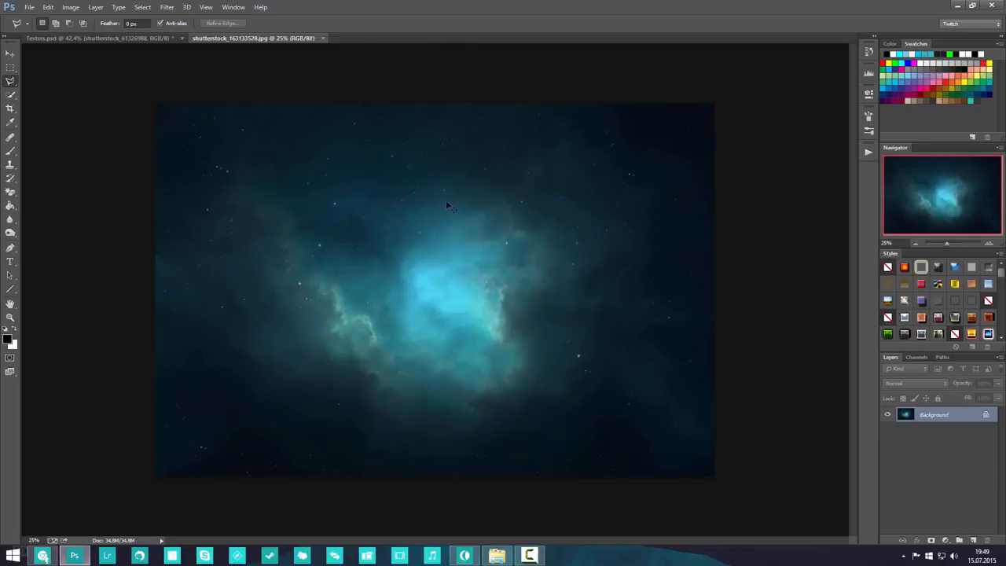
# - Copy the entire nebula image, and rename the floor texture layer in the composite to Road
pyautogui.hotkey('ctrl', 'a')
pyautogui.click(101, 37)
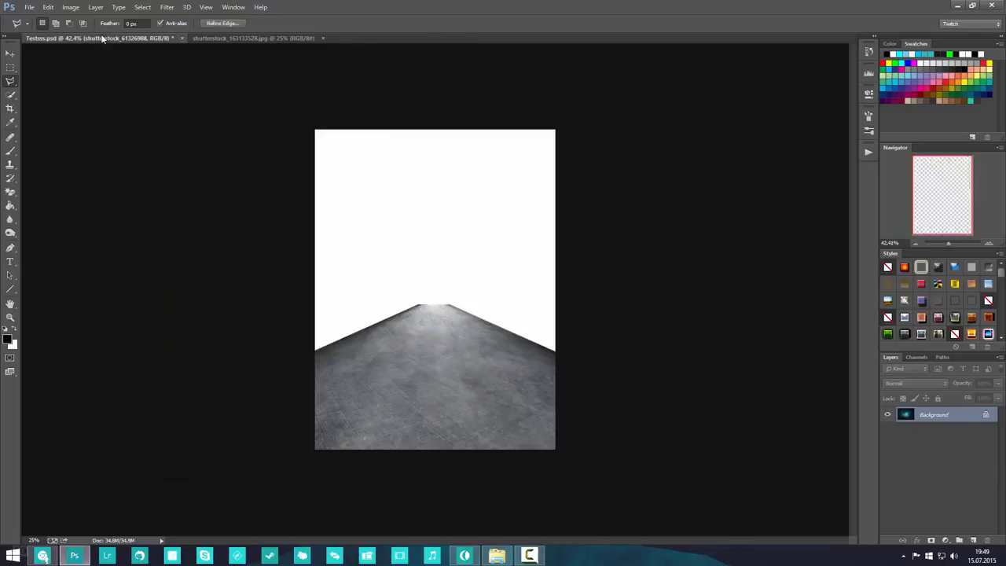
pyautogui.click(943, 433)
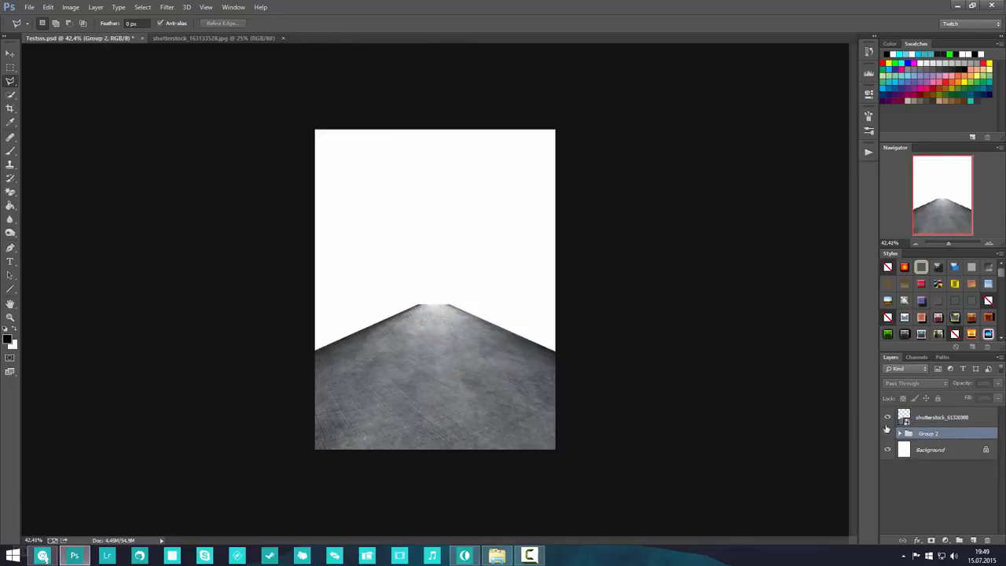
pyautogui.doubleClick(937, 417)
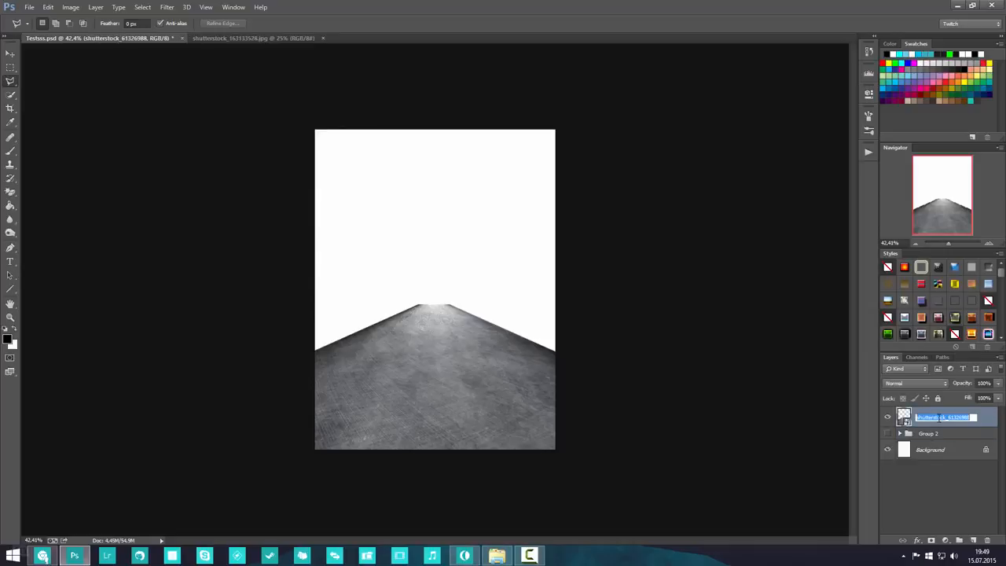
pyautogui.write('Road')
pyautogui.press('Return')
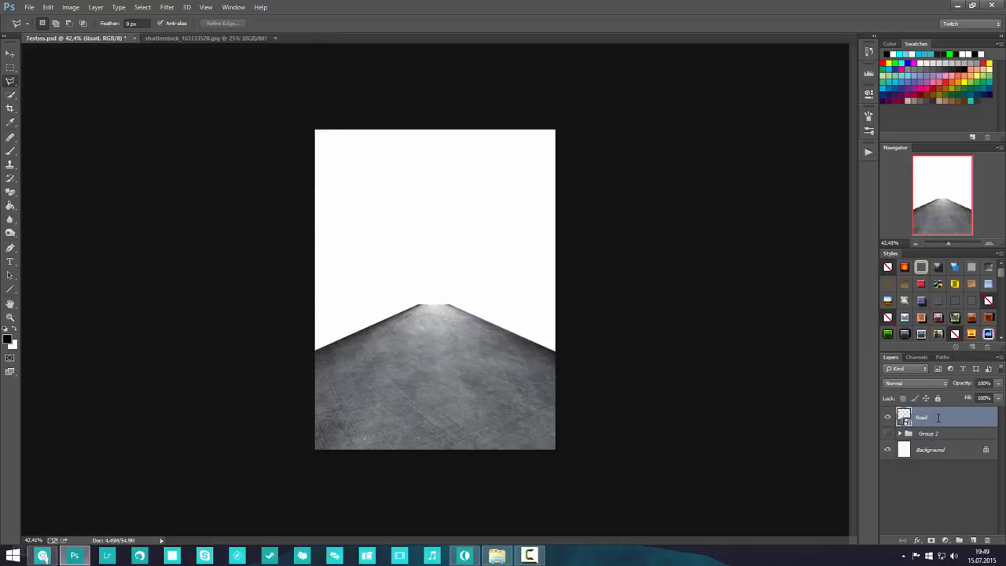
# - Paste the nebula into the composite with its layer beneath Road, and give the Road layer a gray color label
pyautogui.hotkey('ctrl', 'v')
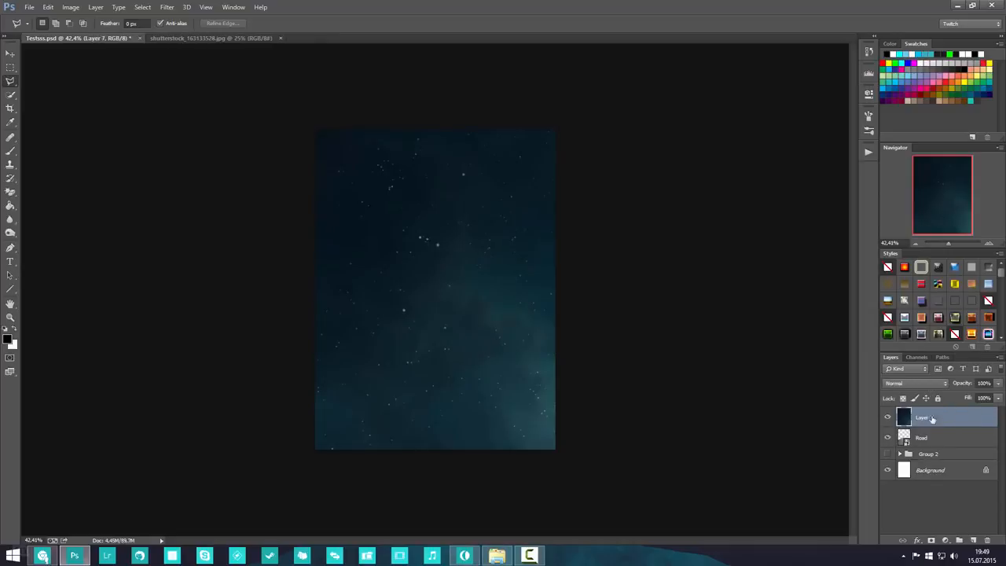
pyautogui.moveTo(952, 423); pyautogui.dragTo(953, 452)
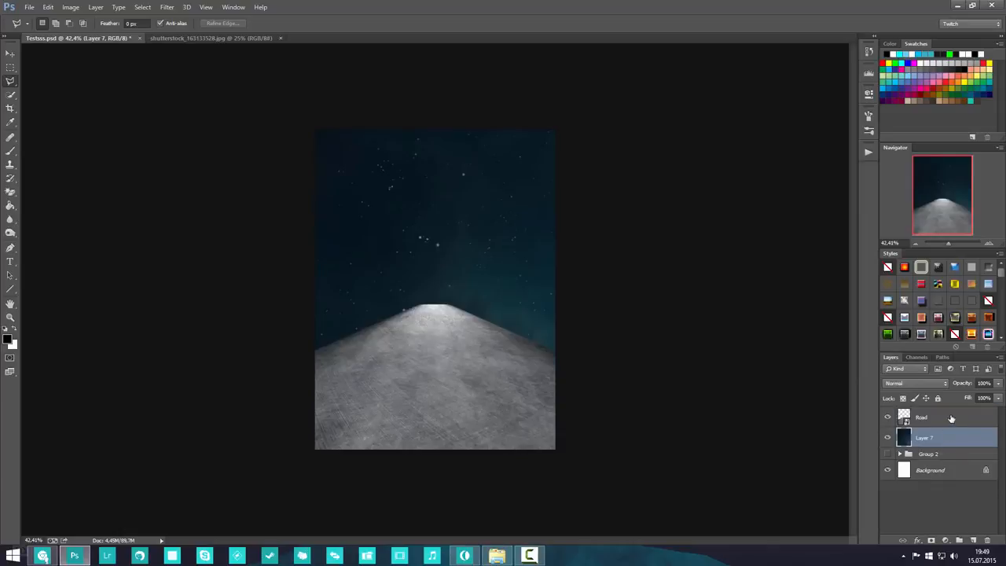
pyautogui.rightClick(953, 420)
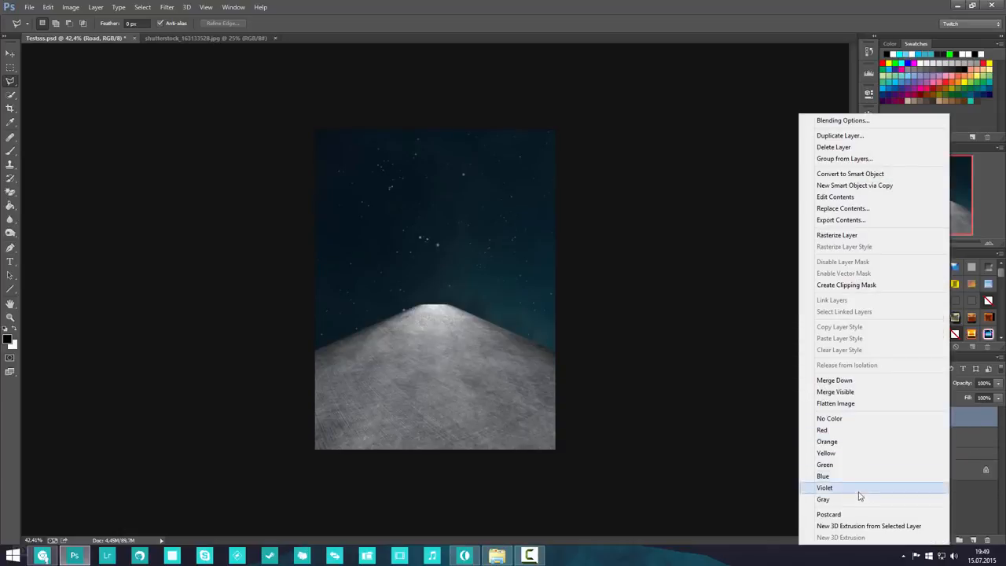
pyautogui.click(833, 499)
# - Give the nebula layer a blue color label and convert it to a Smart Object
pyautogui.click(966, 440)
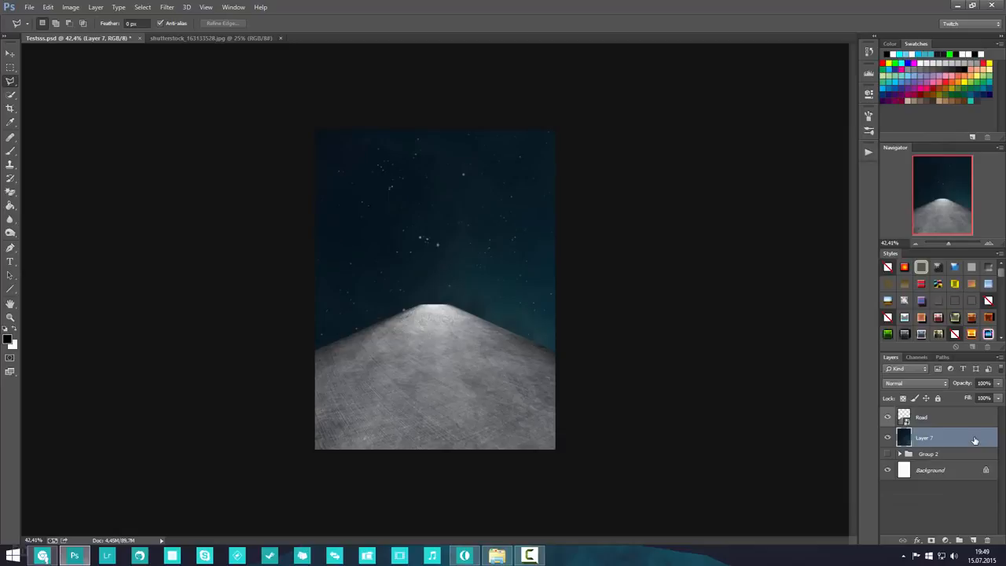
pyautogui.rightClick(971, 443)
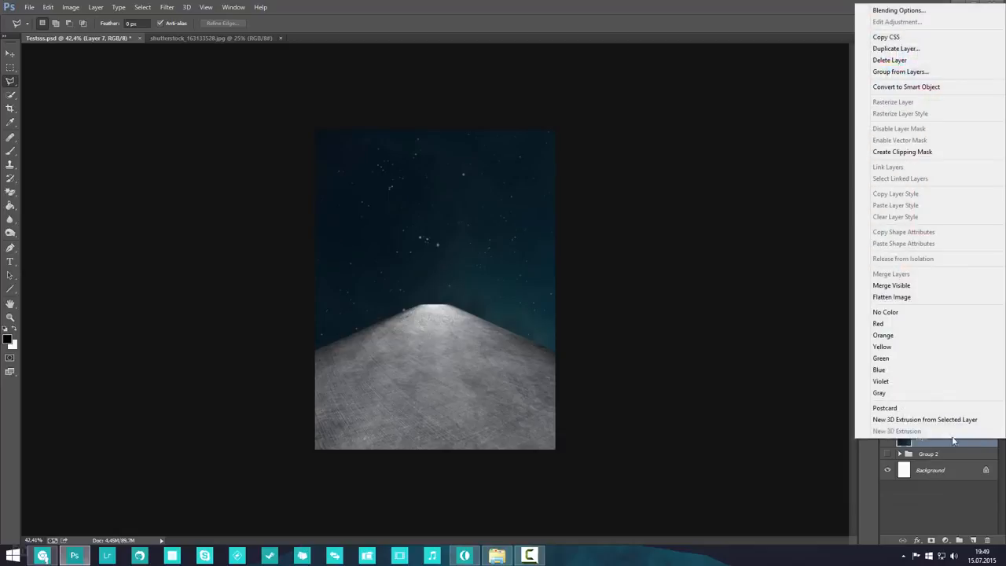
pyautogui.click(900, 371)
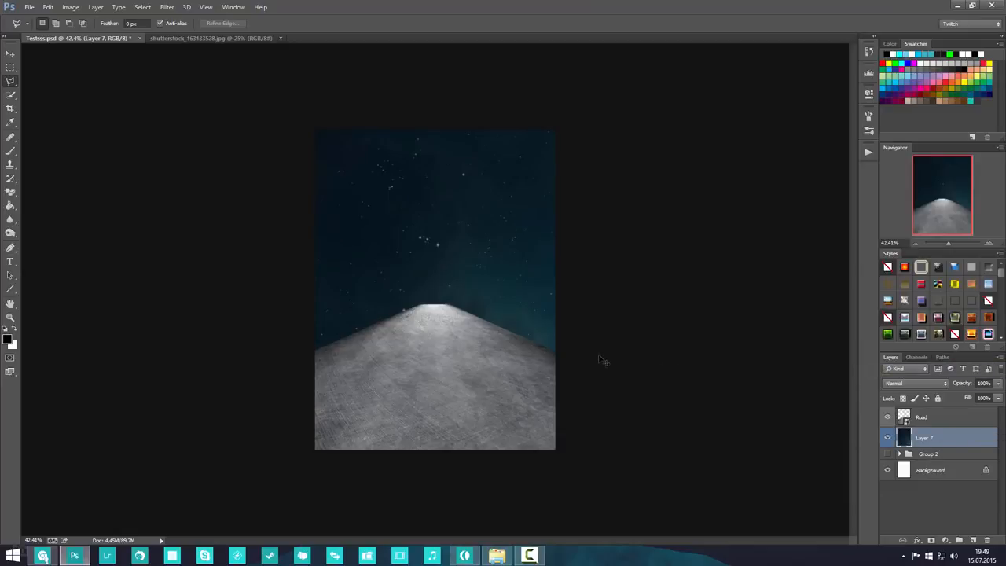
pyautogui.rightClick(957, 442)
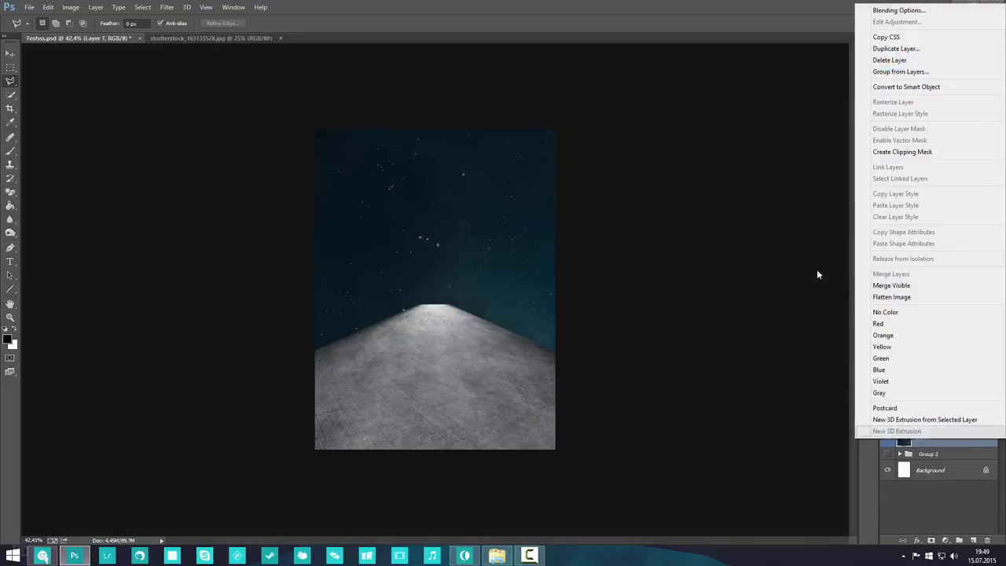
pyautogui.click(928, 87)
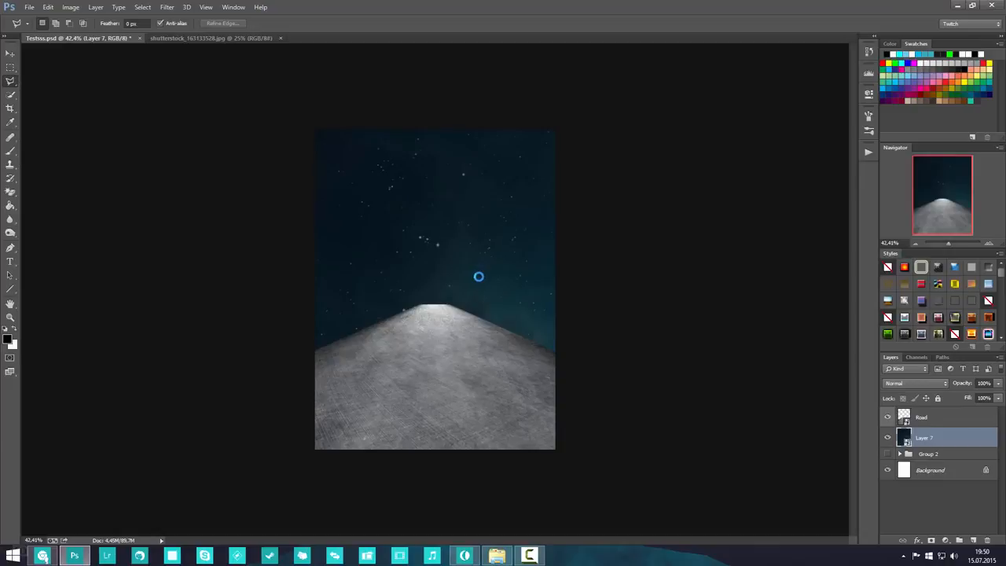
# - Try placing shutterstock_163133528 as an additional layer between Road and the existing nebula layer
pyautogui.press('l')
pyautogui.press('Return')
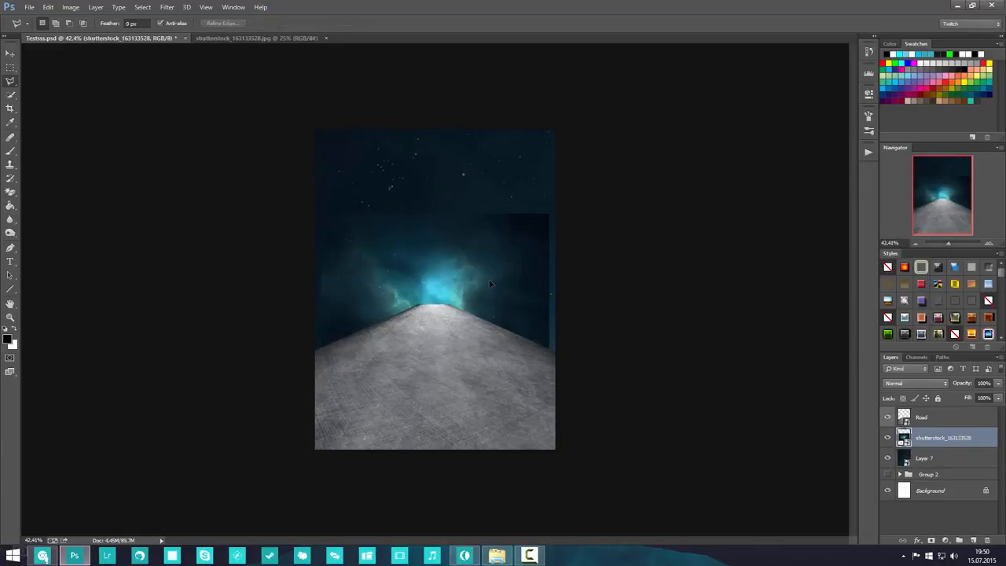
pyautogui.hotkey('ctrl', 'z')
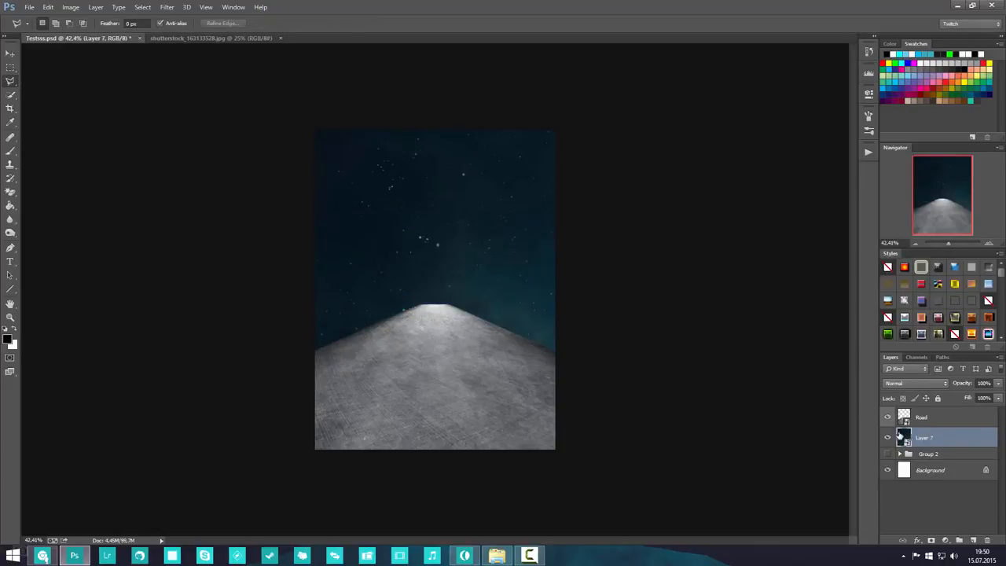
# - Scale the nebula layer to about 40% width and 42.5% height, and position its glow just above the road's far end
pyautogui.click(205, 38)
pyautogui.click(79, 38)
pyautogui.scroll(-5, 503, 291)
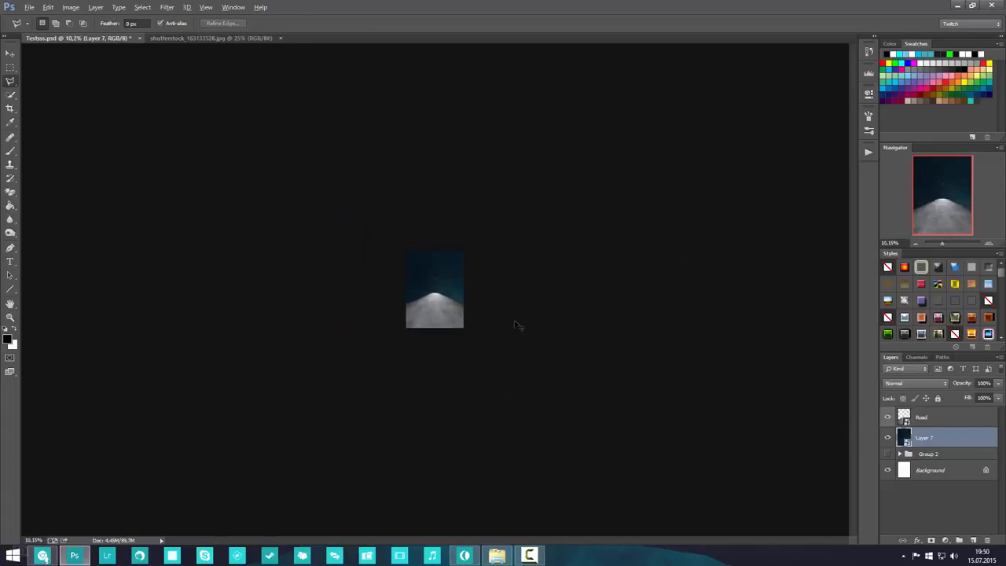
pyautogui.hotkey('ctrl', 't')
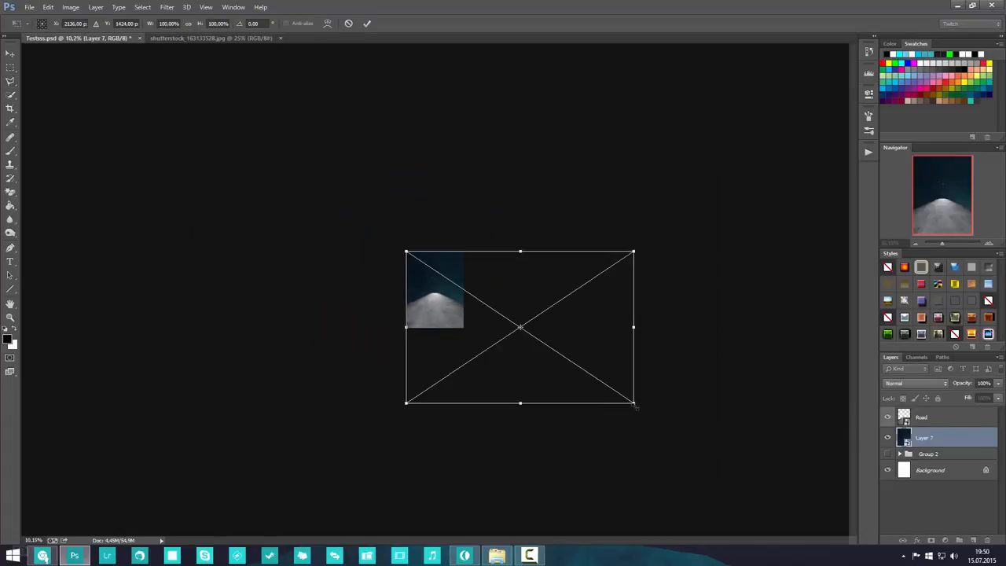
pyautogui.moveTo(635, 405); pyautogui.dragTo(500, 295)
pyautogui.scroll(4, 495, 307)
pyautogui.scroll(2, 497, 316)
pyautogui.moveTo(644, 360); pyautogui.dragTo(707, 417)
pyautogui.moveTo(679, 335); pyautogui.dragTo(628, 335)
pyautogui.press('l')
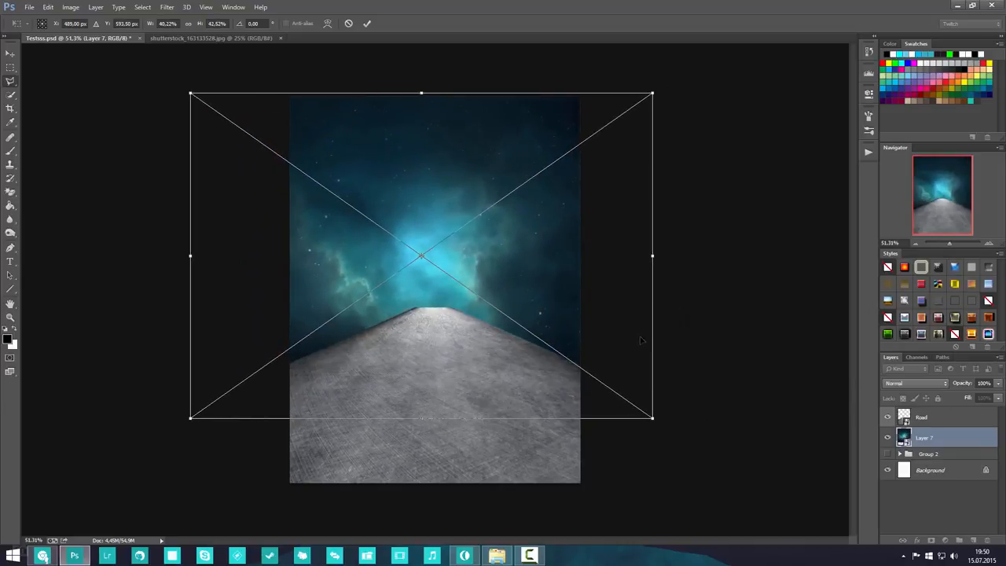
pyautogui.moveTo(519, 279); pyautogui.dragTo(521, 245)
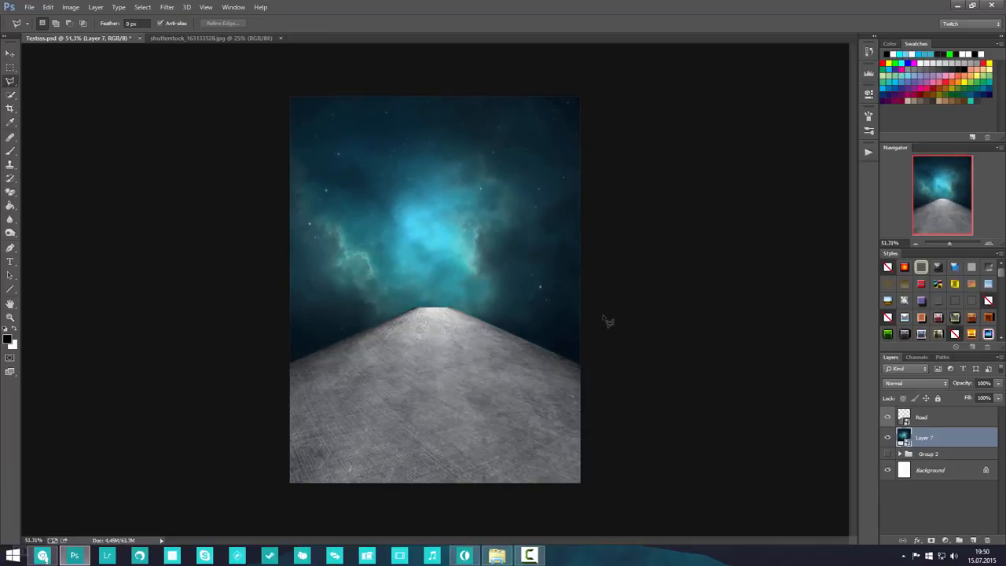
# - Open the ivy-edged stone steps PNG from the file folder as a separate document
pyautogui.scroll(3, 440, 381)
pyautogui.scroll(-4, 479, 378)
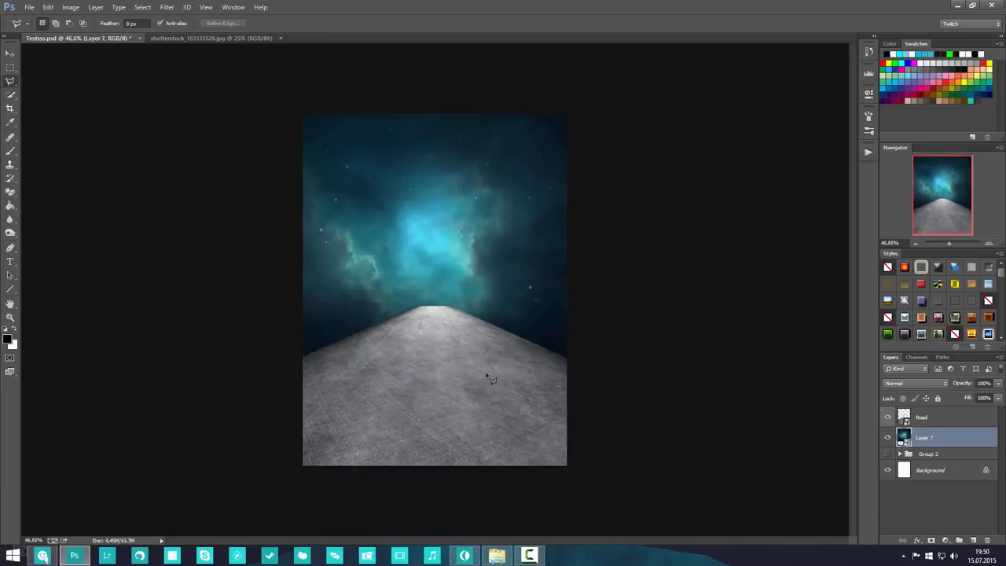
pyautogui.hotkey('alt', 'Tab')
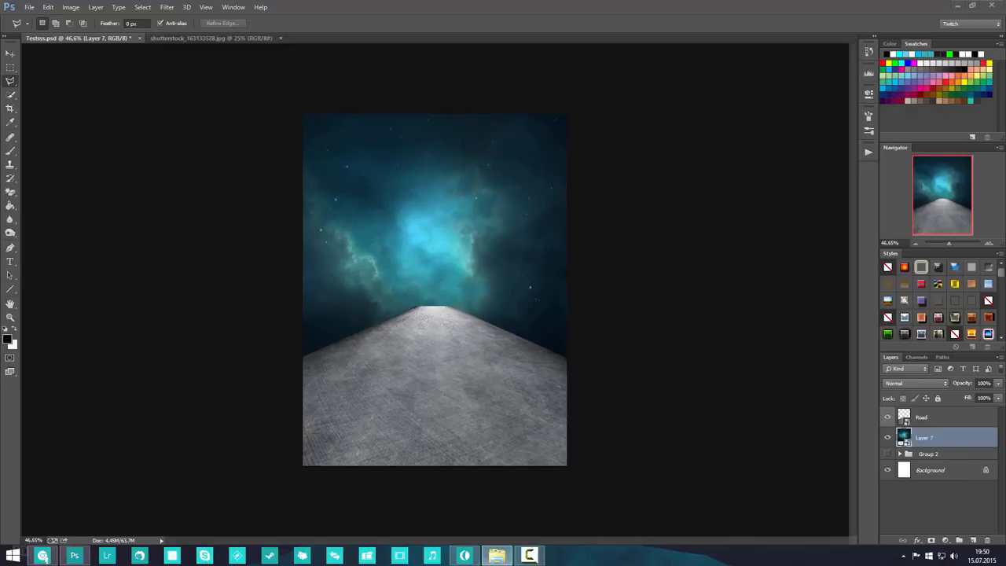
pyautogui.moveTo(187, 301); pyautogui.dragTo(912, 457)
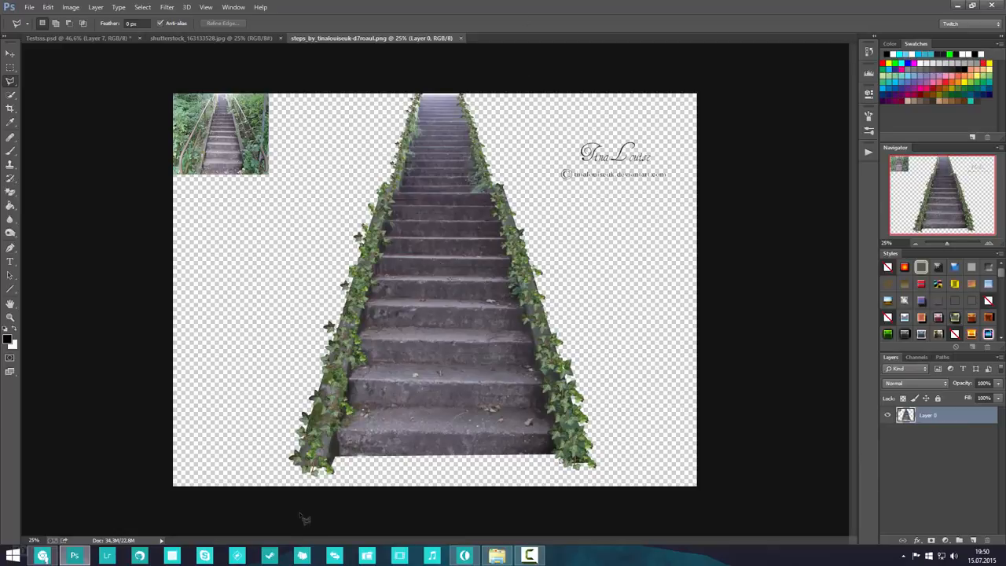
# - Lasso a loose selection around the ivy-edged staircase and paste a copy of it into the road and nebula composition
pyautogui.click(8, 81)
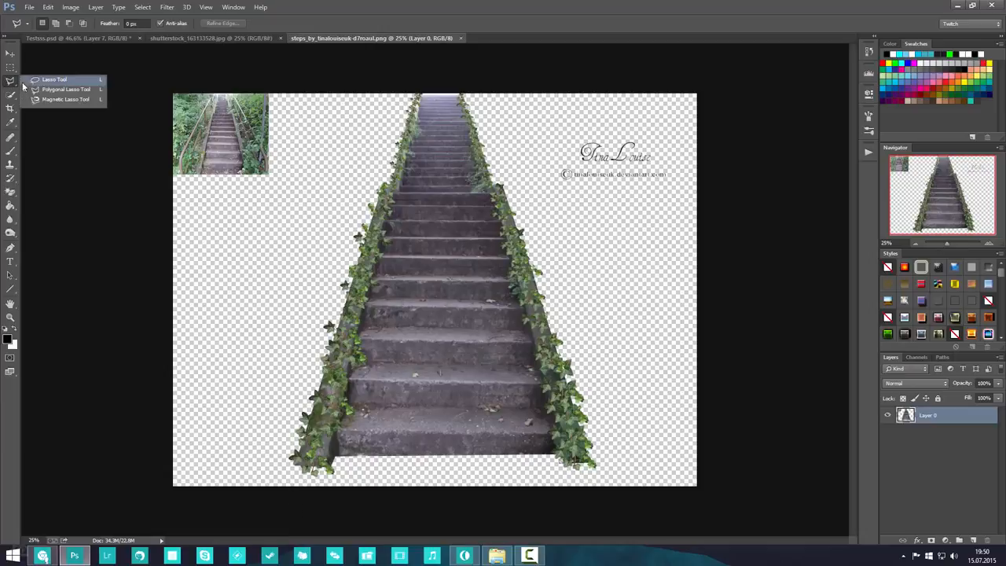
pyautogui.click(33, 81)
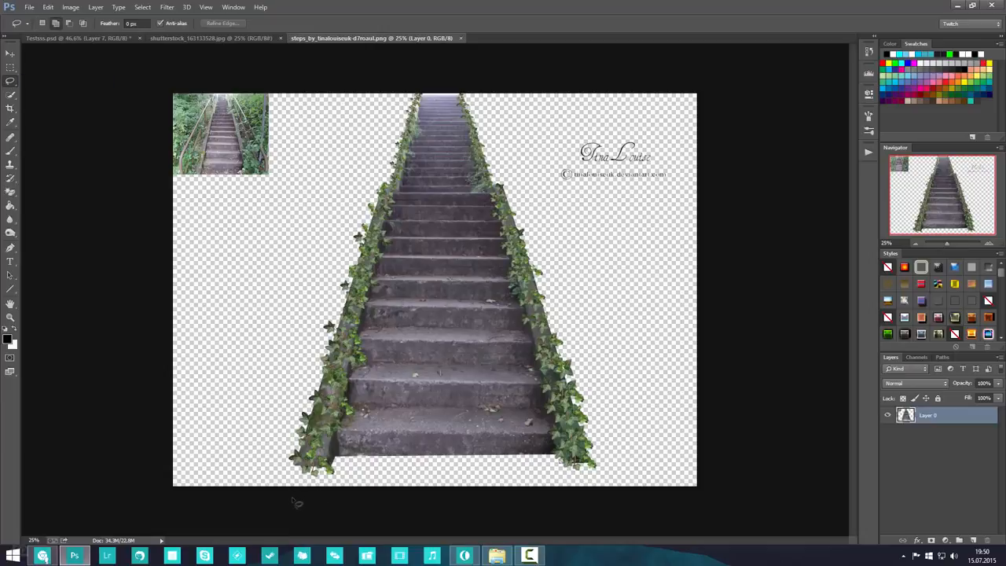
pyautogui.moveTo(296, 505)
pyautogui.mouseDown()
pyautogui.moveTo(267, 474)
pyautogui.moveTo(244, 393)
pyautogui.moveTo(257, 328)
pyautogui.moveTo(312, 201)
pyautogui.moveTo(405, 72)
pyautogui.moveTo(483, 61)
pyautogui.moveTo(499, 120)
pyautogui.moveTo(604, 292)
pyautogui.moveTo(650, 467)
pyautogui.moveTo(632, 501)
pyautogui.moveTo(493, 515)
pyautogui.moveTo(298, 503)
pyautogui.mouseUp()
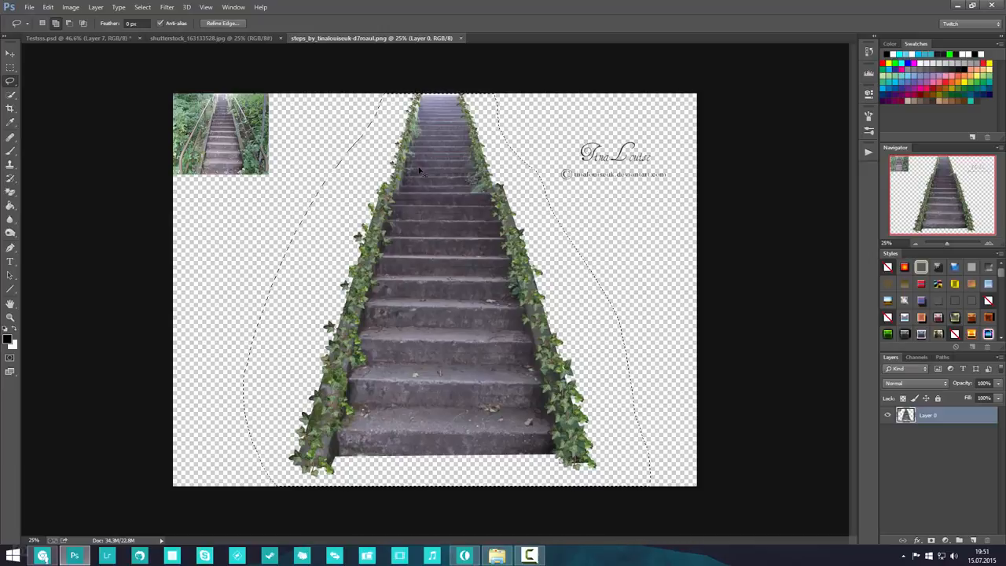
pyautogui.click(164, 39)
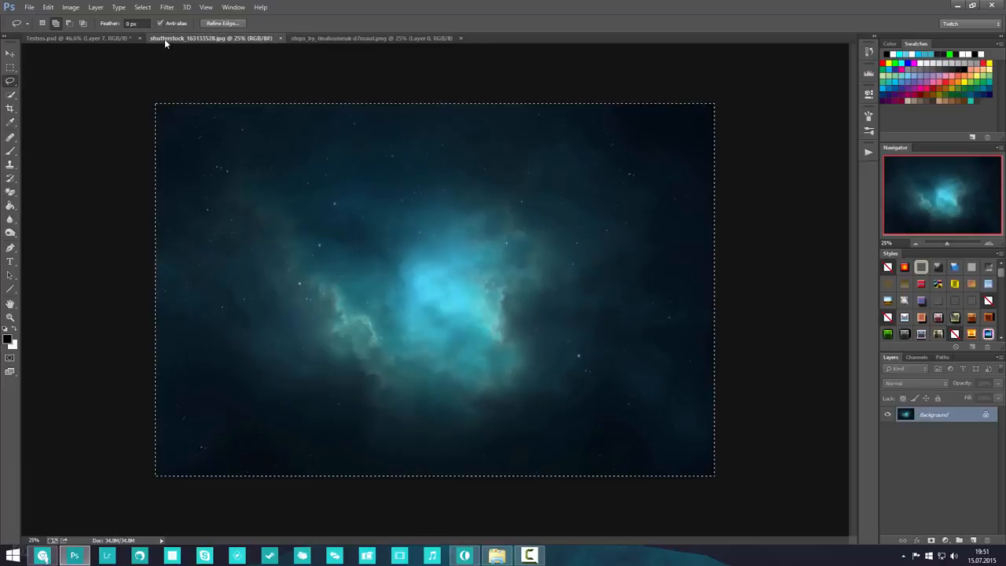
pyautogui.click(95, 39)
pyautogui.hotkey('ctrl', 'v')
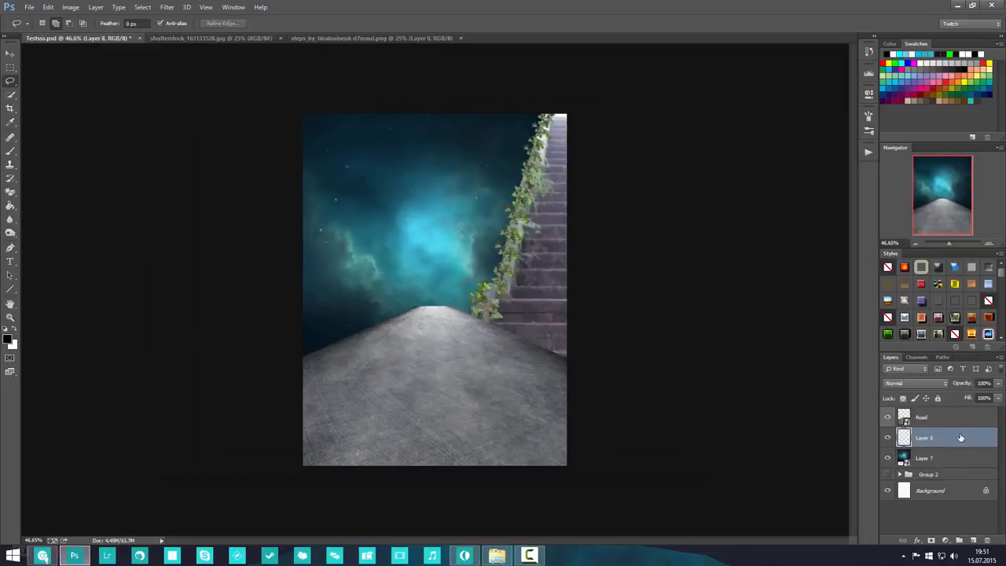
# - Convert the pasted staircase layer to a Smart Object and move it above the Road layer
pyautogui.rightClick(961, 440)
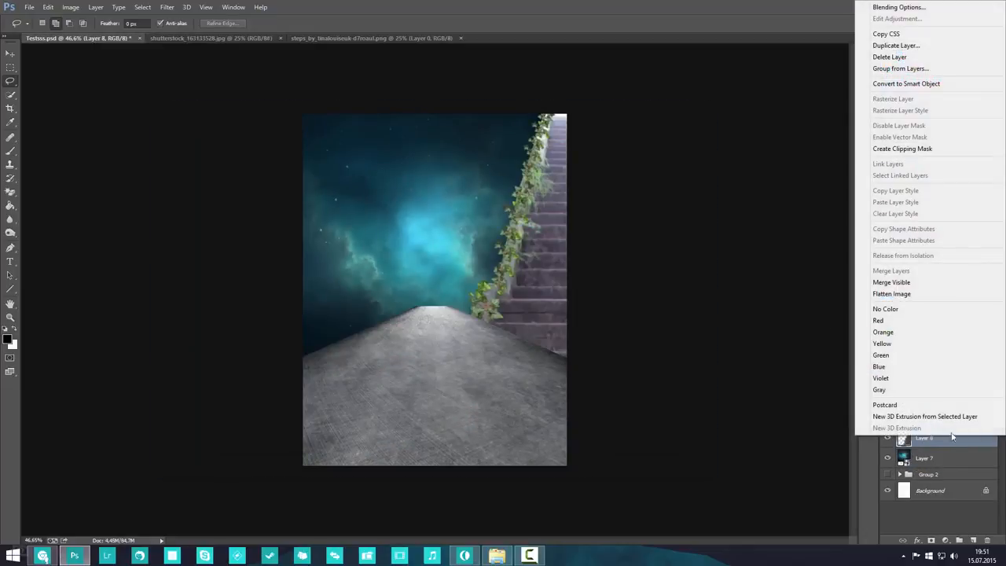
pyautogui.click(912, 84)
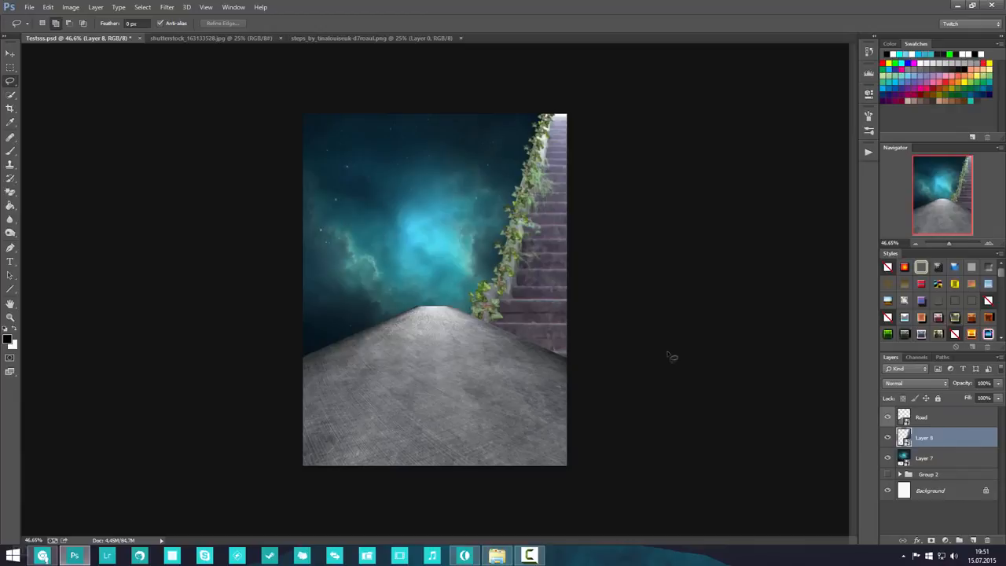
pyautogui.moveTo(946, 439); pyautogui.dragTo(941, 423)
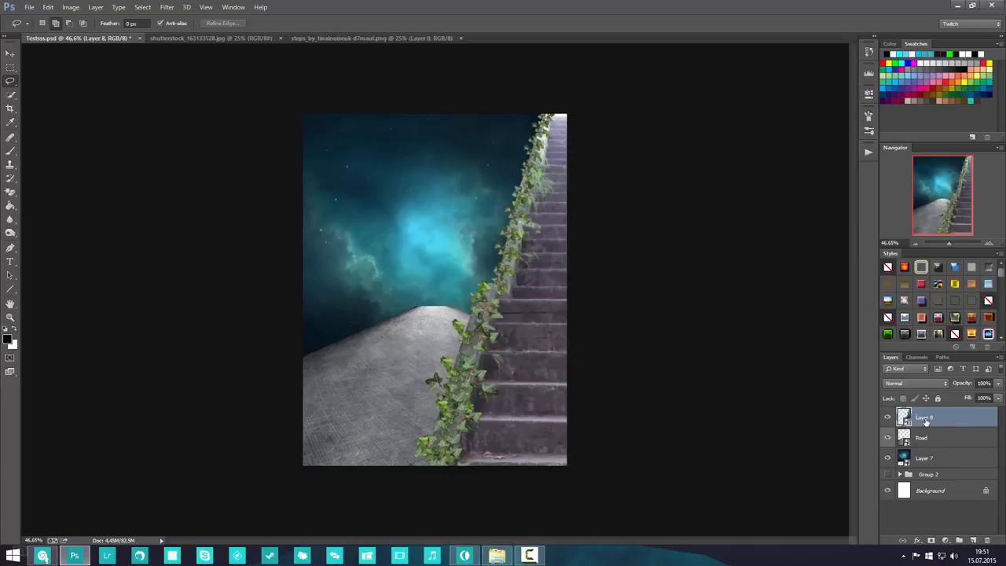
# - Rename the staircase layer as Stairs and give it a green color label
pyautogui.doubleClick(926, 421)
pyautogui.write('Stairs')
pyautogui.press('Return')
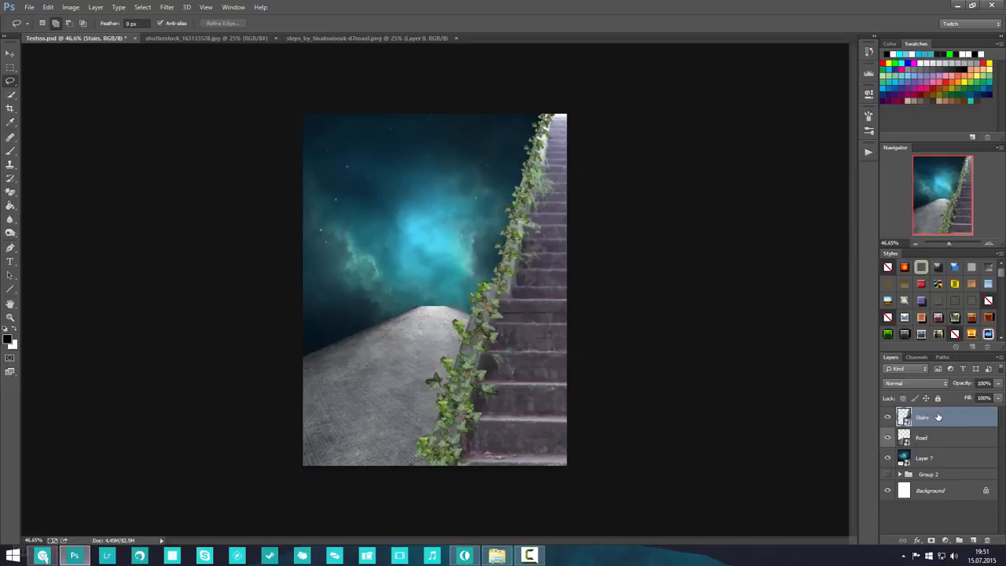
pyautogui.rightClick(947, 422)
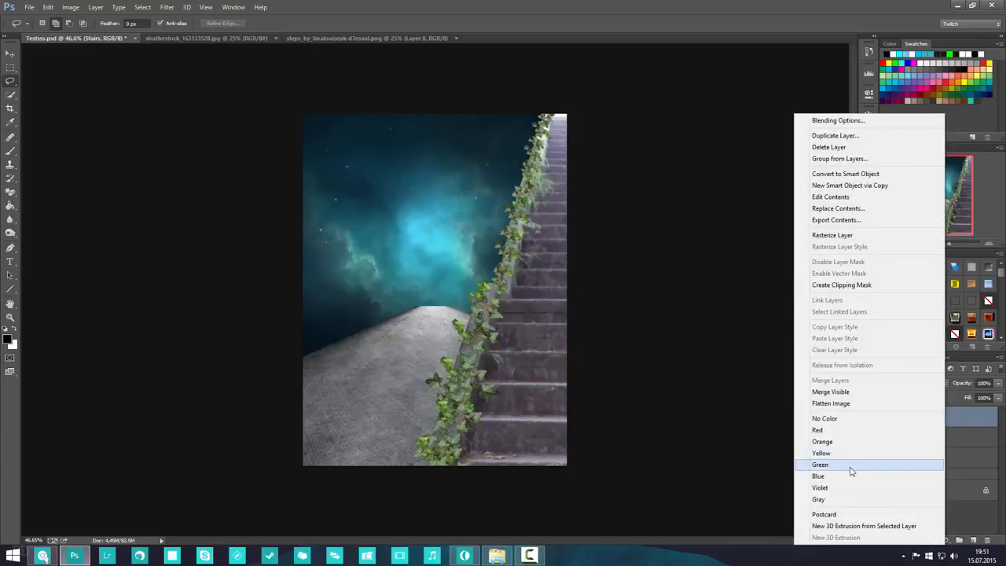
pyautogui.click(852, 466)
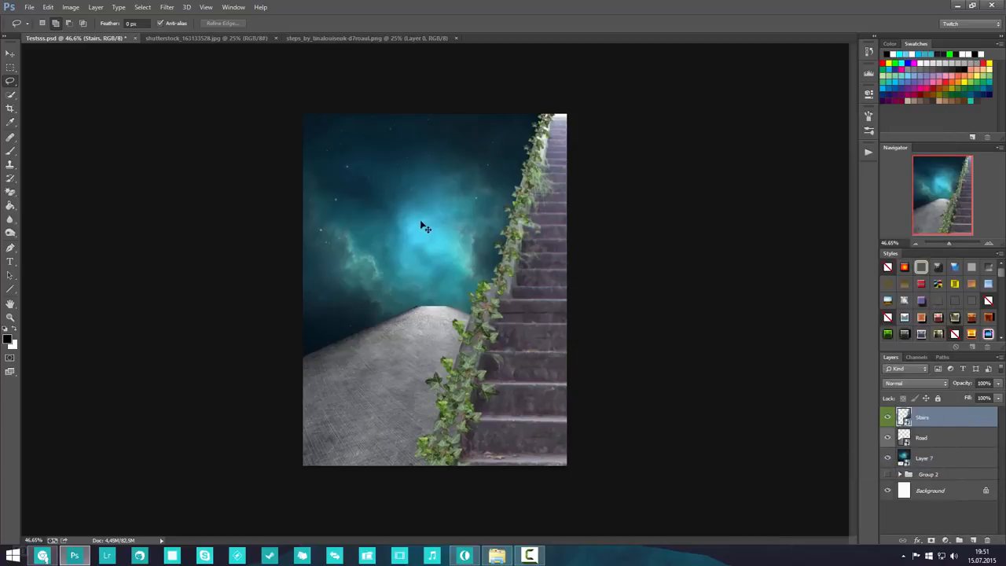
# - Scale the Stairs layer to about 13.3% in width and height and center it at the road's far end
pyautogui.hotkey('ctrl', 't')
pyautogui.hotkey('ctrl', '-')
pyautogui.hotkey('ctrl', '-')
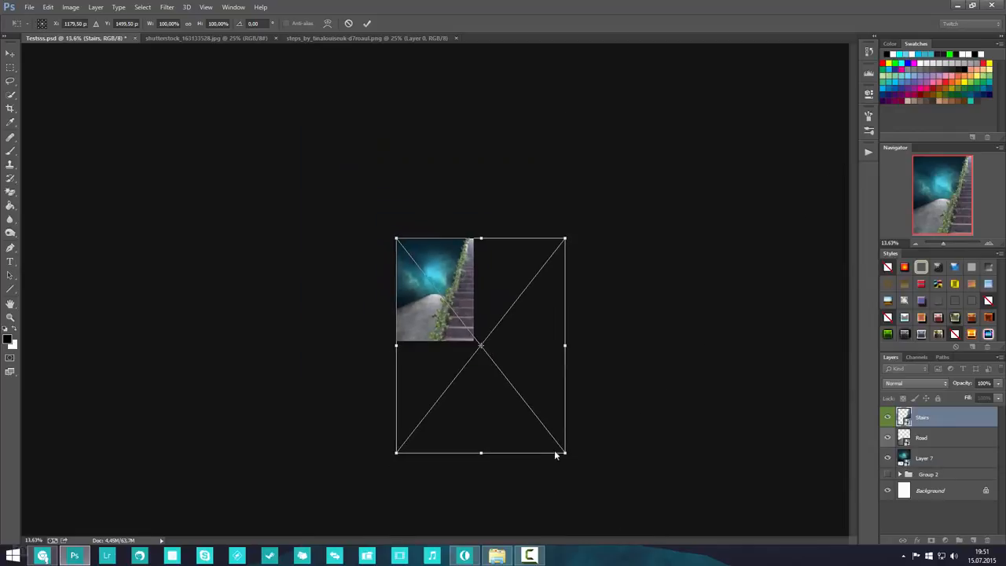
pyautogui.moveTo(566, 454); pyautogui.dragTo(445, 301)
pyautogui.scroll(10, 462, 304)
pyautogui.moveTo(450, 242); pyautogui.dragTo(515, 254)
pyautogui.moveTo(542, 346); pyautogui.dragTo(430, 217)
pyautogui.moveTo(422, 170); pyautogui.dragTo(459, 277)
pyautogui.scroll(3, 460, 277)
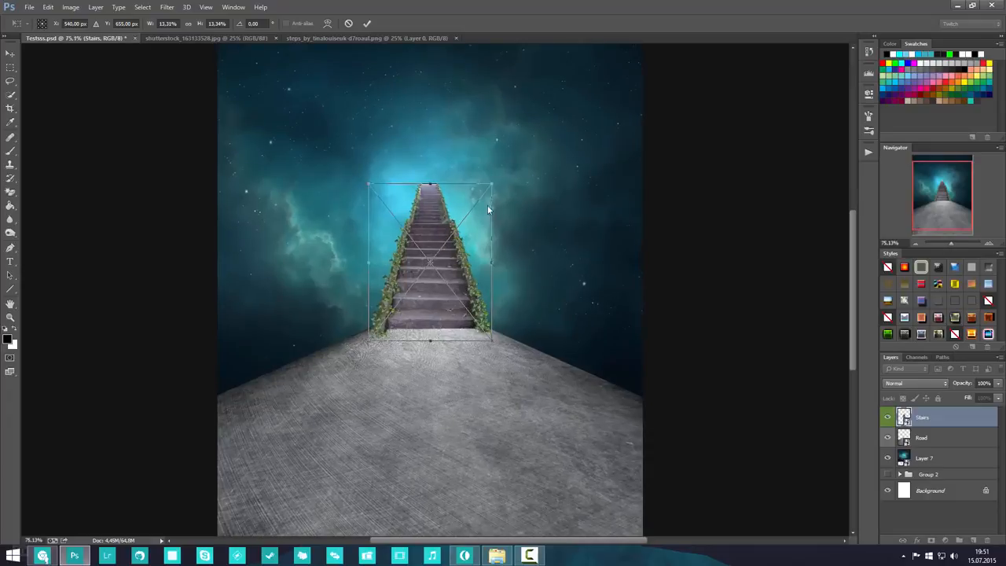
pyautogui.scroll(-3, 472, 263)
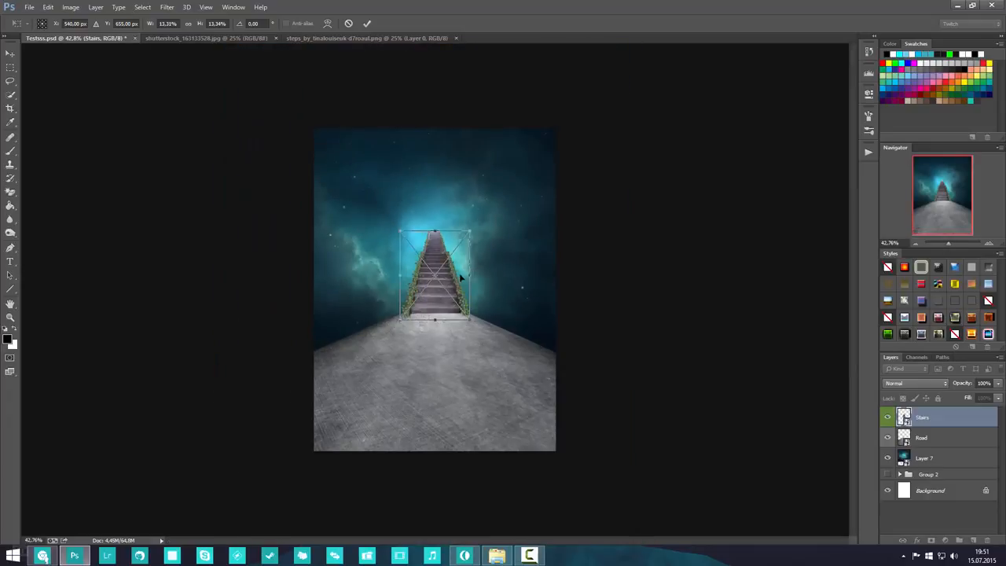
pyautogui.scroll(4, 462, 277)
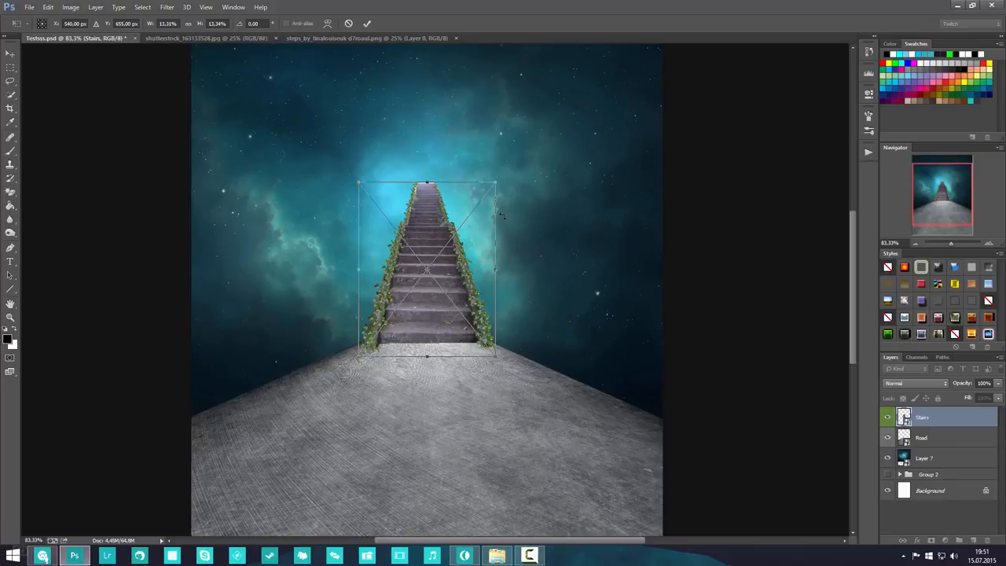
# - Rotate the Stairs layer by about 1.14° to level the steps and apply the transformation
pyautogui.moveTo(501, 216); pyautogui.dragTo(503, 214)
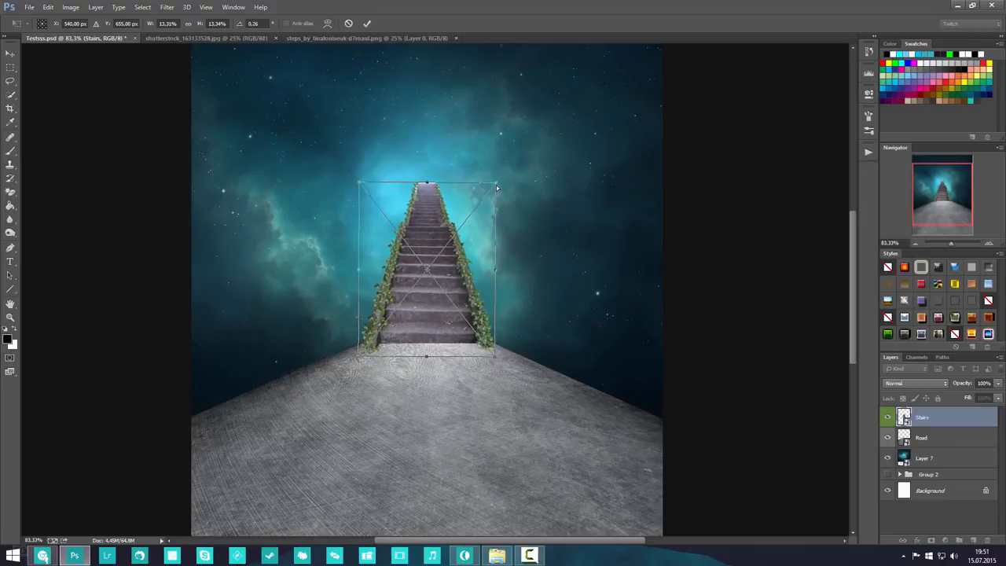
pyautogui.moveTo(496, 185); pyautogui.dragTo(497, 186)
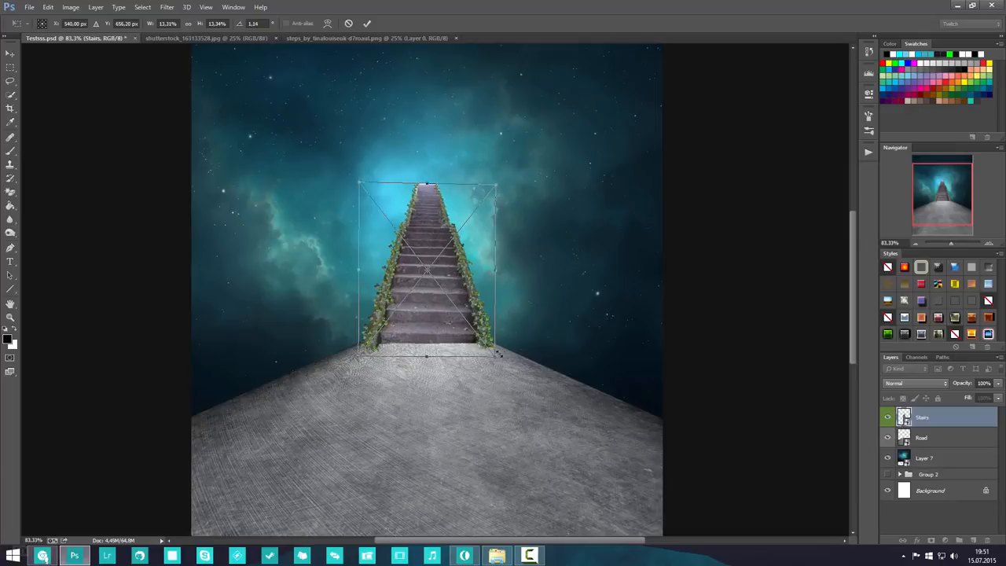
pyautogui.moveTo(495, 359); pyautogui.dragTo(496, 361)
pyautogui.press('Return')
pyautogui.press('l')
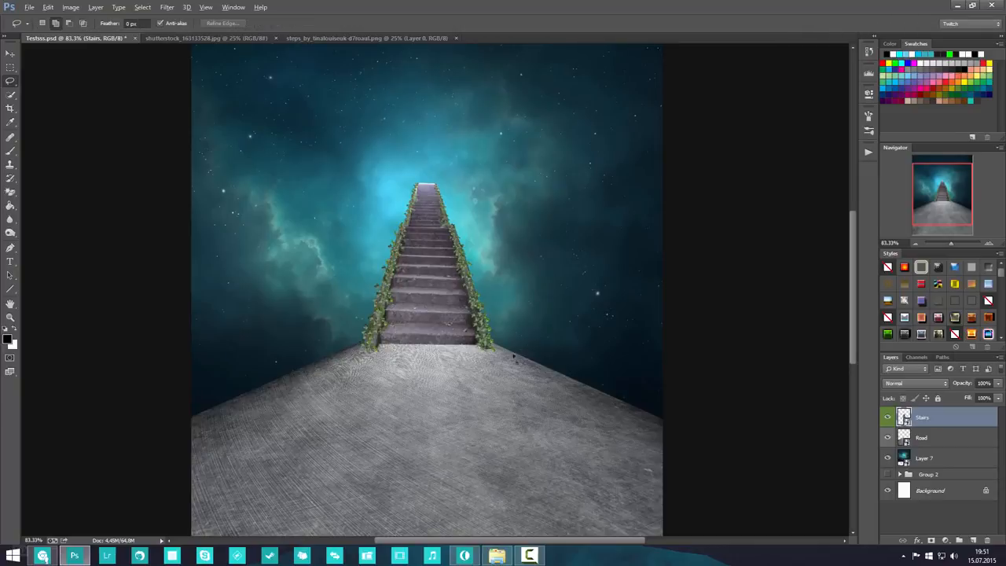
# - Reduce the Stairs layer to about 8.4% in width and height, with its base centered on the road's far edge
pyautogui.hotkey('ctrl', '0')
pyautogui.scroll(3, 470, 316)
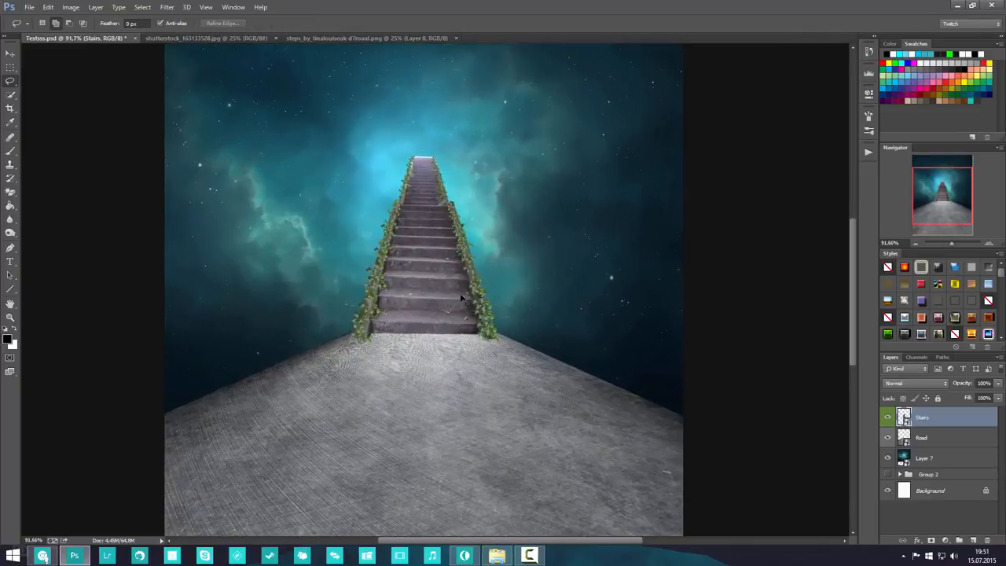
pyautogui.moveTo(464, 302)
pyautogui.mouseDown()
pyautogui.moveTo(465, 266)
pyautogui.moveTo(463, 294)
pyautogui.mouseUp()
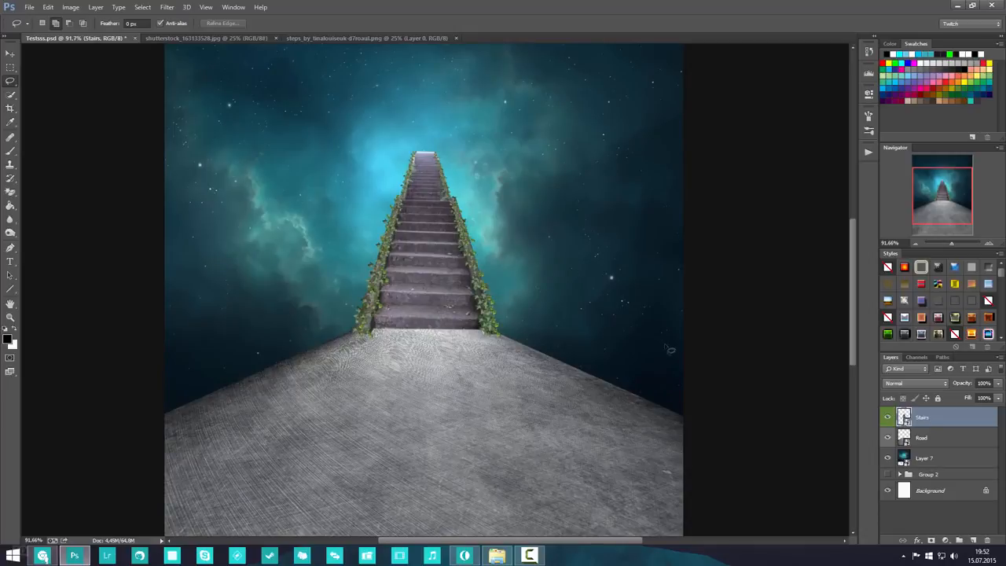
pyautogui.hotkey('ctrl', 't')
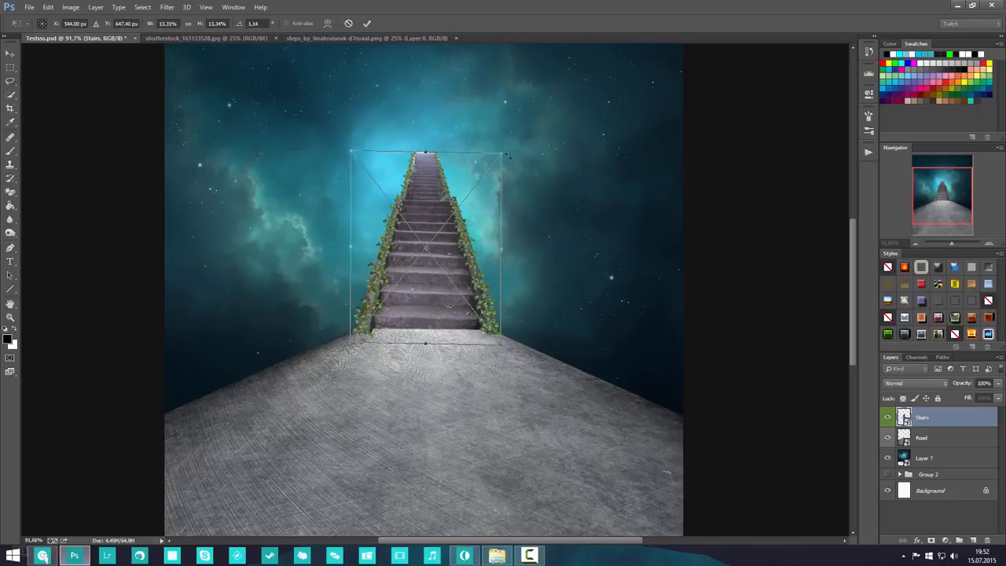
pyautogui.moveTo(505, 155); pyautogui.dragTo(435, 227)
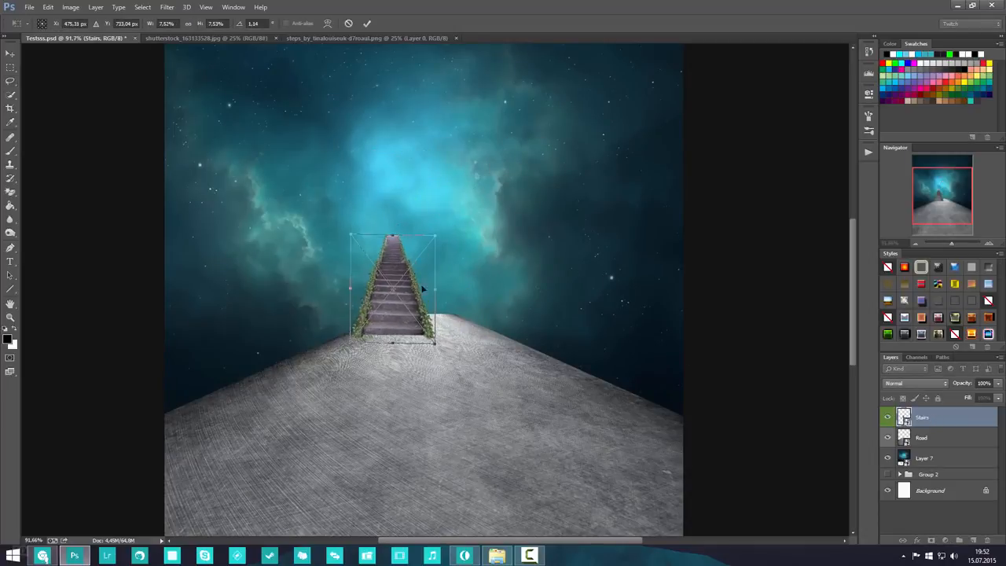
pyautogui.moveTo(420, 292); pyautogui.dragTo(446, 277)
pyautogui.moveTo(467, 223); pyautogui.dragTo(475, 211)
pyautogui.moveTo(461, 250); pyautogui.dragTo(461, 250)
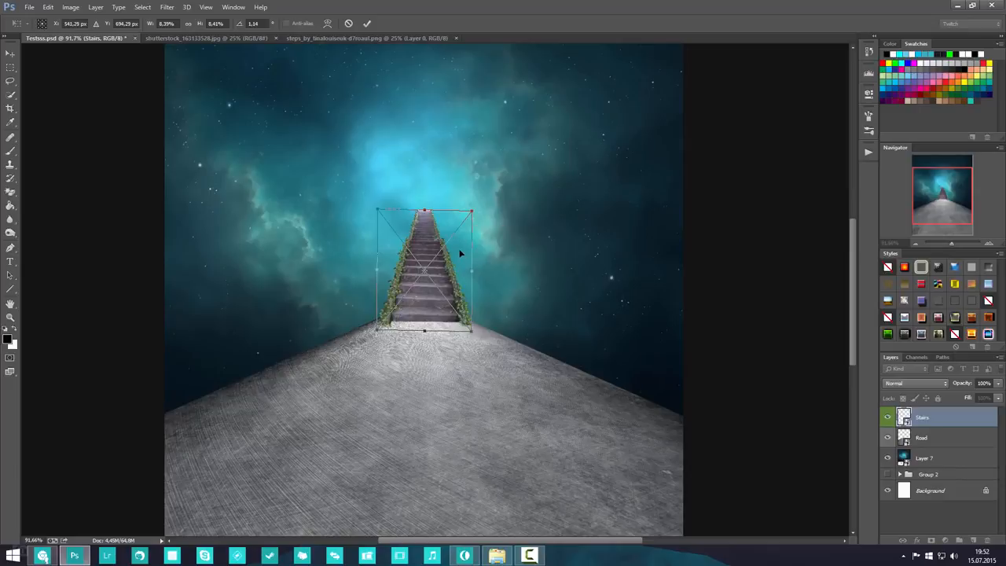
pyautogui.press('Return')
pyautogui.press('l')
pyautogui.scroll(-3, 485, 307)
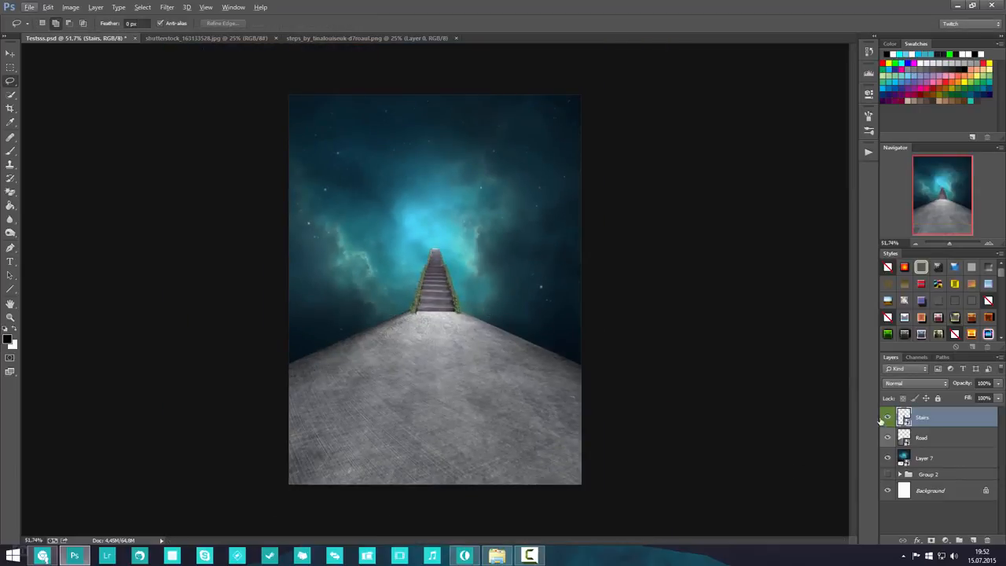
# - Hide the Stairs, Road and nebula layers and show Group 2 to examine the finished reference image
pyautogui.click(887, 417)
pyautogui.click(887, 437)
pyautogui.click(887, 457)
pyautogui.click(888, 474)
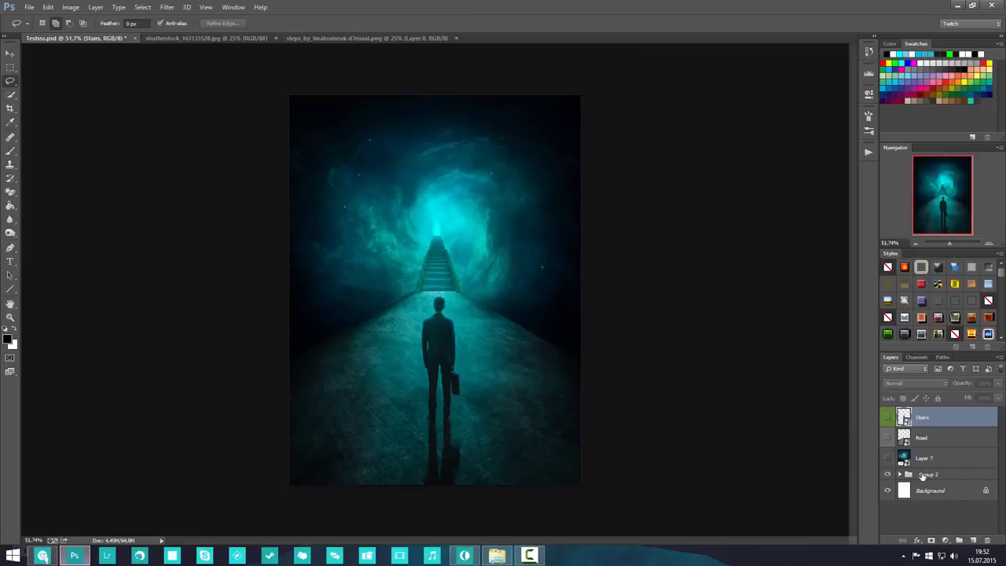
pyautogui.click(926, 475)
pyautogui.scroll(2, 456, 252)
pyautogui.scroll(-1, 456, 251)
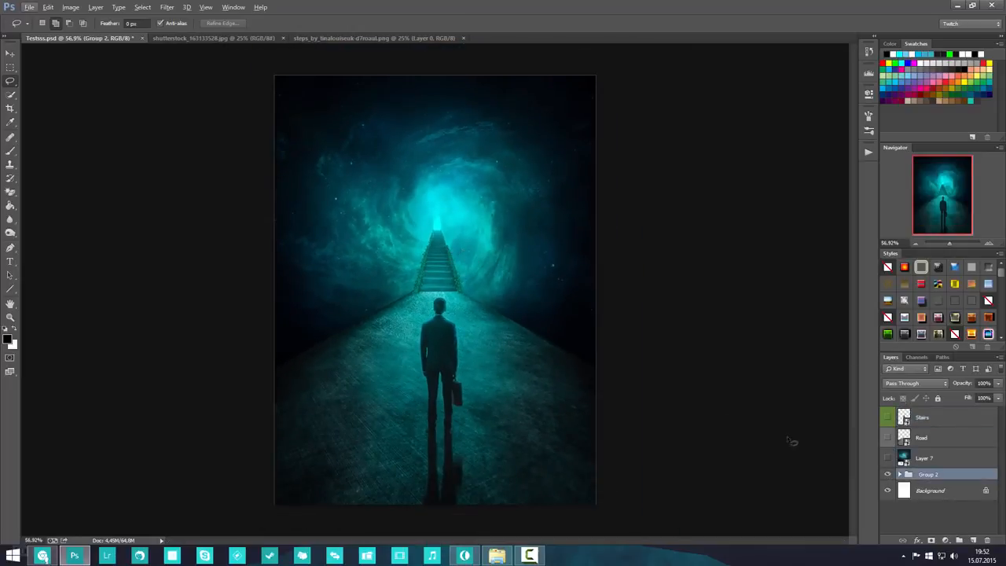
pyautogui.scroll(1, 545, 376)
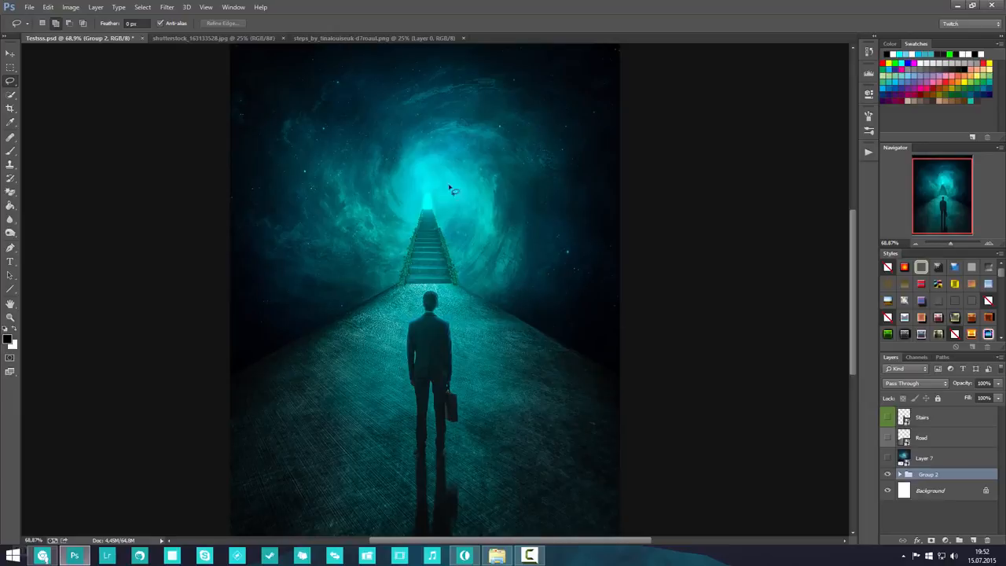
# - Hide Group 2 and show the Stairs, Road and nebula layers again
pyautogui.click(887, 474)
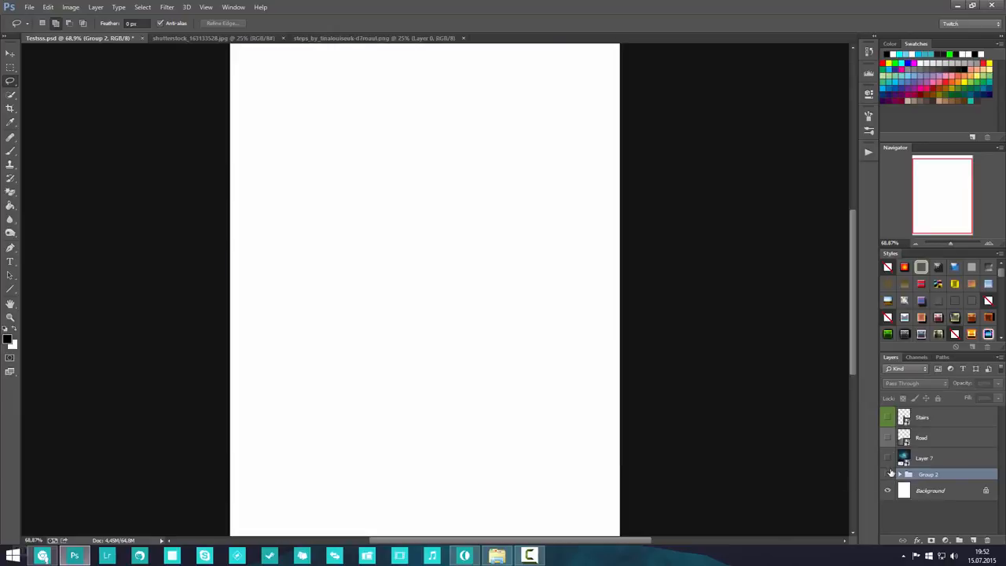
pyautogui.click(889, 417)
pyautogui.click(887, 437)
pyautogui.click(887, 458)
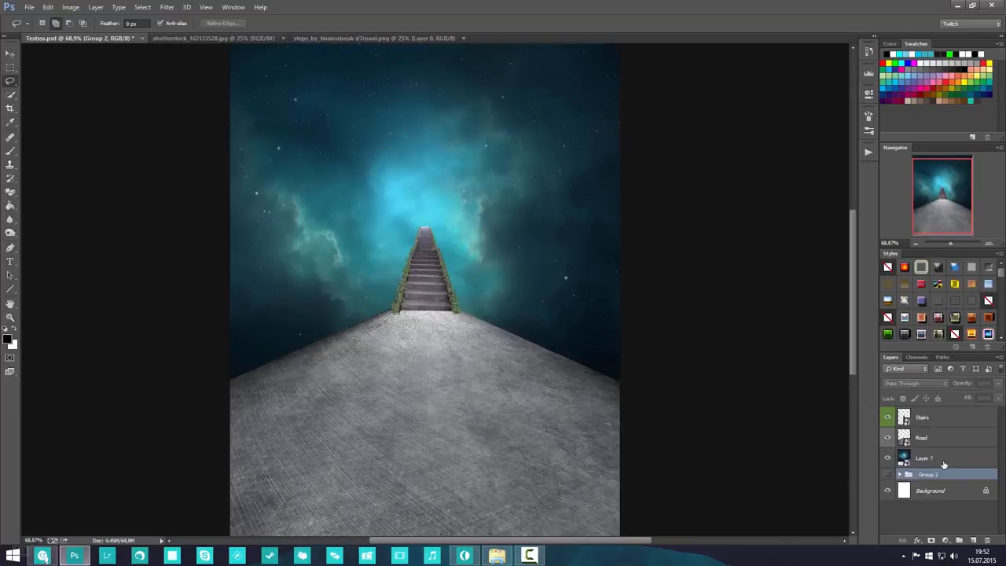
# - Create a new empty layer directly above the nebula layer and name it Road Shadow
pyautogui.click(923, 457)
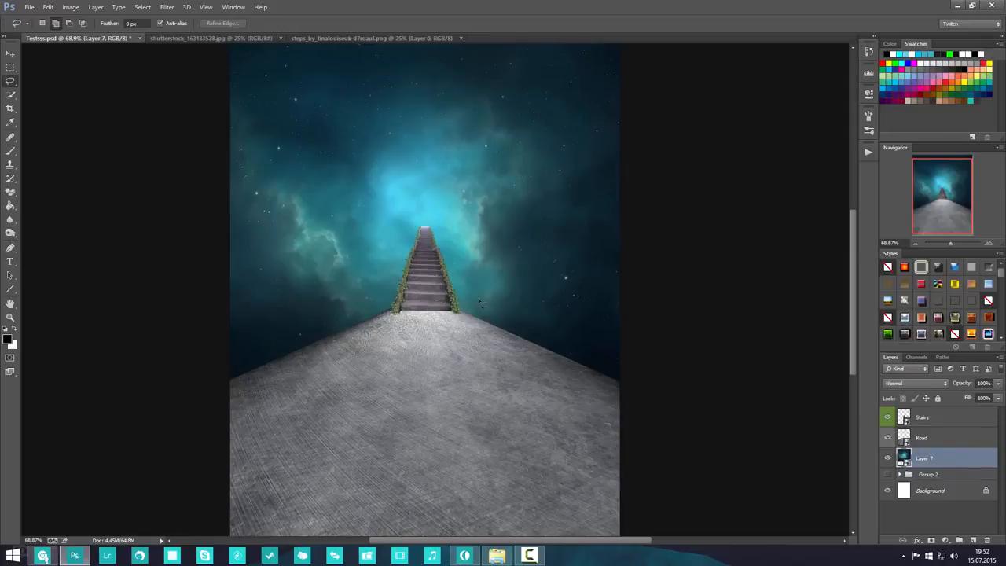
pyautogui.scroll(5, 422, 324)
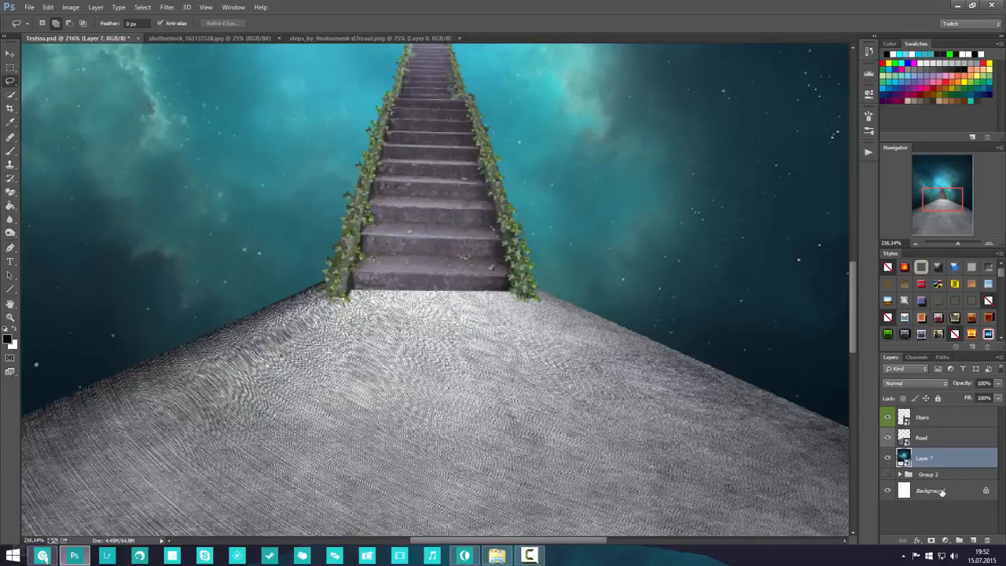
pyautogui.click(972, 541)
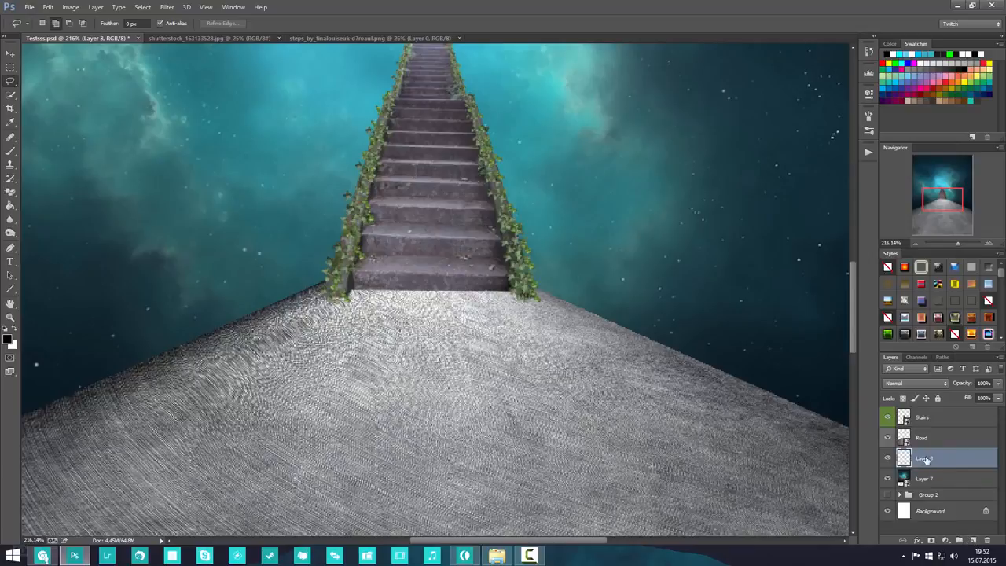
pyautogui.doubleClick(925, 459)
pyautogui.write('Road Shadow')
pyautogui.press('Return')
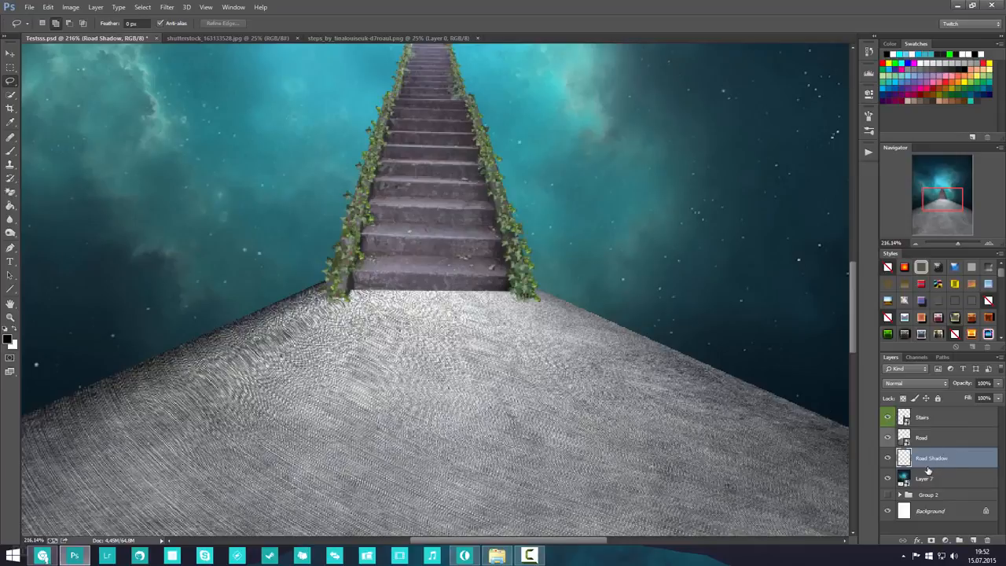
# - Select a trapezoid strip of road directly below the staircase's bottom step with the Polygonal Lasso tool
pyautogui.click(9, 82)
pyautogui.click(67, 89)
pyautogui.click(289, 343)
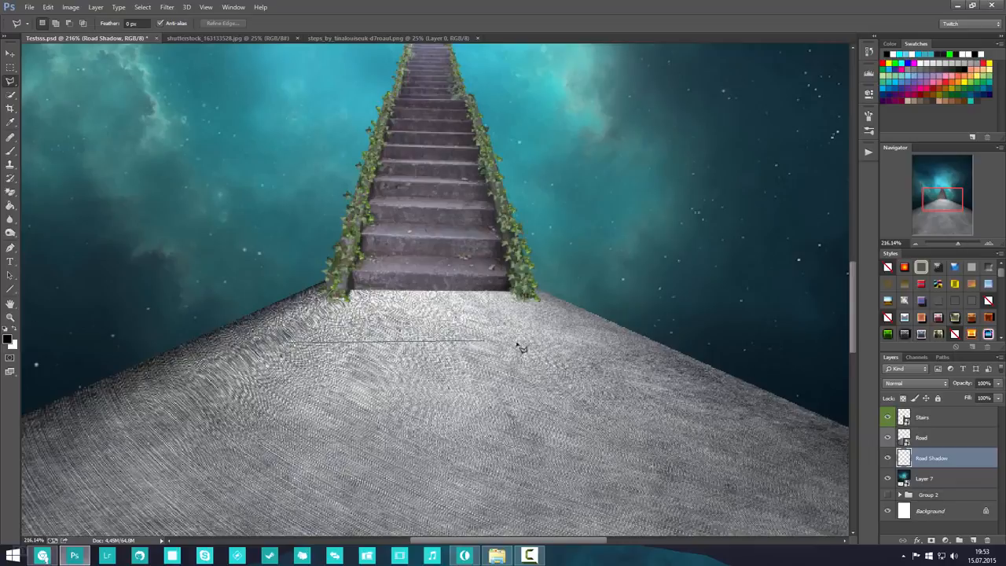
pyautogui.click(584, 343)
pyautogui.doubleClick(336, 290)
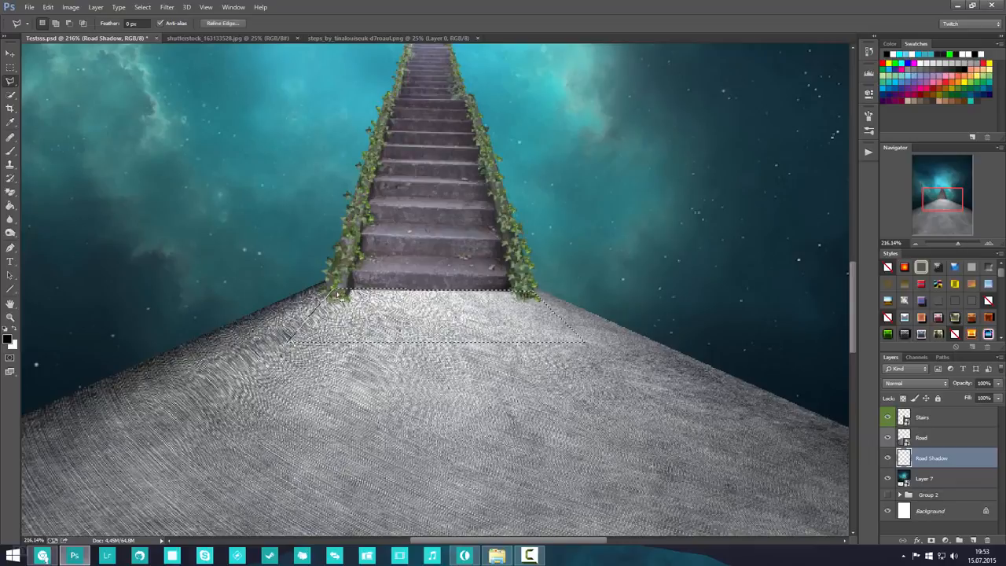
# - Hide the Road layer to examine the selected strip below the staircase without it, and show the layer again
pyautogui.scroll(-2, 447, 328)
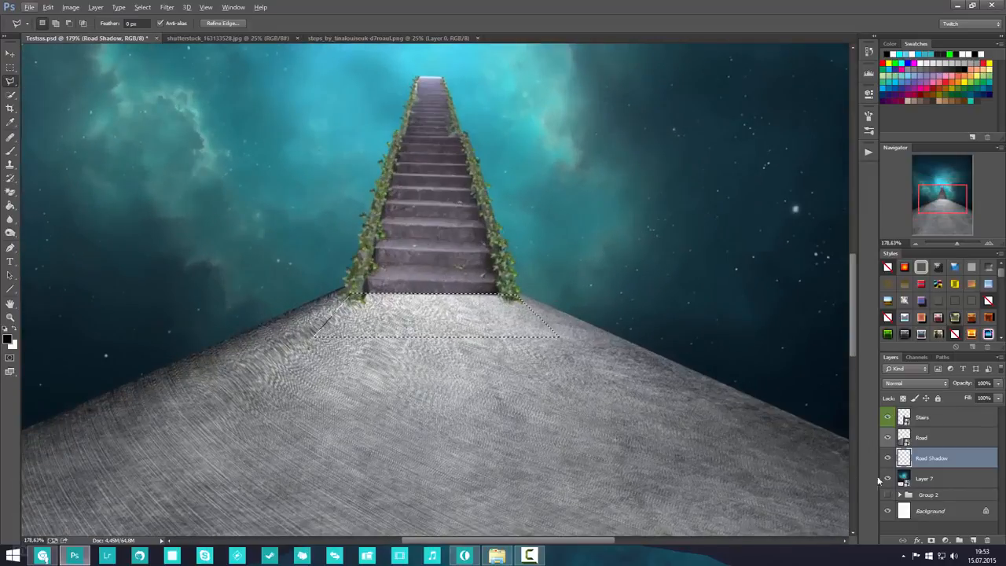
pyautogui.click(888, 438)
pyautogui.scroll(7, 447, 327)
pyautogui.scroll(-12, 354, 315)
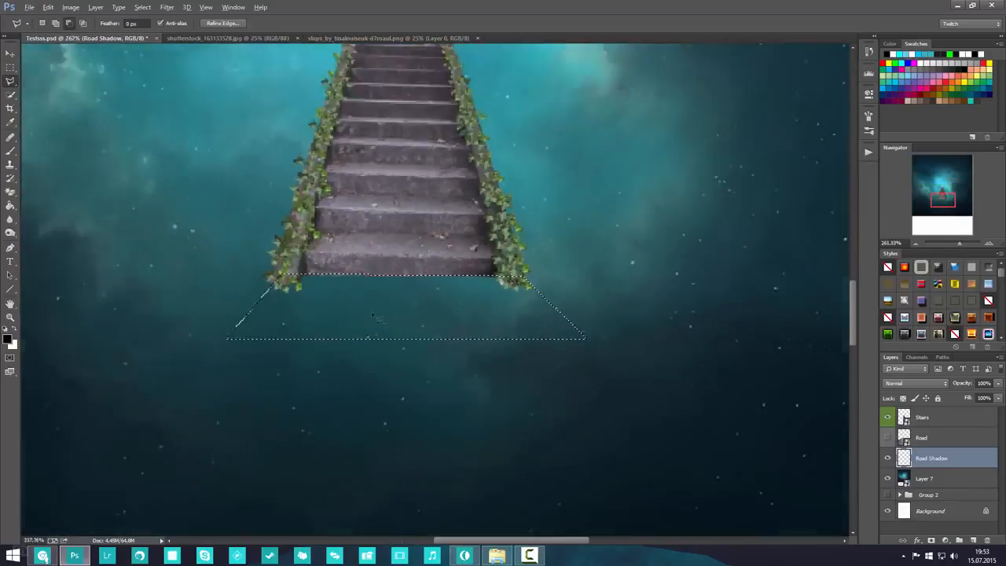
pyautogui.click(888, 438)
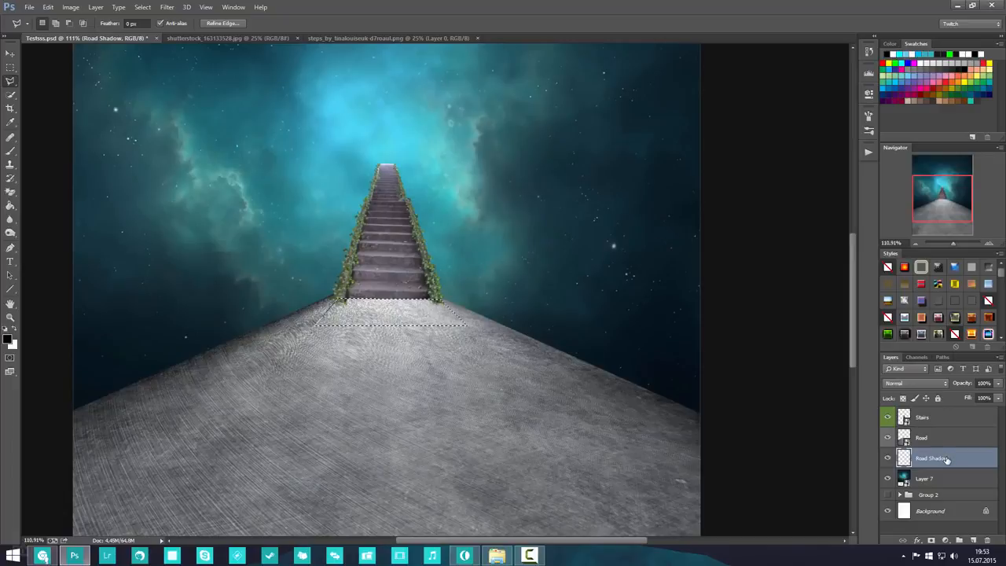
# - Set up the Brush tool with a soft 89 px brush for painting the shadow
pyautogui.scroll(2, 417, 309)
pyautogui.scroll(5, 417, 308)
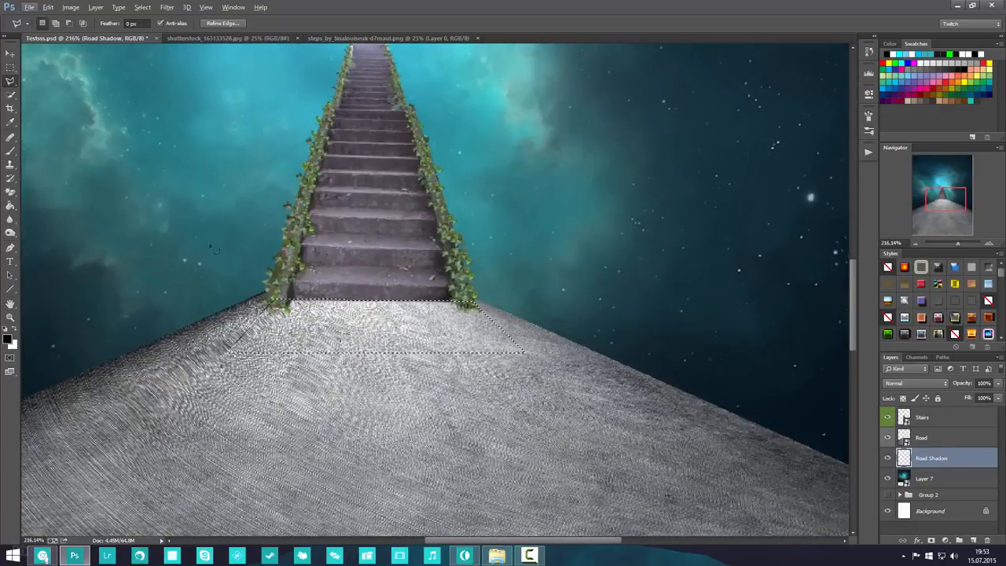
pyautogui.click(10, 150)
pyautogui.rightClick(239, 163)
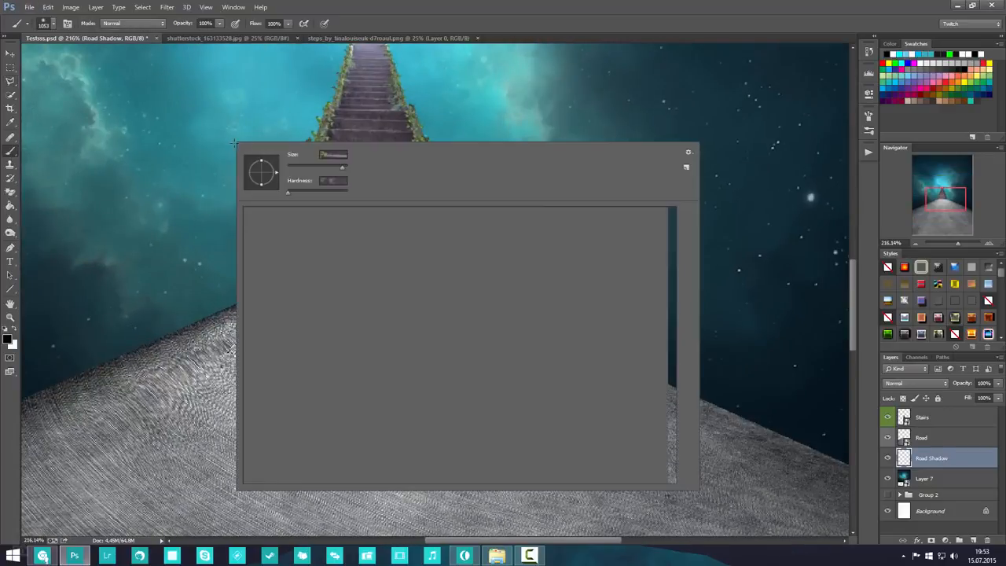
pyautogui.moveTo(349, 168); pyautogui.dragTo(311, 170)
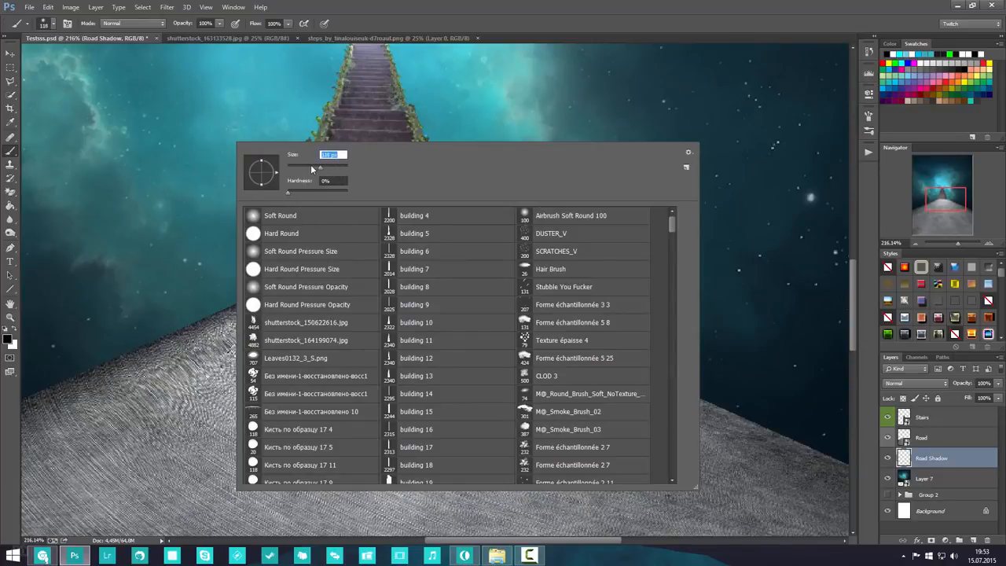
# - Move the Road Shadow layer above the Road layer, paint a soft black shadow under the staircase's bottom step and deselect
pyautogui.click(958, 459)
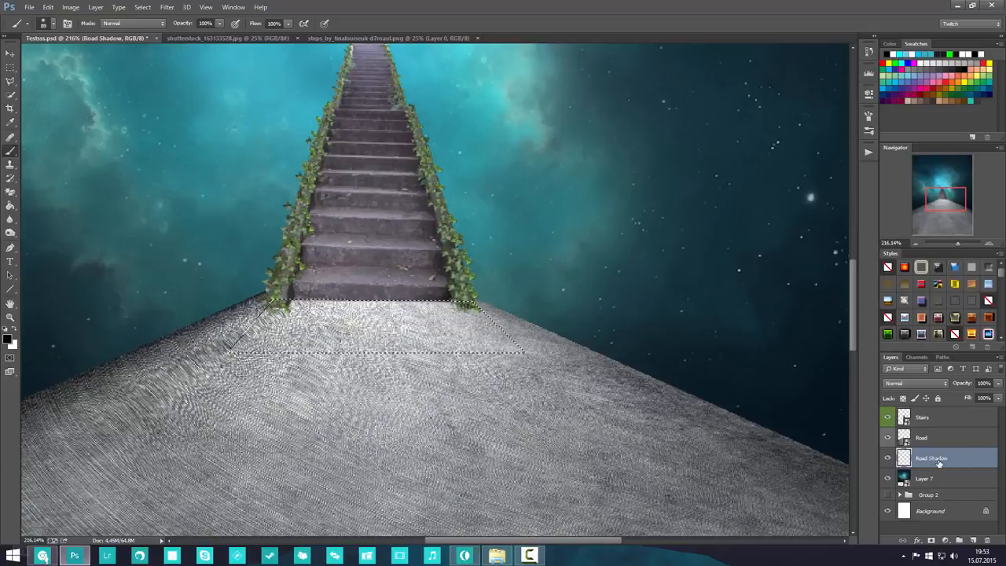
pyautogui.moveTo(938, 464); pyautogui.dragTo(942, 439)
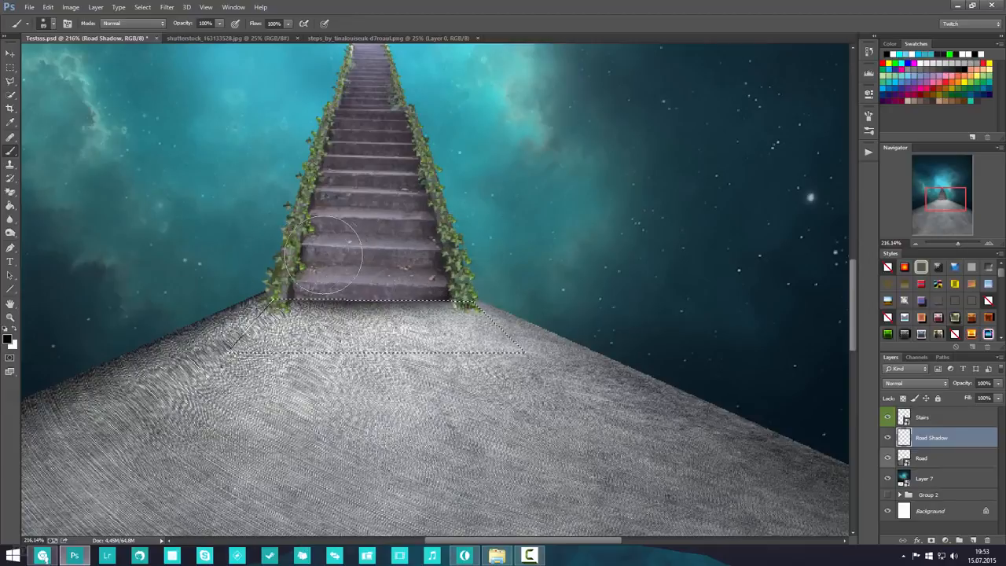
pyautogui.hotkey('ctrl', 'd')
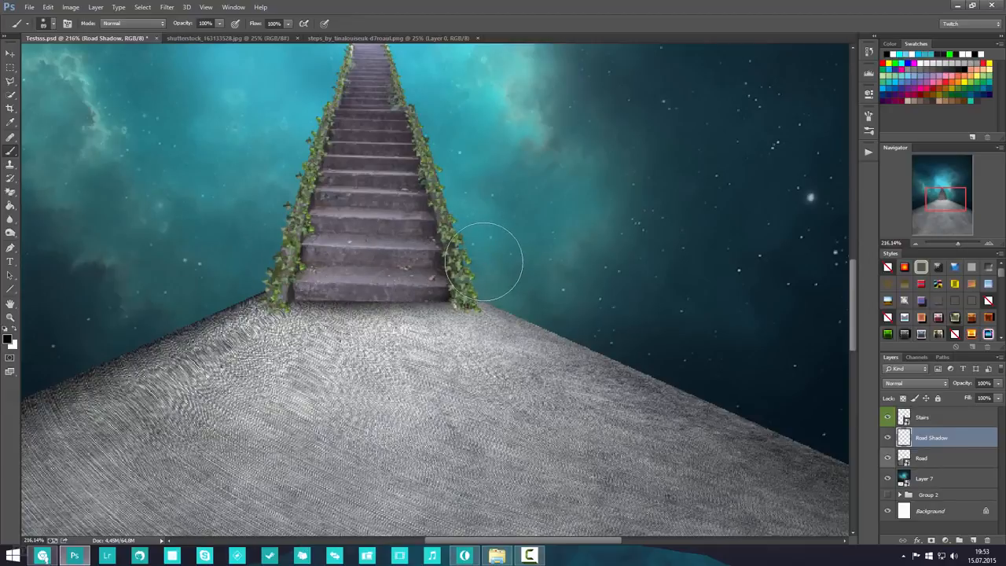
# - Restore the trapezoid selection, deepen the black shadow along the bottom step and clear the selection
pyautogui.scroll(-5, 492, 277)
pyautogui.scroll(-2, 465, 285)
pyautogui.scroll(15, 461, 277)
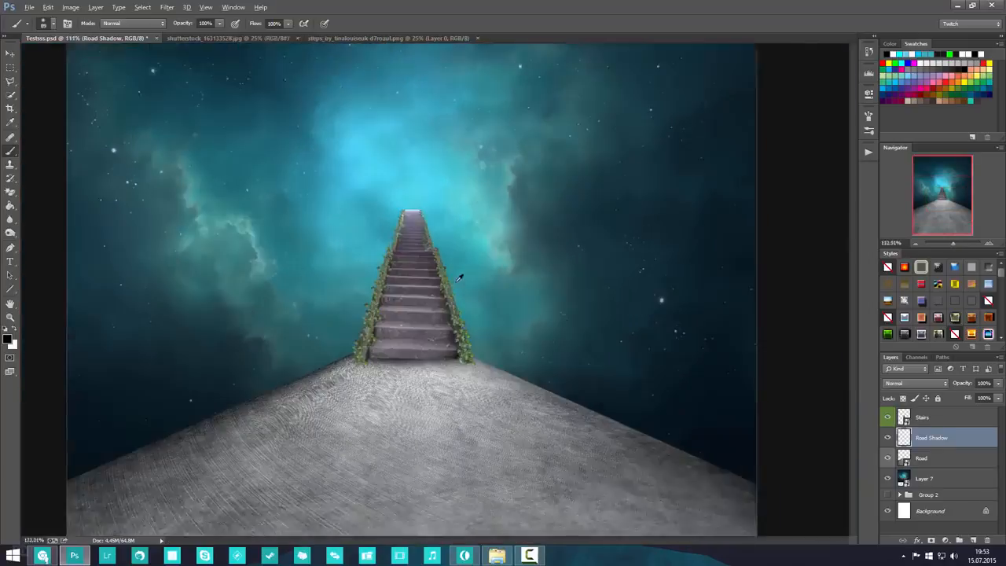
pyautogui.hotkey('ctrl', 'z')
pyautogui.scroll(-1, 478, 390)
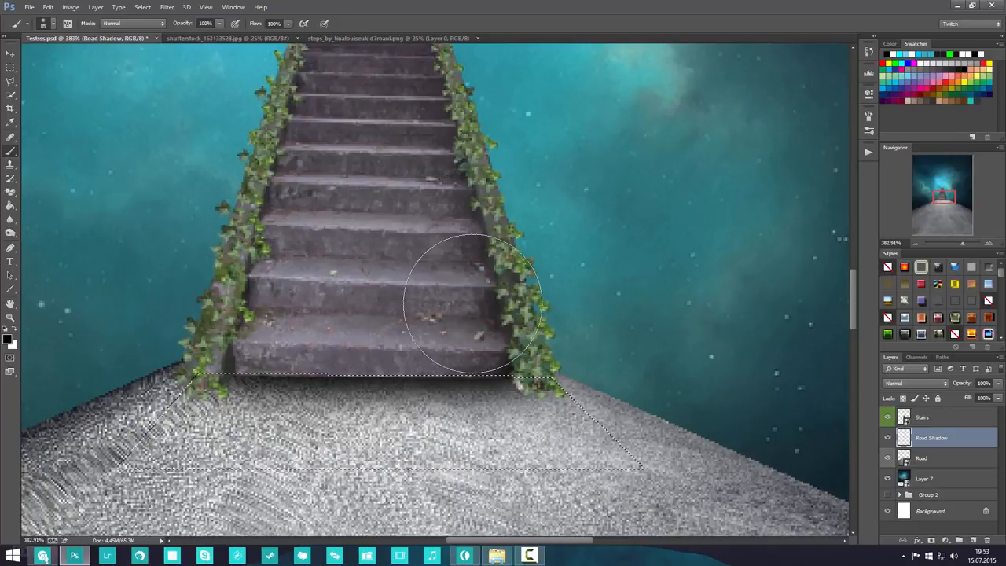
pyautogui.scroll(-5, 561, 324)
pyautogui.scroll(3, 467, 338)
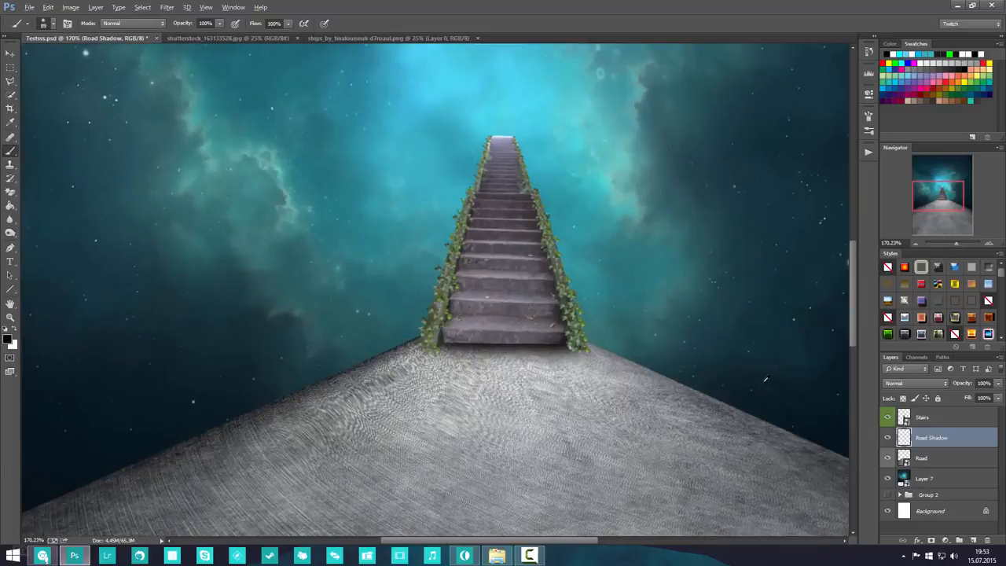
# - Set the Road Shadow layer's opacity to 60% and save the document
pyautogui.moveTo(953, 383); pyautogui.dragTo(939, 384)
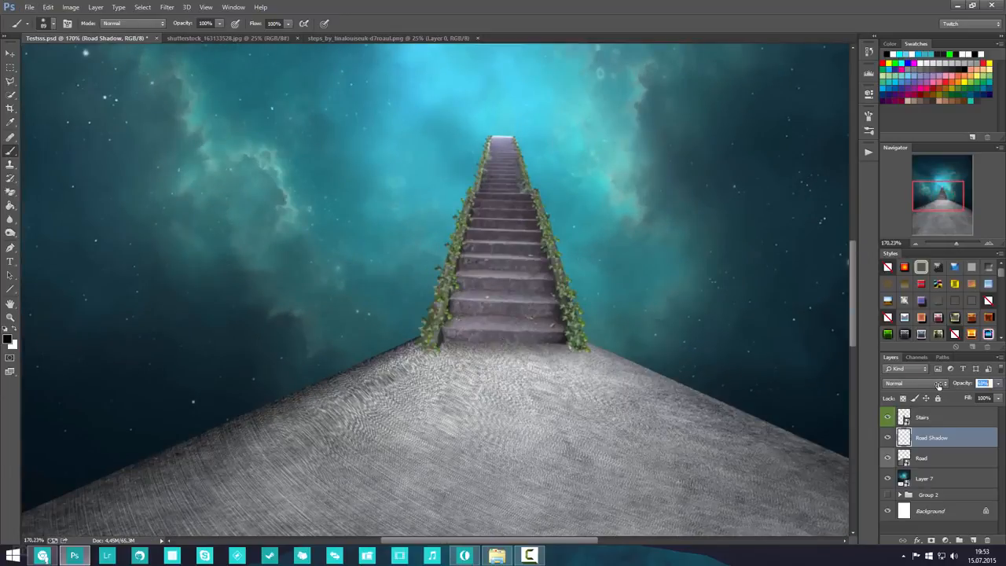
pyautogui.scroll(-2, 598, 372)
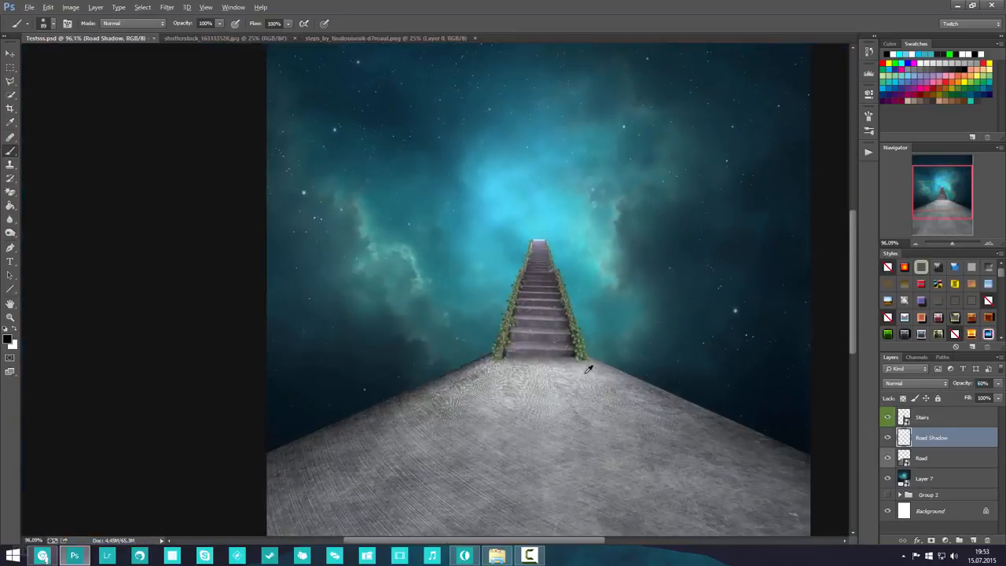
pyautogui.scroll(-1, 580, 369)
pyautogui.scroll(2, 579, 373)
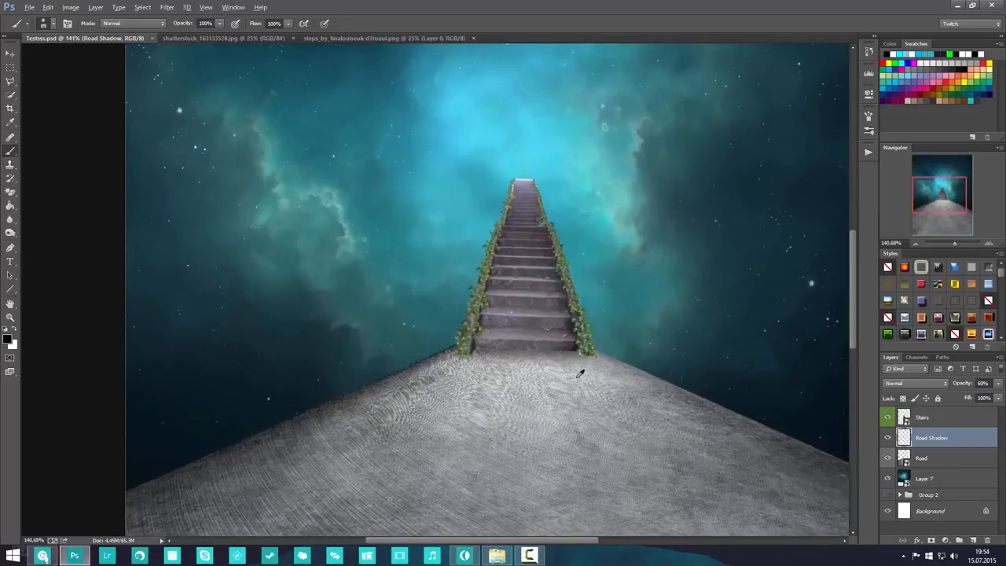
pyautogui.scroll(-3, 578, 368)
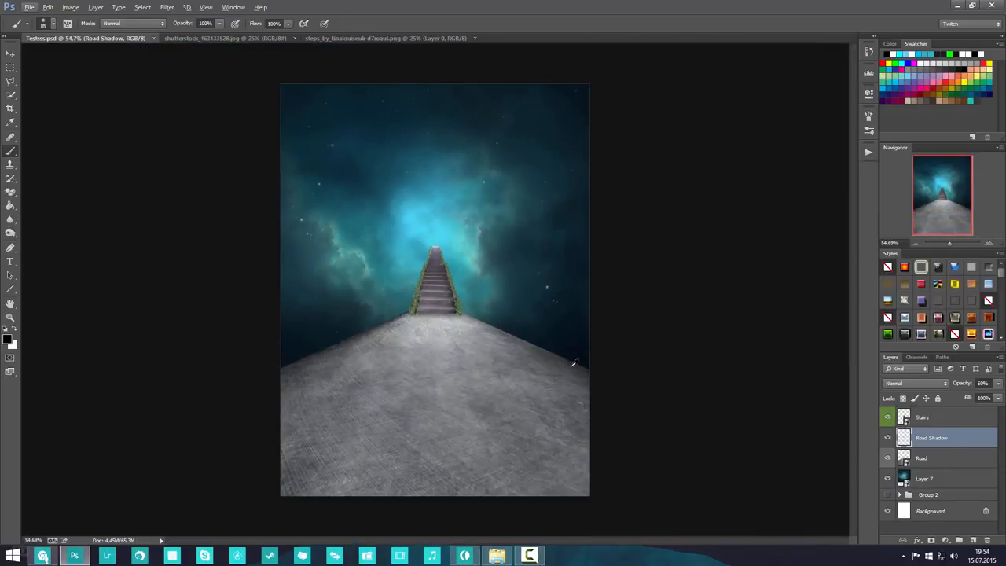
pyautogui.scroll(1, 503, 334)
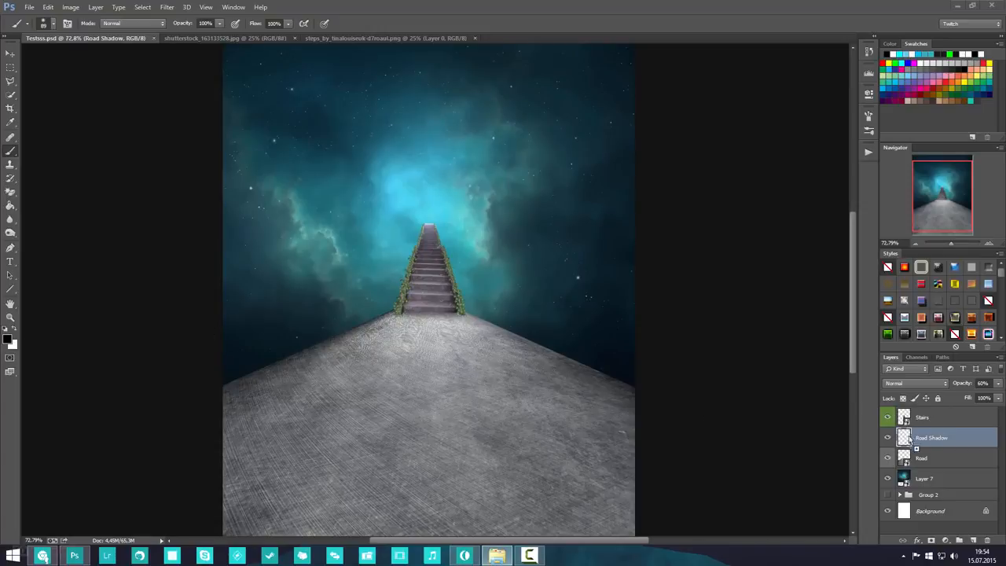
# - Open the photo shutterstock_110537075.jpg of the man in a suit holding a briefcase
pyautogui.scroll(4, 470, 312)
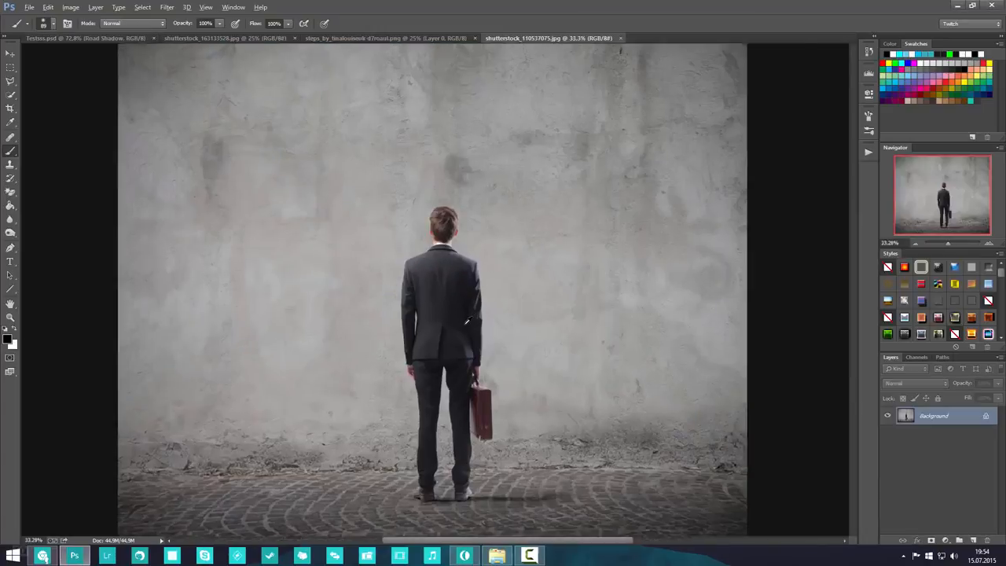
pyautogui.scroll(-2, 479, 314)
pyautogui.scroll(-1, 477, 315)
pyautogui.scroll(5, 568, 367)
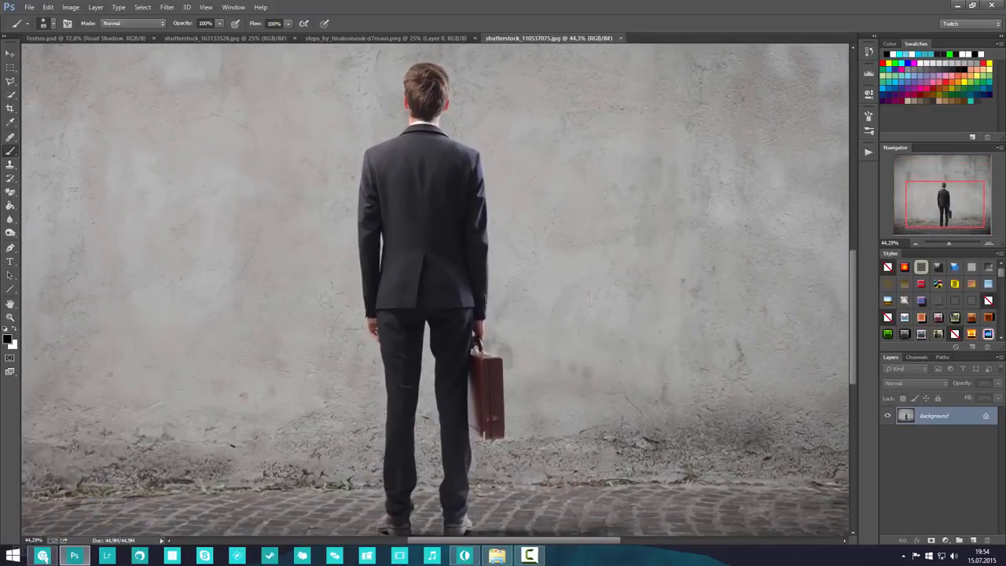
pyautogui.scroll(-1, 408, 336)
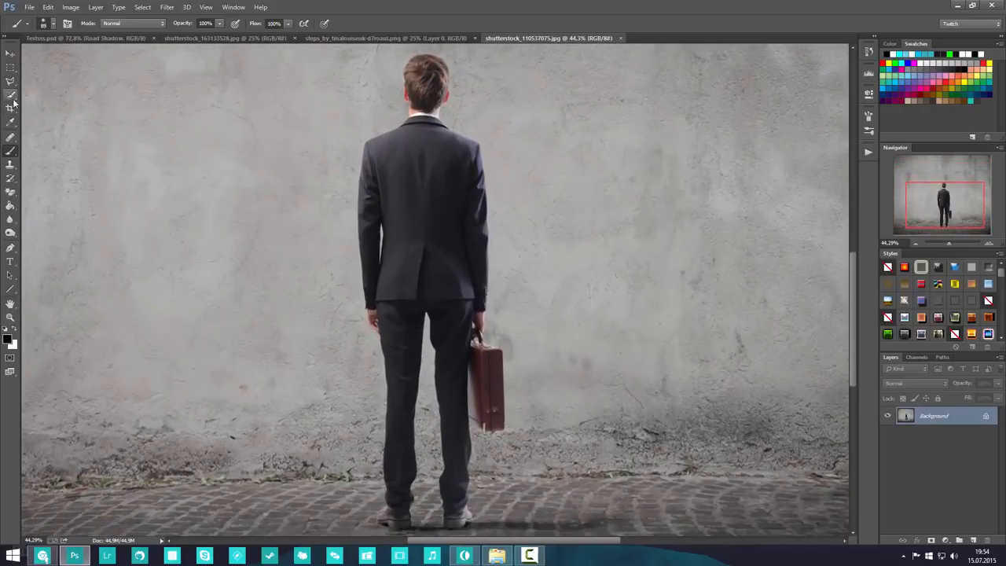
# - Set up the Quick Selection tool with a 22 px brush on the photo's Background layer
pyautogui.click(10, 96)
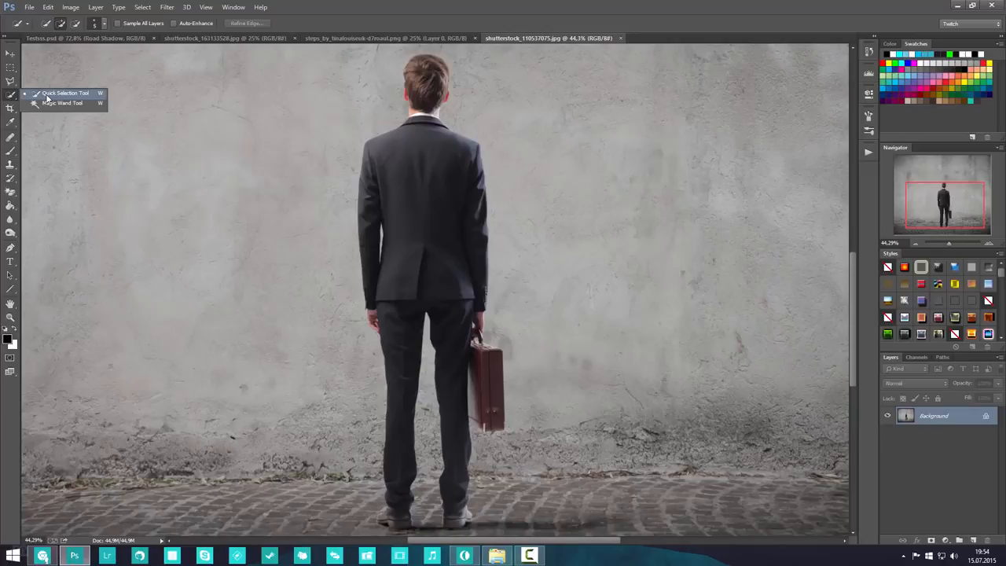
pyautogui.click(47, 96)
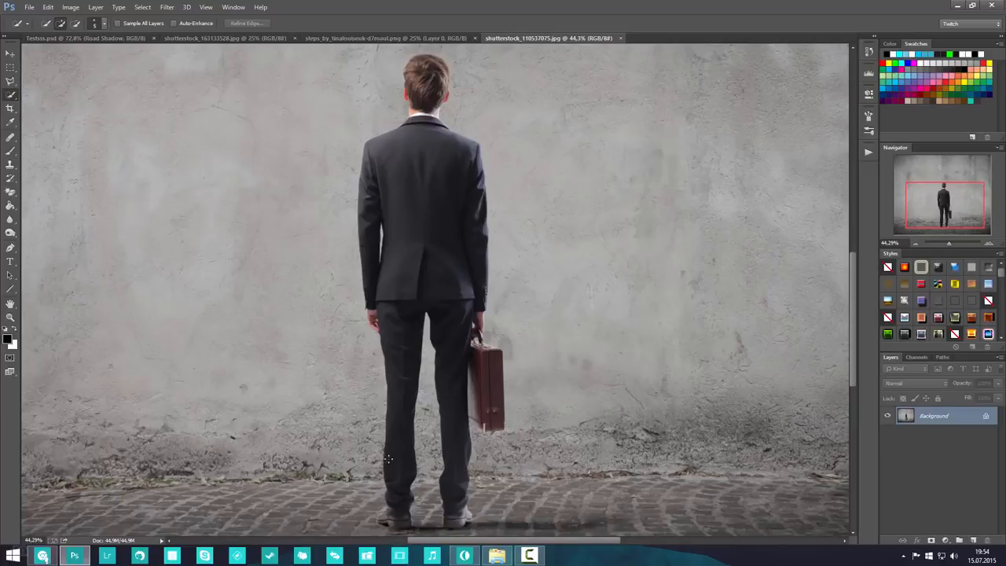
pyautogui.click(104, 25)
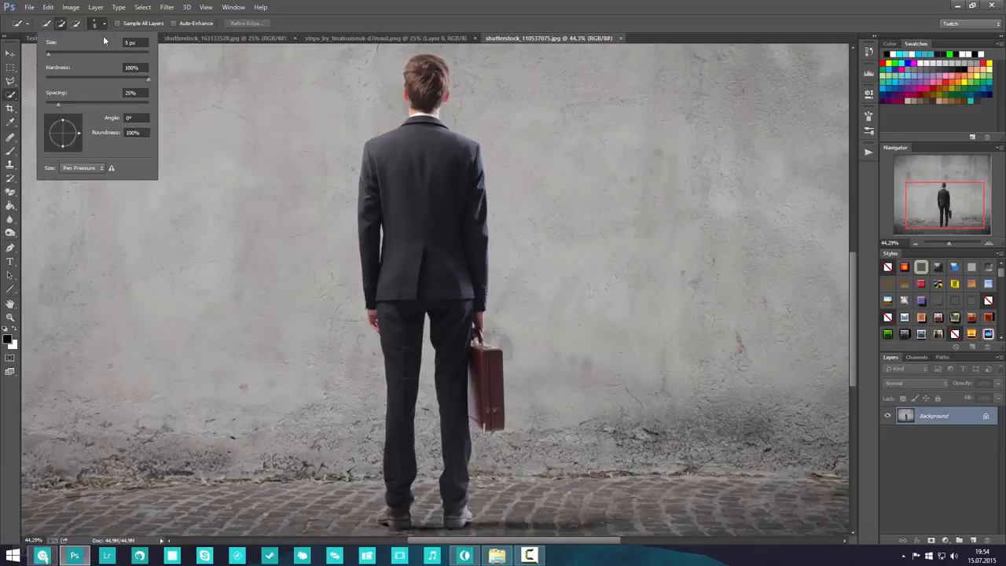
pyautogui.click(50, 56)
pyautogui.press(']')
pyautogui.press(']')
pyautogui.press(']')
pyautogui.press(']')
pyautogui.click(933, 418)
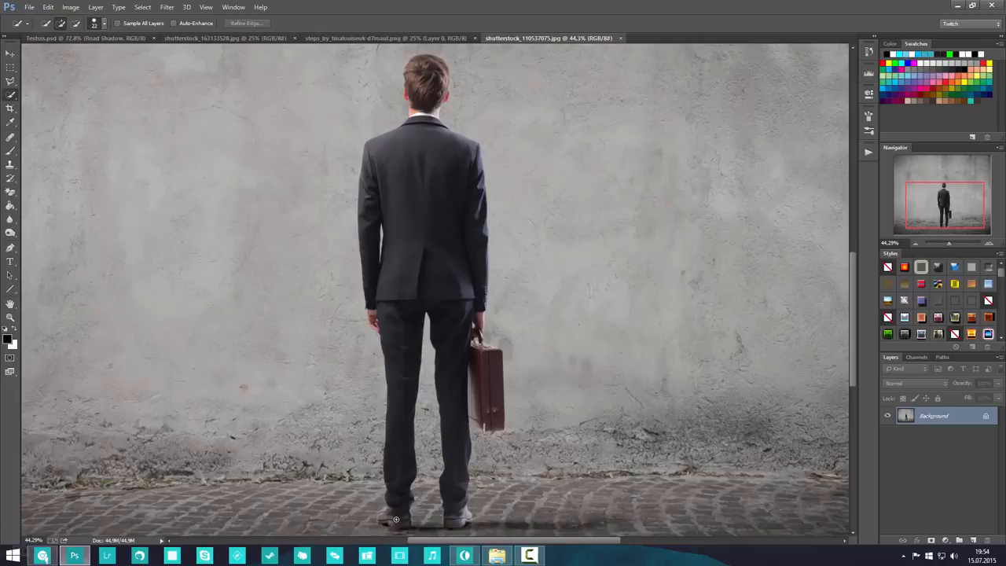
# - Select the man's suit, hands, briefcase and hair with the Quick Selection tool
pyautogui.moveTo(385, 519)
pyautogui.mouseDown()
pyautogui.moveTo(399, 497)
pyautogui.moveTo(399, 447)
pyautogui.mouseUp()
pyautogui.moveTo(405, 402); pyautogui.dragTo(413, 227)
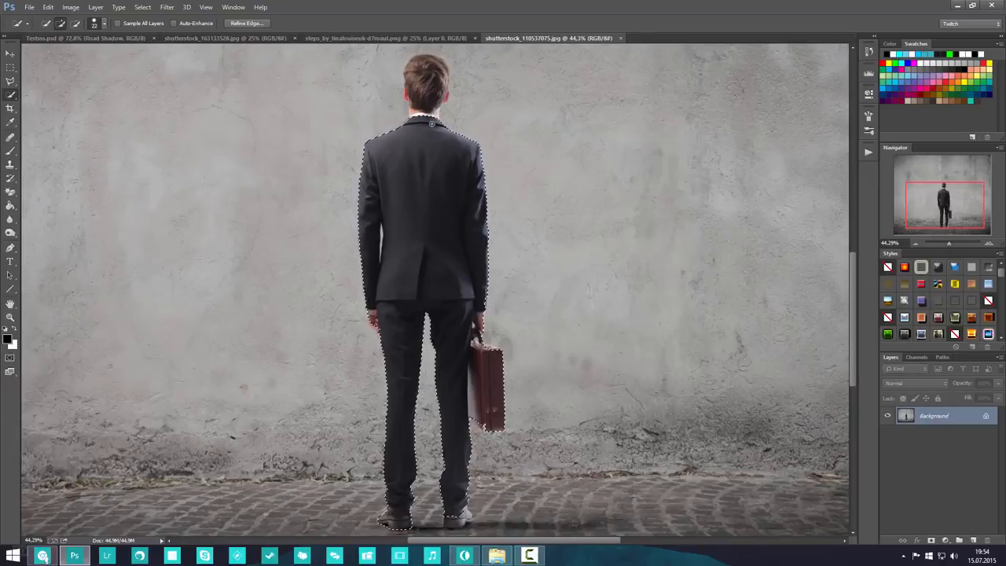
pyautogui.moveTo(430, 123); pyautogui.dragTo(429, 74)
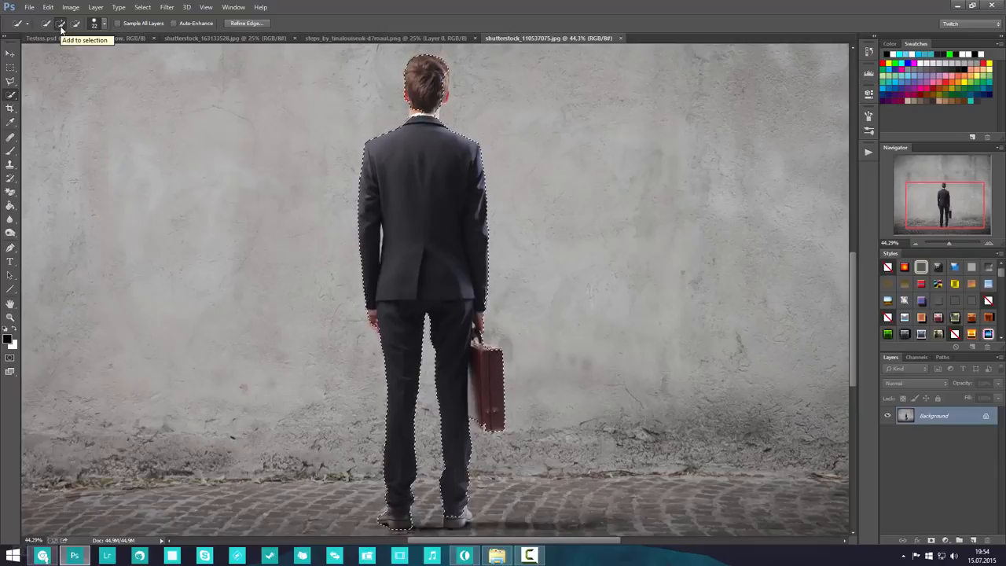
pyautogui.press('alt')
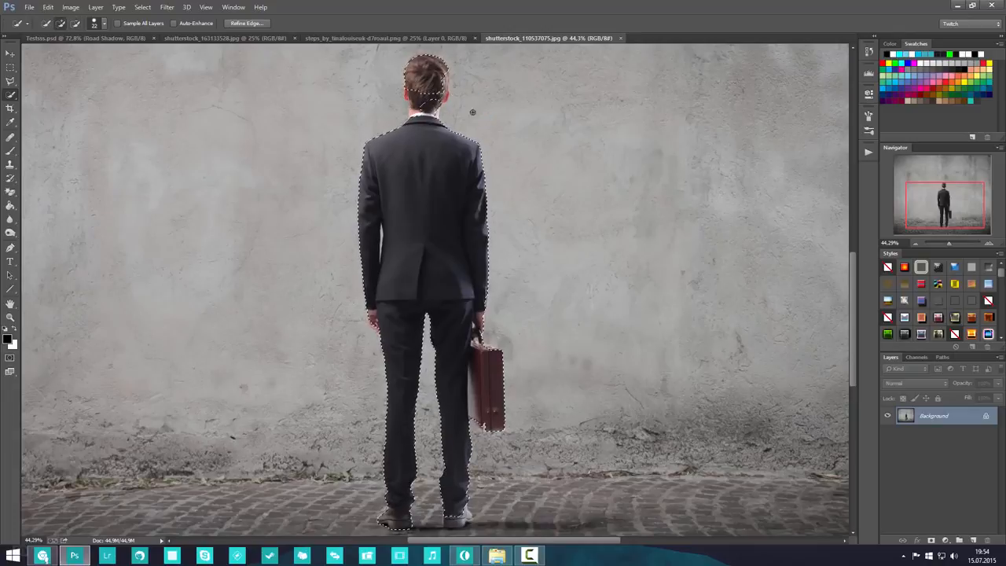
# - Add the man's neck, ears and the missing side of his hair to the selection
pyautogui.scroll(5, 421, 116)
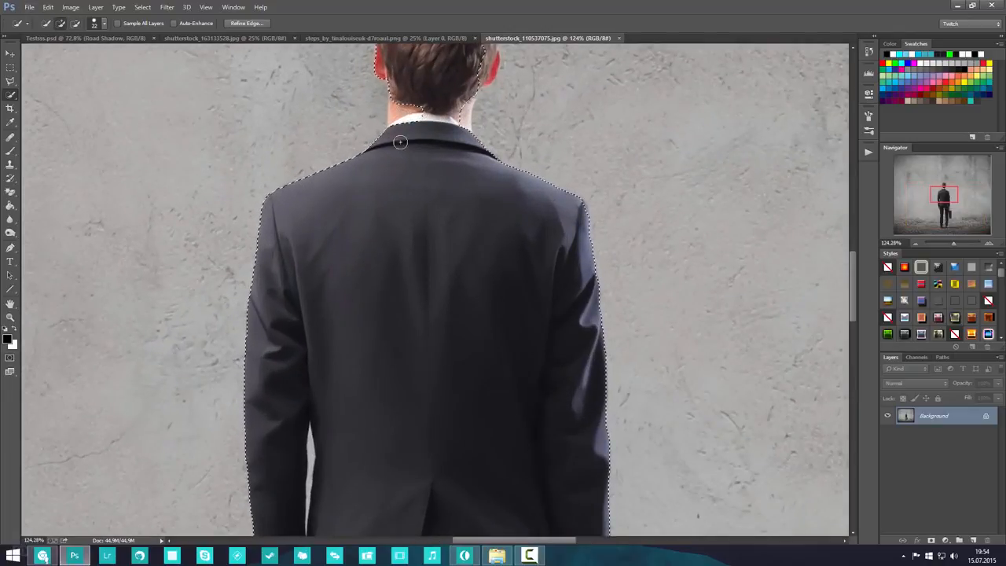
pyautogui.scroll(1, 429, 149)
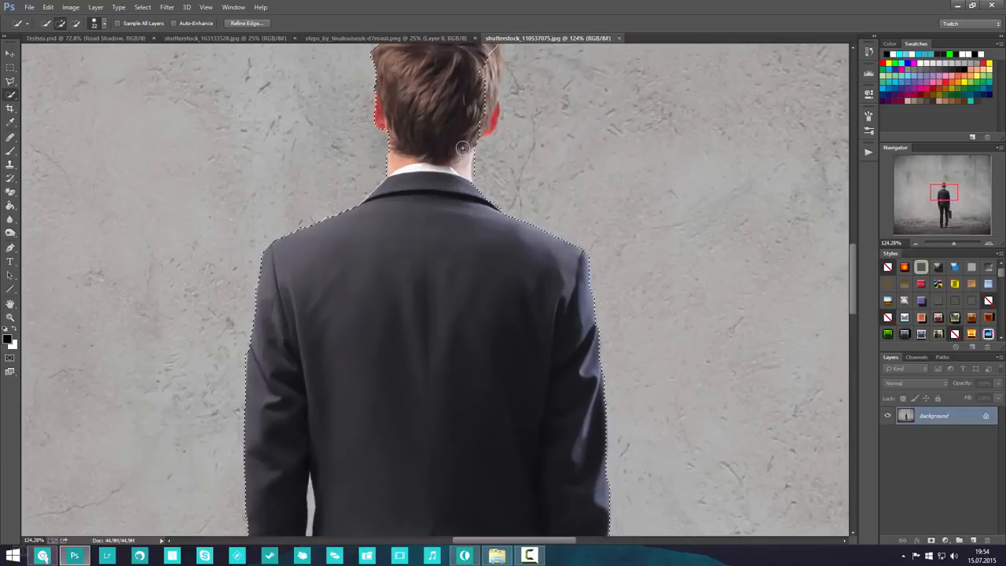
pyautogui.scroll(1, 442, 165)
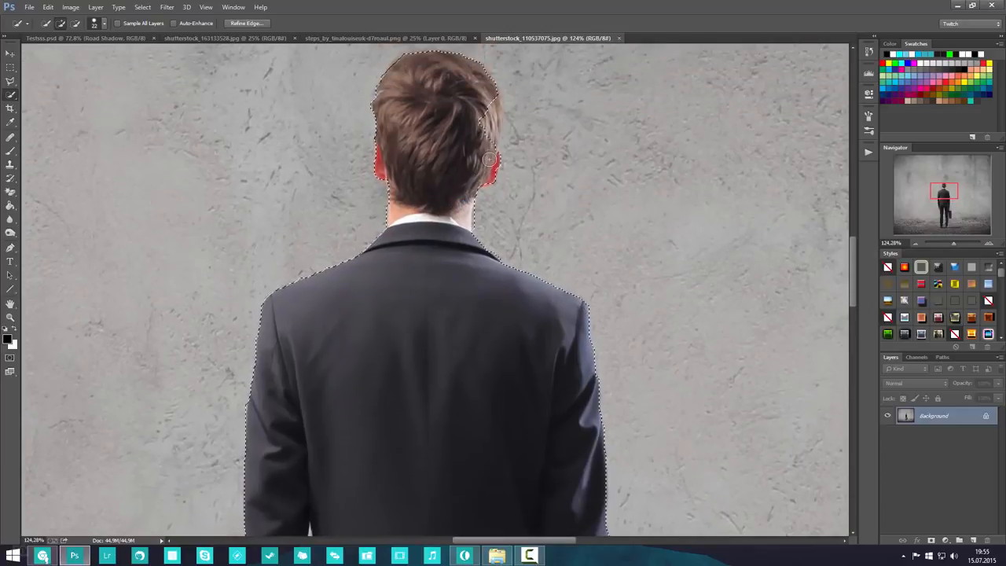
pyautogui.moveTo(489, 125)
pyautogui.mouseDown()
pyautogui.moveTo(486, 99)
pyautogui.moveTo(496, 110)
pyautogui.mouseUp()
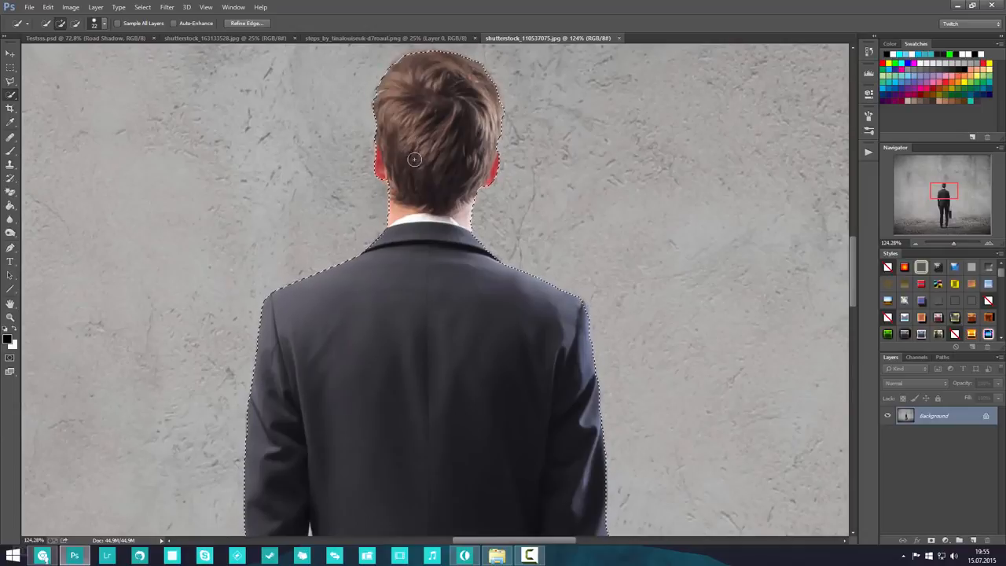
# - Extend the selection to the briefcase's lower corner and both of the man's shoes
pyautogui.scroll(-4, 432, 188)
pyautogui.scroll(-5, 428, 209)
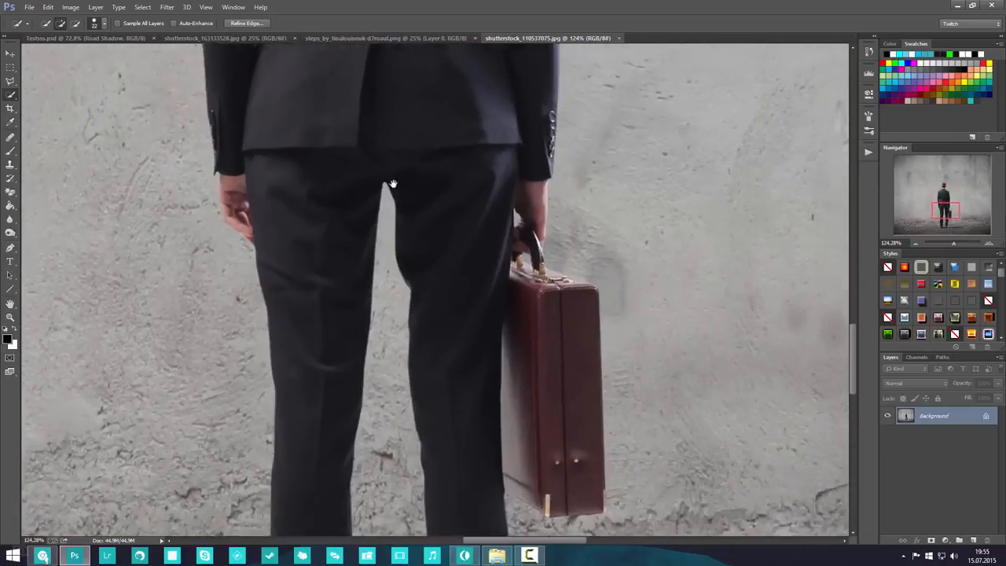
pyautogui.moveTo(393, 183); pyautogui.dragTo(341, 101)
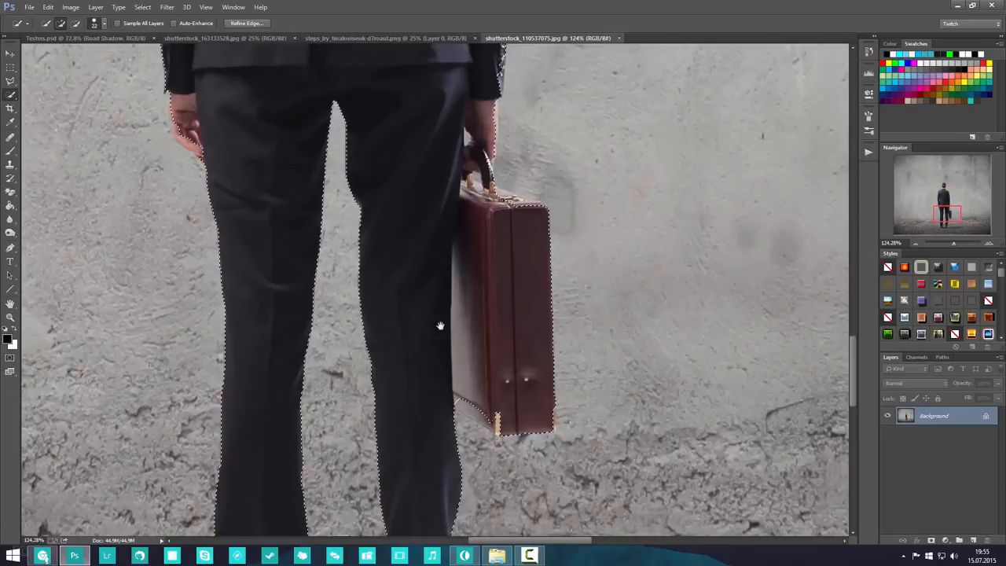
pyautogui.moveTo(443, 326); pyautogui.dragTo(412, 175)
pyautogui.moveTo(429, 243); pyautogui.dragTo(475, 276)
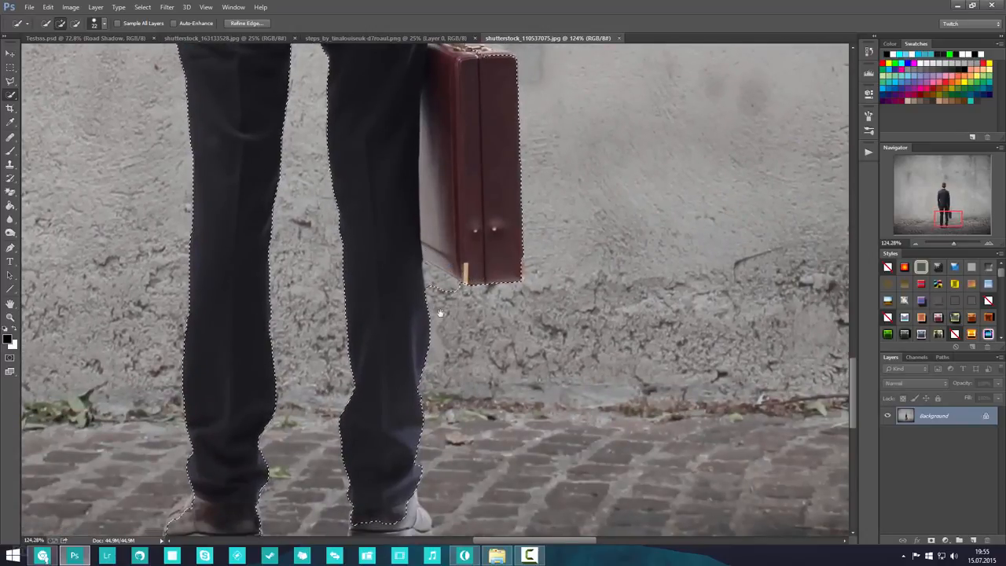
pyautogui.moveTo(386, 430)
pyautogui.mouseDown()
pyautogui.moveTo(378, 385)
pyautogui.moveTo(405, 174)
pyautogui.mouseUp()
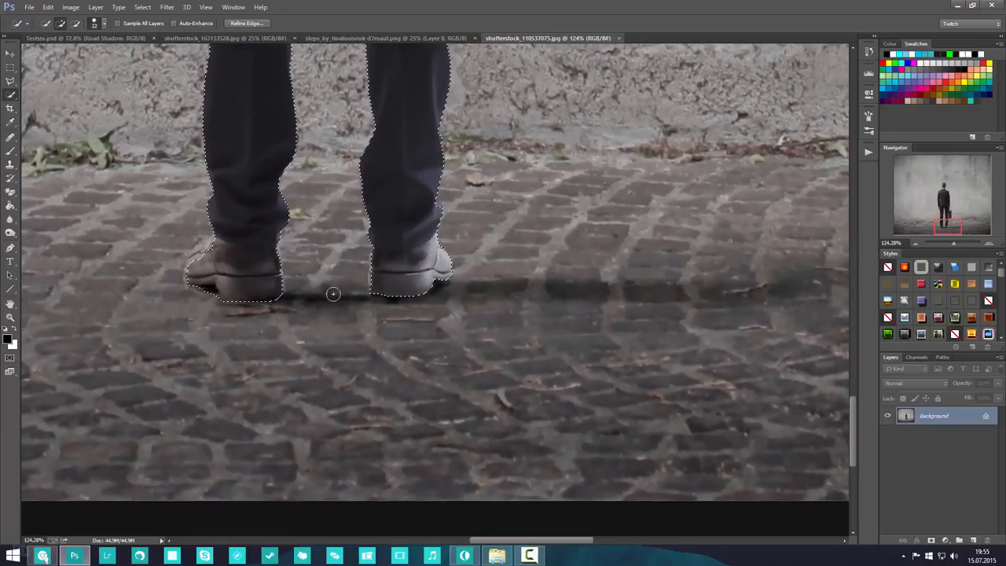
# - Check the selection outline around the man's shoes, briefcase, jacket and head for missed or unwanted areas
pyautogui.moveTo(332, 292); pyautogui.dragTo(427, 294)
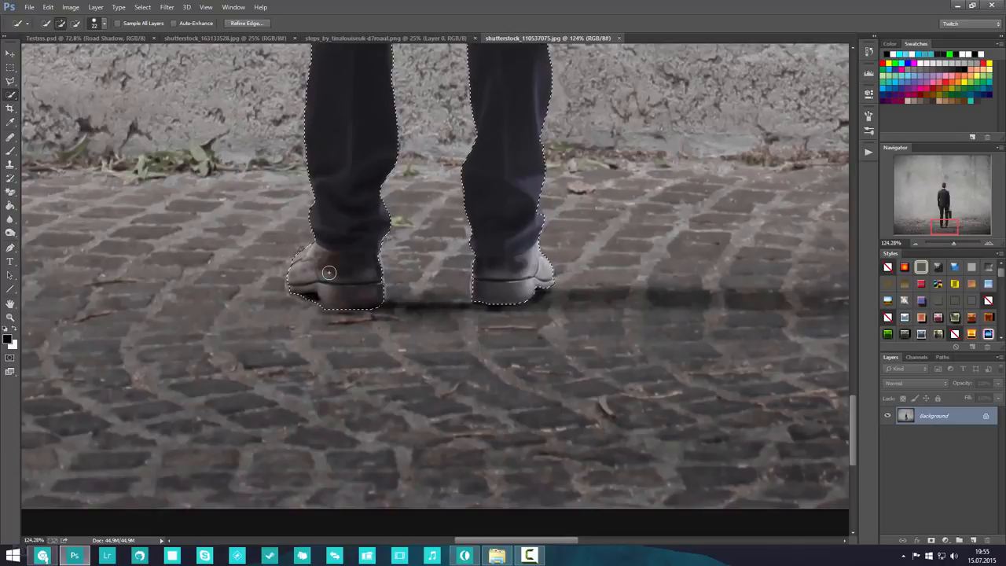
pyautogui.scroll(-3, 329, 275)
pyautogui.scroll(-3, 330, 275)
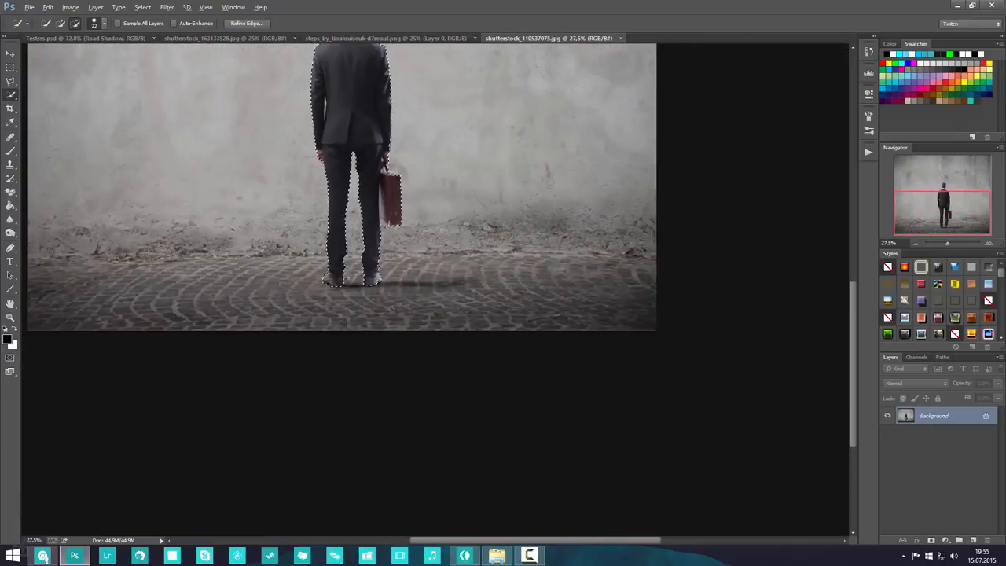
pyautogui.scroll(-1, 330, 274)
pyautogui.scroll(3, 488, 385)
pyautogui.scroll(2, 415, 218)
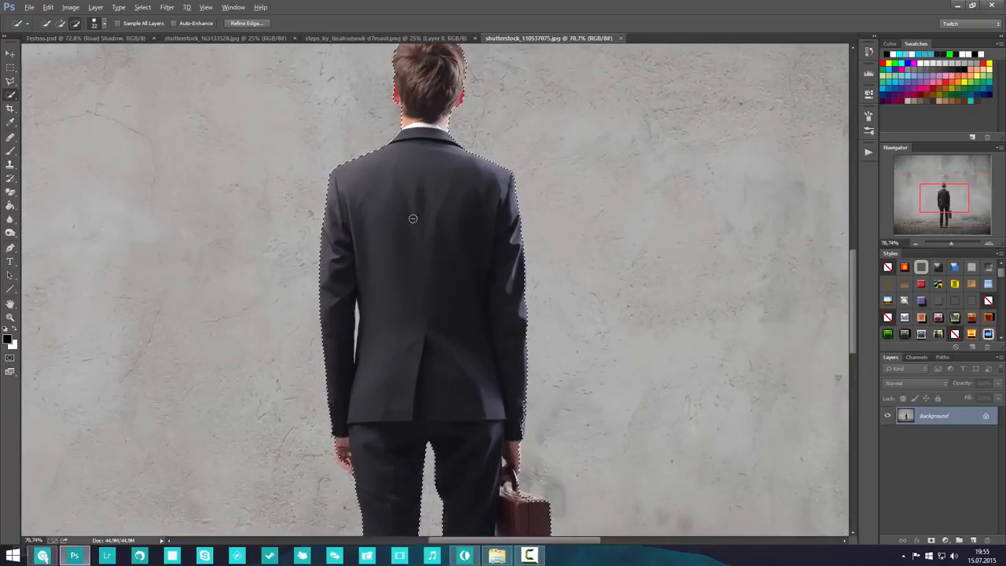
pyautogui.scroll(-3, 415, 278)
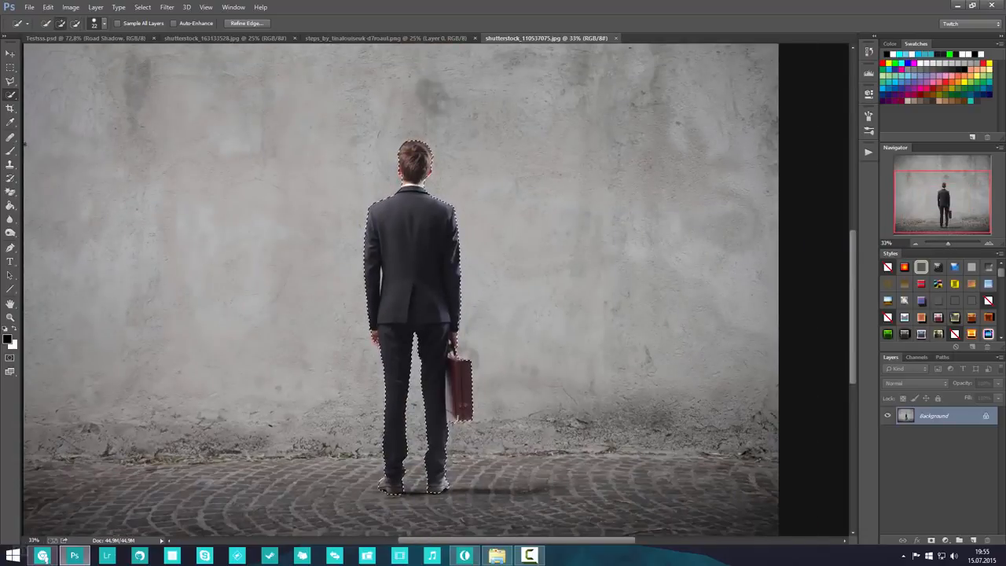
# - Switch to the freehand Lasso tool and set it to add to the existing selection
pyautogui.click(12, 83)
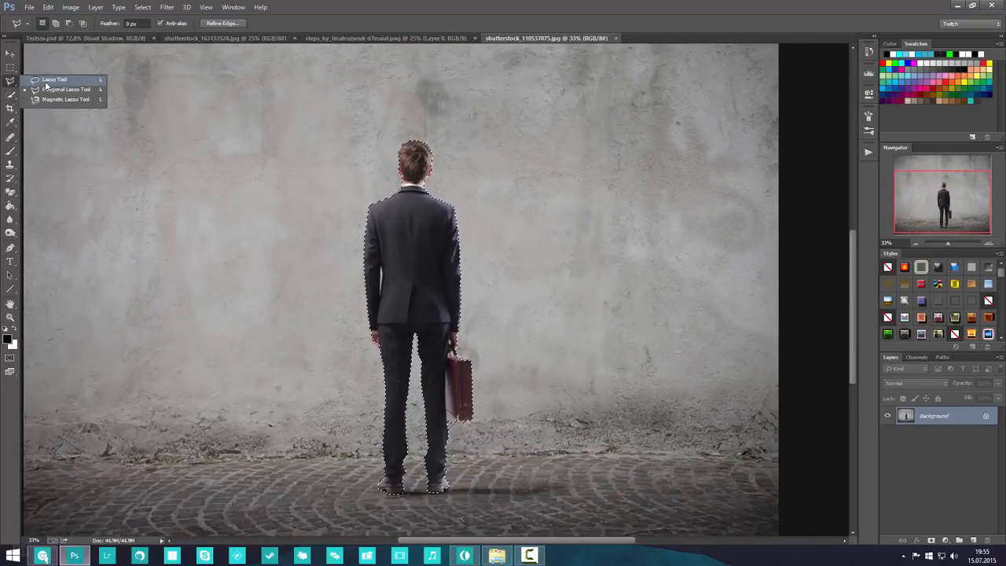
pyautogui.click(39, 79)
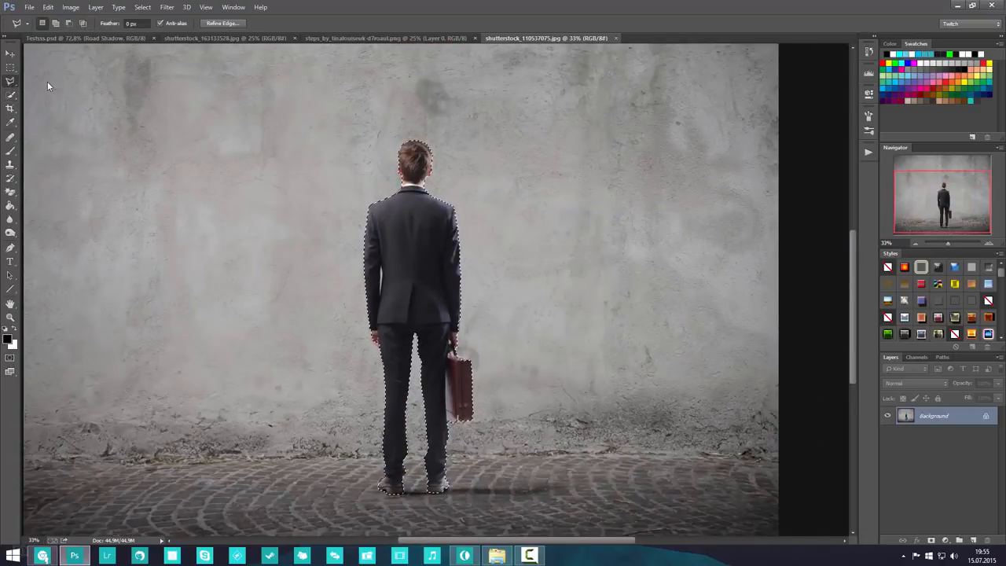
pyautogui.click(56, 24)
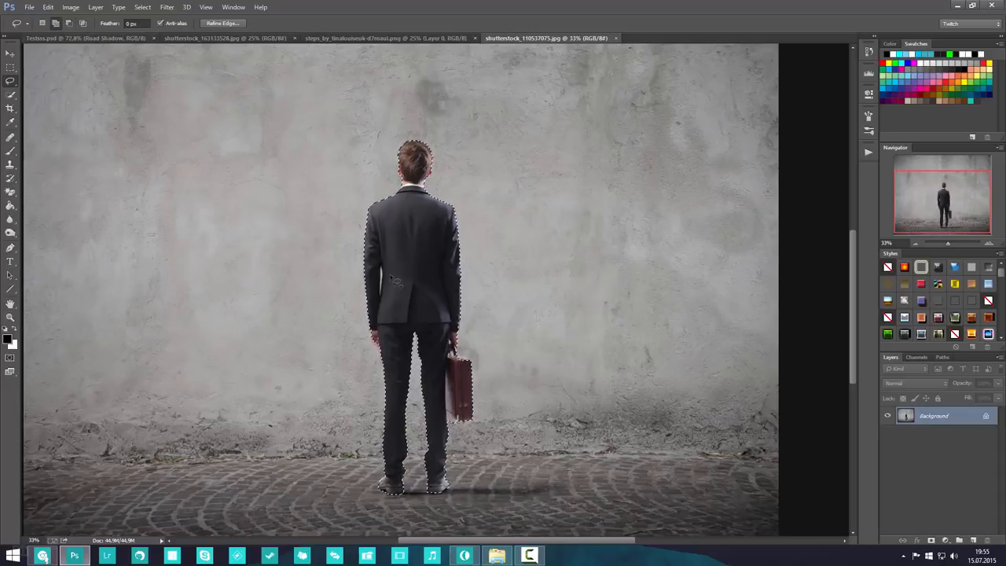
pyautogui.press('alt')
pyautogui.click(56, 24)
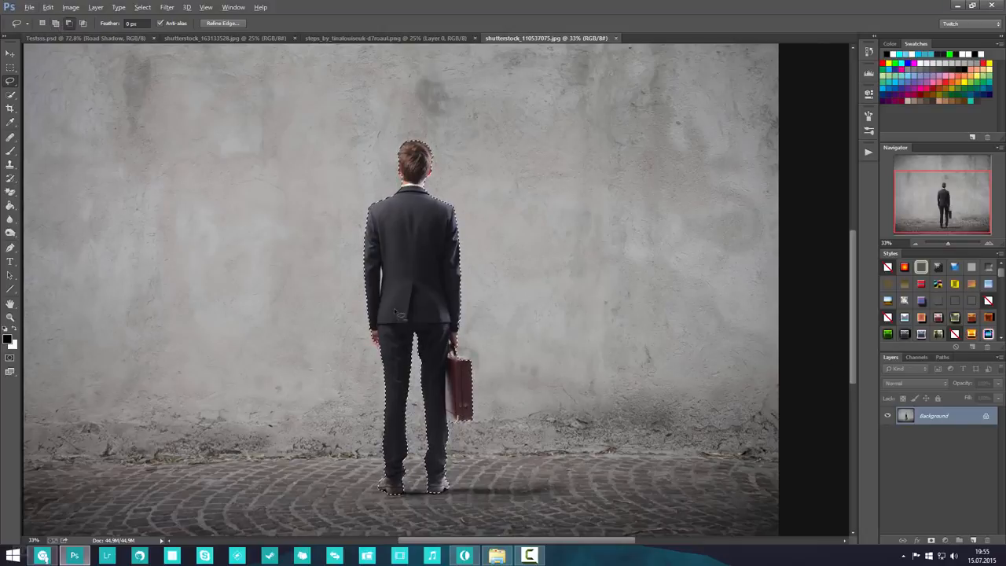
# - Subtract the narrow strip of wall between the man's left arm and his jacket from the selection with the Lasso tool
pyautogui.scroll(3, 394, 308)
pyautogui.scroll(3, 397, 277)
pyautogui.scroll(-4, 400, 280)
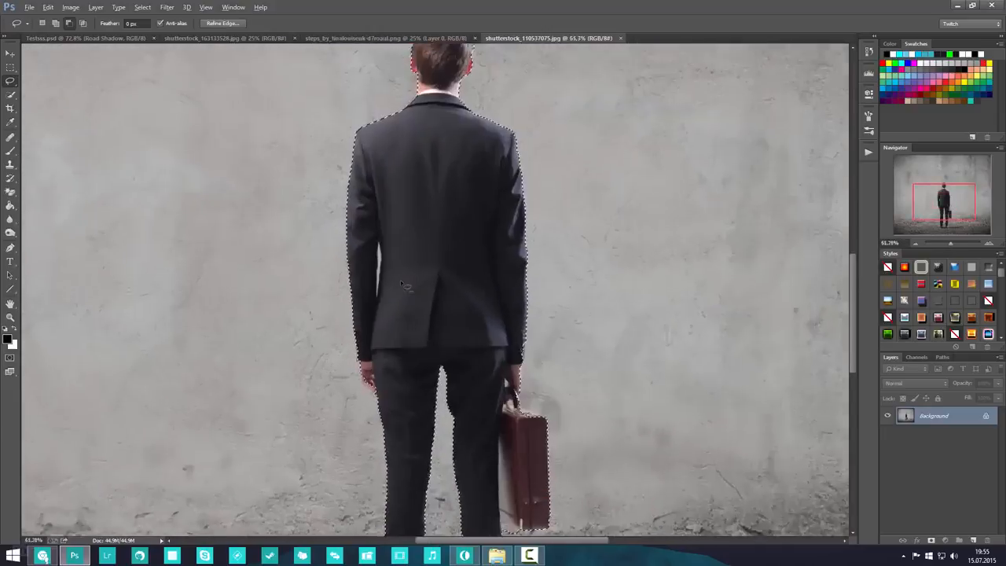
pyautogui.scroll(1, 402, 291)
pyautogui.scroll(-3, 403, 297)
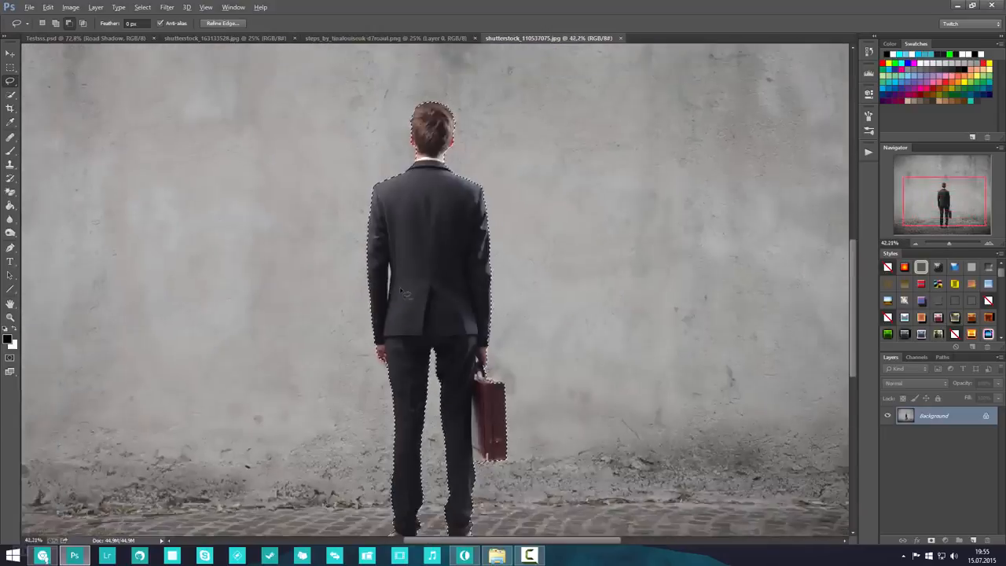
pyautogui.scroll(1, 404, 306)
pyautogui.scroll(1, 403, 306)
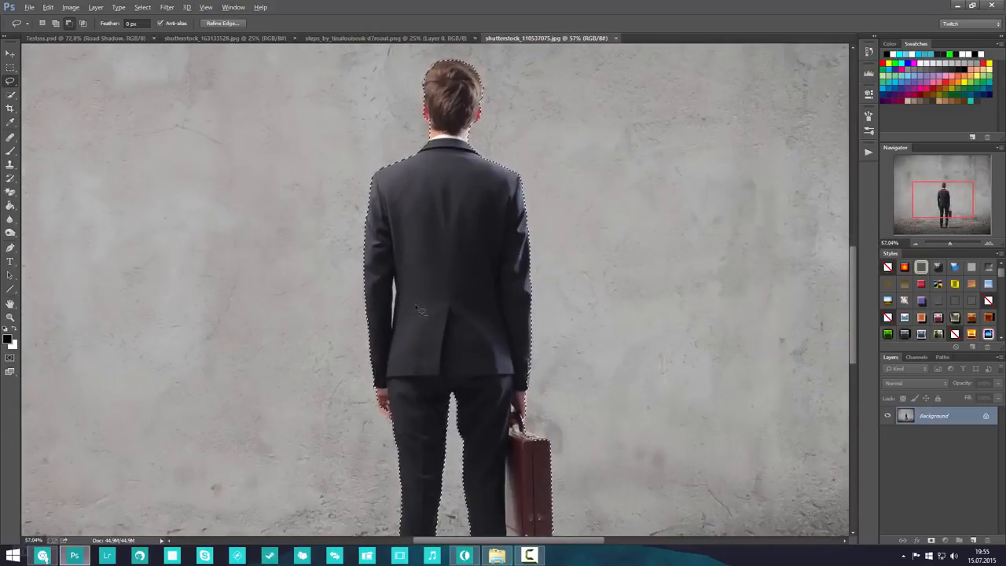
pyautogui.scroll(3, 414, 308)
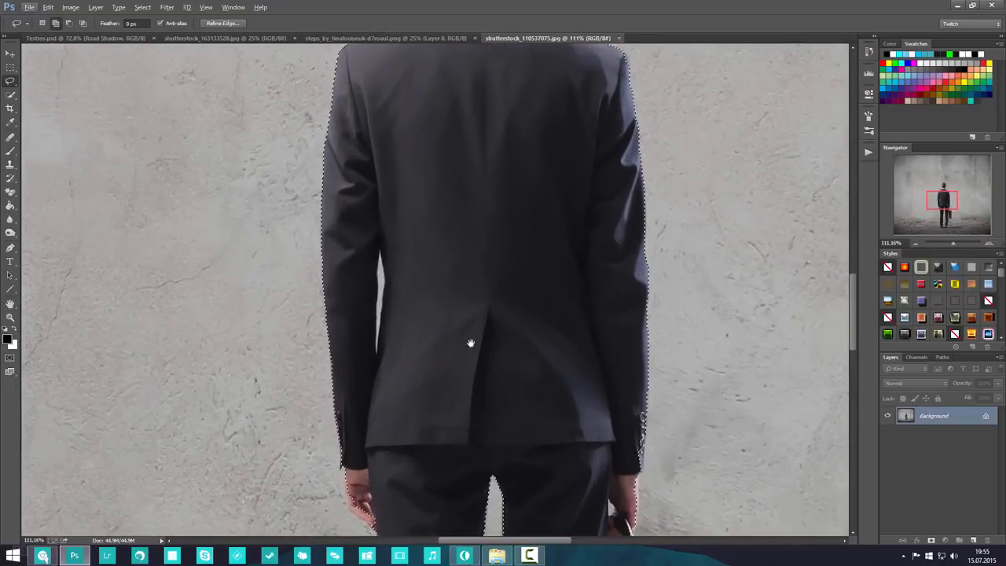
pyautogui.moveTo(470, 343)
pyautogui.mouseDown()
pyautogui.moveTo(584, 276)
pyautogui.moveTo(678, 325)
pyautogui.moveTo(415, 323)
pyautogui.mouseUp()
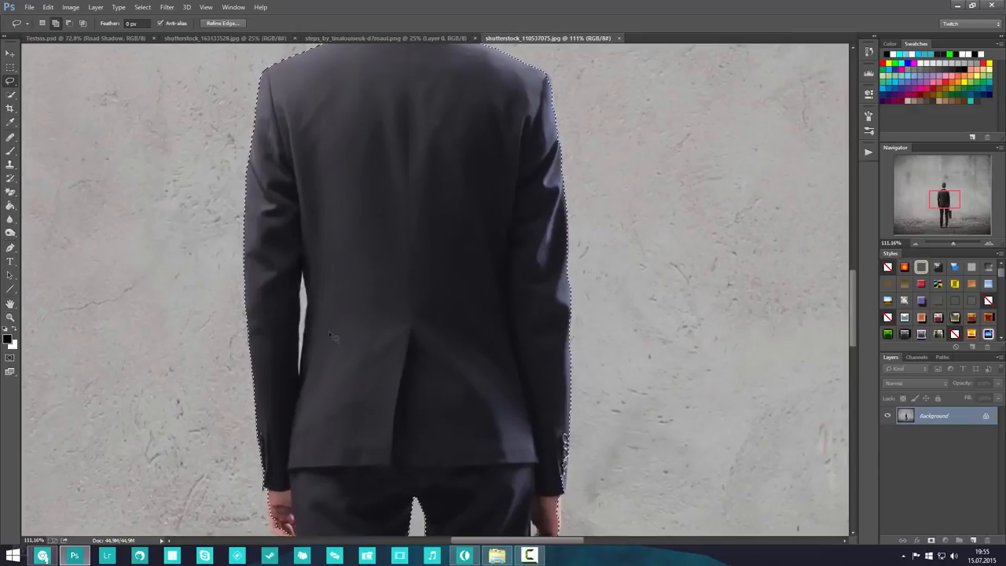
pyautogui.scroll(5, 289, 323)
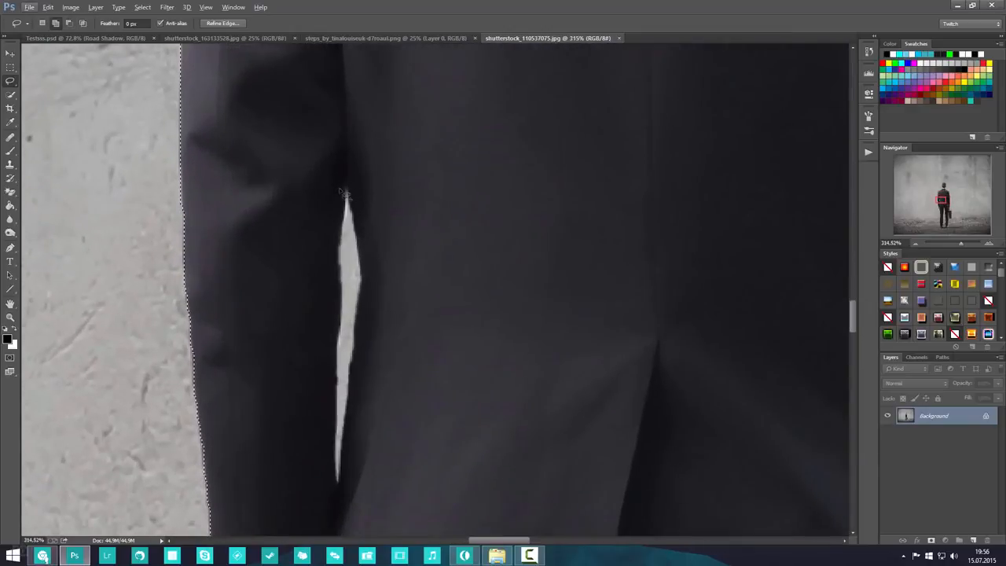
pyautogui.moveTo(346, 188)
pyautogui.mouseDown()
pyautogui.moveTo(344, 487)
pyautogui.moveTo(366, 291)
pyautogui.moveTo(356, 191)
pyautogui.moveTo(362, 206)
pyautogui.mouseUp()
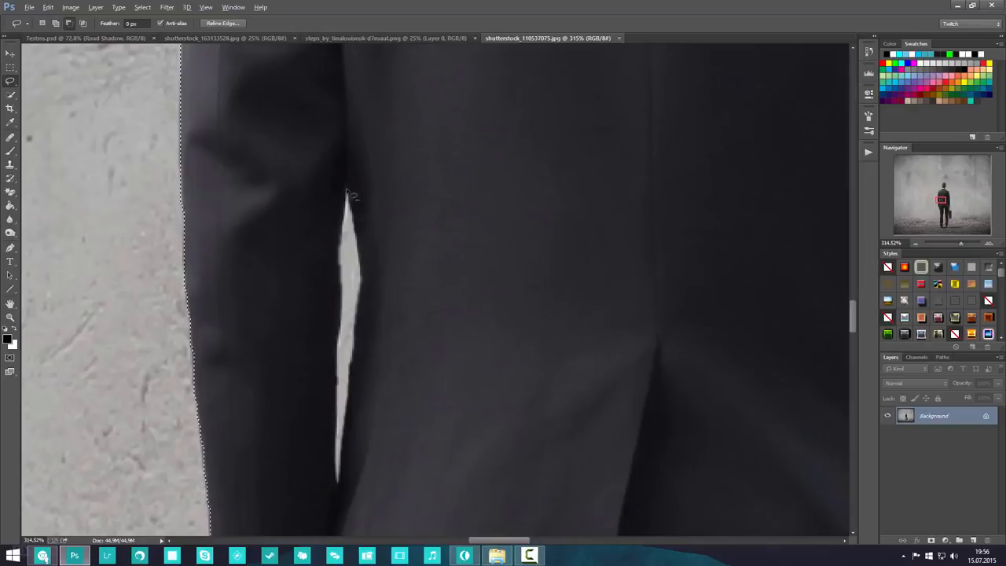
pyautogui.moveTo(347, 191); pyautogui.dragTo(341, 259)
pyautogui.moveTo(345, 301); pyautogui.dragTo(338, 432)
pyautogui.moveTo(338, 479); pyautogui.dragTo(340, 486)
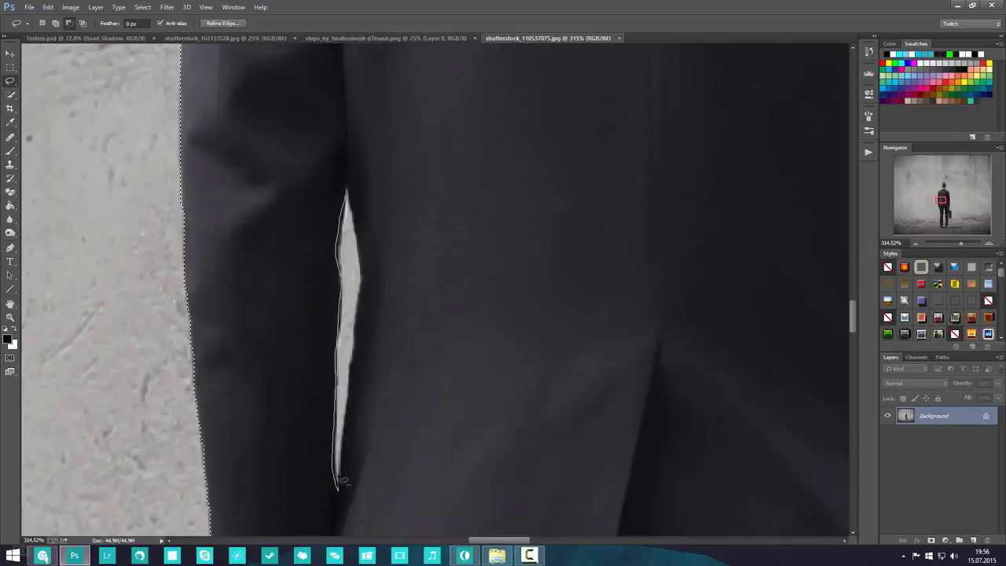
pyautogui.moveTo(350, 438); pyautogui.dragTo(366, 309)
pyautogui.moveTo(370, 256); pyautogui.dragTo(346, 190)
# - Subtract the gap under the briefcase handle from the selection and add the briefcase's missing top surface with the Lasso tool
pyautogui.scroll(-3, 563, 359)
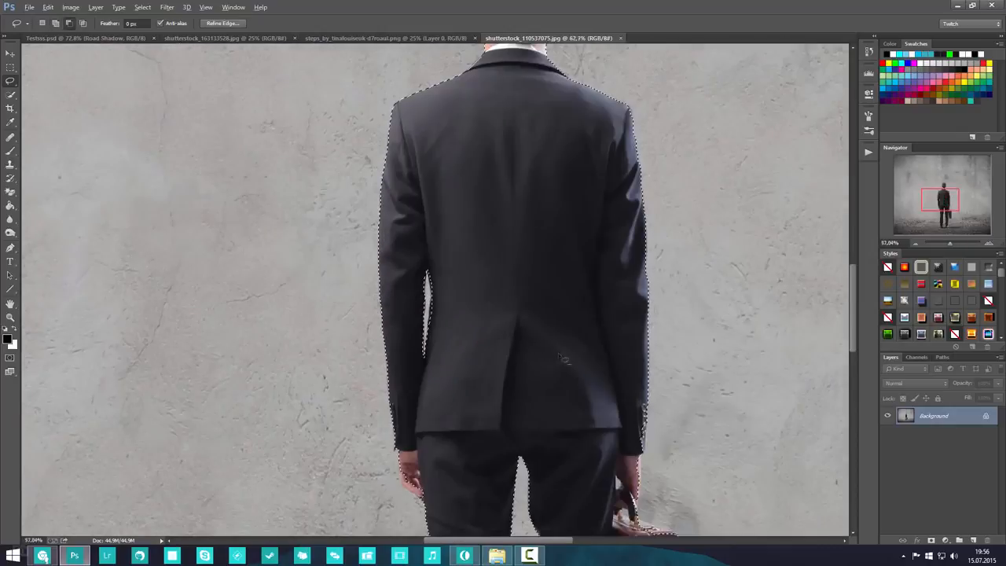
pyautogui.scroll(-2, 564, 359)
pyautogui.scroll(8, 604, 440)
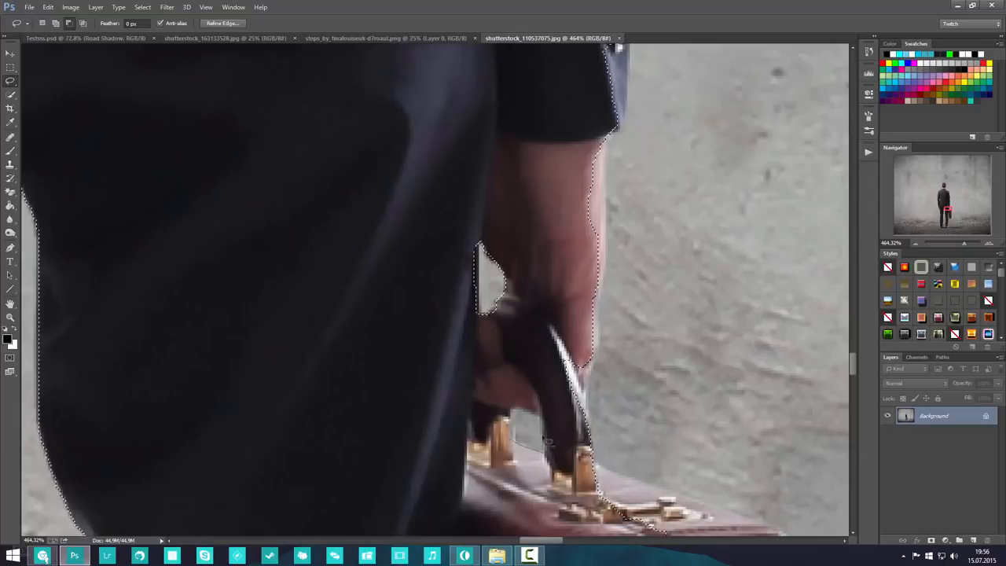
pyautogui.scroll(-3, 519, 445)
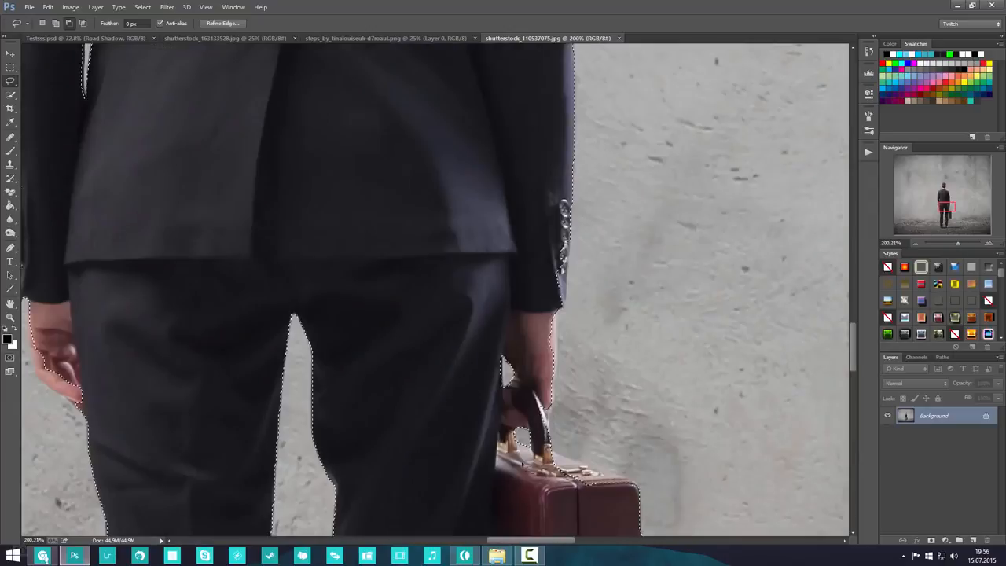
pyautogui.scroll(4, 519, 456)
pyautogui.scroll(-3, 386, 52)
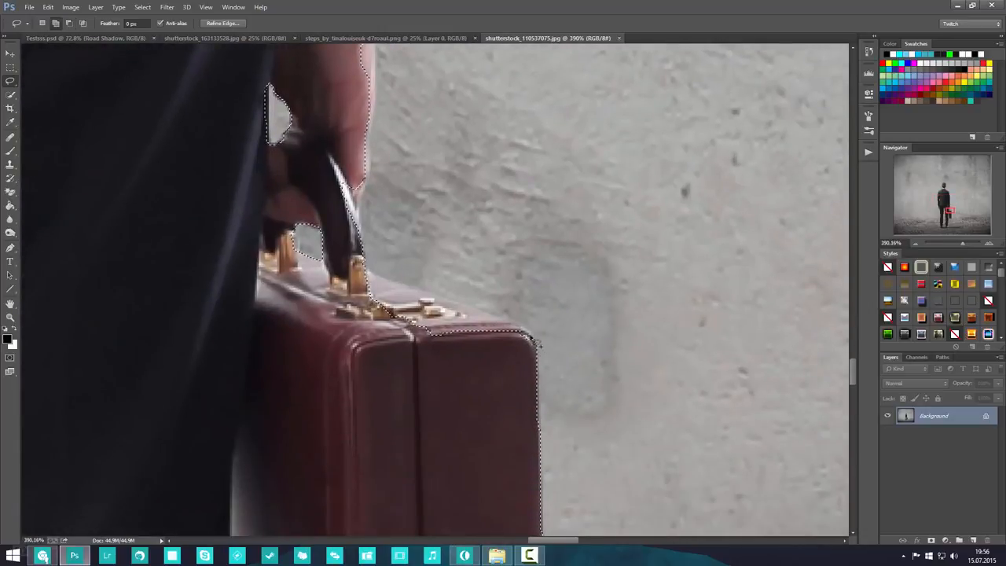
pyautogui.moveTo(491, 318); pyautogui.dragTo(371, 275)
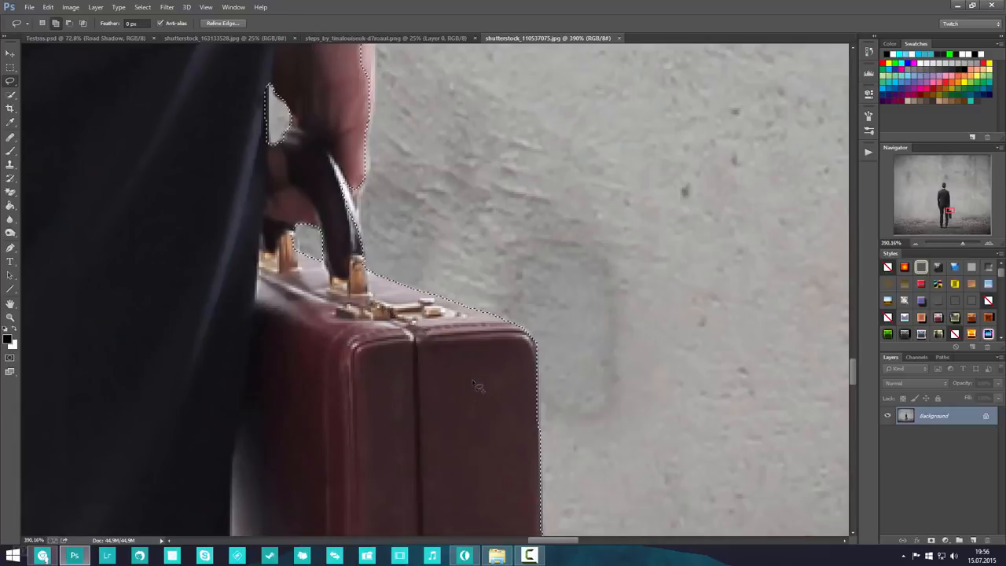
# - Remove the patch of wall between the trouser leg and the briefcase's lower edge from the selection with the Lasso tool
pyautogui.moveTo(423, 378)
pyautogui.mouseDown()
pyautogui.moveTo(429, 207)
pyautogui.moveTo(410, 361)
pyautogui.moveTo(467, 139)
pyautogui.mouseUp()
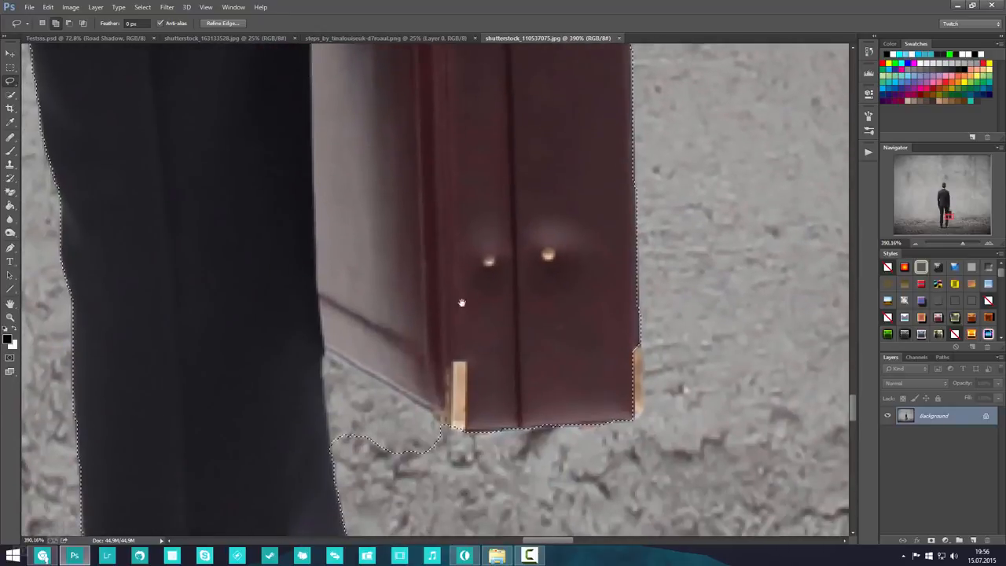
pyautogui.moveTo(454, 433)
pyautogui.mouseDown()
pyautogui.moveTo(458, 339)
pyautogui.moveTo(473, 293)
pyautogui.moveTo(487, 287)
pyautogui.moveTo(460, 266)
pyautogui.mouseUp()
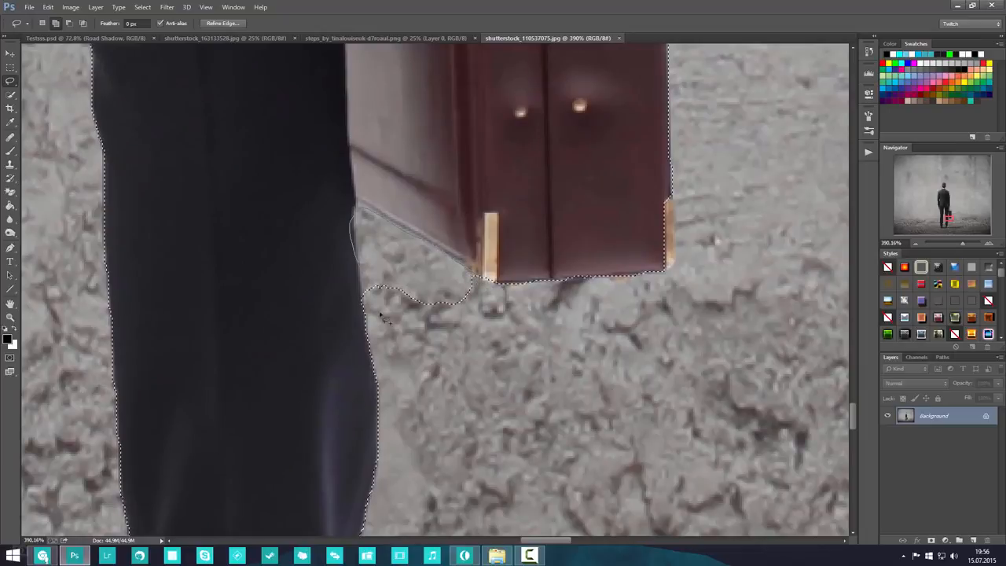
pyautogui.moveTo(380, 316); pyautogui.dragTo(383, 312)
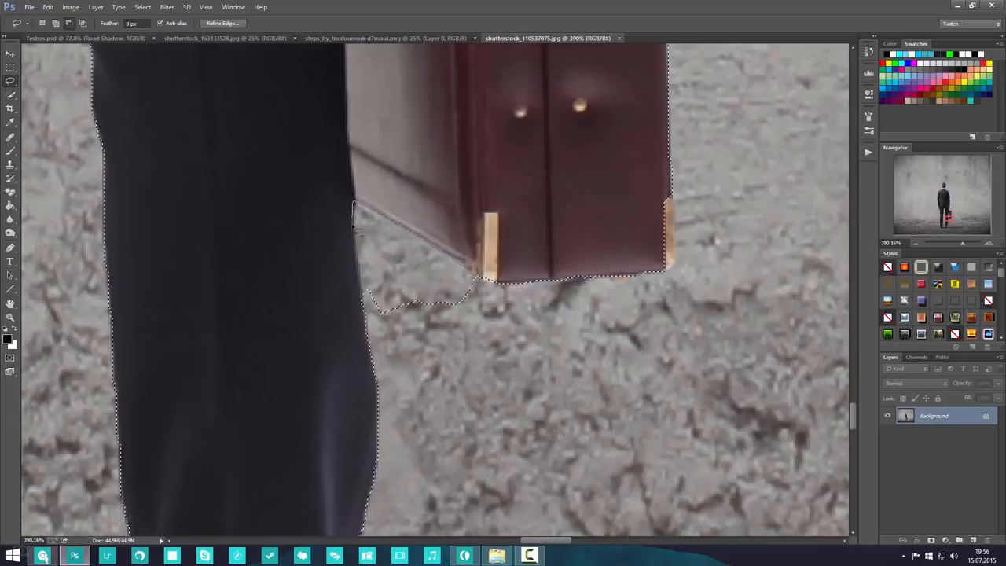
pyautogui.hotkey('ctrl', '0')
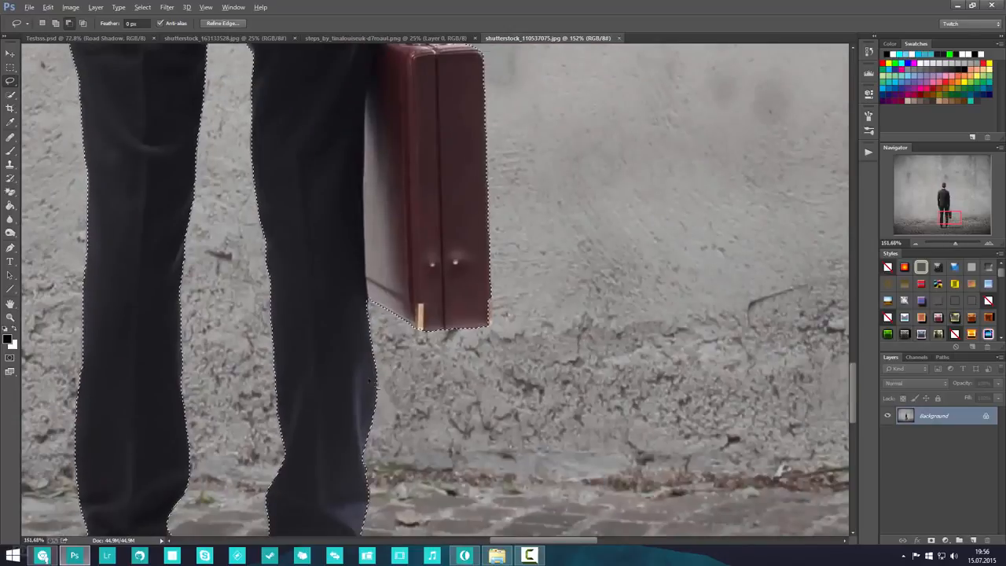
# - Add the missing edge and fingers of the man's free hand to the selection with the Quick Selection tool
pyautogui.scroll(8, 299, 369)
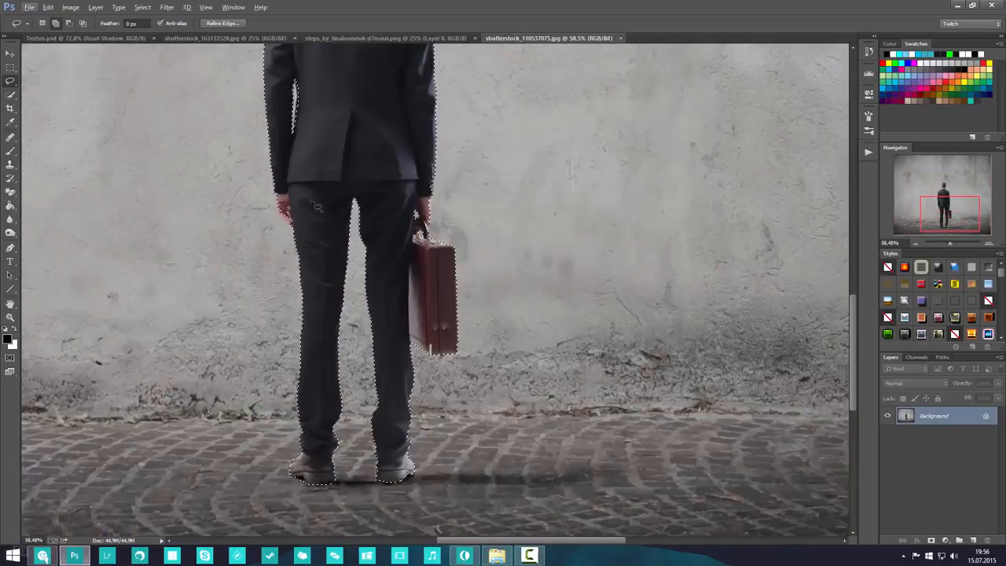
pyautogui.scroll(3, 297, 283)
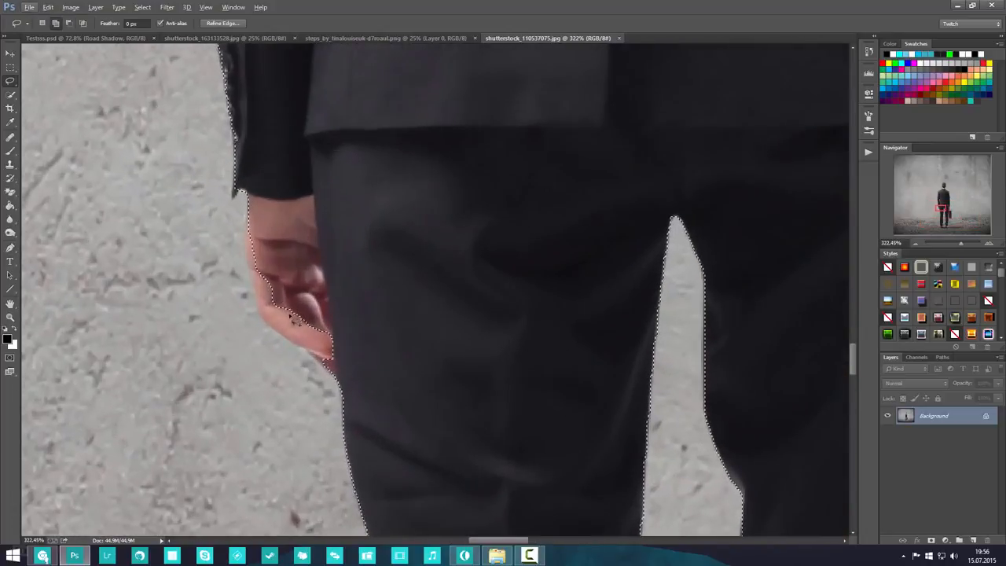
pyautogui.click(11, 94)
pyautogui.moveTo(322, 336)
pyautogui.mouseDown()
pyautogui.moveTo(274, 288)
pyautogui.moveTo(265, 245)
pyautogui.mouseUp()
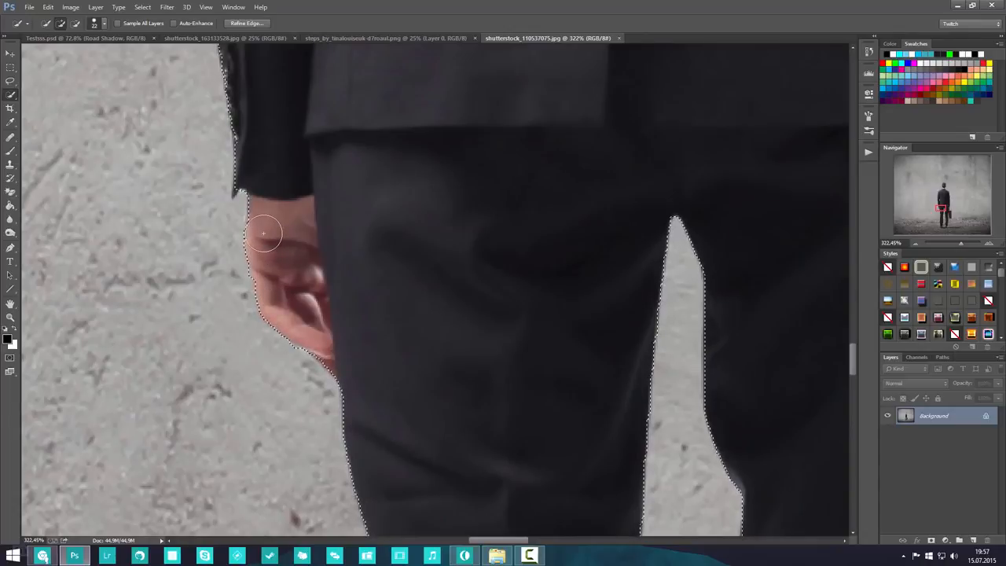
# - Add a layer mask from the finished selection to isolate the man and his briefcase, and check the cutout
pyautogui.scroll(-10, 299, 272)
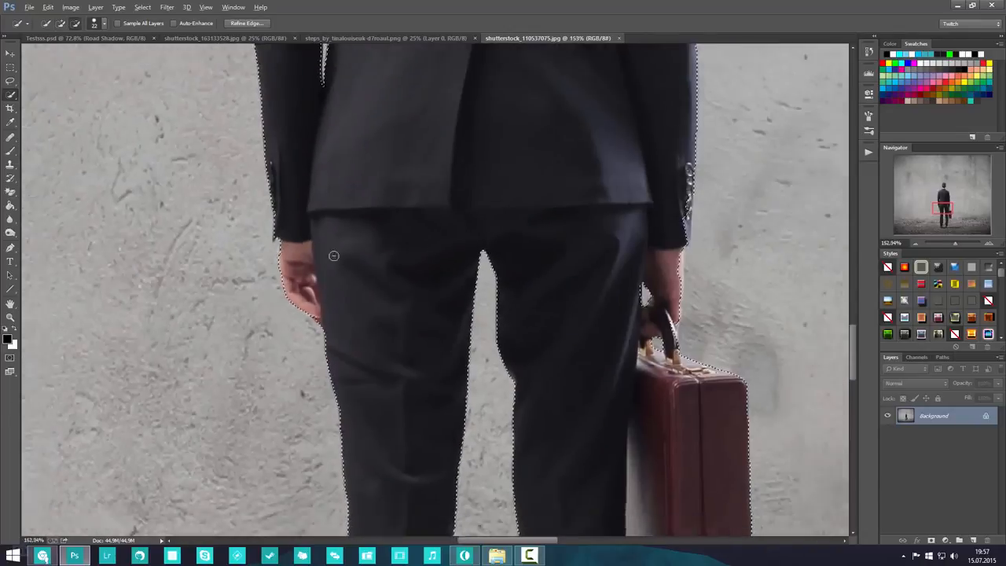
pyautogui.scroll(-4, 350, 245)
pyautogui.scroll(10, 361, 93)
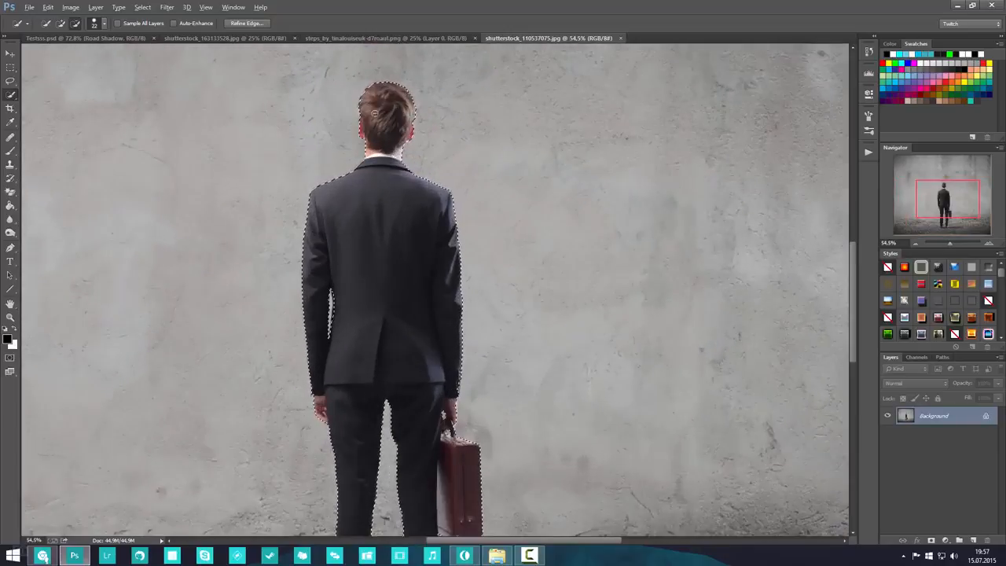
pyautogui.scroll(-8, 391, 170)
pyautogui.scroll(3, 426, 267)
pyautogui.scroll(-5, 426, 267)
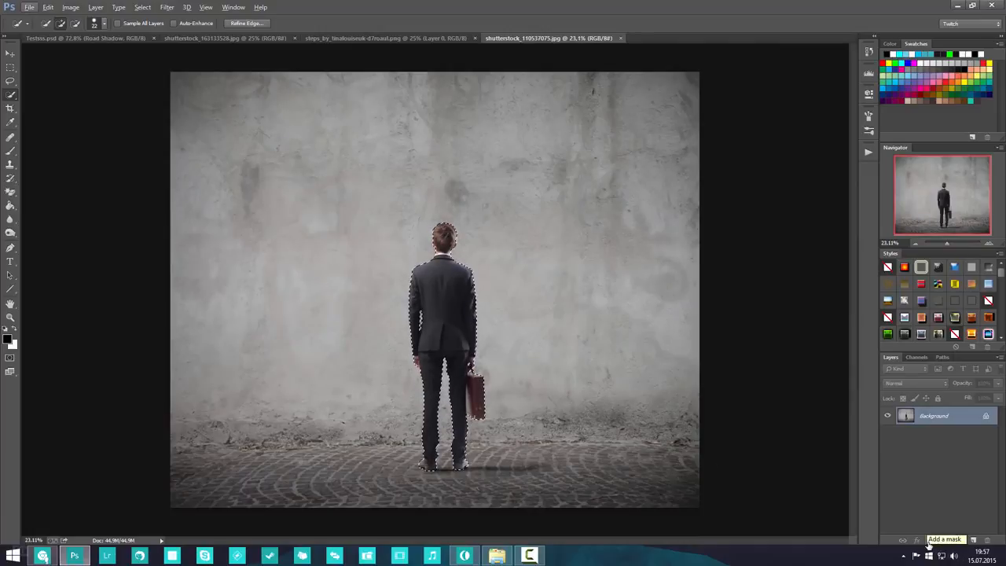
pyautogui.click(930, 540)
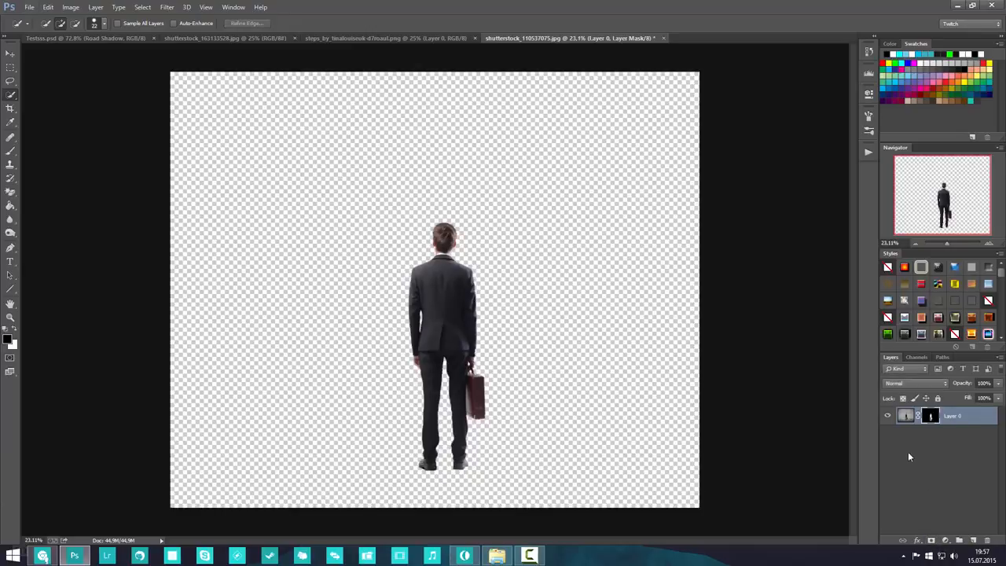
pyautogui.scroll(4, 389, 339)
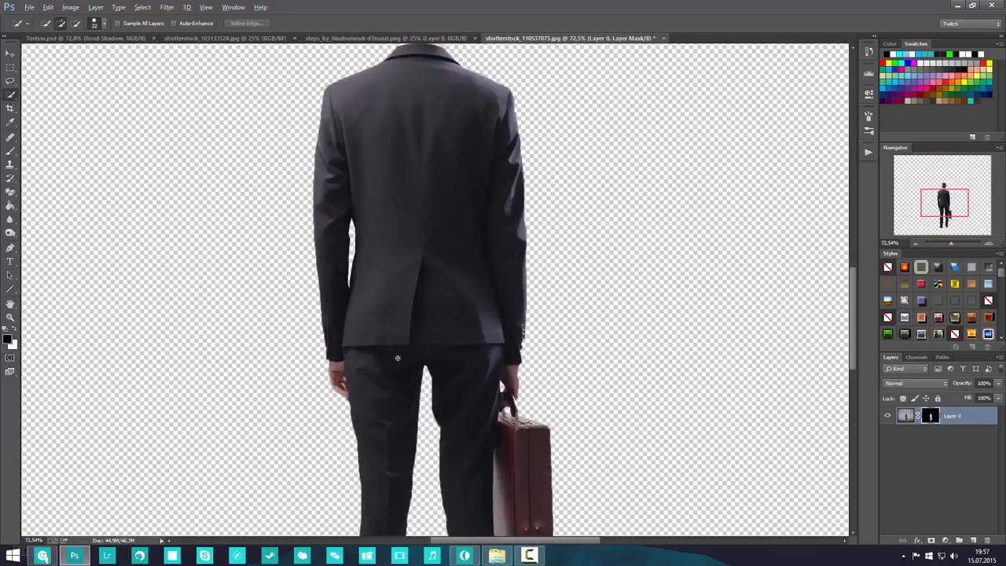
pyautogui.scroll(-3, 404, 359)
pyautogui.scroll(2, 404, 359)
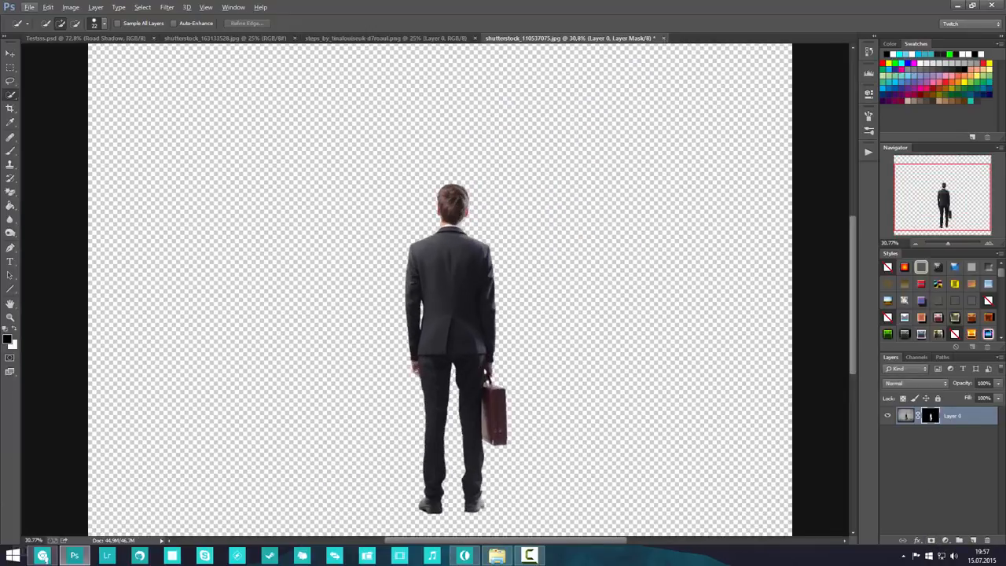
pyautogui.scroll(2, 404, 375)
pyautogui.scroll(-3, 404, 375)
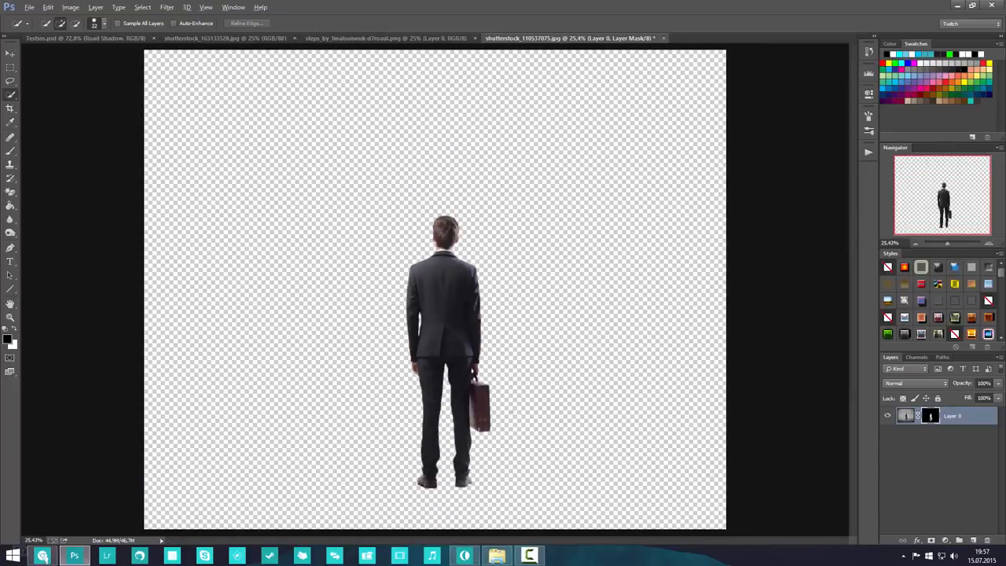
# - Add a new layer beneath the man's cutout and fill it with dark grey using the Paint Bucket tool
pyautogui.click(973, 540)
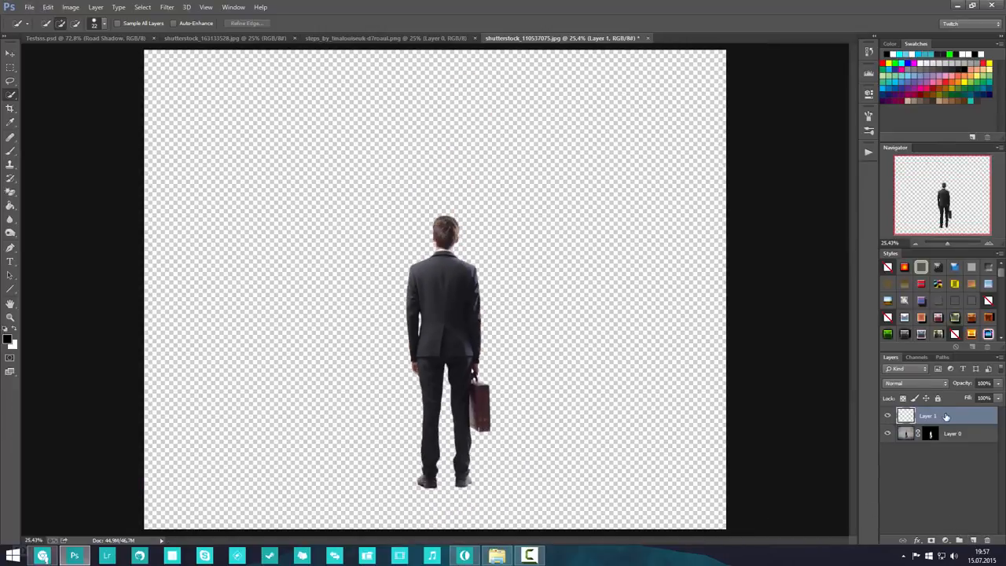
pyautogui.moveTo(946, 417); pyautogui.dragTo(943, 454)
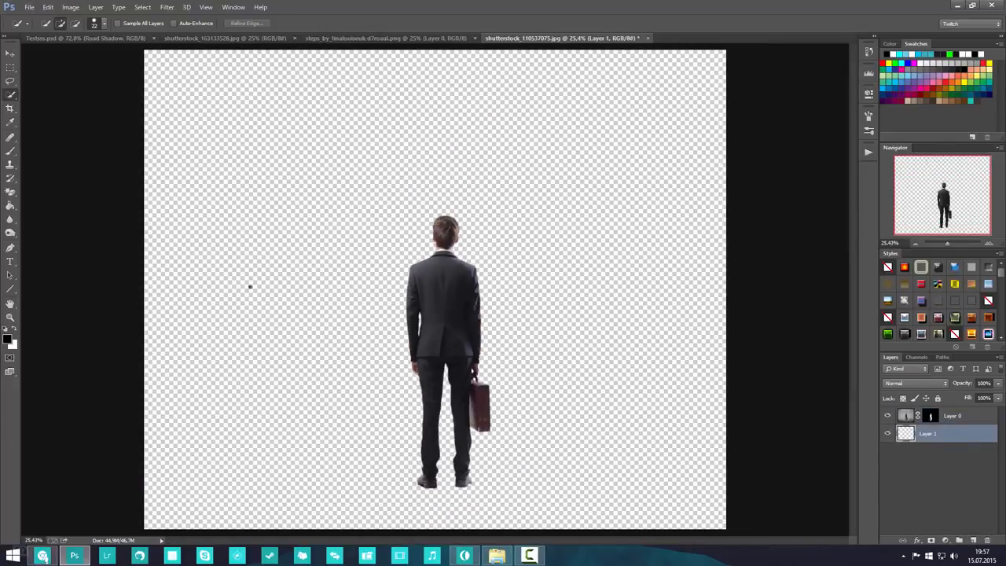
pyautogui.click(10, 206)
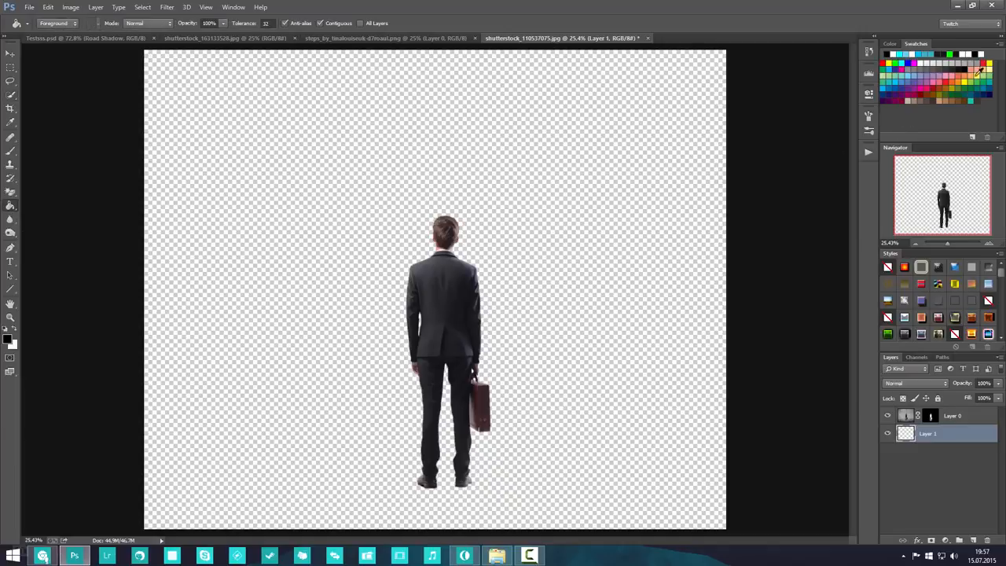
pyautogui.rightClick(10, 211)
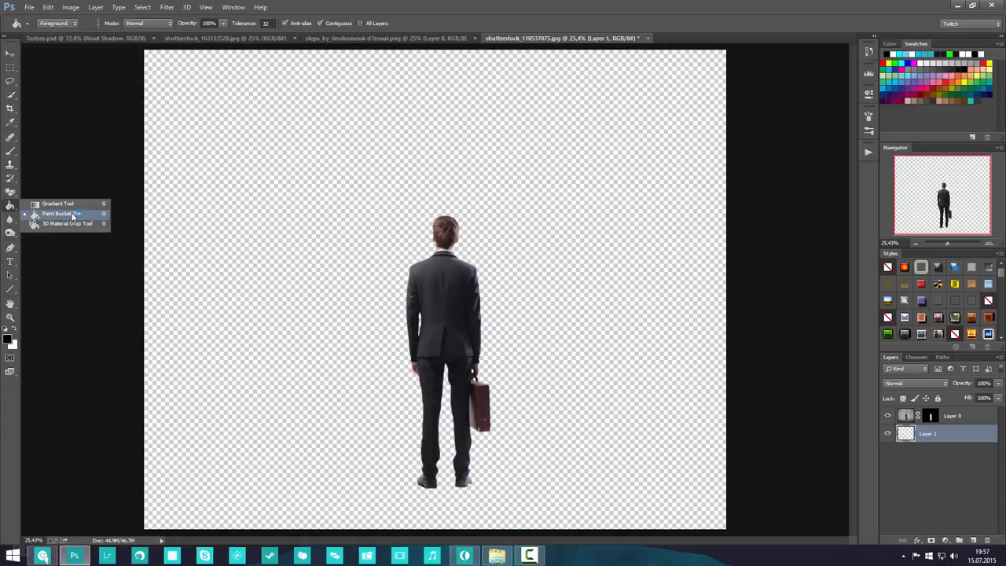
pyautogui.click(67, 215)
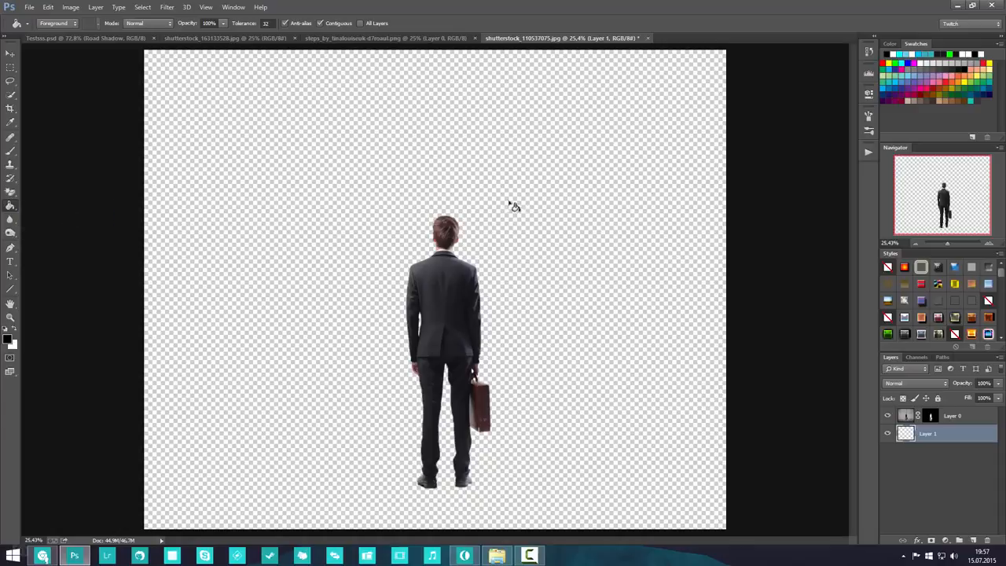
pyautogui.click(954, 64)
pyautogui.click(502, 367)
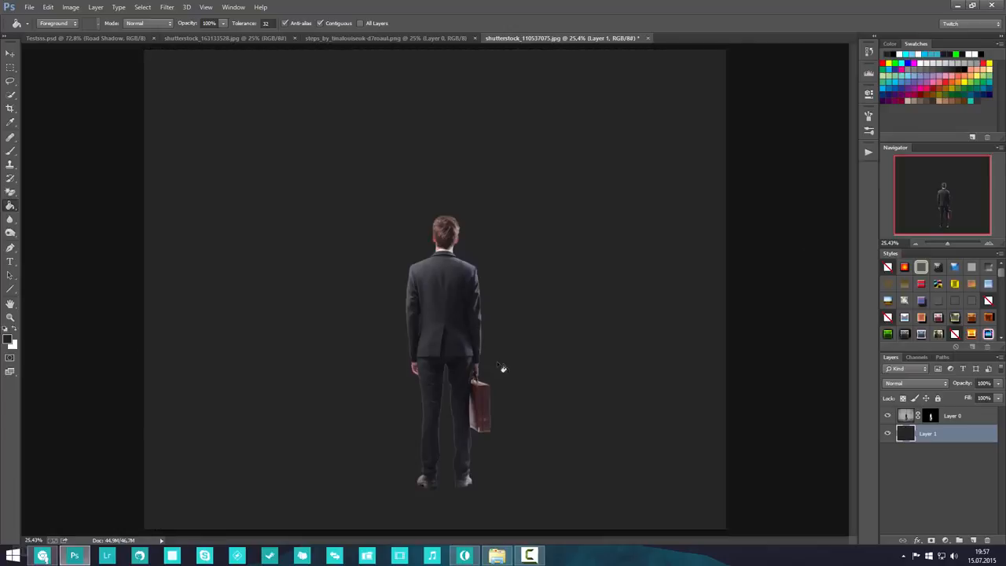
# - Examine the cutout's edges around the shoulders, briefcase and shoes against the dark backdrop
pyautogui.scroll(8, 413, 287)
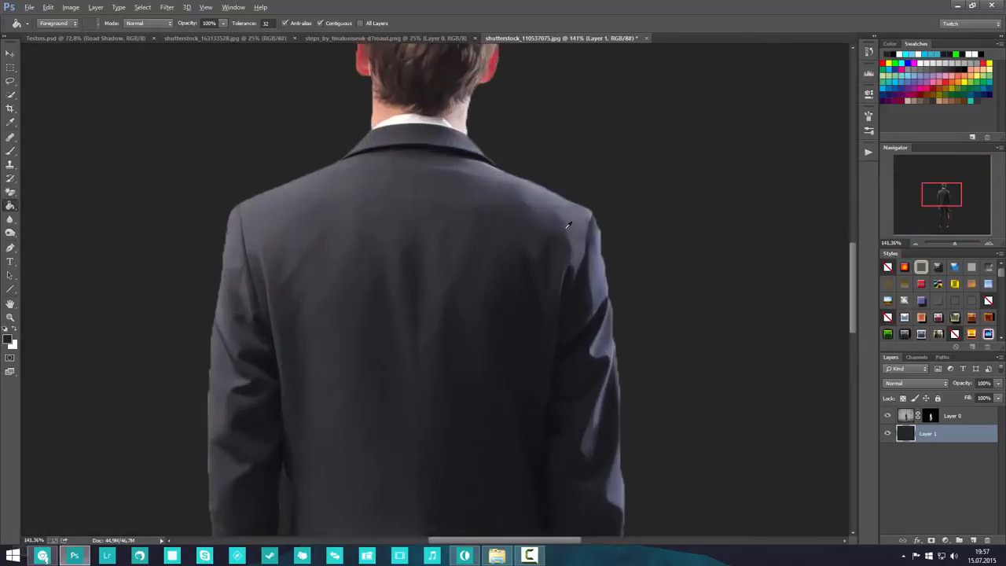
pyautogui.scroll(3, 558, 177)
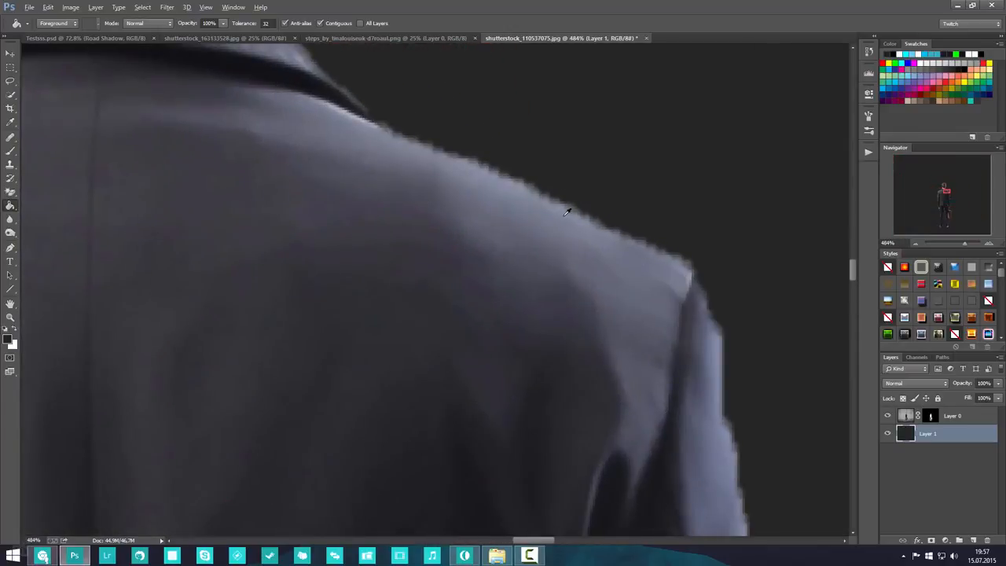
pyautogui.scroll(-10, 487, 163)
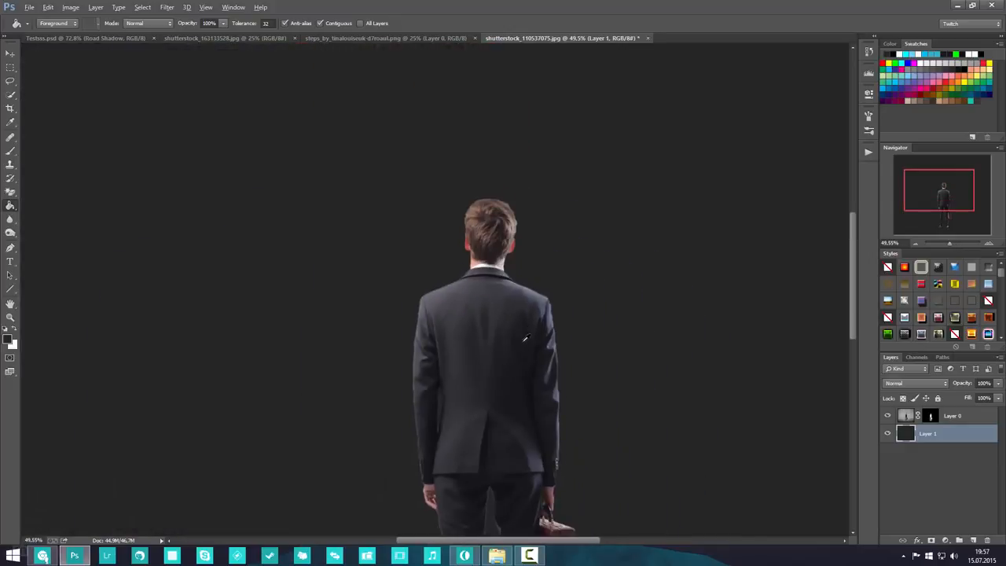
pyautogui.scroll(-2, 518, 442)
pyautogui.scroll(4, 477, 427)
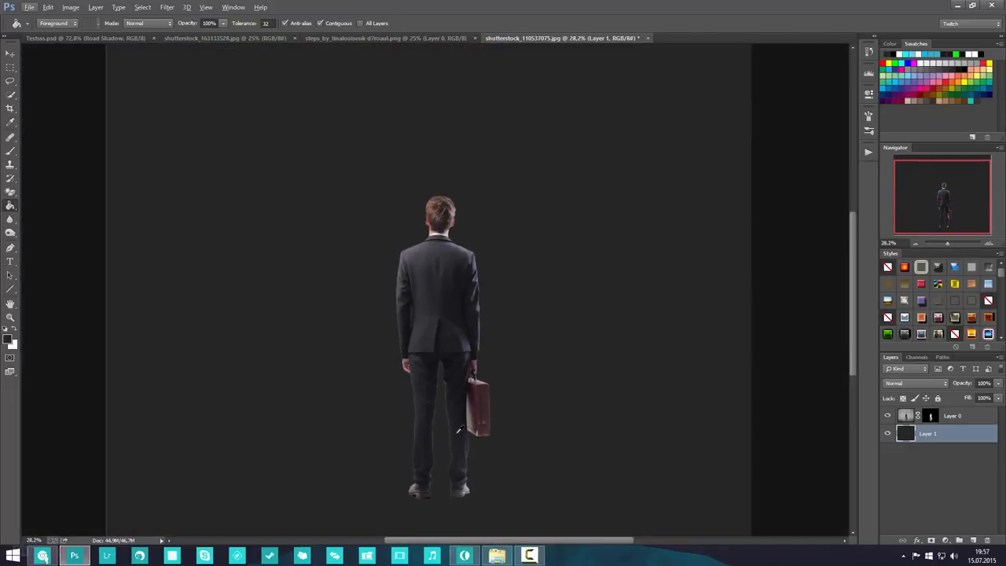
pyautogui.scroll(2, 433, 420)
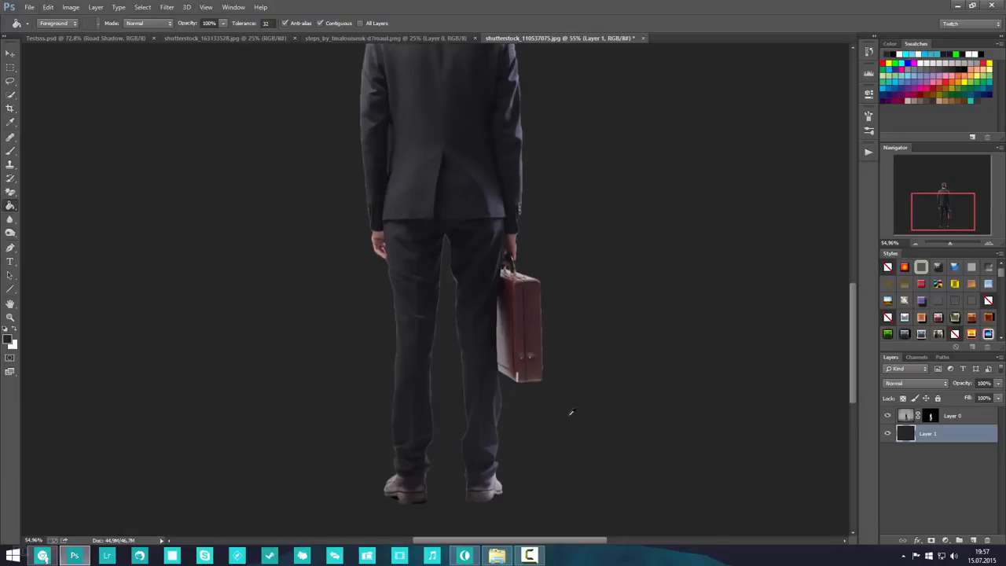
pyautogui.scroll(-3, 568, 411)
# - Open Refine Mask for the man's layer mask, inspect the edges up close and set Shift Edge to -100%
pyautogui.click(931, 418)
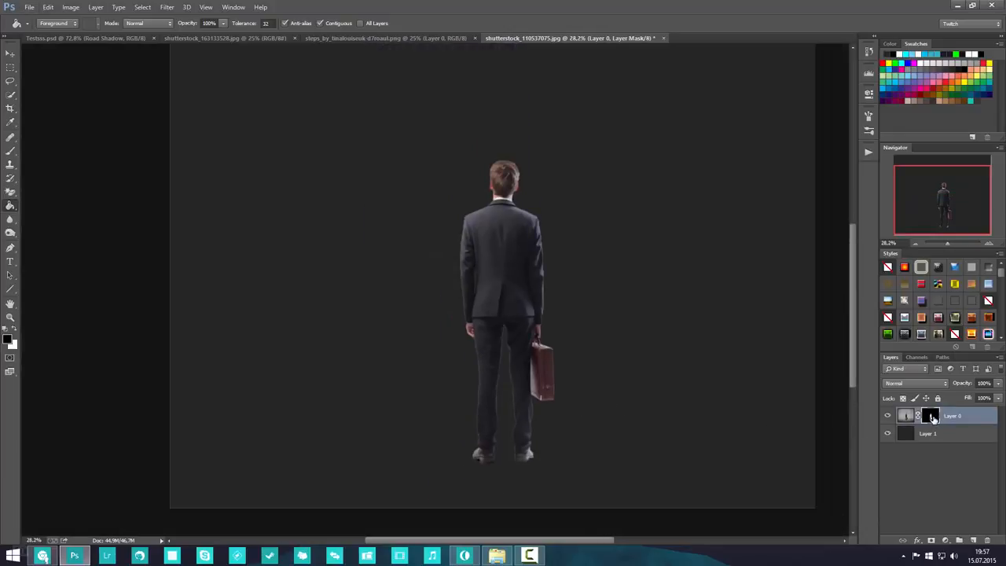
pyautogui.doubleClick(930, 417)
pyautogui.click(815, 210)
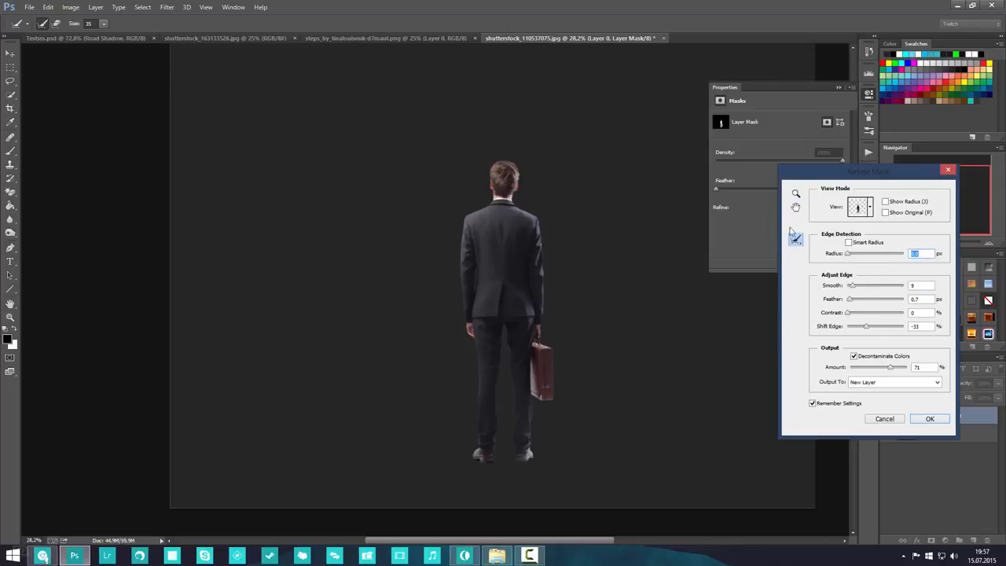
pyautogui.press('z')
pyautogui.moveTo(512, 222); pyautogui.dragTo(492, 279)
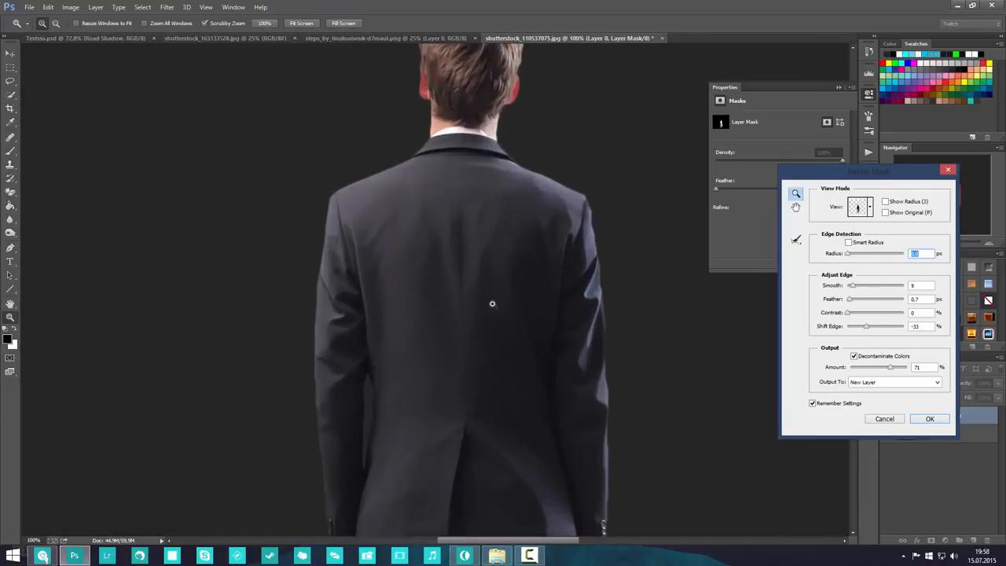
pyautogui.click(795, 207)
pyautogui.moveTo(489, 400); pyautogui.dragTo(483, 263)
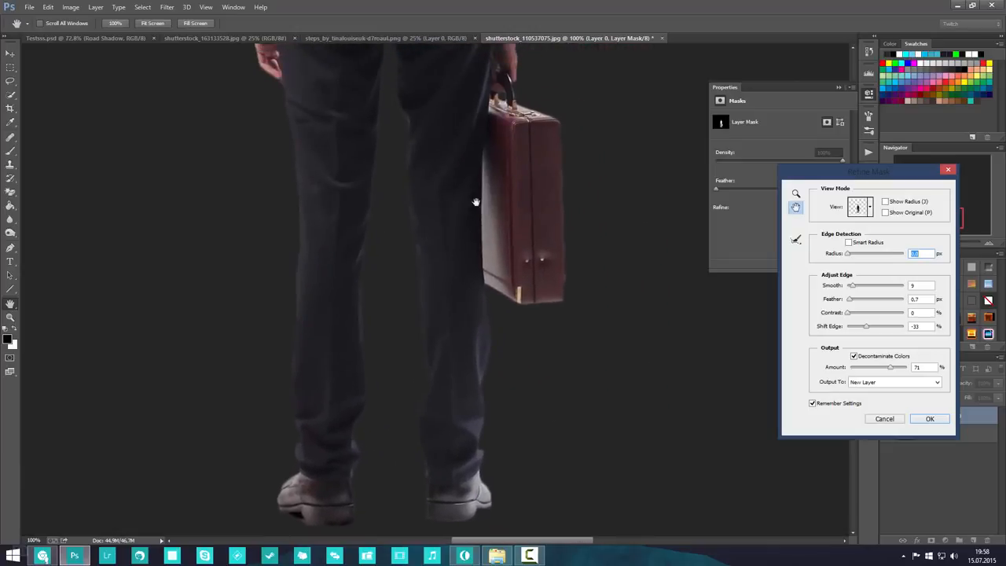
pyautogui.moveTo(476, 202); pyautogui.dragTo(509, 394)
pyautogui.moveTo(515, 141); pyautogui.dragTo(521, 408)
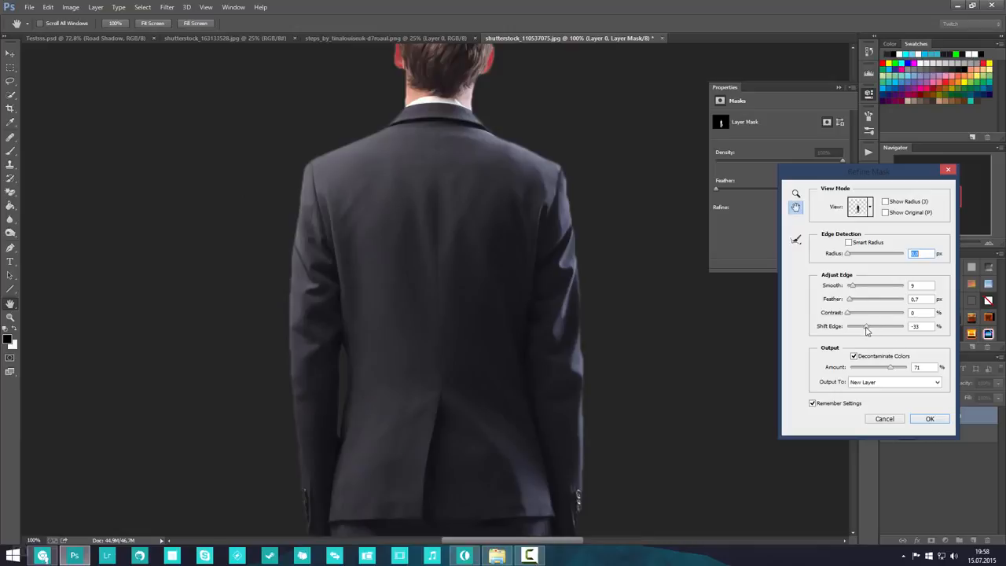
pyautogui.moveTo(860, 331); pyautogui.dragTo(829, 330)
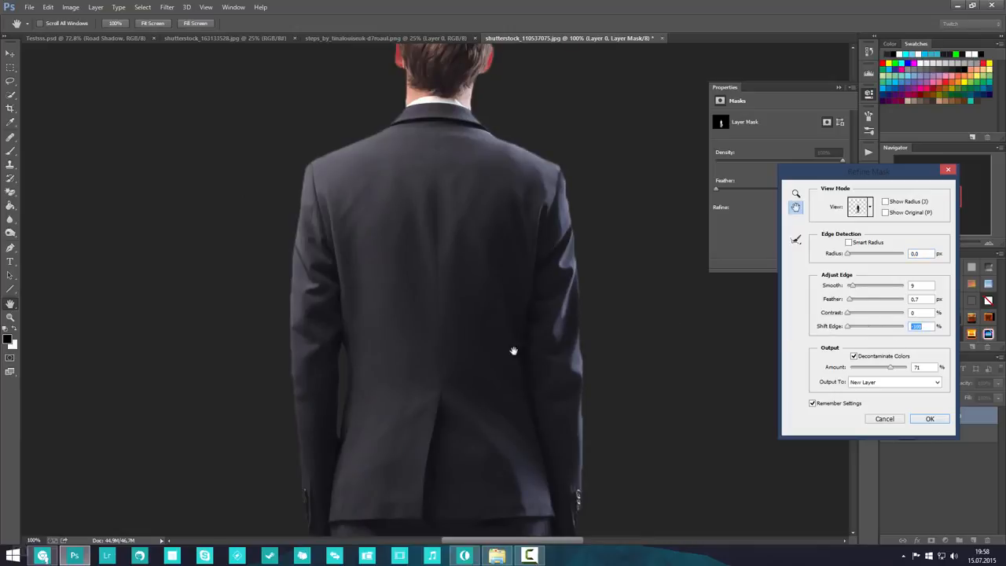
# - Check the refined edges from shoes to head and output the refined cutout to a new layer
pyautogui.scroll(-5, 513, 351)
pyautogui.scroll(-5, 494, 396)
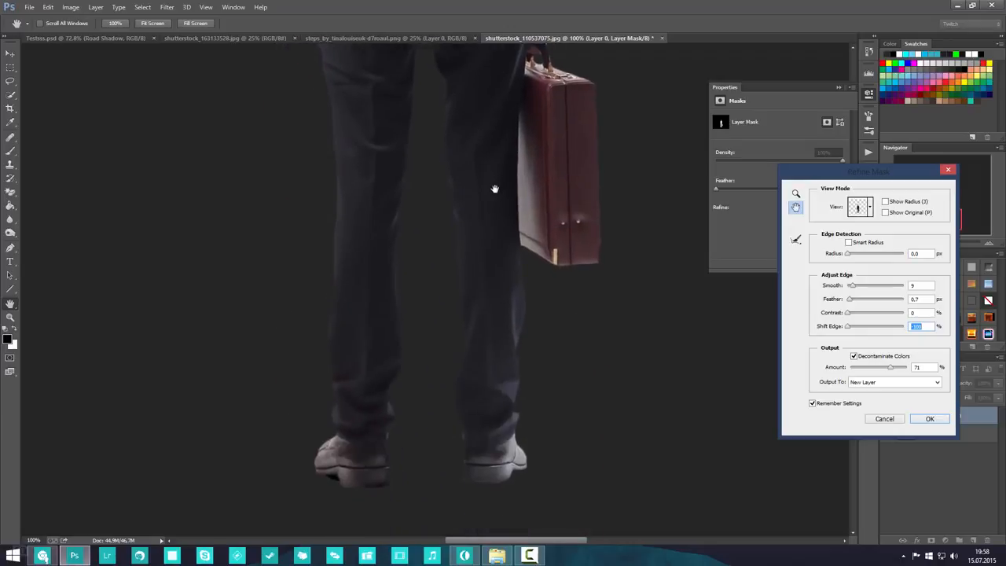
pyautogui.scroll(15, 477, 472)
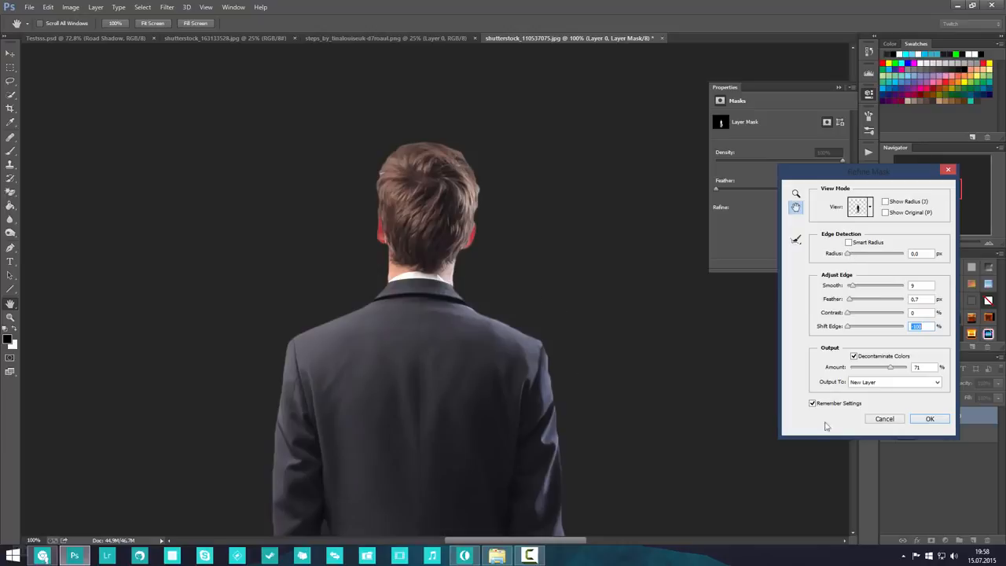
pyautogui.click(892, 383)
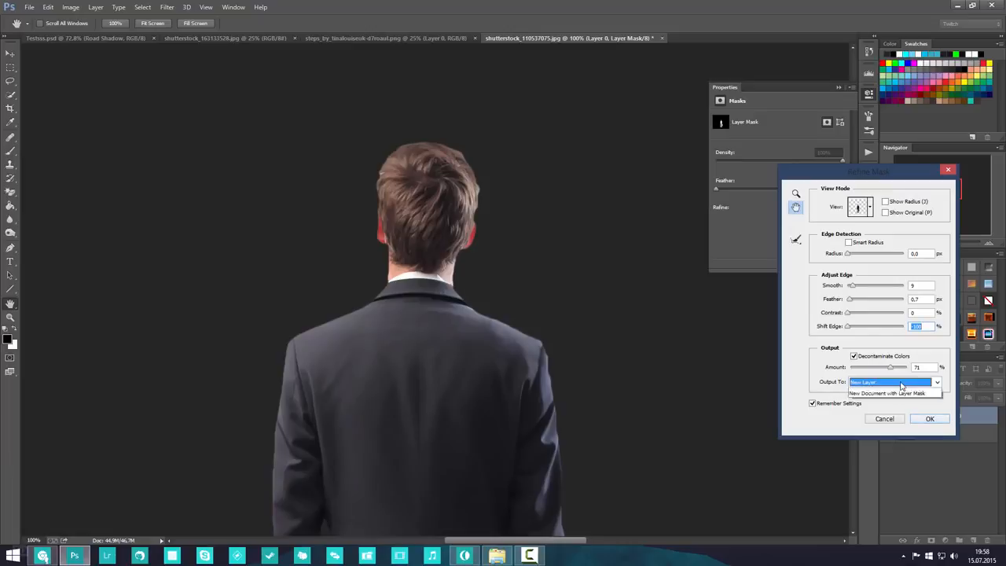
pyautogui.click(838, 381)
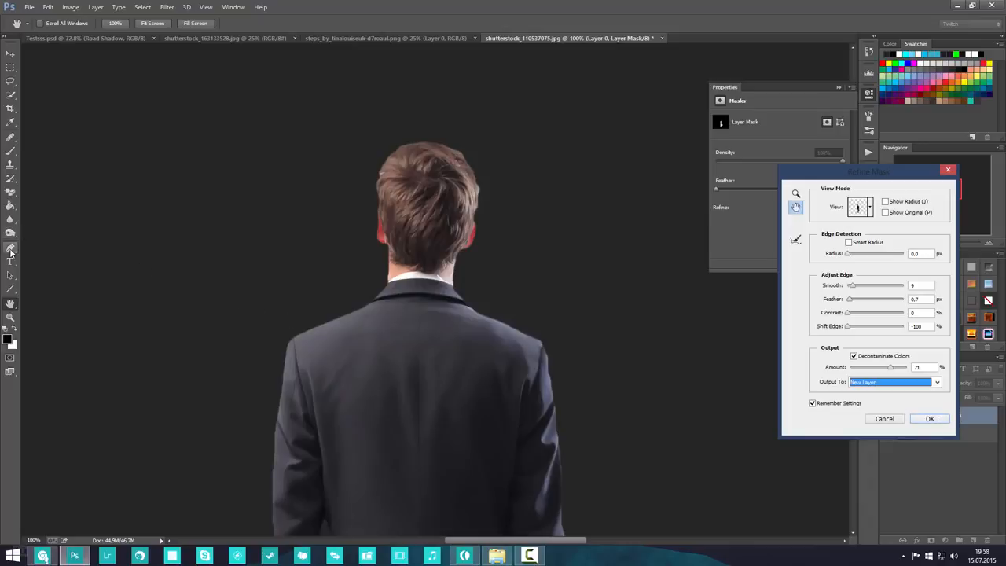
pyautogui.click(930, 419)
pyautogui.hotkey('ctrl', '0')
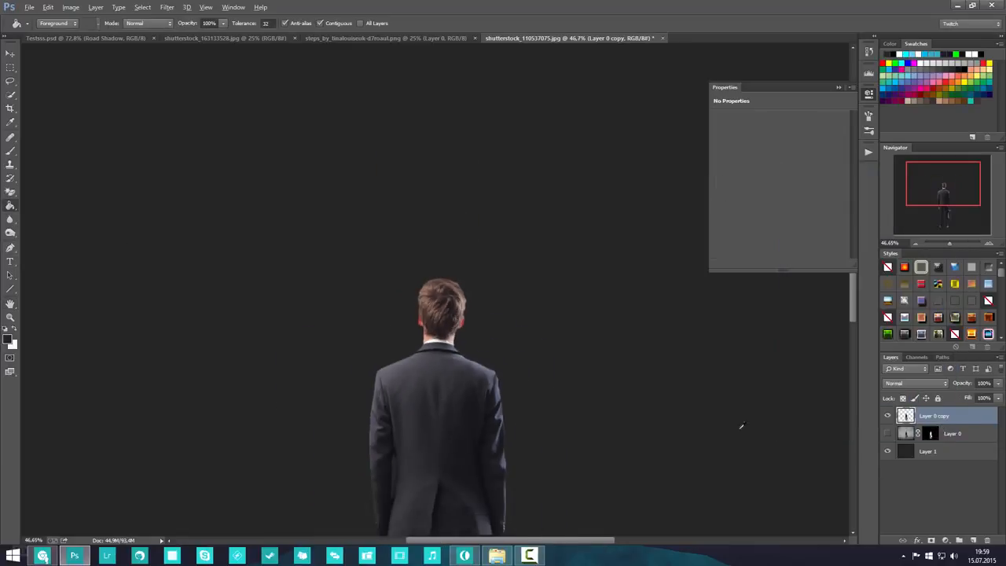
# - Hide the dark backdrop layer, then select and copy the entire canvas of the refined cutout layer
pyautogui.click(888, 451)
pyautogui.scroll(-2, 457, 371)
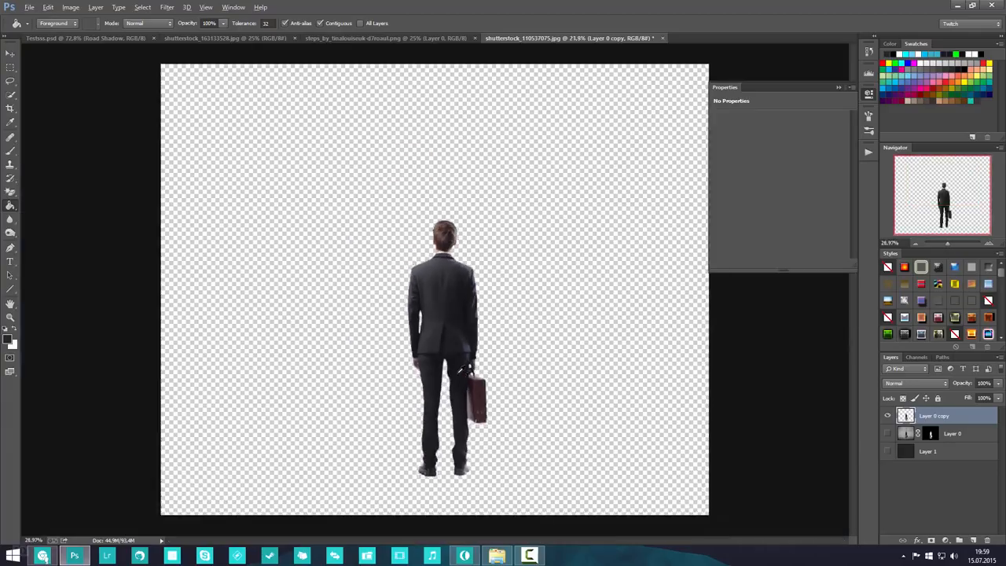
pyautogui.scroll(-2, 457, 371)
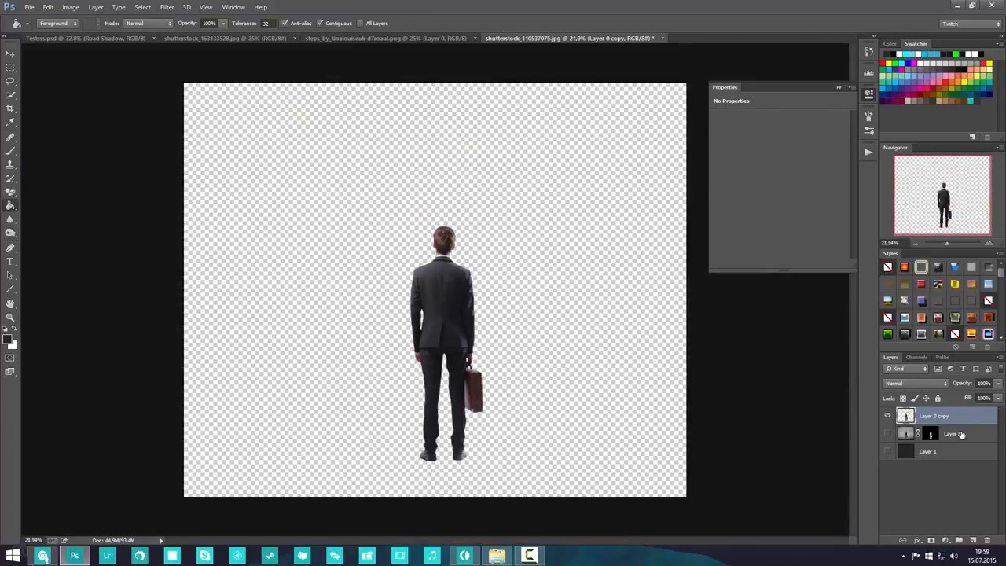
pyautogui.doubleClick(951, 434)
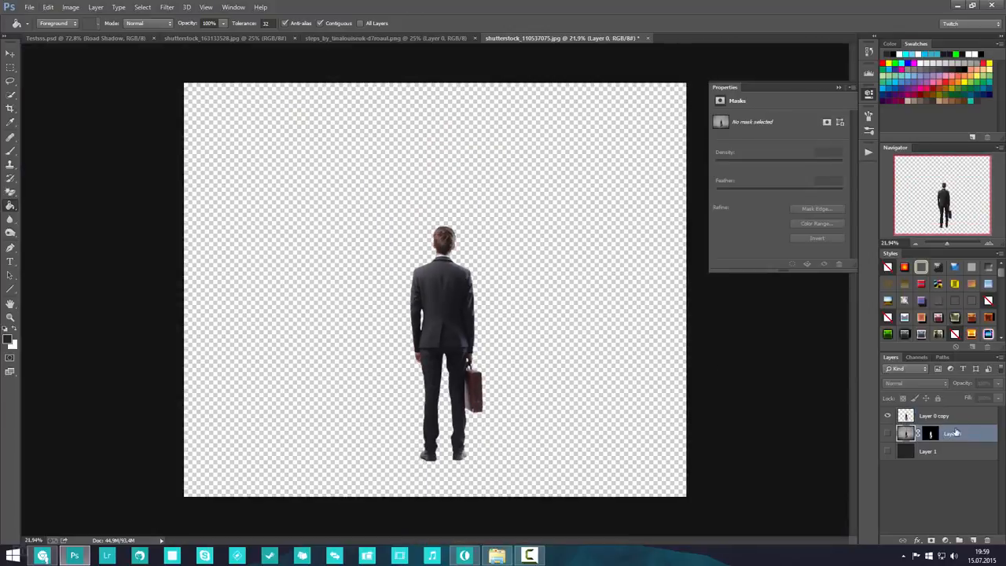
pyautogui.click(947, 417)
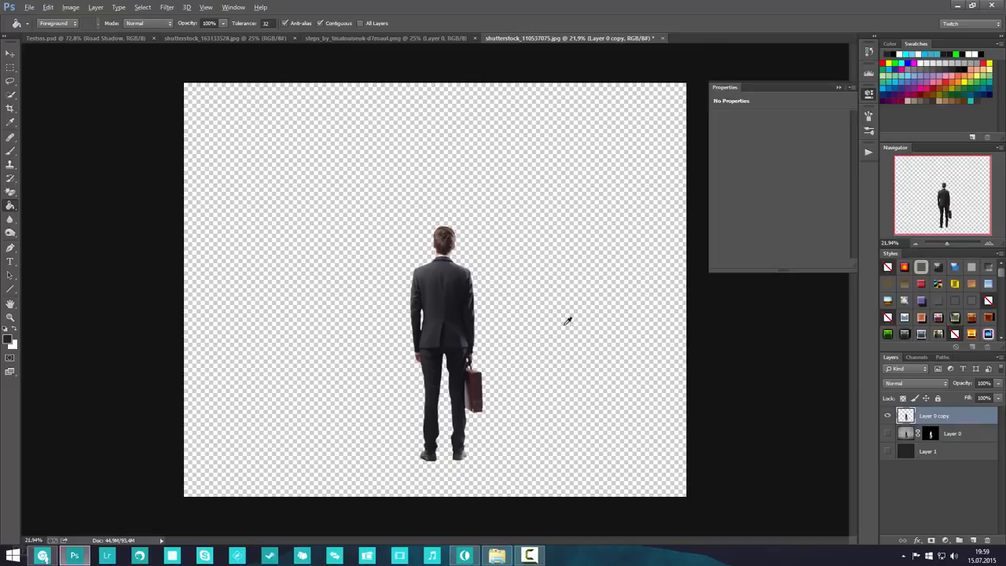
pyautogui.scroll(2, 468, 292)
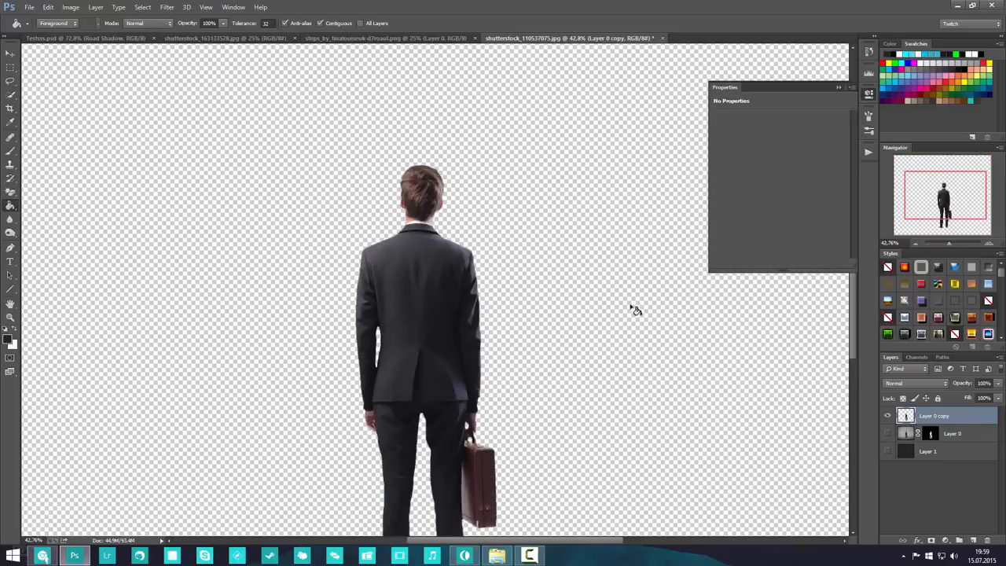
pyautogui.scroll(-2, 515, 321)
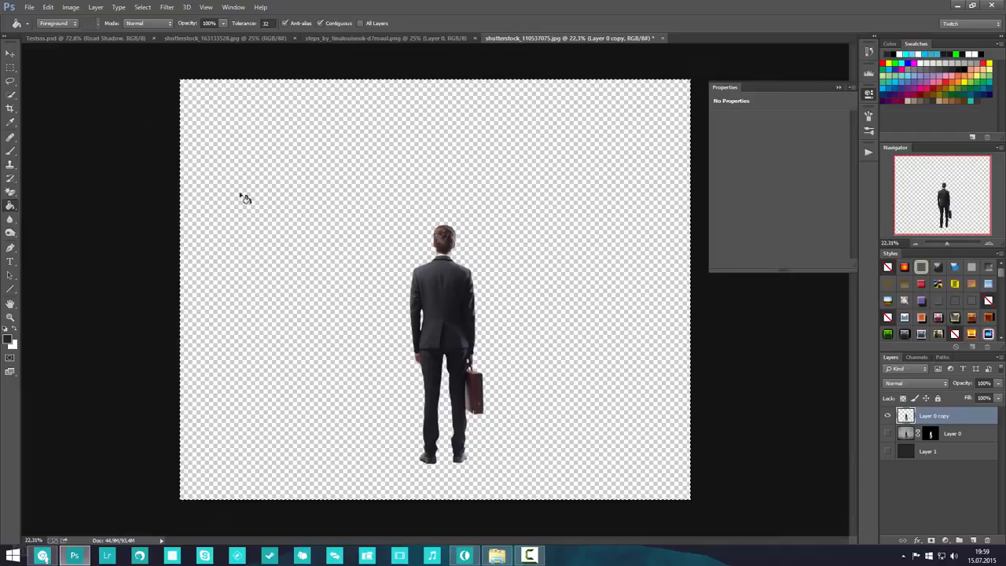
# - Close the nebula and staircase source images
pyautogui.click(236, 38)
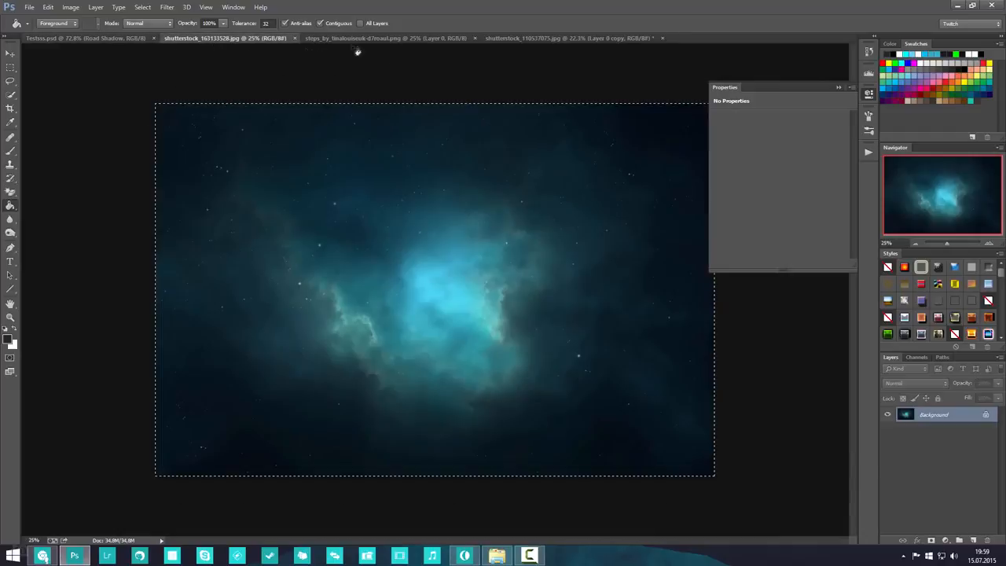
pyautogui.click(295, 38)
pyautogui.click(318, 39)
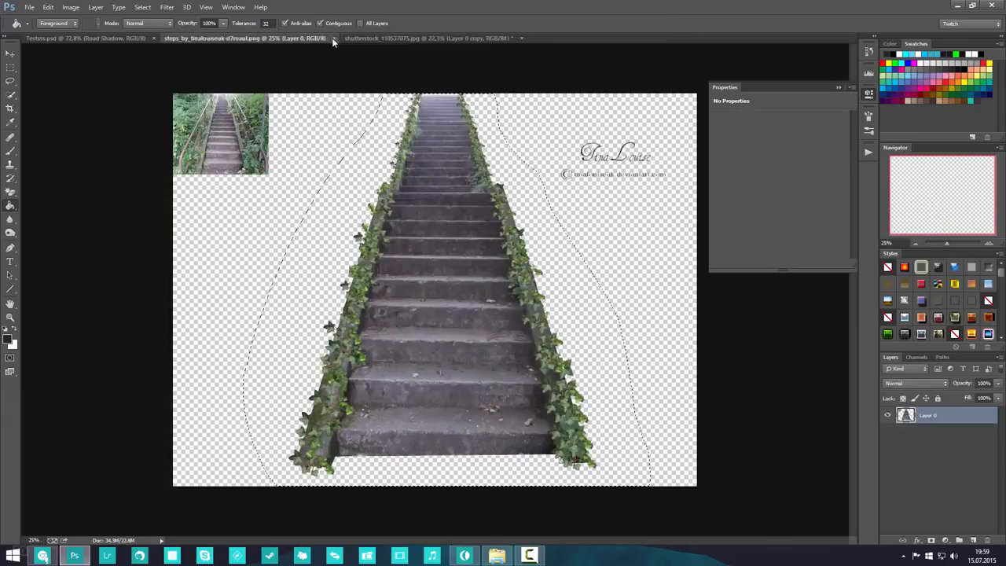
pyautogui.click(334, 38)
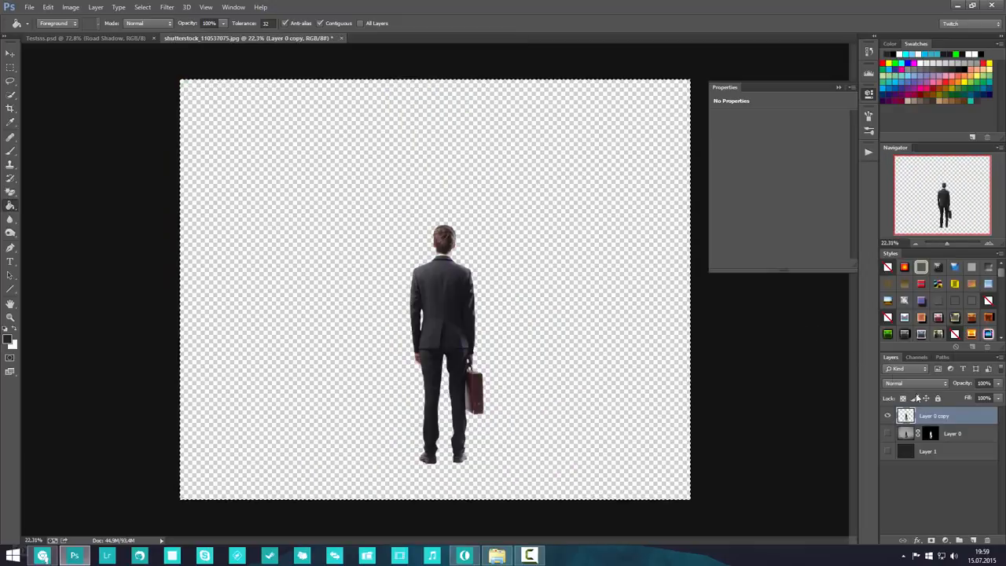
# - Paste the cut-out man into the staircase composition as a new layer above the Stairs layer
pyautogui.click(86, 38)
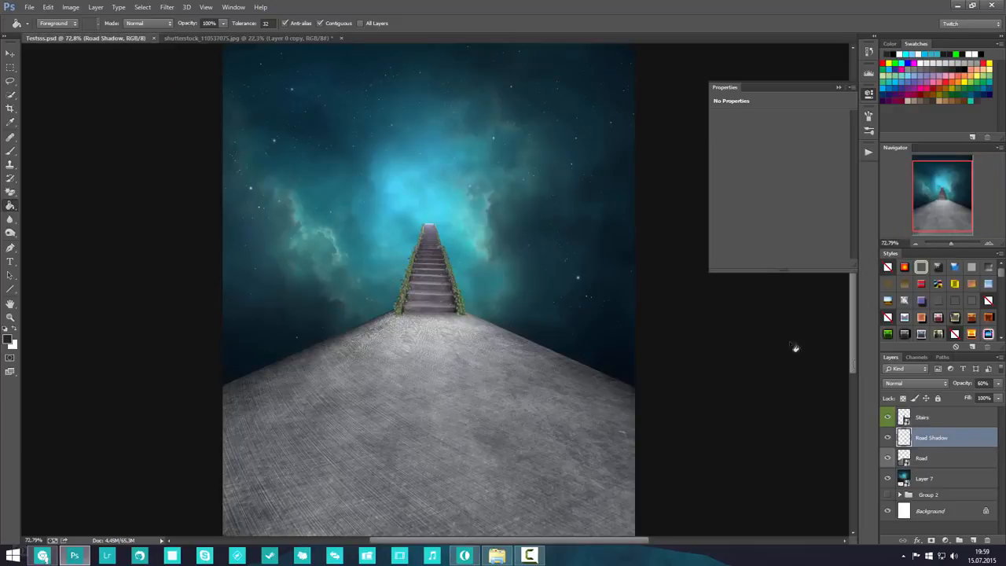
pyautogui.click(969, 409)
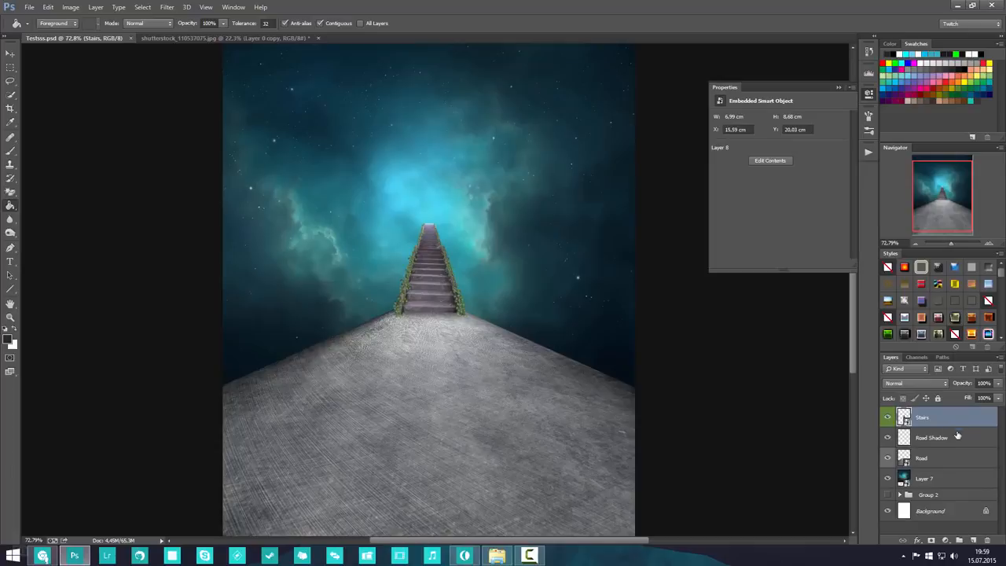
pyautogui.hotkey('ctrl', 'v')
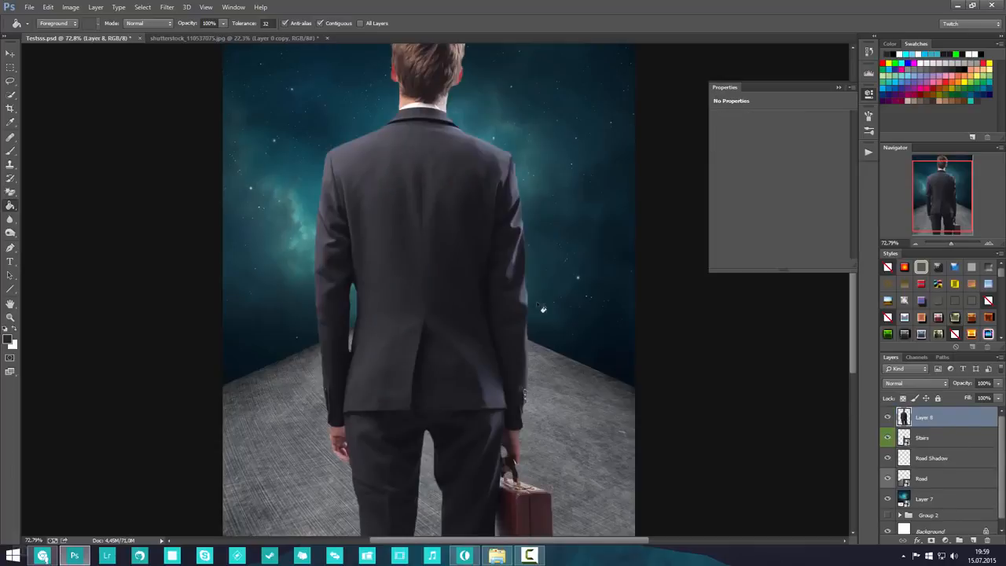
pyautogui.scroll(-8, 517, 291)
pyautogui.scroll(4, 505, 293)
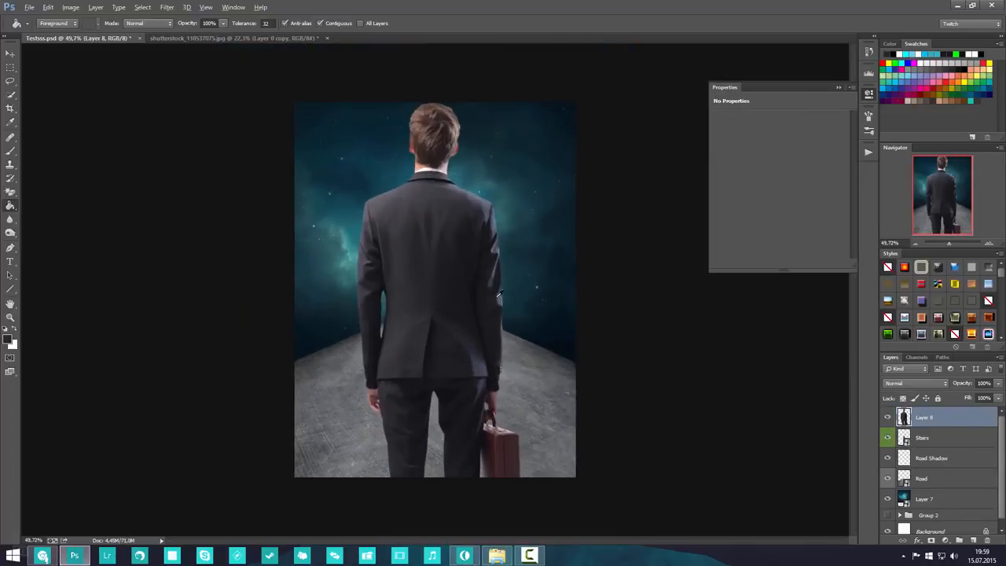
# - Convert the man's layer to a smart object, scale it to about 22.5%, and stand him on the road in front of the stairs
pyautogui.rightClick(977, 423)
pyautogui.click(895, 195)
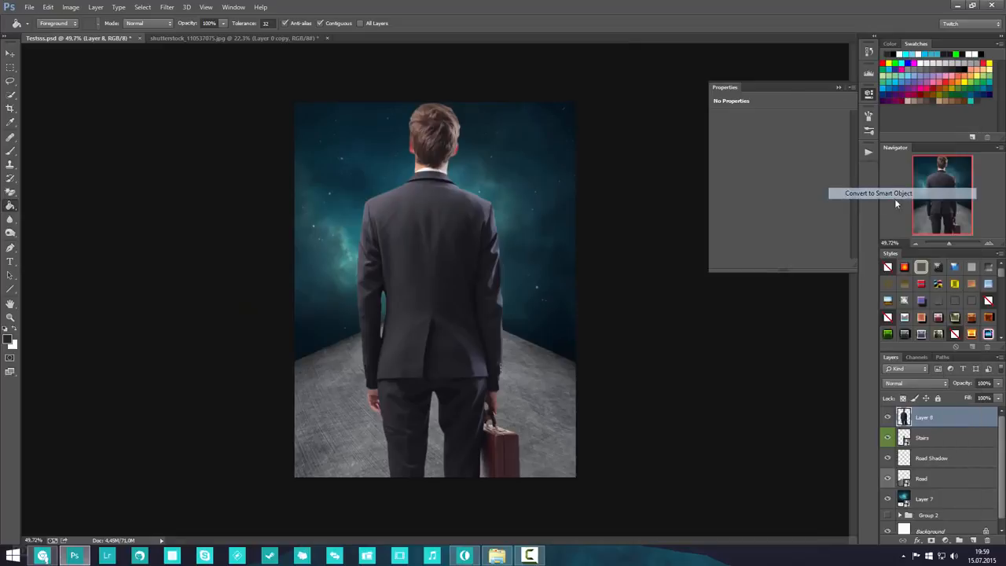
pyautogui.hotkey('ctrl', 't')
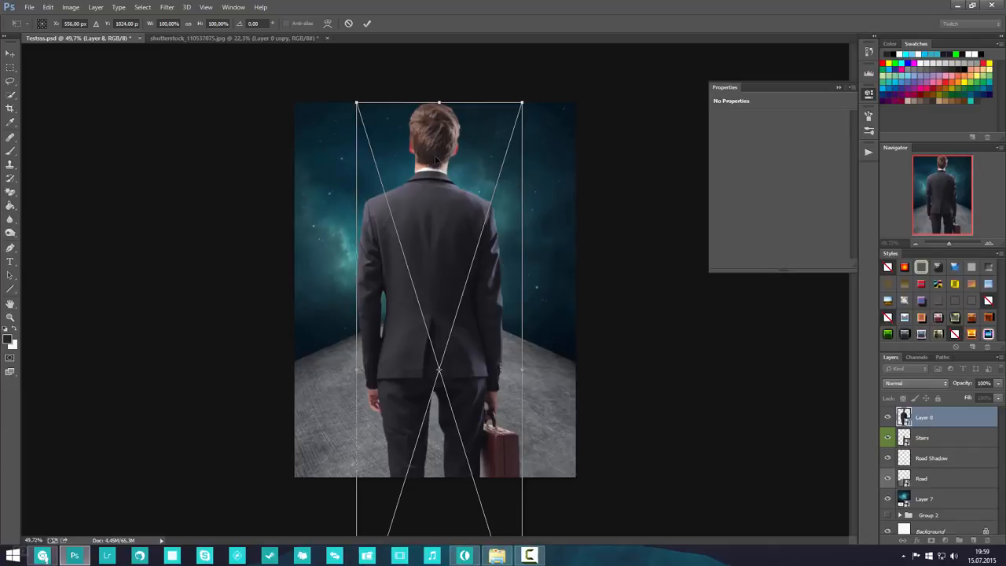
pyautogui.moveTo(355, 100); pyautogui.dragTo(495, 403)
pyautogui.moveTo(491, 437); pyautogui.dragTo(452, 288)
pyautogui.scroll(3, 452, 287)
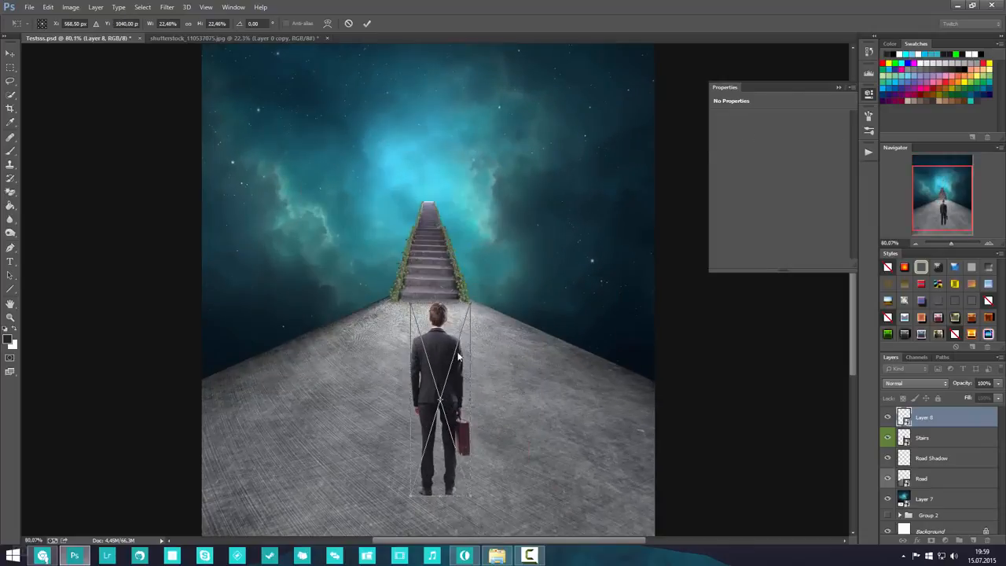
pyautogui.moveTo(510, 364); pyautogui.dragTo(490, 271)
pyautogui.moveTo(425, 248)
pyautogui.mouseDown()
pyautogui.moveTo(421, 269)
pyautogui.moveTo(416, 258)
pyautogui.mouseUp()
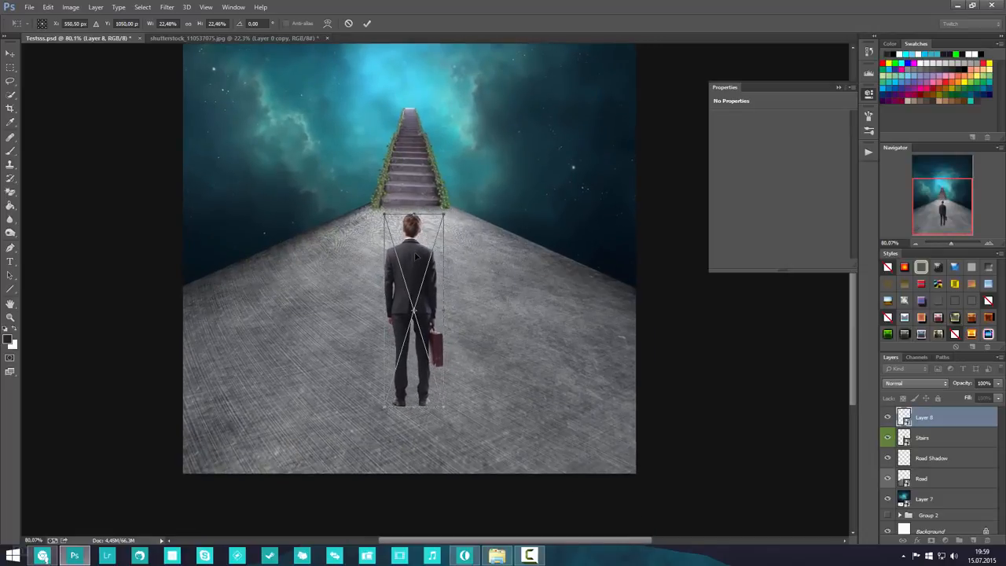
pyautogui.press('Return')
pyautogui.scroll(-3, 647, 369)
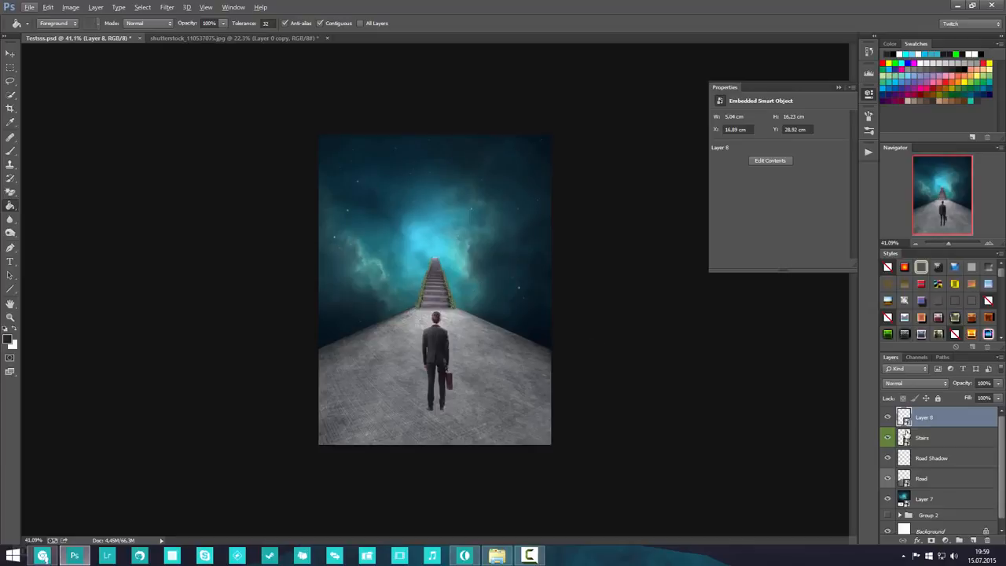
# - Turn on the visibility of Group 2 beneath the nebula layer
pyautogui.scroll(-1, 938, 421)
pyautogui.click(888, 514)
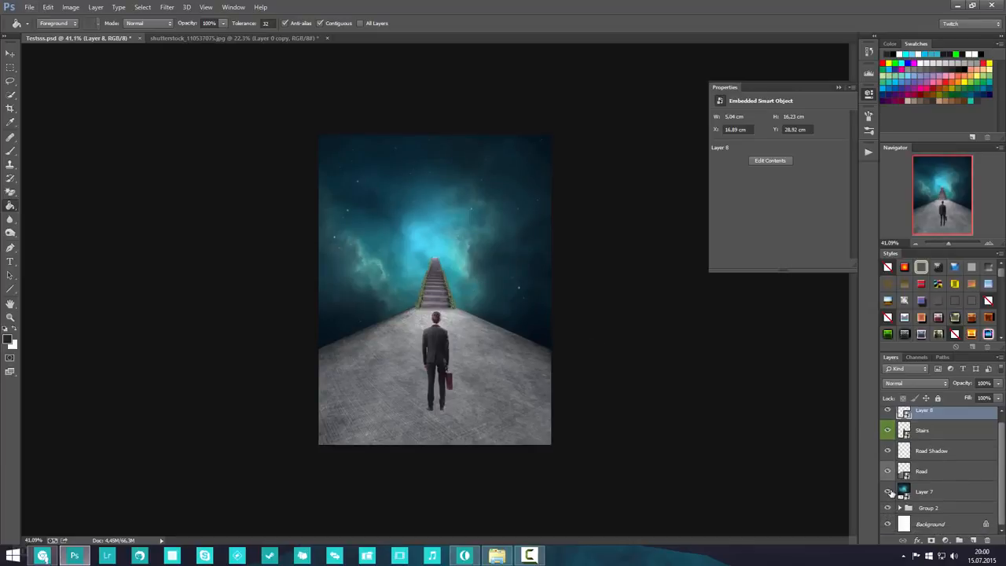
pyautogui.moveTo(888, 492)
pyautogui.mouseDown()
pyautogui.moveTo(888, 438)
pyautogui.moveTo(888, 500)
pyautogui.mouseUp()
pyautogui.scroll(6, 381, 344)
pyautogui.scroll(-1, 451, 375)
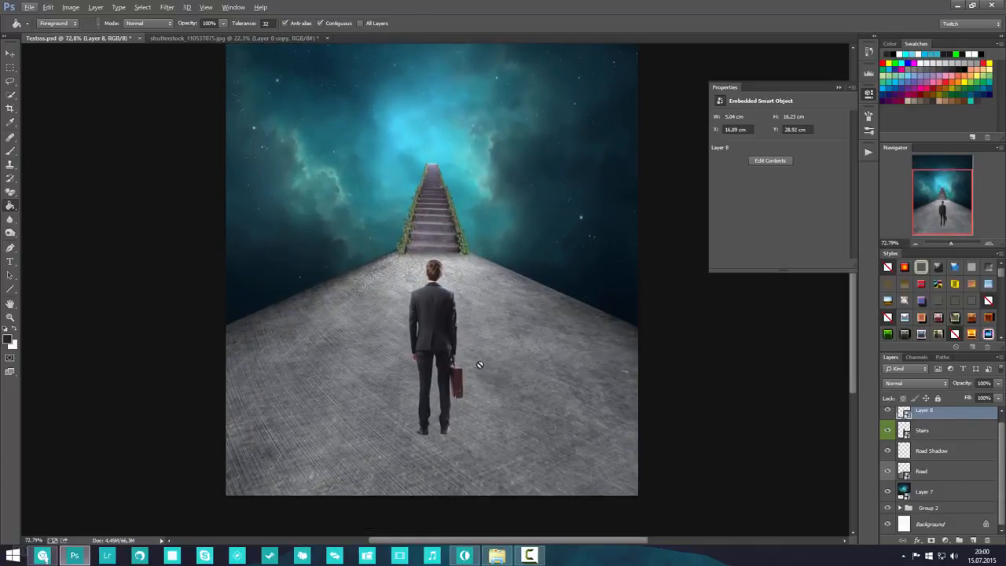
pyautogui.scroll(-1, 433, 306)
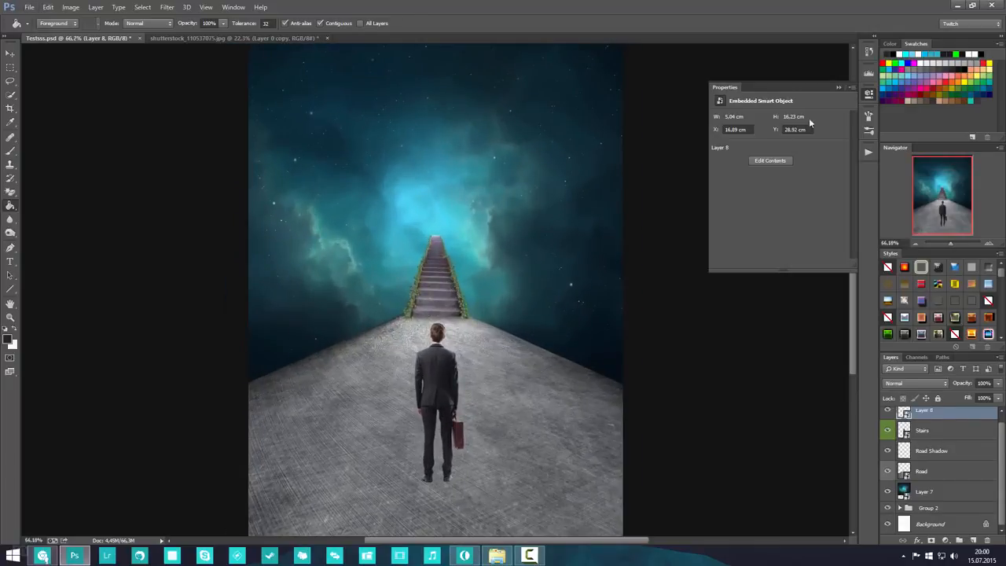
# - Collapse the smart object properties and rename the man's layer as Guy
pyautogui.click(839, 87)
pyautogui.scroll(-2, 464, 351)
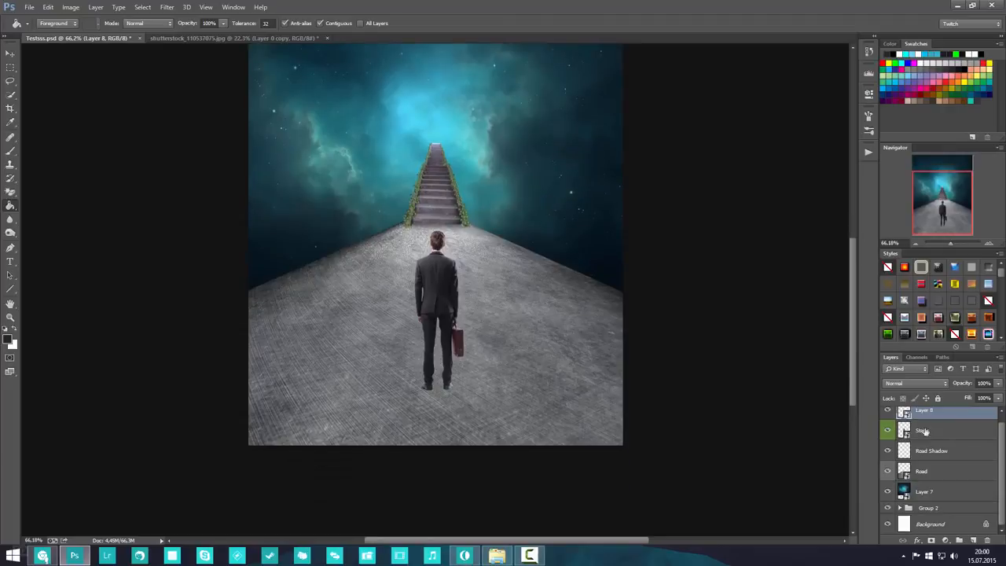
pyautogui.scroll(1, 945, 442)
pyautogui.doubleClick(925, 417)
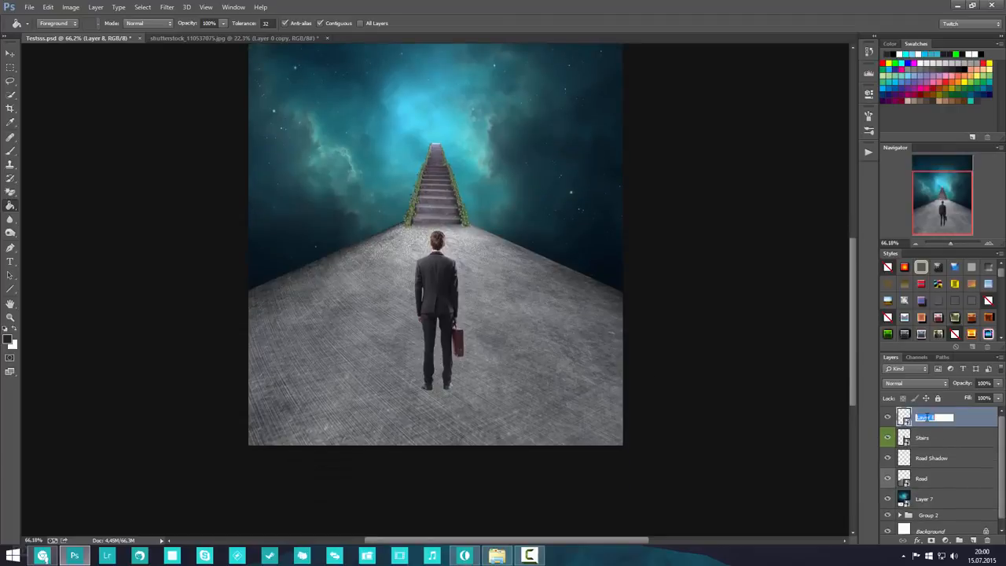
pyautogui.write('Guy')
pyautogui.press('Return')
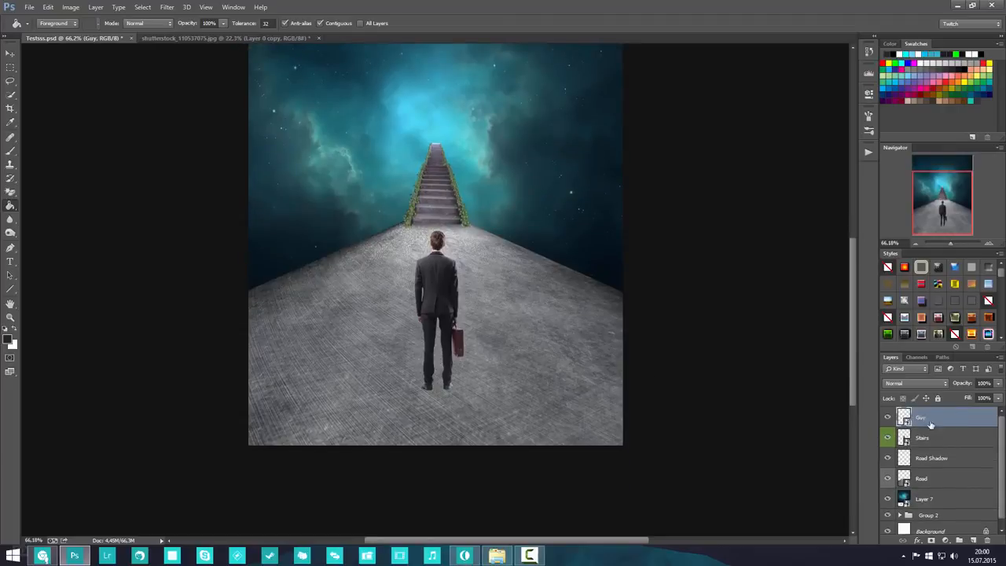
# - Duplicate the Guy layer and rename the original beneath the copy as Guy Shadow
pyautogui.hotkey('ctrl', 'j')
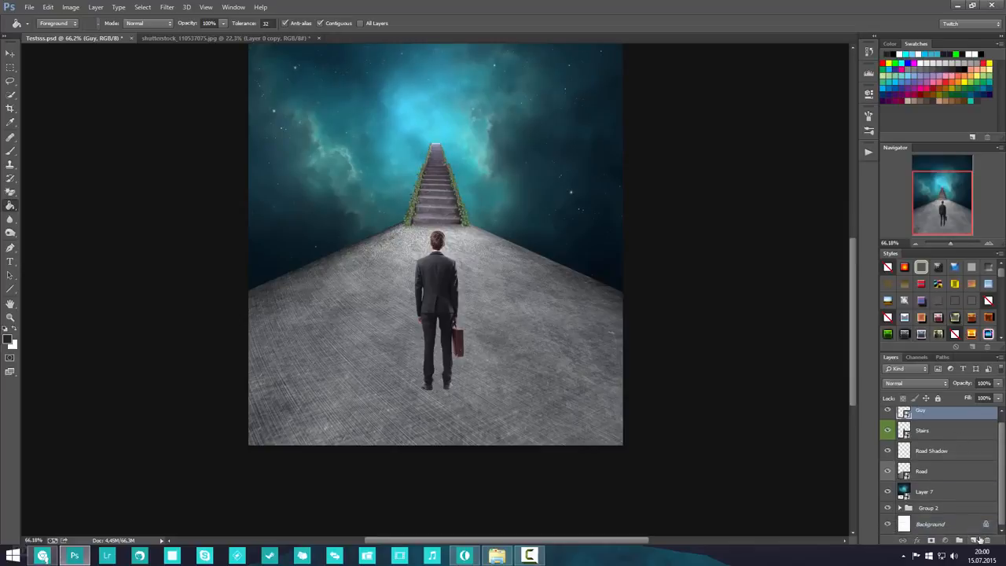
pyautogui.click(923, 437)
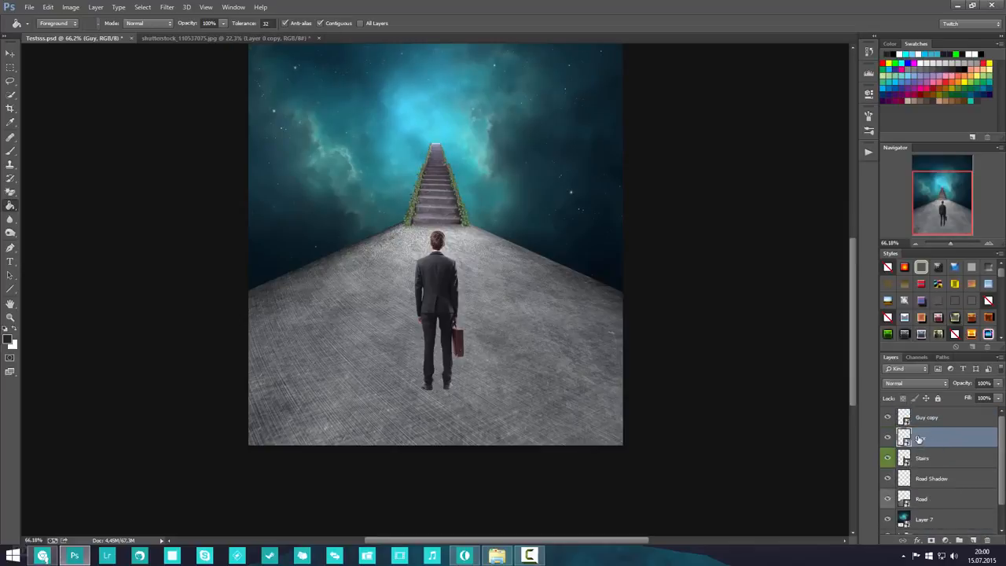
pyautogui.doubleClick(923, 437)
pyautogui.write('Shadow')
pyautogui.press('Return')
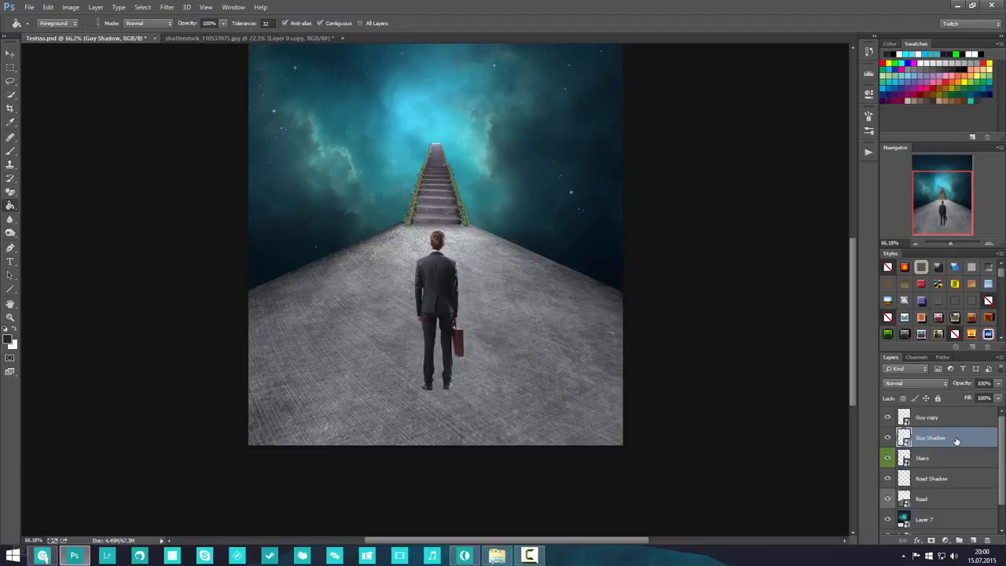
# - Transform the Guy Shadow layer into an upside-down mirror image of the man extending below his feet
pyautogui.hotkey('ctrl', 't')
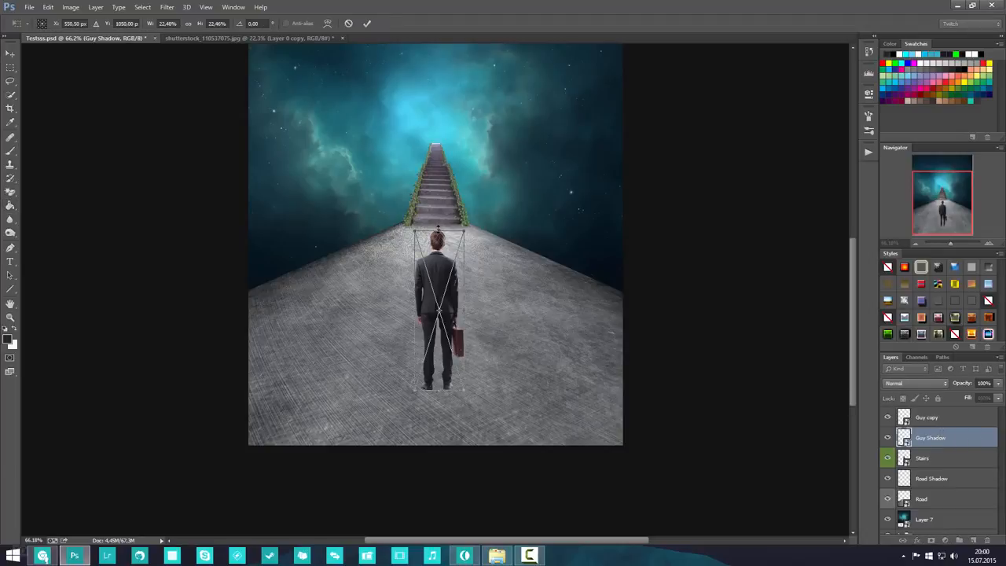
pyautogui.moveTo(438, 228)
pyautogui.mouseDown()
pyautogui.moveTo(440, 528)
pyautogui.moveTo(450, 516)
pyautogui.mouseUp()
pyautogui.press('Return')
pyautogui.press('g')
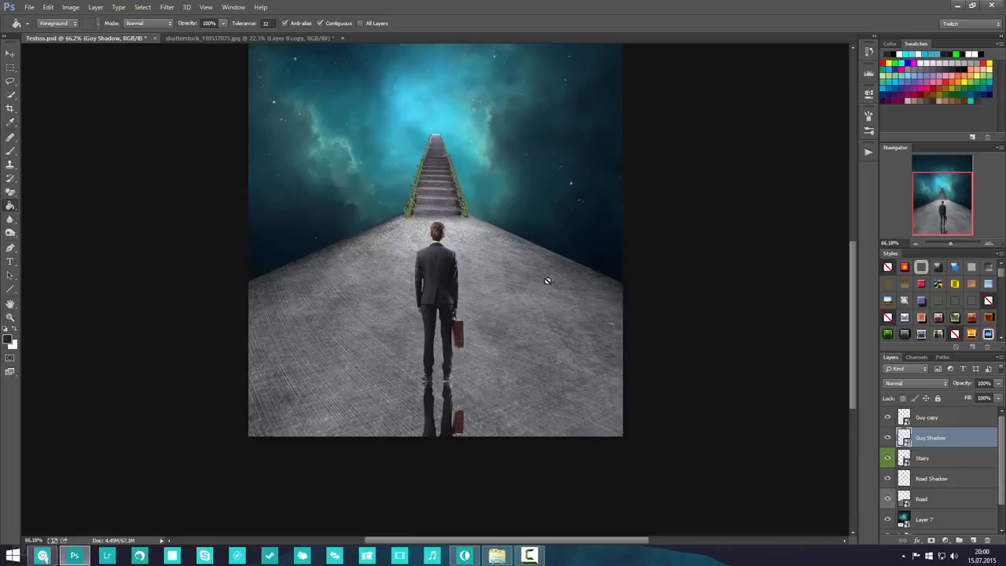
pyautogui.scroll(-2, 457, 356)
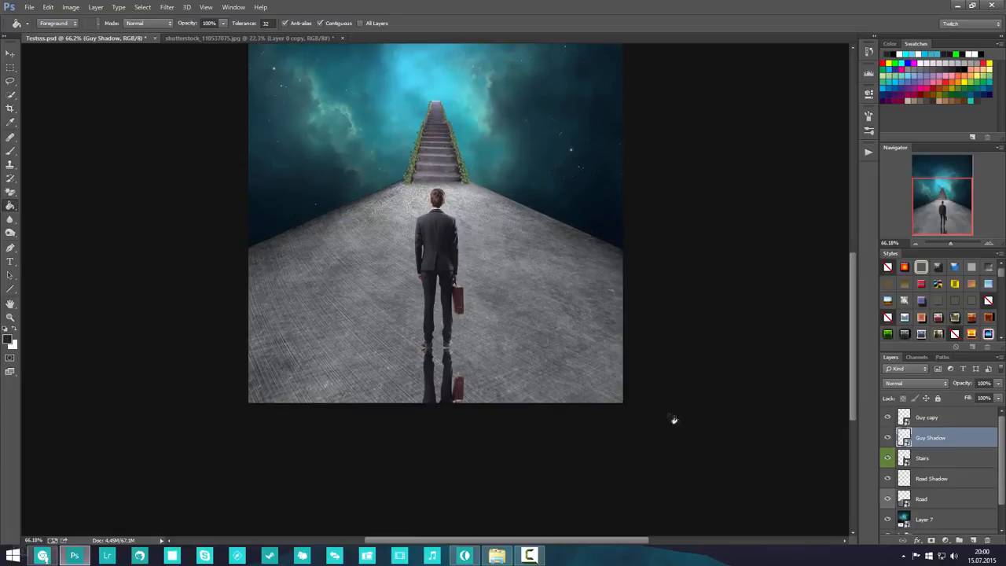
pyautogui.click(169, 8)
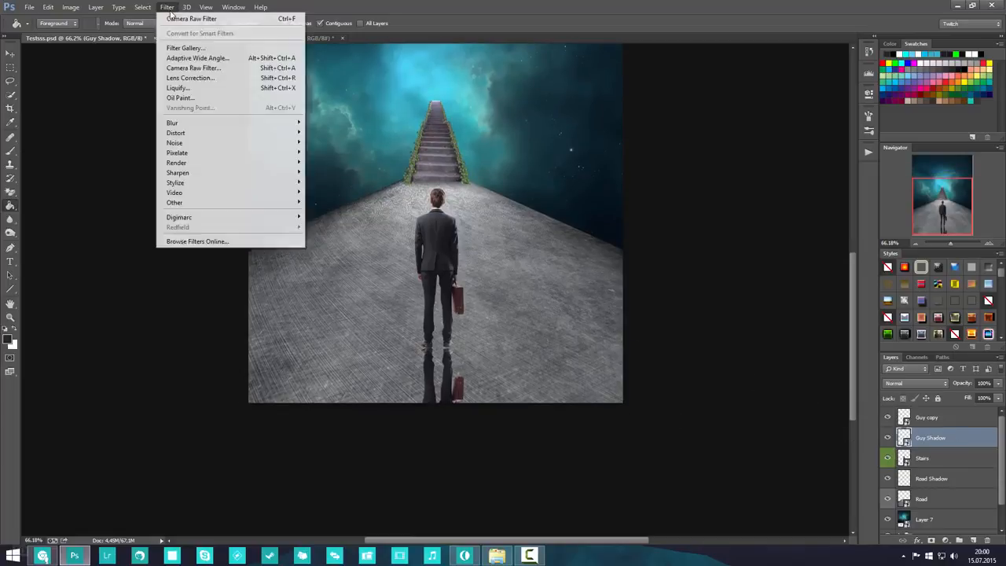
pyautogui.click(953, 444)
pyautogui.scroll(2, 480, 348)
pyautogui.scroll(-3, 472, 344)
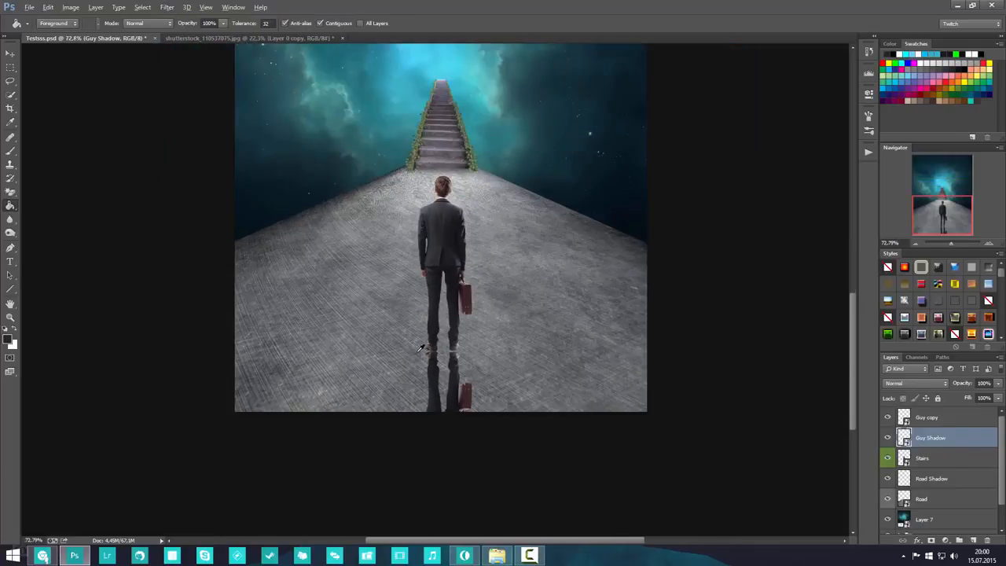
pyautogui.scroll(-1, 463, 338)
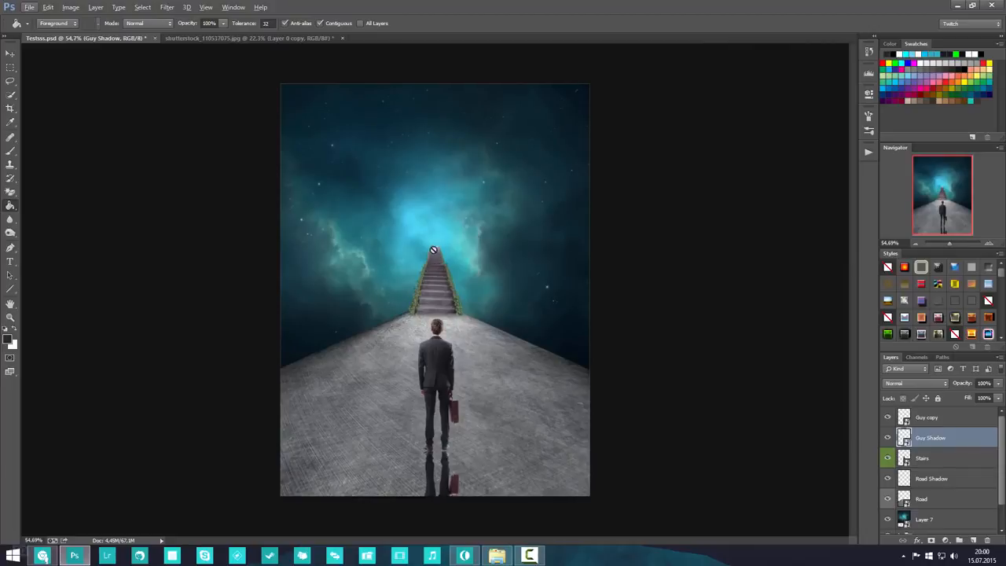
pyautogui.scroll(5, 466, 346)
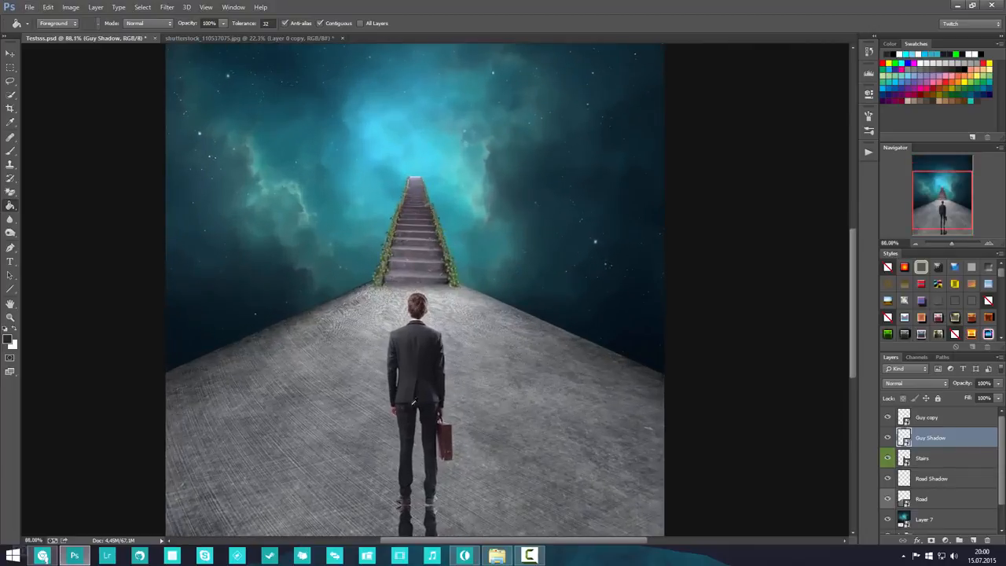
pyautogui.scroll(-5, 413, 401)
# - Move the mirrored figure up until its shoes meet the man's shoes, and save the document
pyautogui.scroll(8, 498, 385)
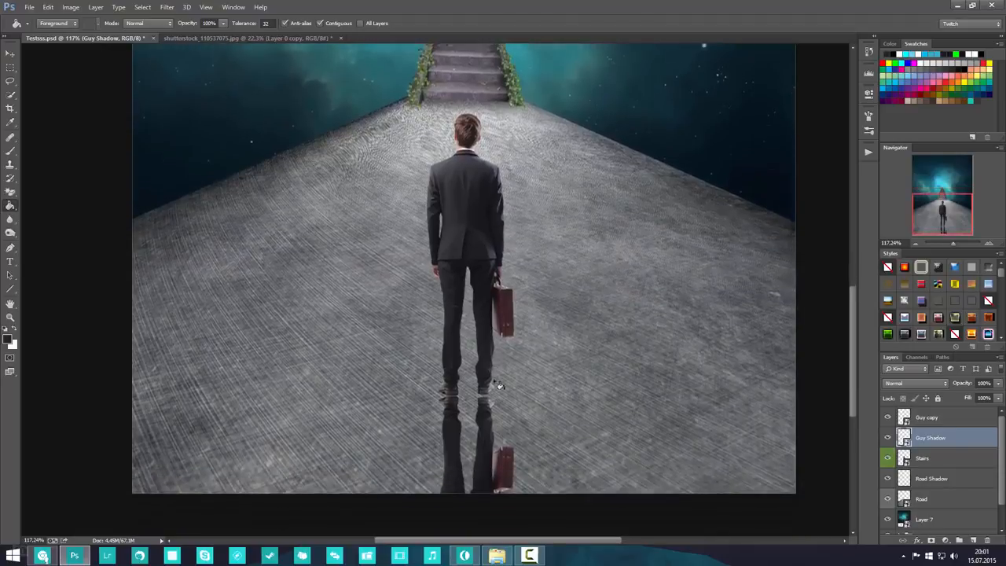
pyautogui.scroll(-3, 497, 385)
pyautogui.scroll(7, 499, 389)
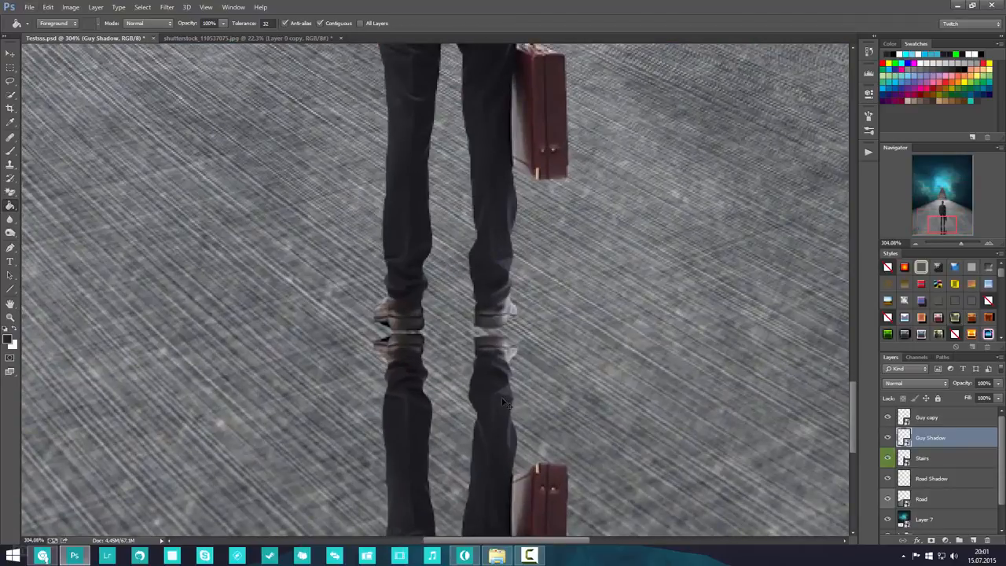
pyautogui.moveTo(503, 402); pyautogui.dragTo(507, 368)
pyautogui.press('Return')
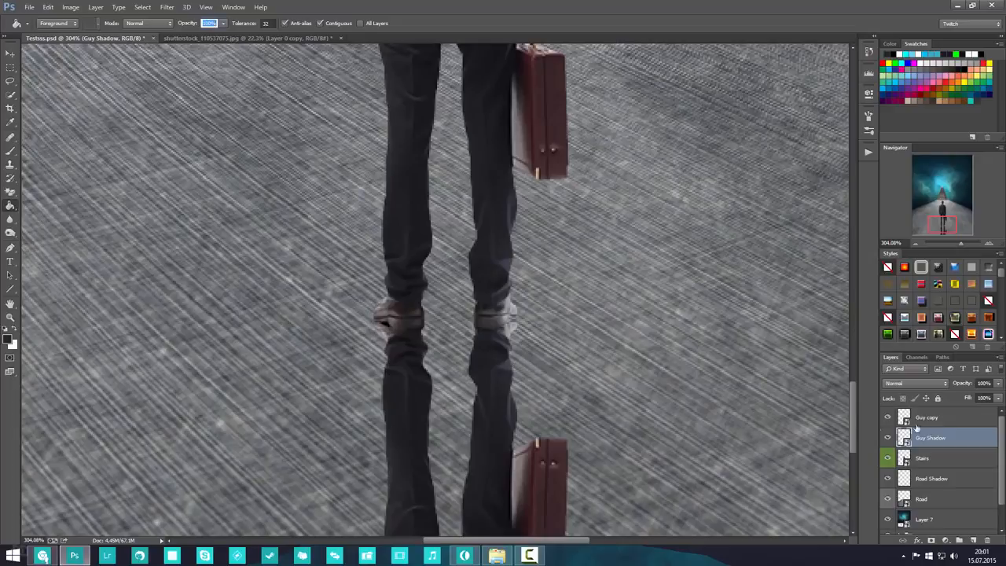
pyautogui.hotkey('ctrl', '0')
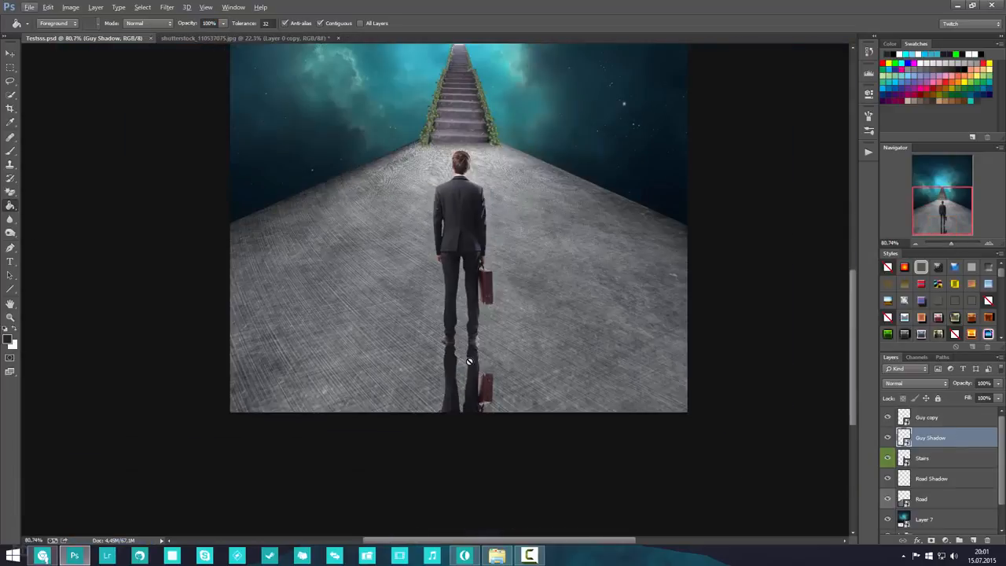
# - Stretch the mirrored figure downwards to a height scale of -22.22% and save the document
pyautogui.scroll(-4, 459, 393)
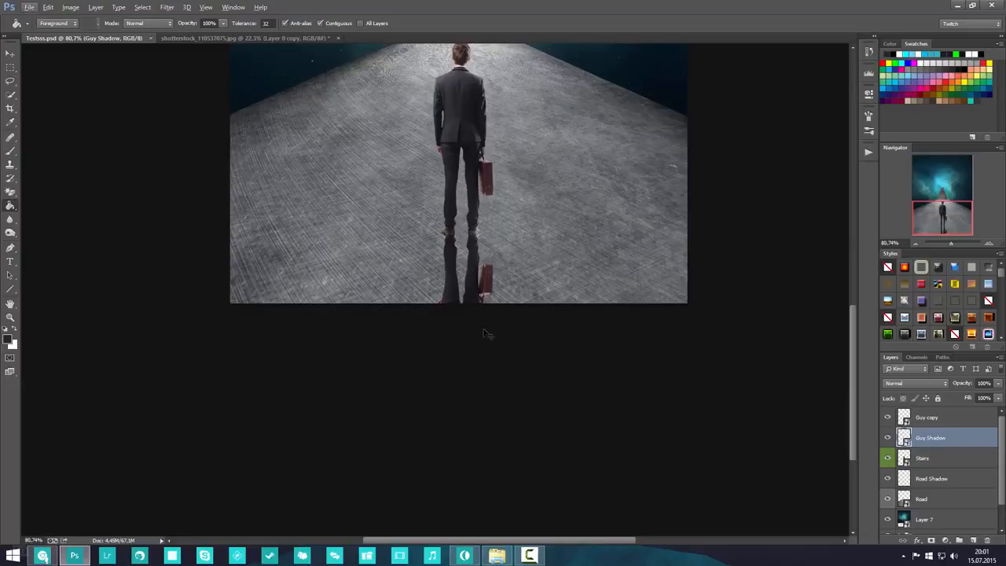
pyautogui.hotkey('ctrl', 't')
pyautogui.moveTo(466, 397); pyautogui.dragTo(466, 422)
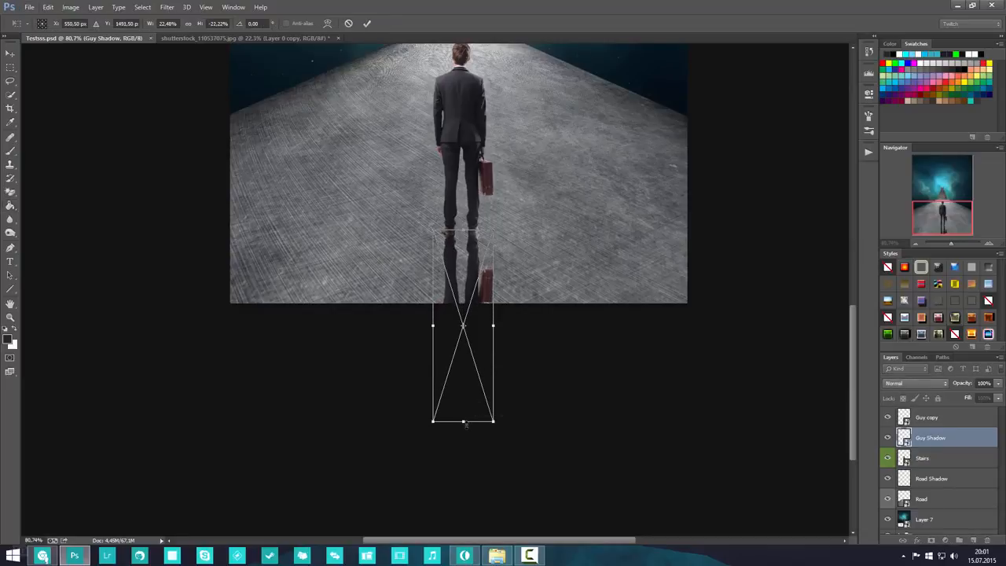
pyautogui.press('Return')
pyautogui.scroll(5, 481, 252)
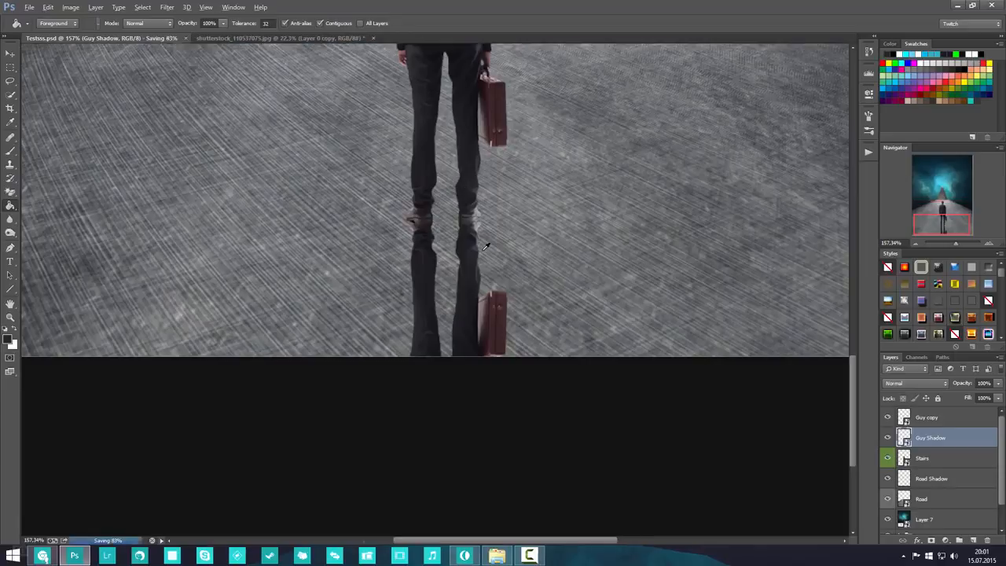
pyautogui.scroll(-5, 482, 255)
pyautogui.scroll(-3, 482, 255)
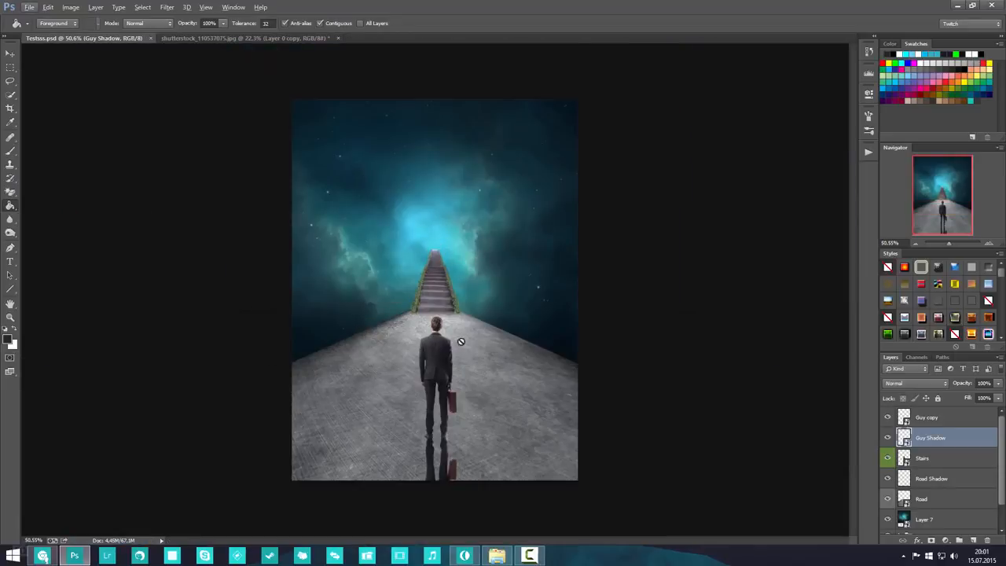
pyautogui.scroll(6, 498, 386)
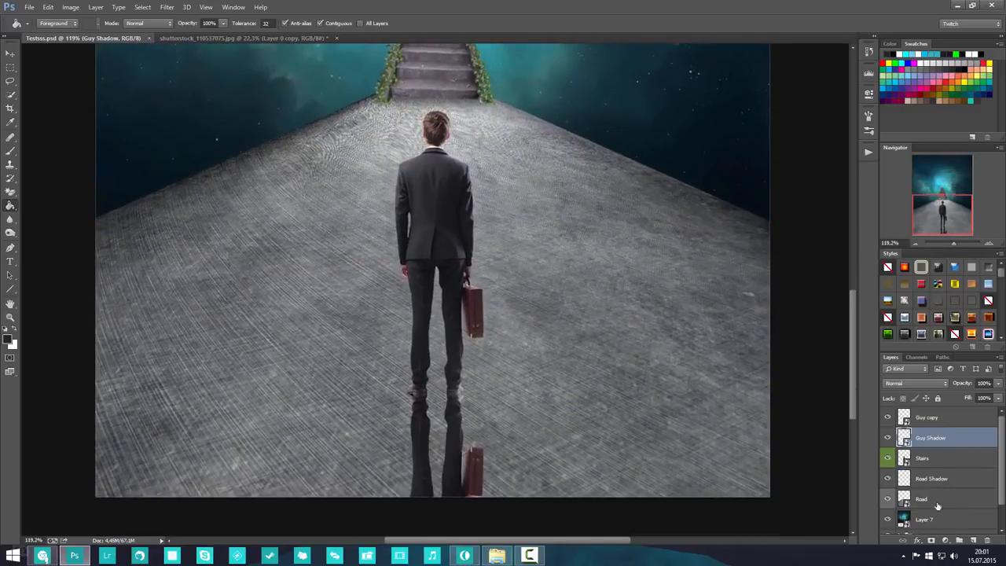
pyautogui.click(973, 541)
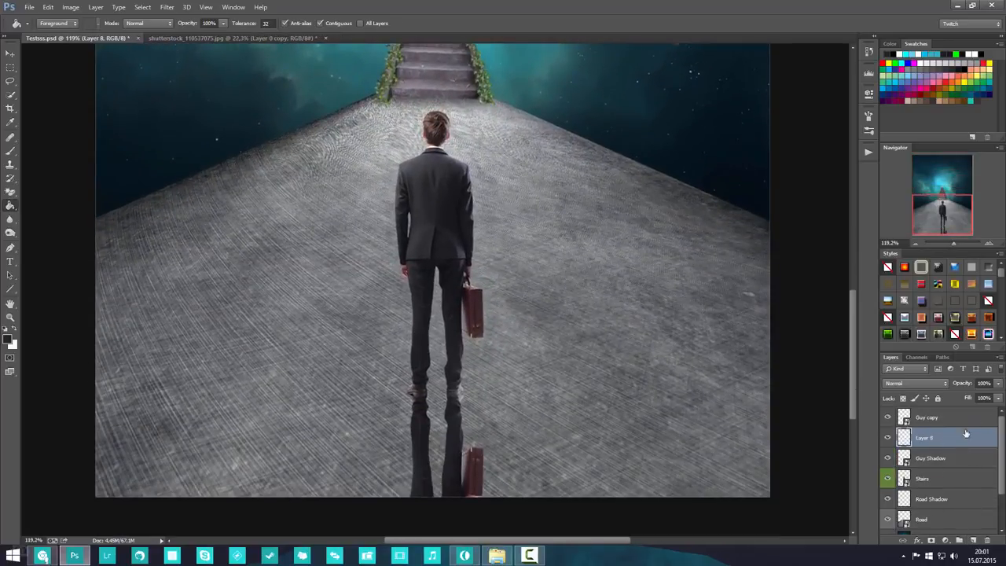
pyautogui.hotkey('ctrl', 'z')
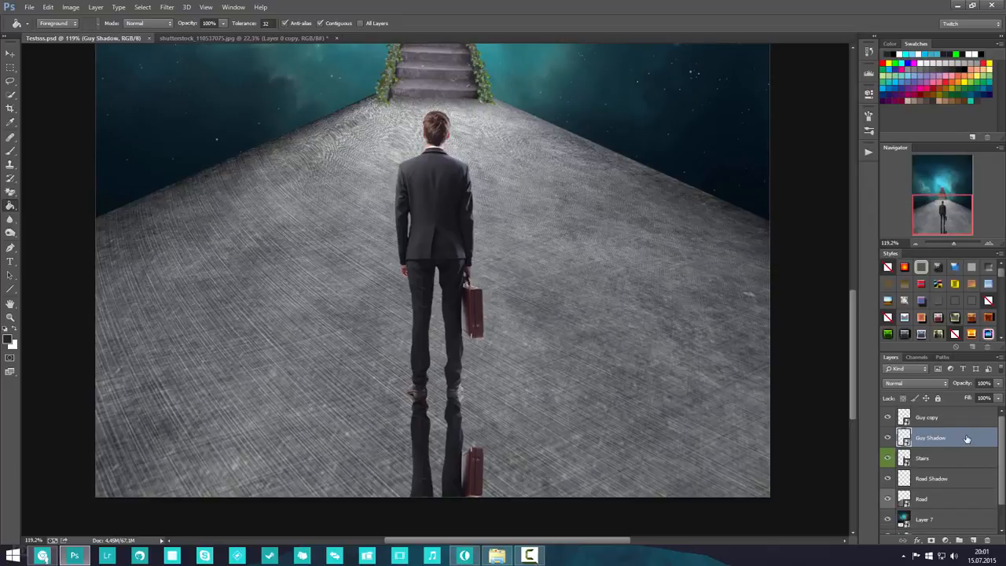
# - Rasterize the Guy Shadow layer
pyautogui.rightClick(973, 441)
pyautogui.press('Escape')
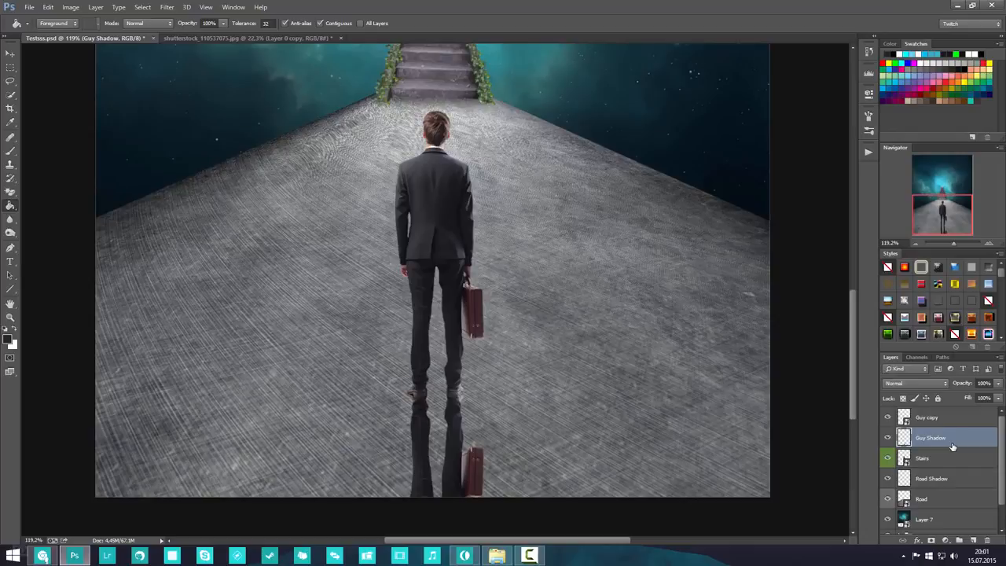
pyautogui.hotkey('ctrl', 's')
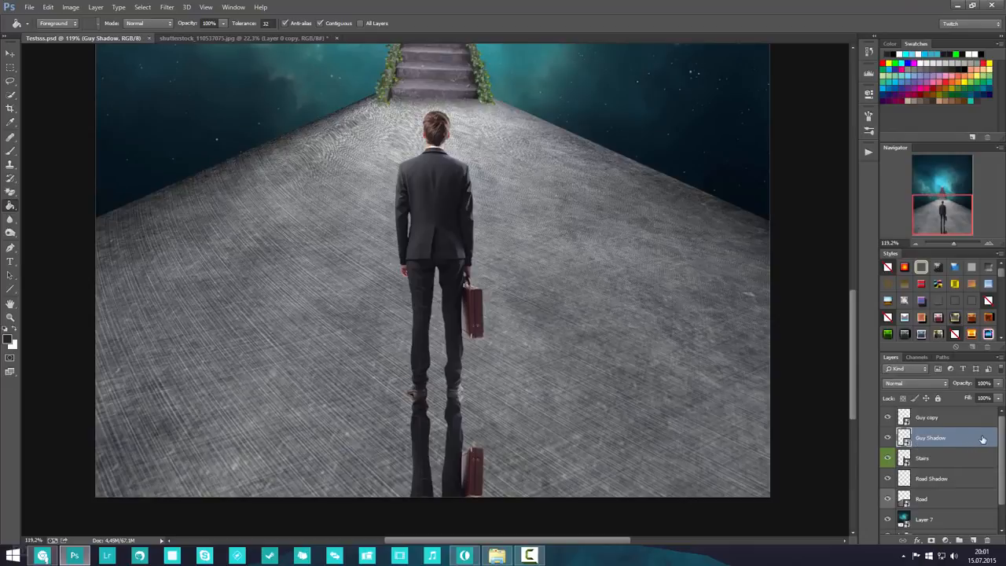
pyautogui.rightClick(982, 441)
pyautogui.click(923, 126)
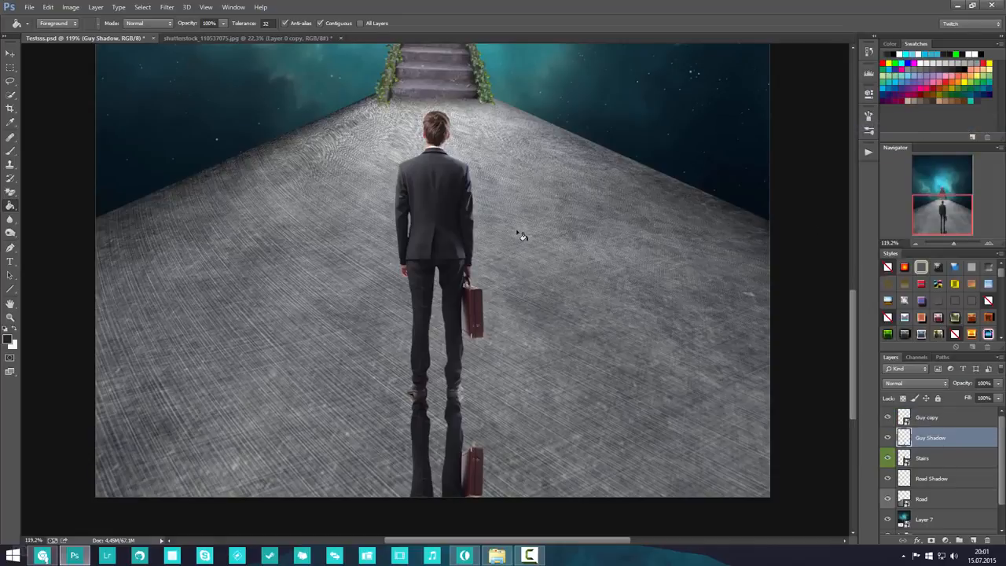
# - Lock the transparent pixels of the Guy Shadow layer and paint the mirrored figure solid black with the Brush tool
pyautogui.hotkey('ctrl', 's')
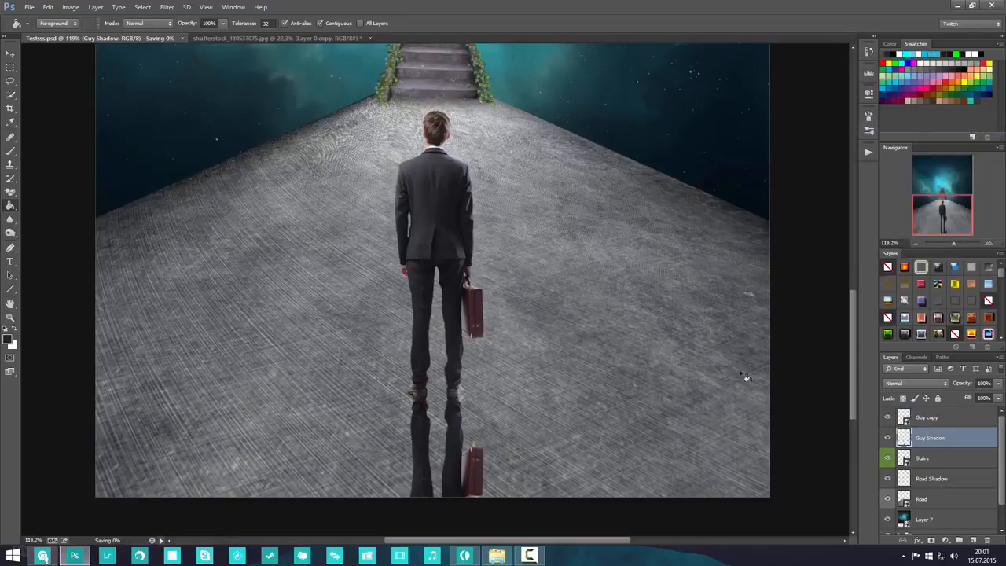
pyautogui.click(903, 400)
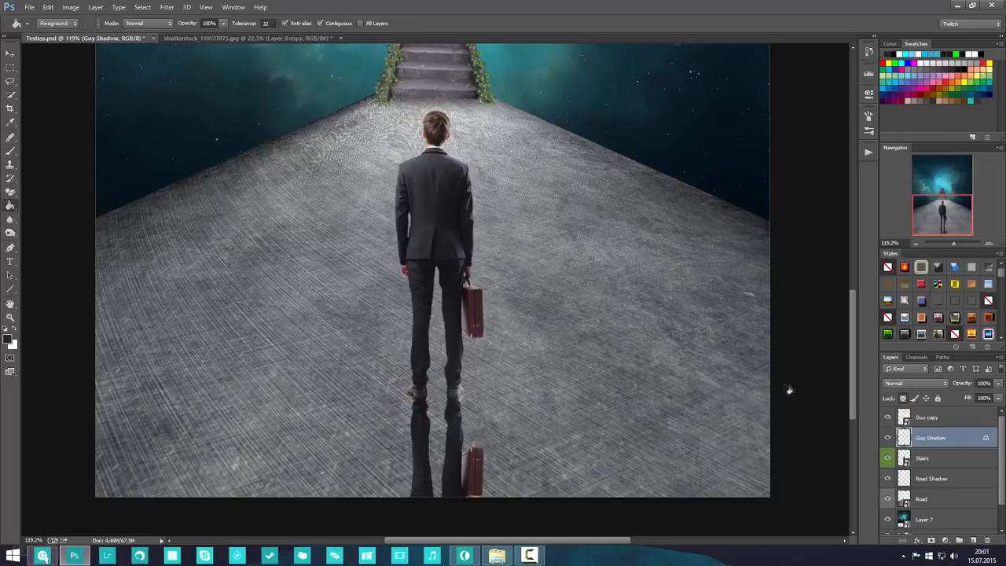
pyautogui.click(11, 150)
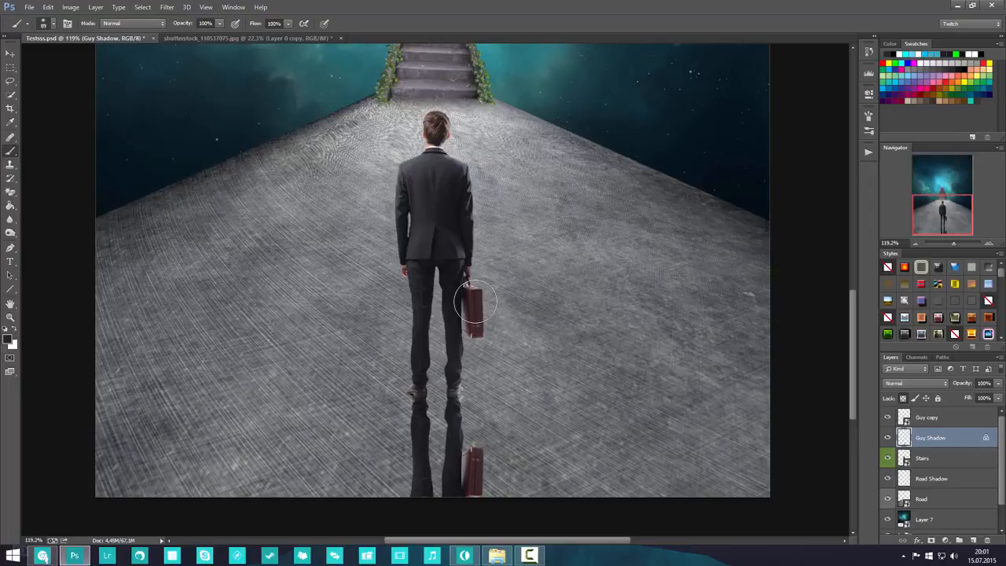
pyautogui.click(965, 70)
pyautogui.moveTo(461, 401)
pyautogui.mouseDown()
pyautogui.moveTo(403, 492)
pyautogui.moveTo(409, 520)
pyautogui.moveTo(454, 456)
pyautogui.moveTo(474, 491)
pyautogui.moveTo(472, 422)
pyautogui.moveTo(455, 453)
pyautogui.moveTo(384, 414)
pyautogui.moveTo(416, 485)
pyautogui.moveTo(456, 497)
pyautogui.mouseUp()
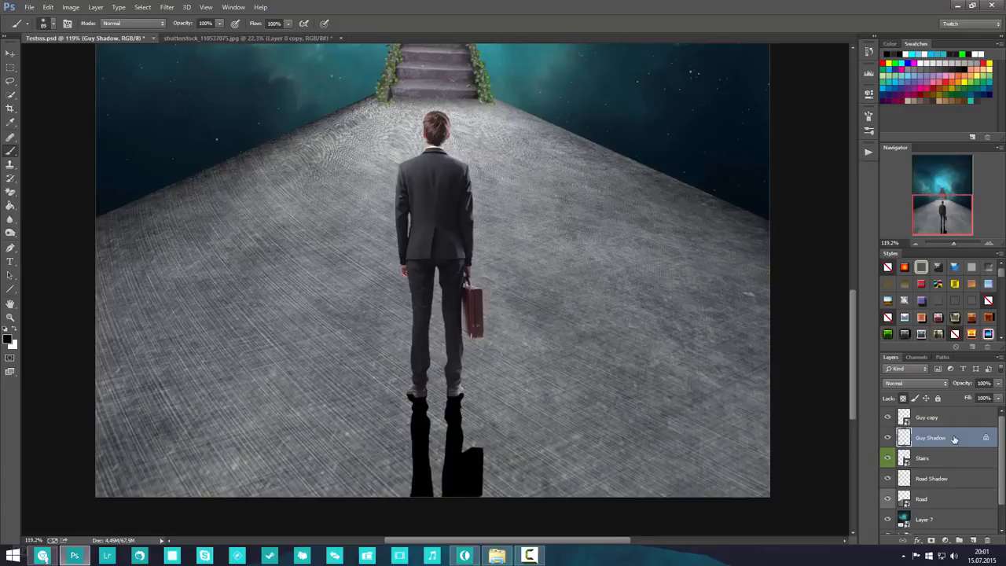
# - Set the Guy Shadow layer's opacity to 71% with its transparent pixels unlocked, and save the document
pyautogui.moveTo(959, 384); pyautogui.dragTo(944, 384)
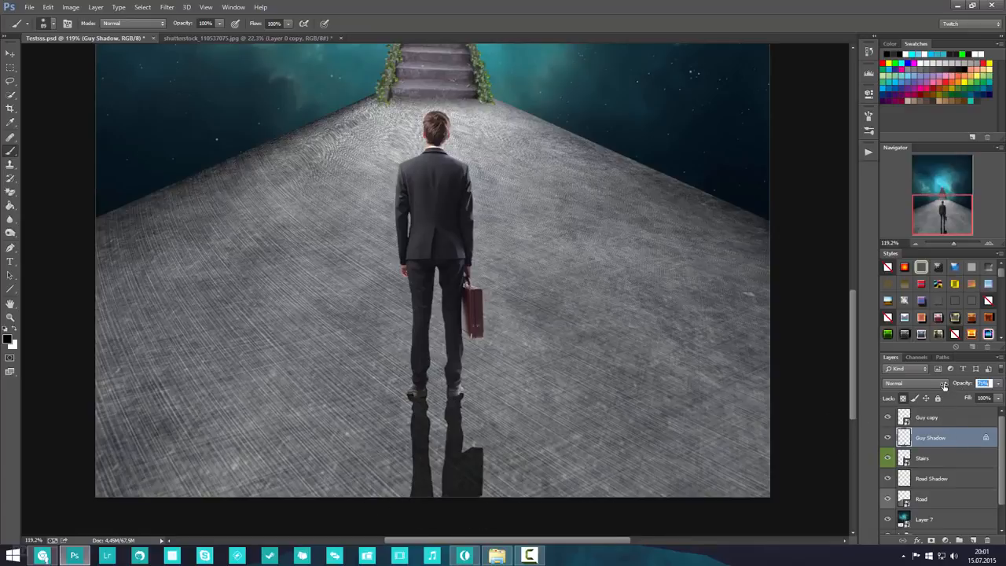
pyautogui.click(903, 399)
pyautogui.hotkey('ctrl', 's')
# - Soften the edges of the black shadow with a Gaussian Blur of only a few pixels
pyautogui.click(167, 7)
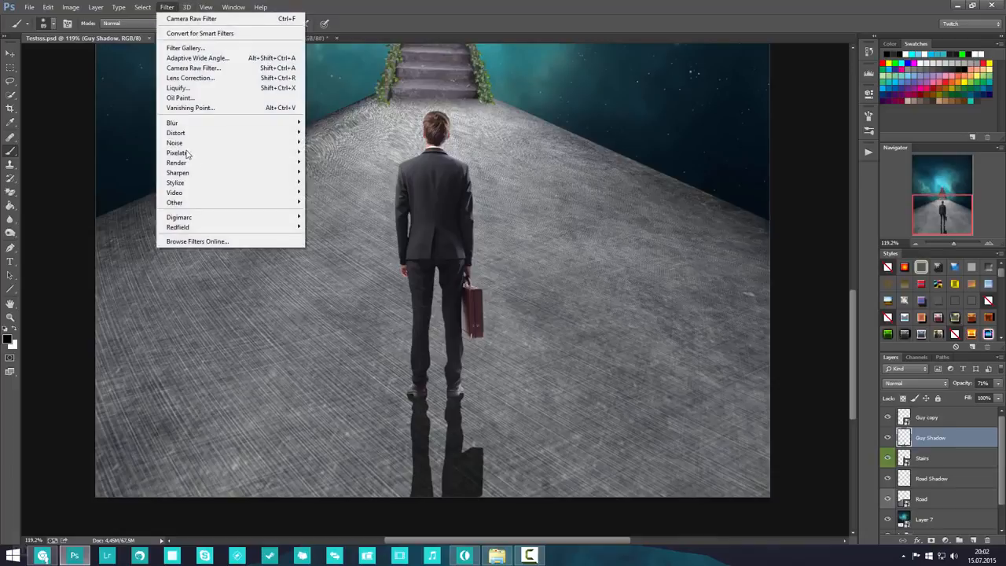
pyautogui.moveTo(219, 124)
pyautogui.click(334, 197)
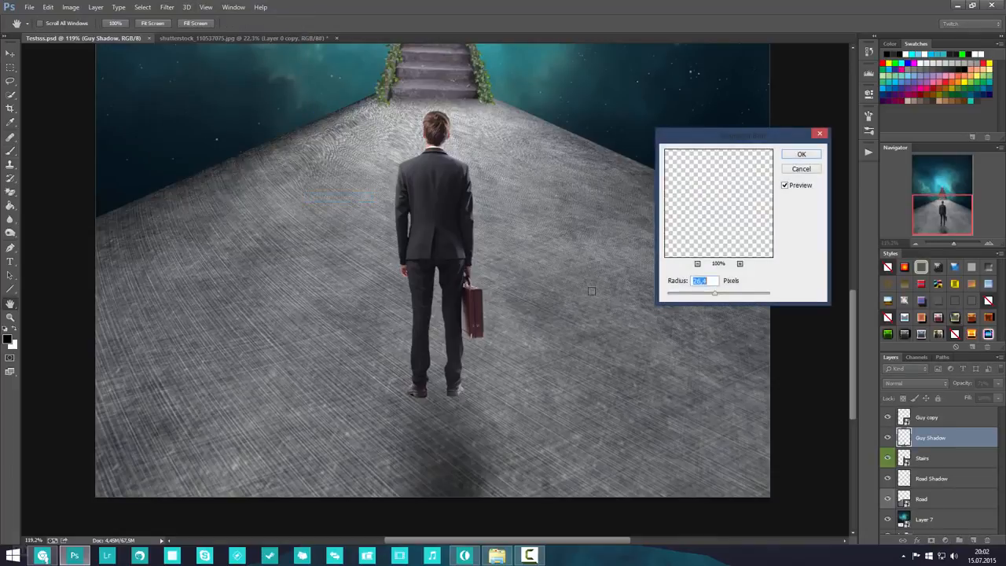
pyautogui.click(681, 295)
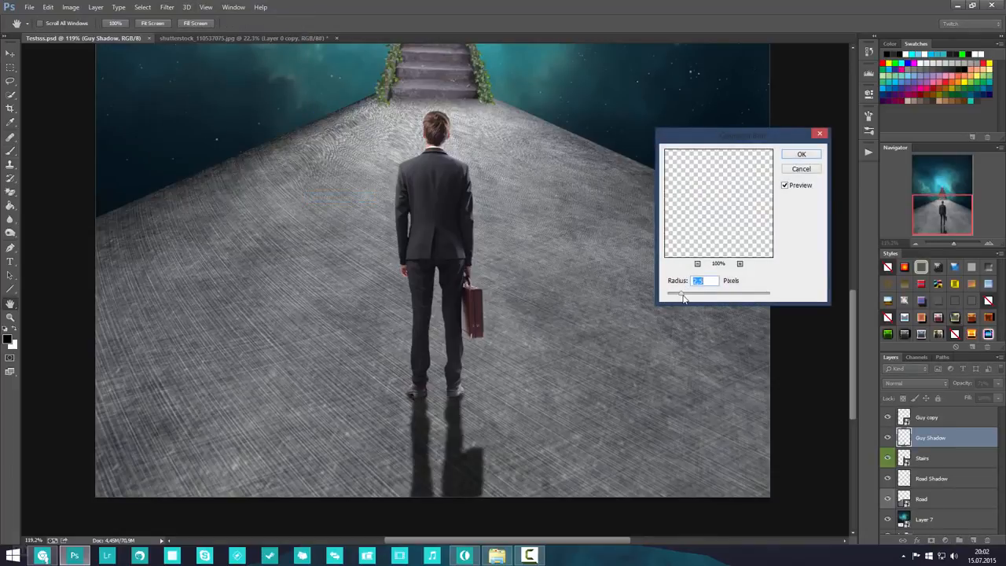
pyautogui.moveTo(684, 297); pyautogui.dragTo(693, 297)
pyautogui.click(801, 155)
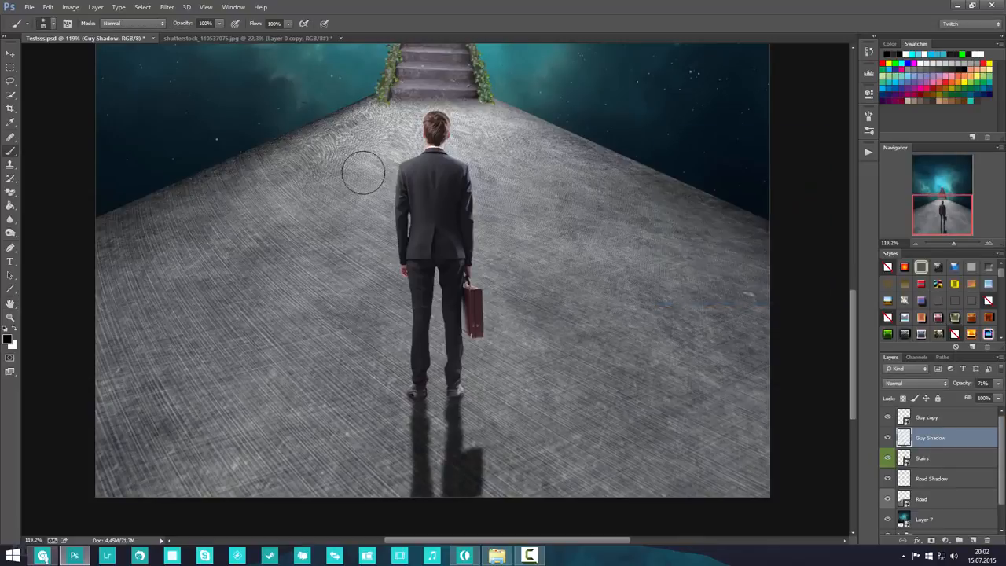
# - Apply a short vertical Motion Blur at a 90° angle to the Guy Shadow layer
pyautogui.click(167, 7)
pyautogui.moveTo(193, 127)
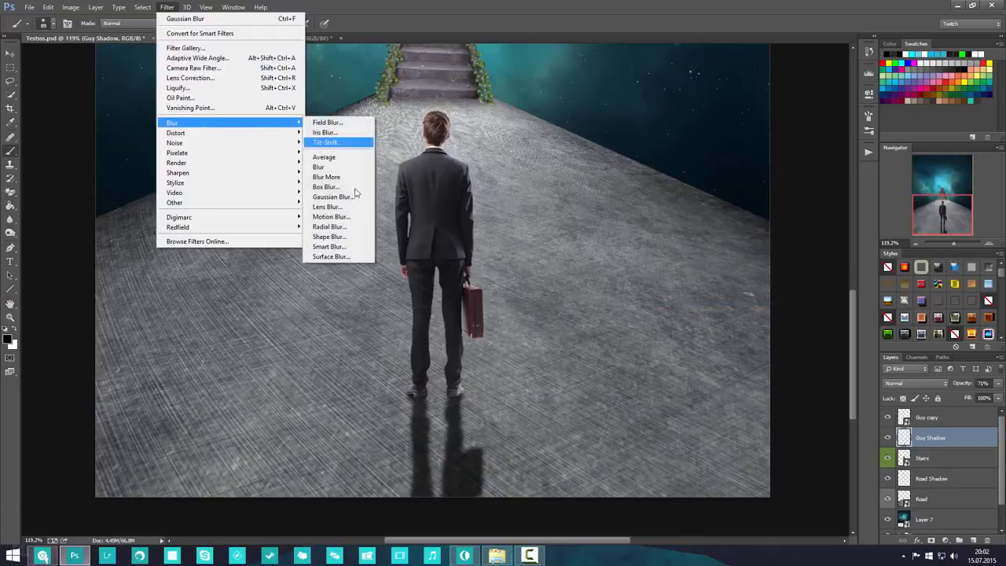
pyautogui.click(338, 216)
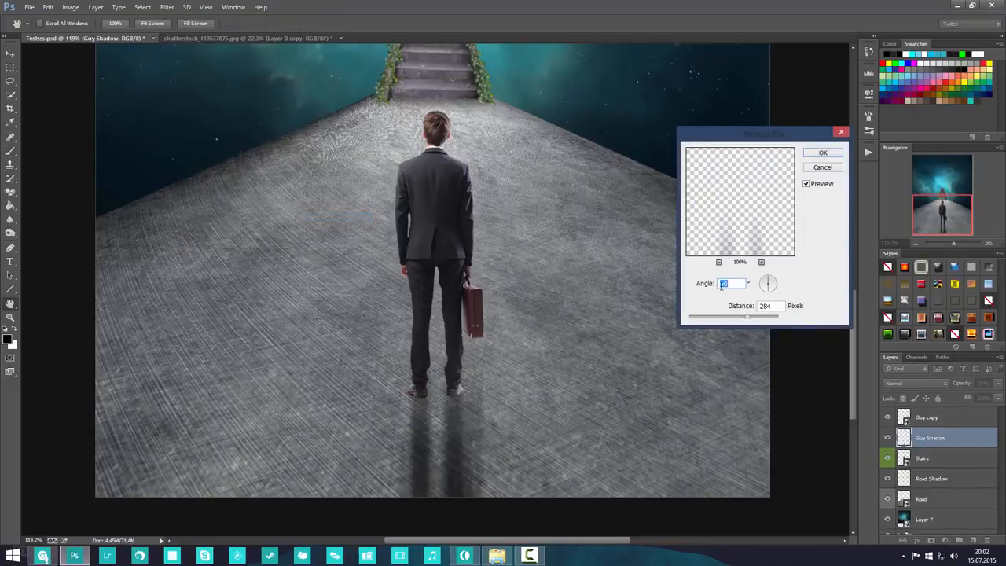
pyautogui.moveTo(708, 321); pyautogui.dragTo(711, 321)
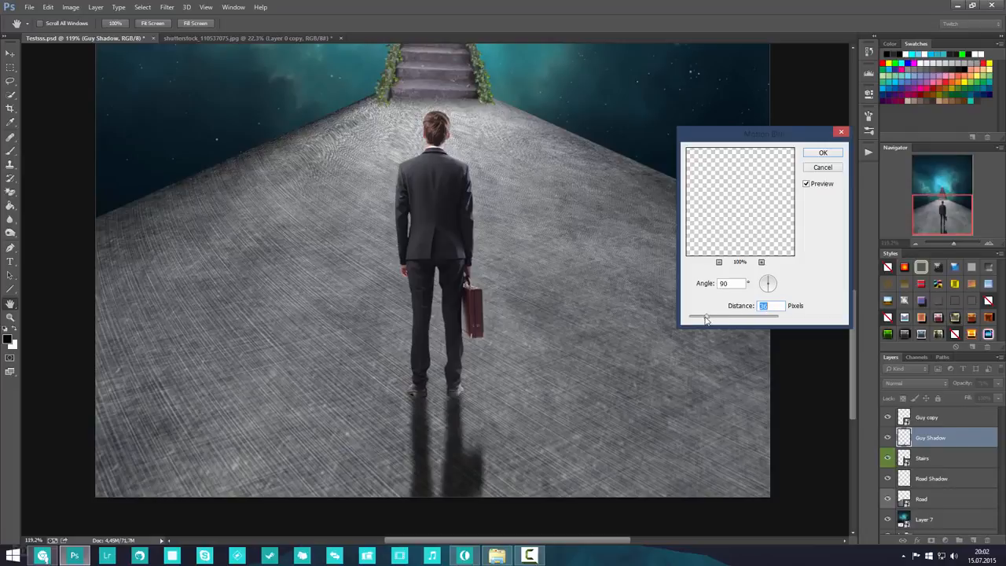
pyautogui.moveTo(742, 320); pyautogui.dragTo(709, 320)
pyautogui.click(823, 154)
pyautogui.press('b')
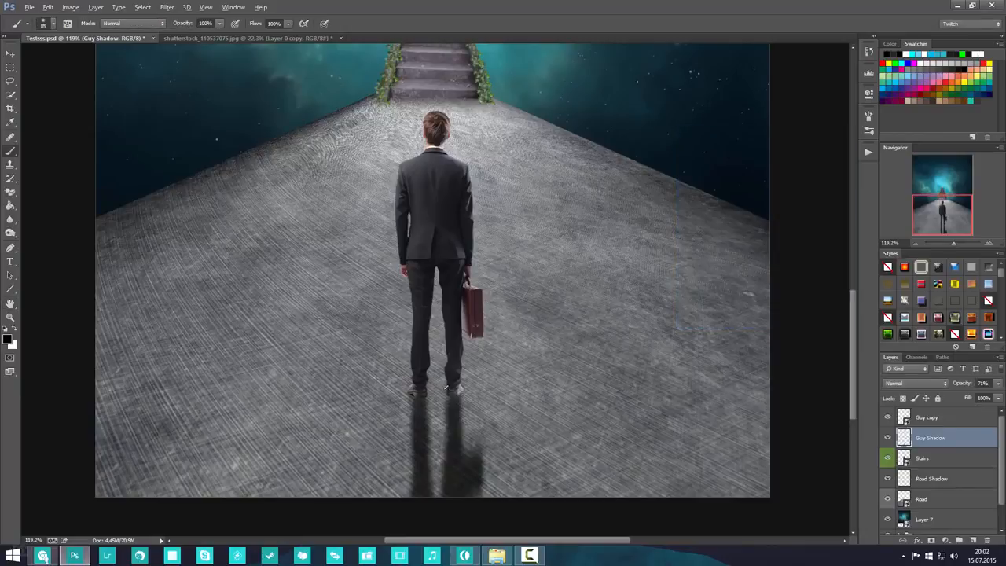
# - Move the blurred shadow slightly up so it starts directly under the man's shoes
pyautogui.scroll(5, 435, 408)
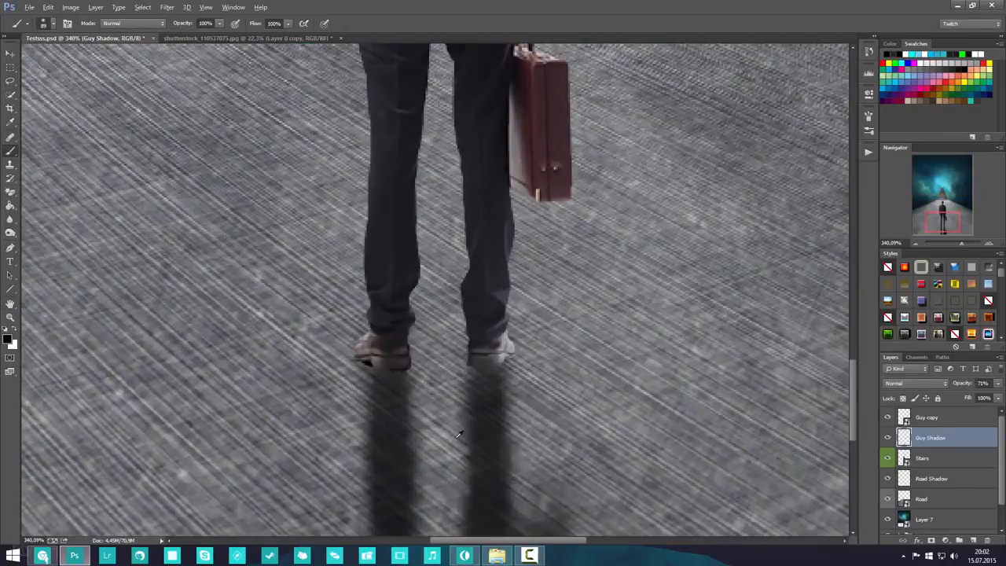
pyautogui.click(11, 54)
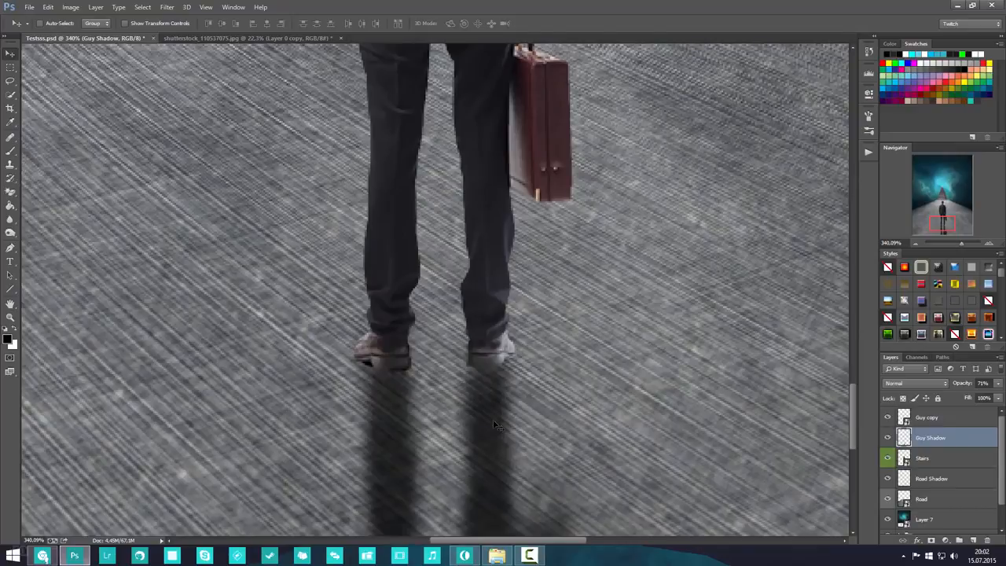
pyautogui.moveTo(495, 425); pyautogui.dragTo(492, 400)
pyautogui.scroll(-5, 492, 401)
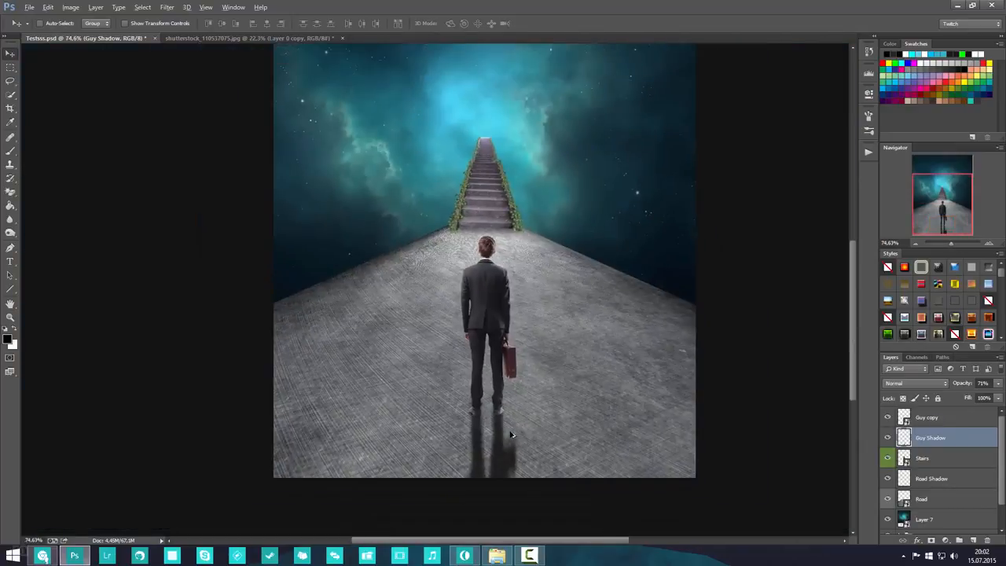
# - Add a layer mask to the Guy Shadow layer and adjust the size of a soft black brush with 0% hardness
pyautogui.scroll(5, 510, 435)
pyautogui.scroll(-1, 668, 436)
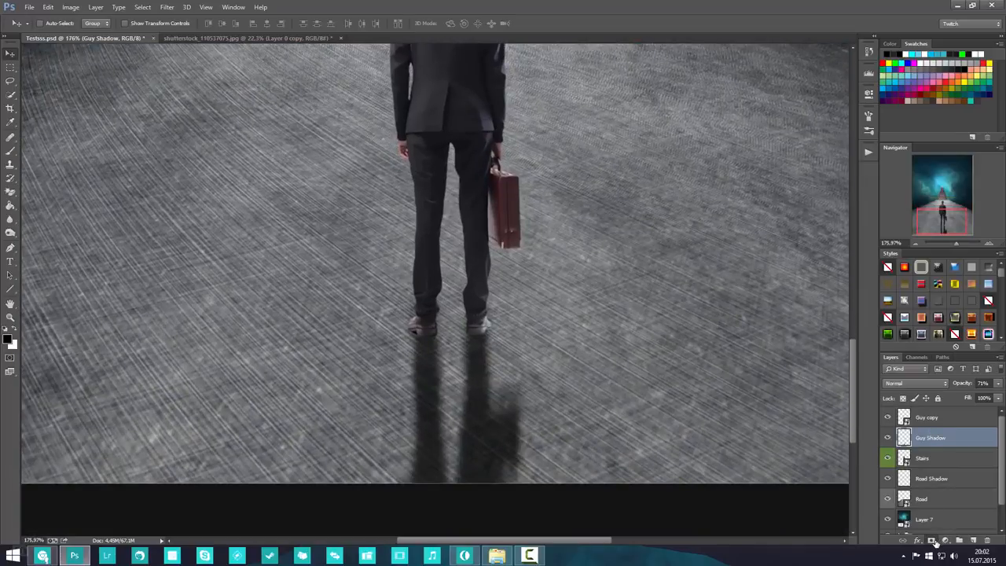
pyautogui.click(932, 541)
pyautogui.press('b')
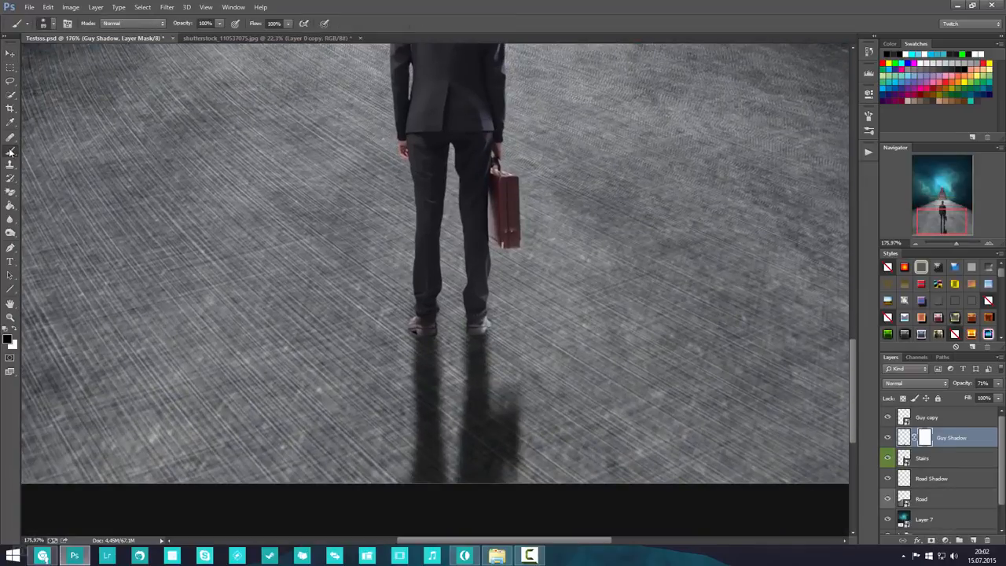
pyautogui.click(10, 149)
pyautogui.click(70, 152)
pyautogui.rightClick(695, 232)
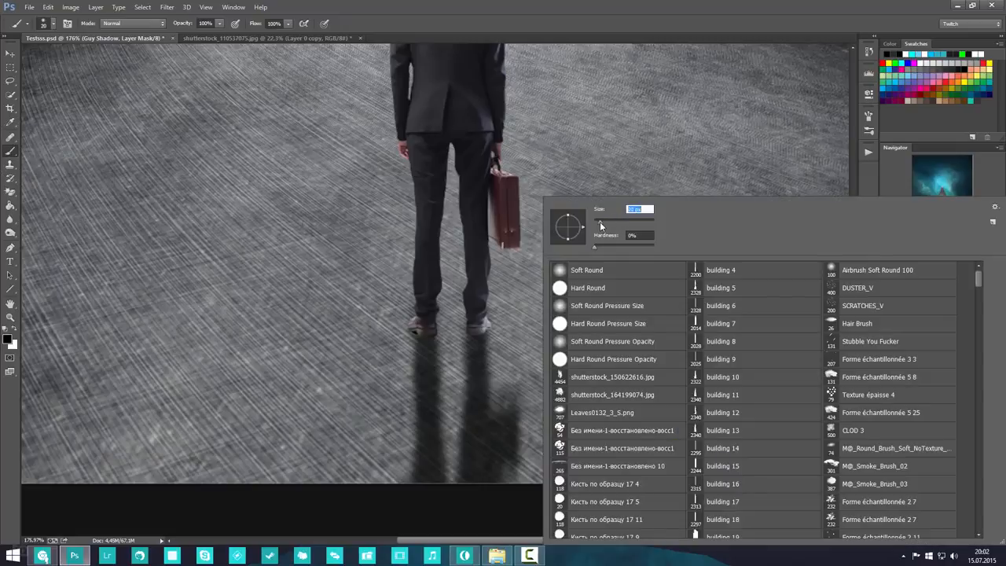
# - Make the Guy Shadow layer's content active instead of its mask and save the document
pyautogui.click(431, 311)
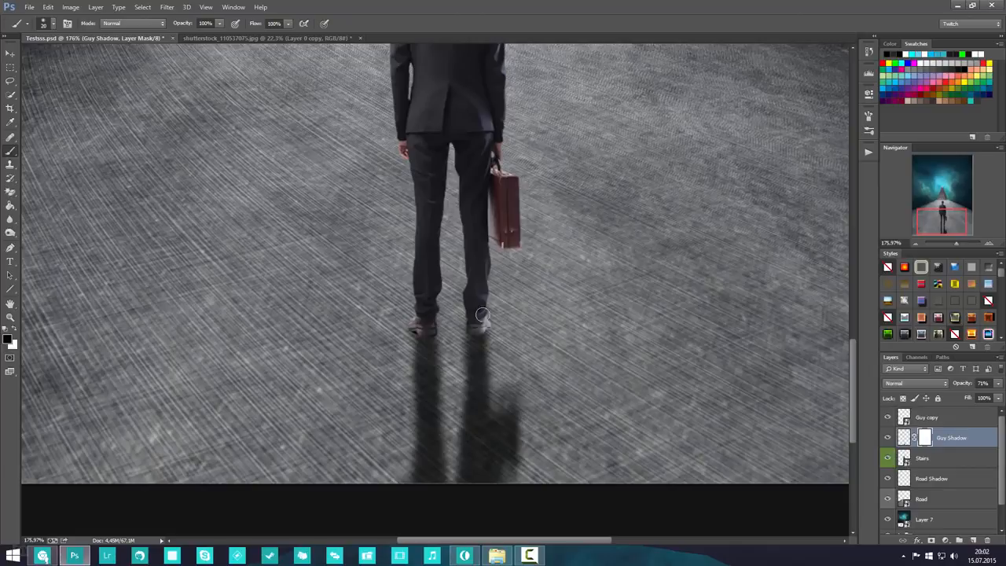
pyautogui.hotkey('ctrl', '0')
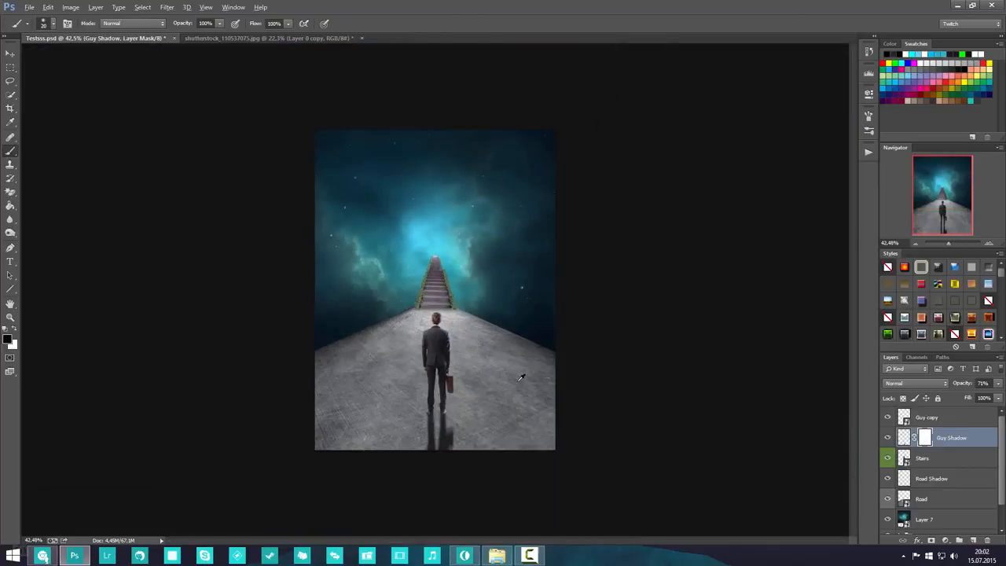
pyautogui.scroll(5, 484, 397)
pyautogui.scroll(-2, 469, 416)
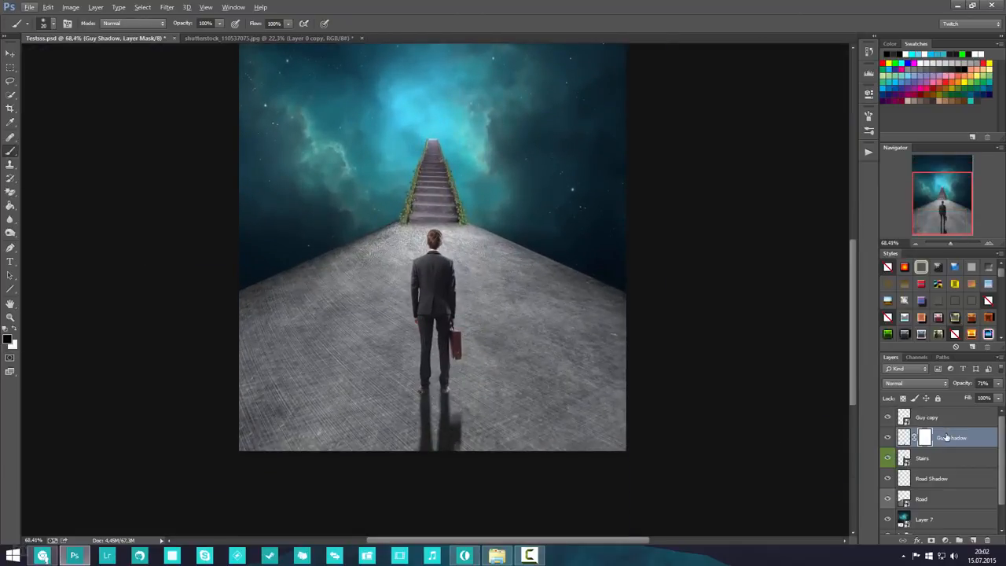
pyautogui.click(948, 438)
pyautogui.hotkey('ctrl', 's')
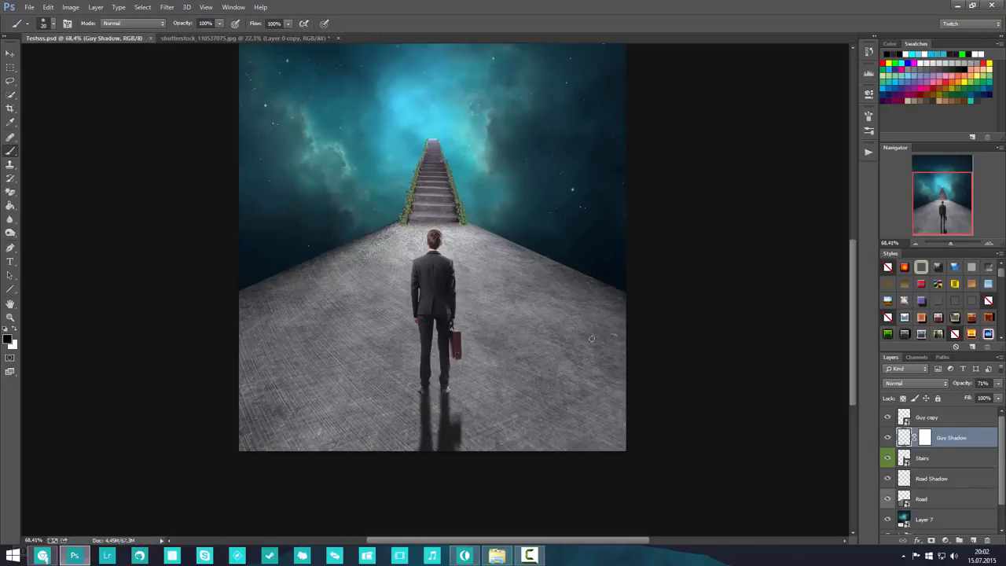
# - Add a new empty layer directly above the Stairs layer and save the document
pyautogui.scroll(2, 592, 338)
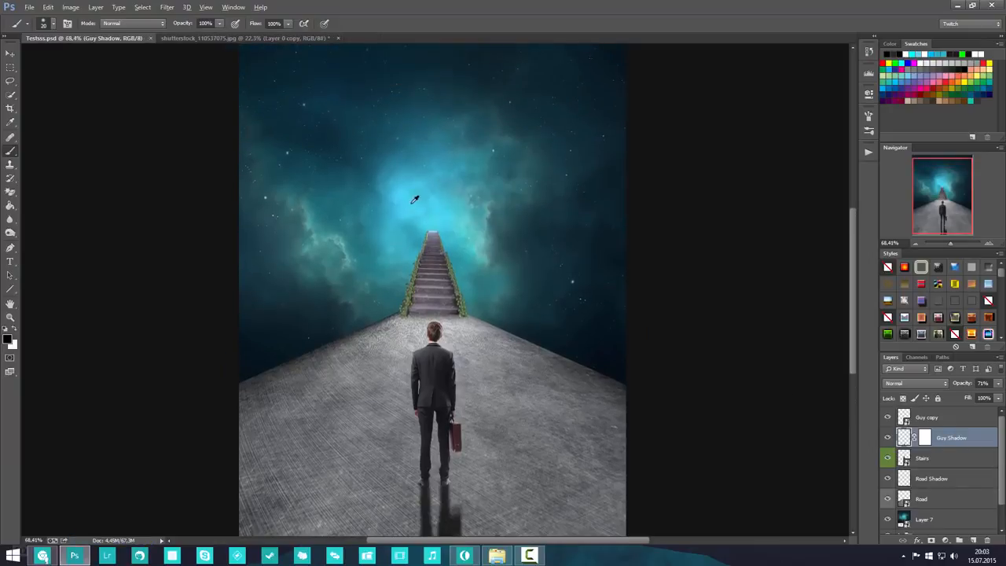
pyautogui.scroll(2, 472, 236)
pyautogui.scroll(4, 443, 233)
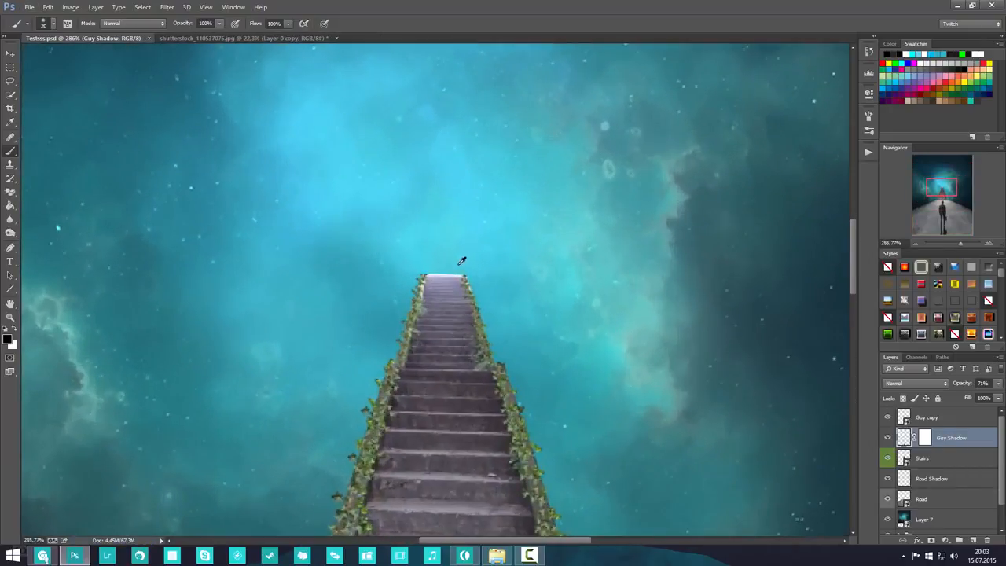
pyautogui.scroll(2, 461, 260)
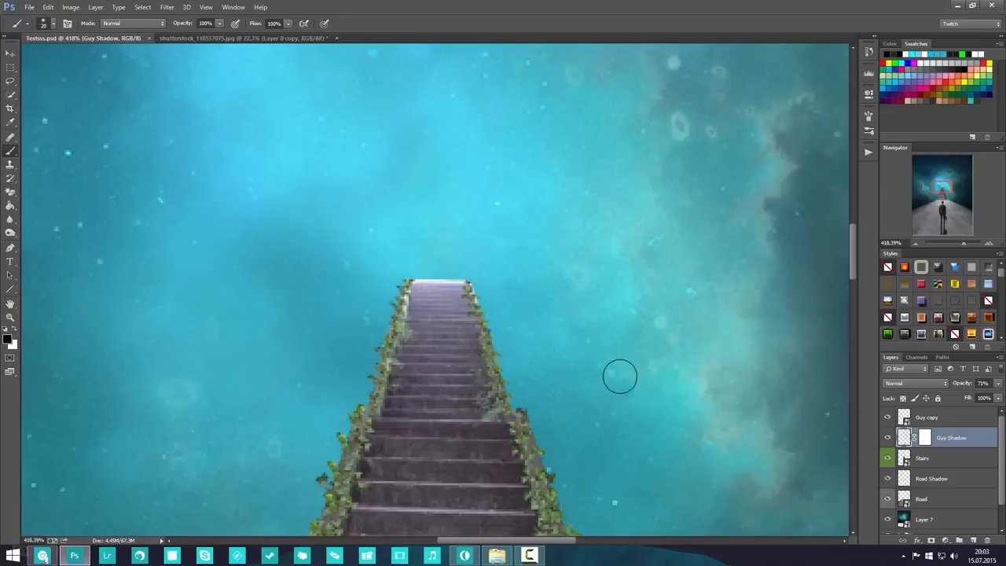
pyautogui.click(943, 459)
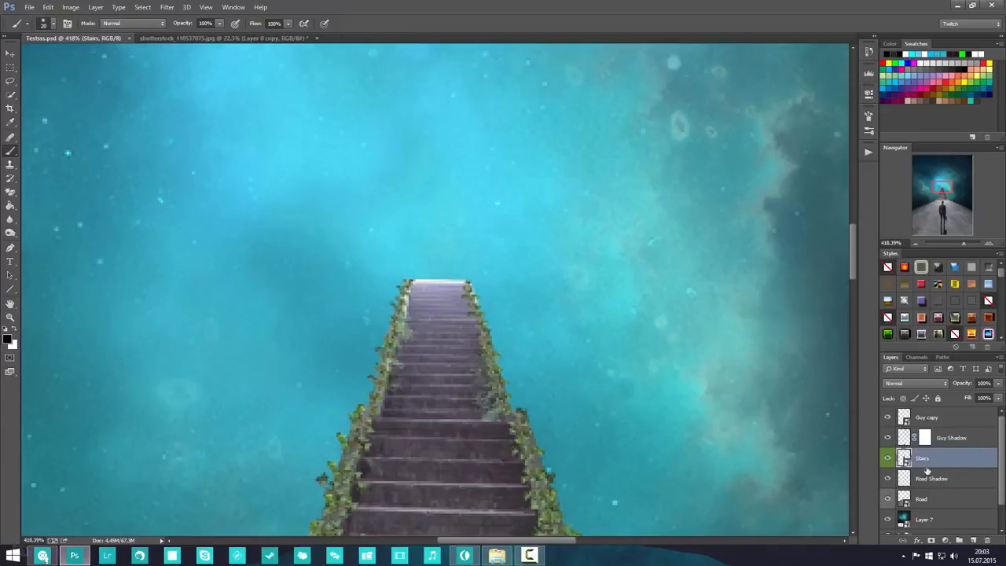
pyautogui.click(973, 540)
pyautogui.hotkey('ctrl', 's')
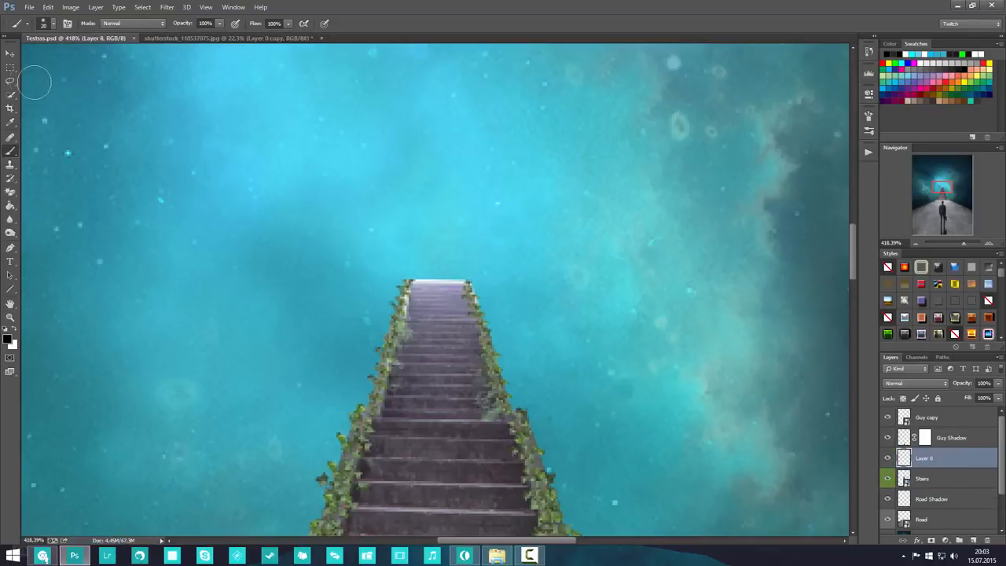
# - Draw a tall elliptical selection centred over the far end of the stairs
pyautogui.click(11, 69)
pyautogui.click(13, 70)
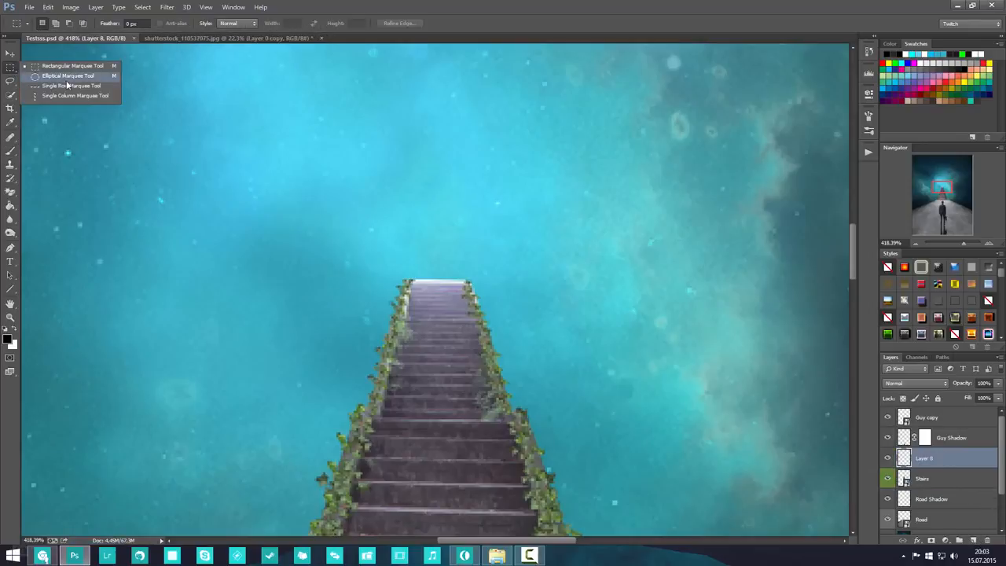
pyautogui.click(69, 75)
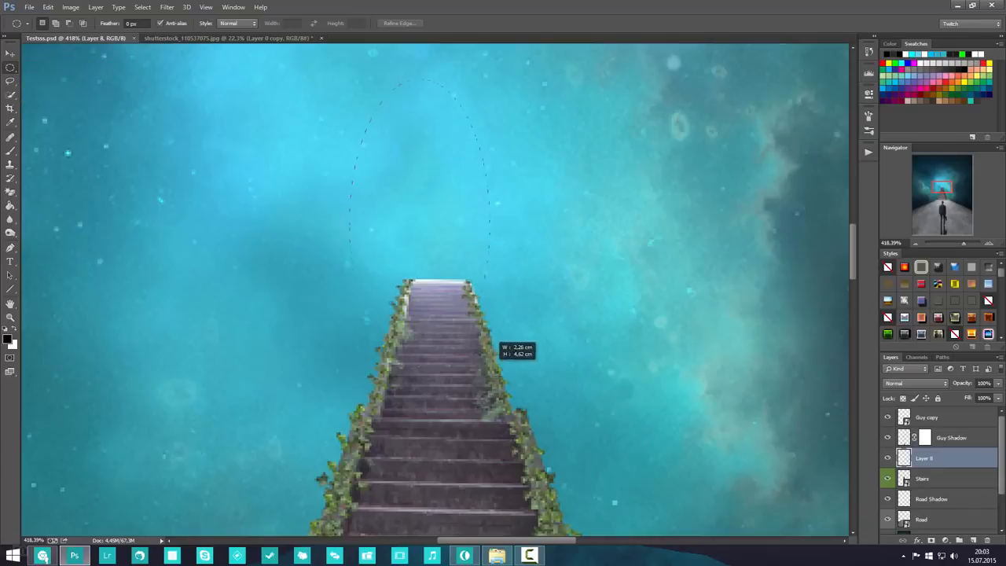
pyautogui.moveTo(491, 340); pyautogui.dragTo(512, 410)
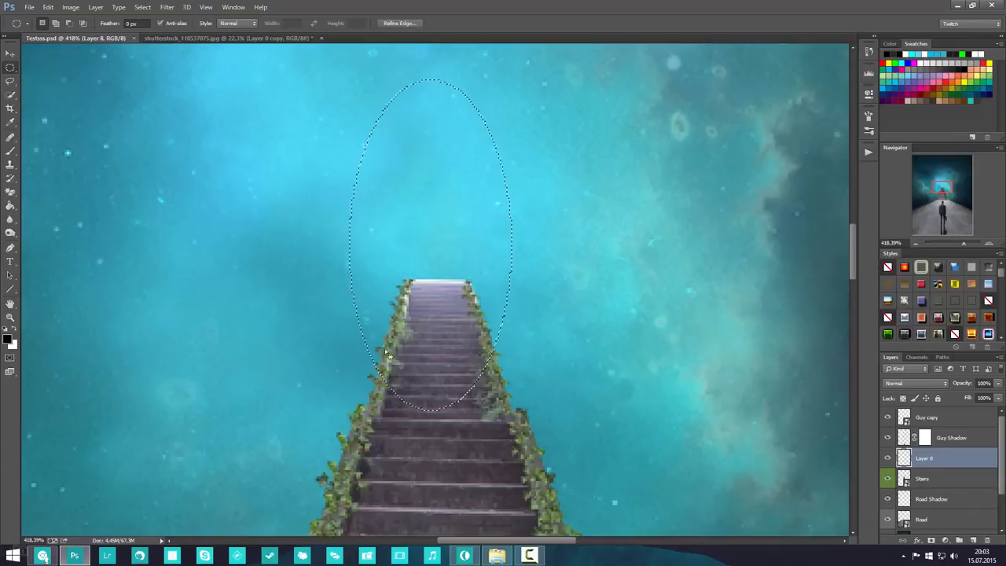
# - Fill the elliptical selection with bright cyan using the Paint Bucket tool and clear the selection
pyautogui.click(12, 152)
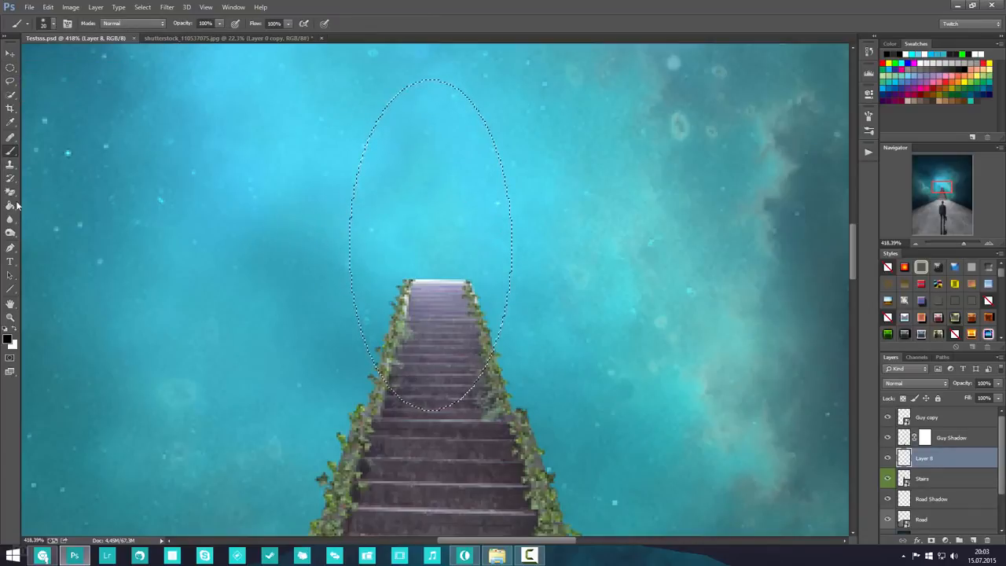
pyautogui.rightClick(10, 206)
pyautogui.click(56, 216)
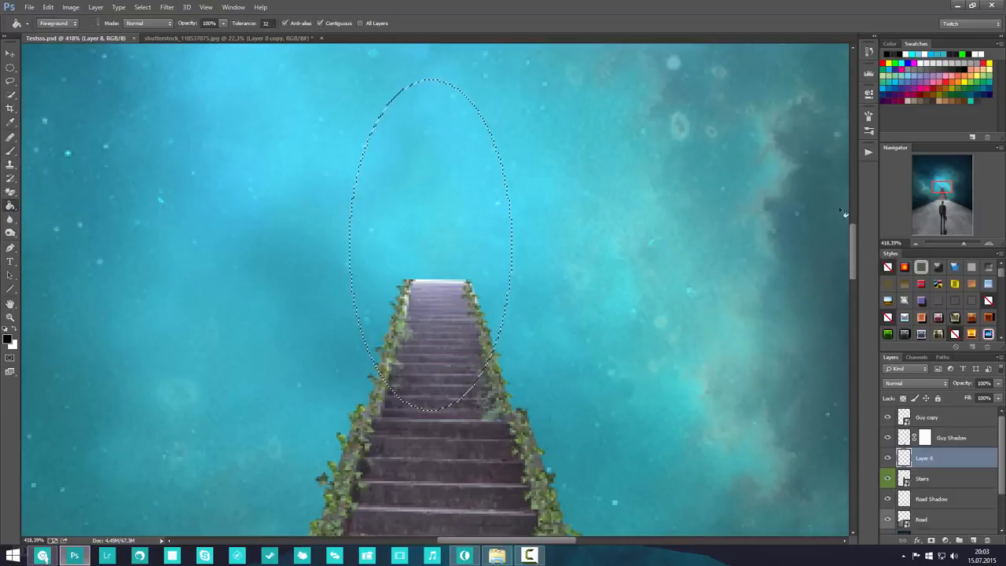
pyautogui.press('x')
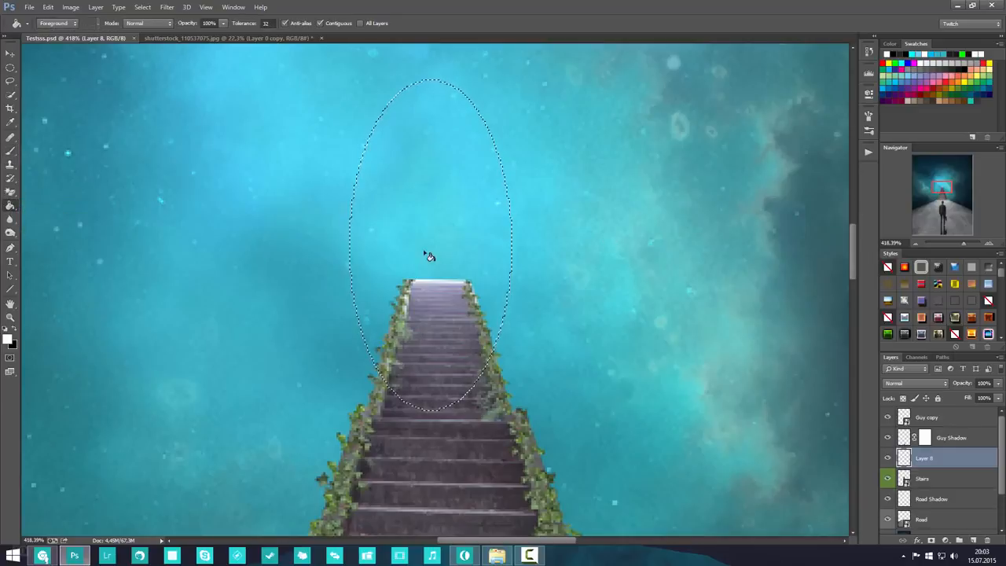
pyautogui.click(902, 61)
pyautogui.click(461, 228)
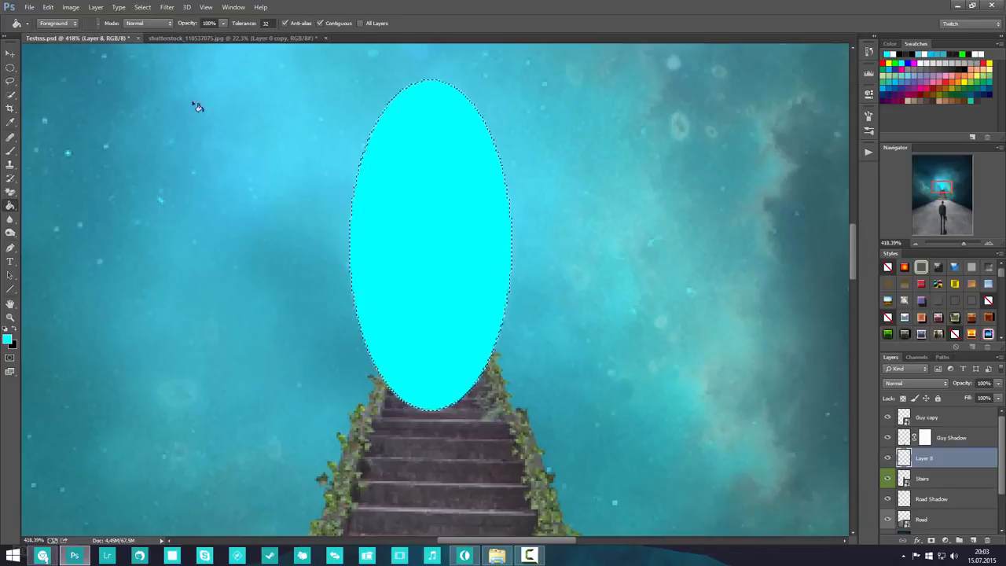
pyautogui.click(142, 8)
pyautogui.click(152, 29)
# - Delete the lower half of the cyan ellipse with a rectangular selection, leaving an arch, and deselect
pyautogui.click(11, 69)
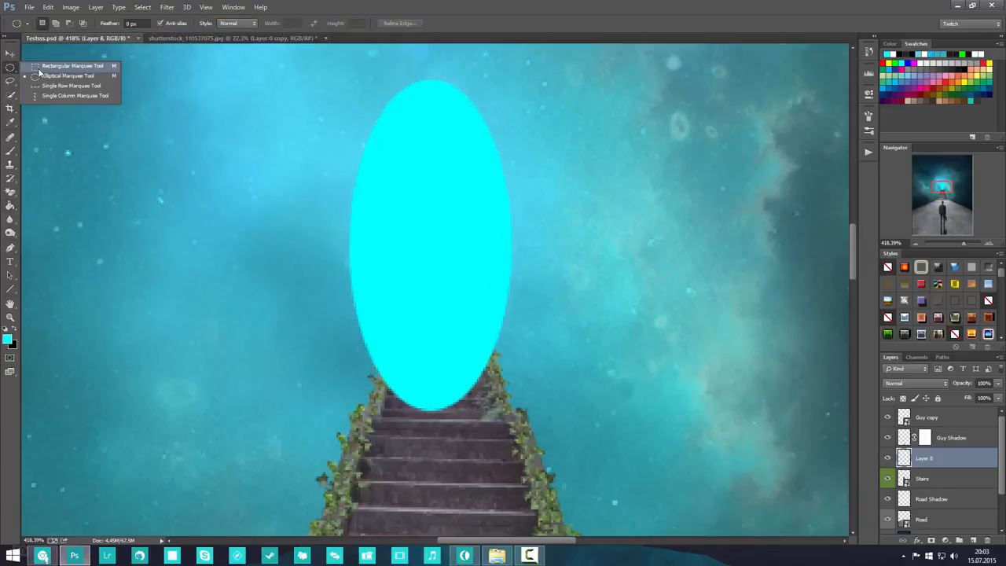
pyautogui.click(39, 68)
pyautogui.moveTo(271, 449); pyautogui.dragTo(607, 239)
pyautogui.press('Delete')
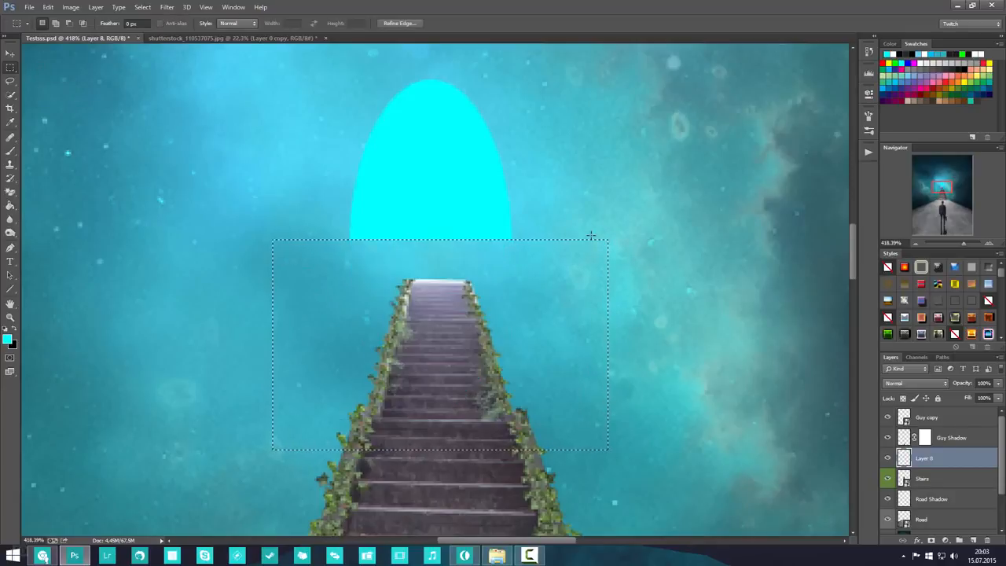
pyautogui.hotkey('ctrl', 'd')
# - Scale the cyan arch to about 40.5% width and 68.5% height so it stands on the stairs' top step
pyautogui.scroll(-5, 515, 250)
pyautogui.scroll(3, 887, 450)
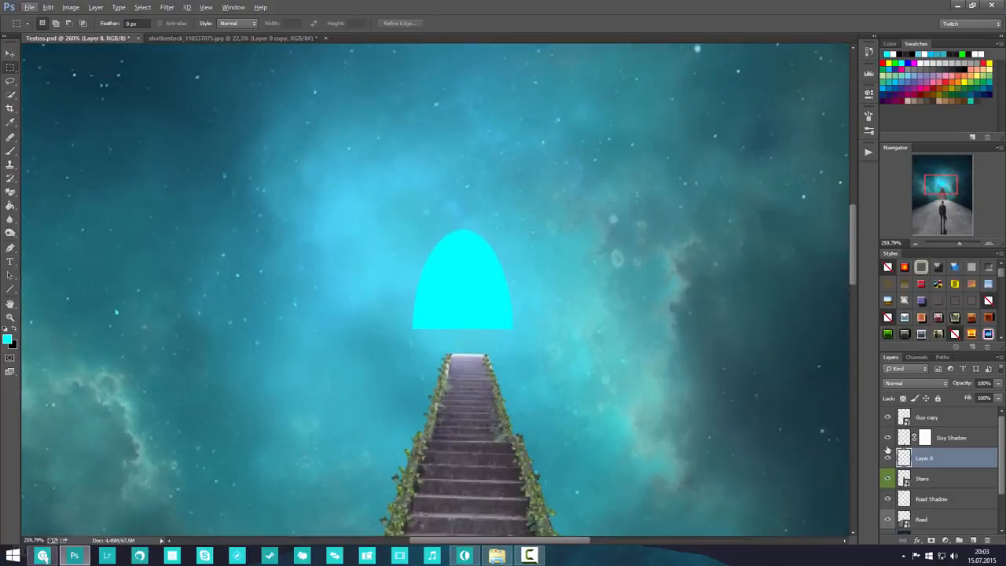
pyautogui.hotkey('ctrl', 't')
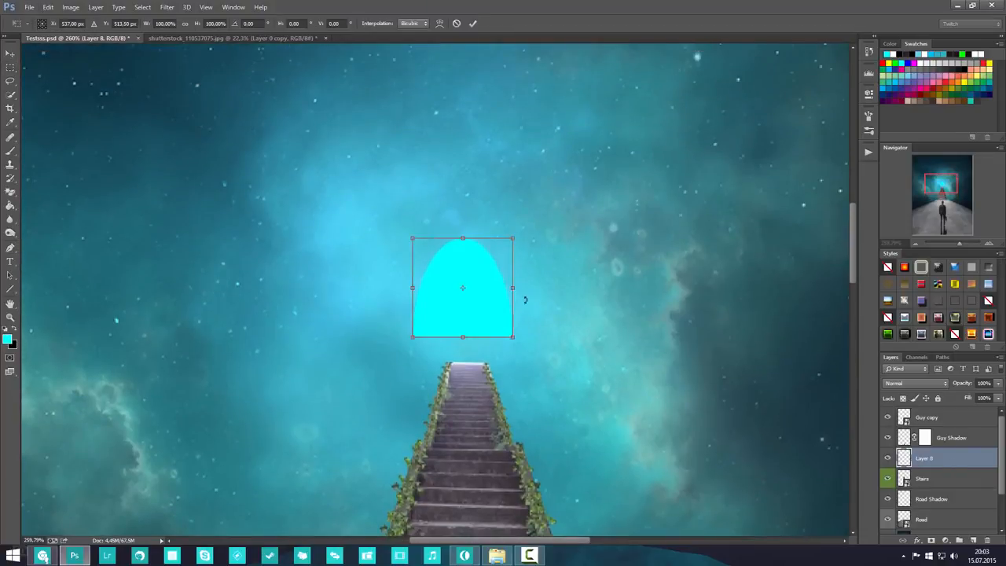
pyautogui.moveTo(462, 343); pyautogui.dragTo(463, 361)
pyautogui.scroll(2, 469, 341)
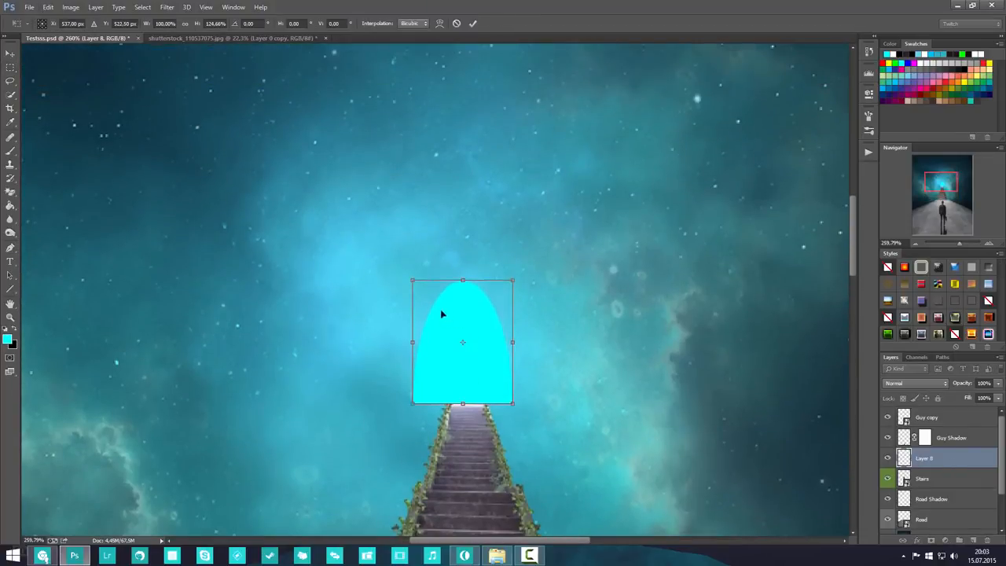
pyautogui.scroll(-3, 441, 309)
pyautogui.moveTo(411, 230); pyautogui.dragTo(444, 261)
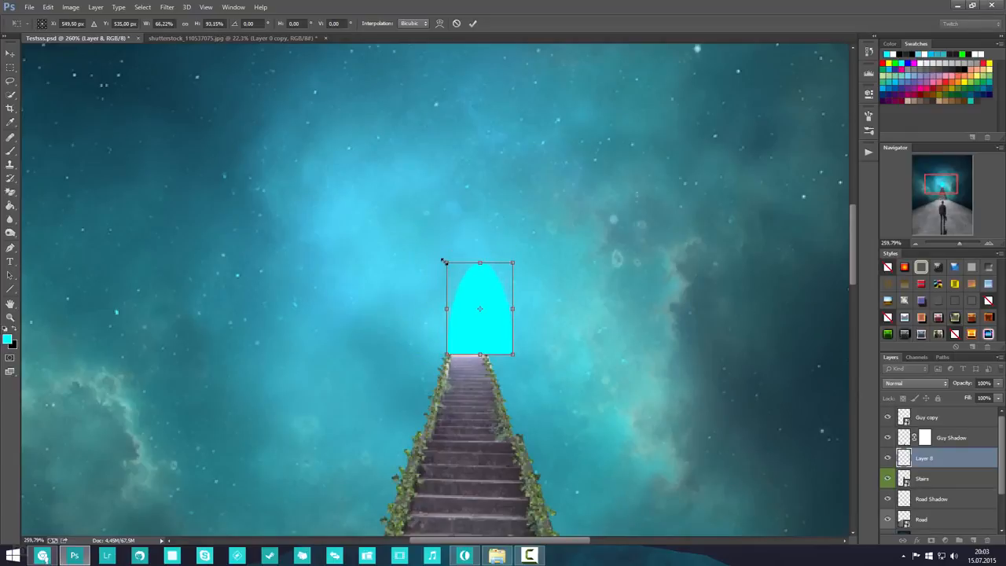
pyautogui.moveTo(513, 263); pyautogui.dragTo(466, 289)
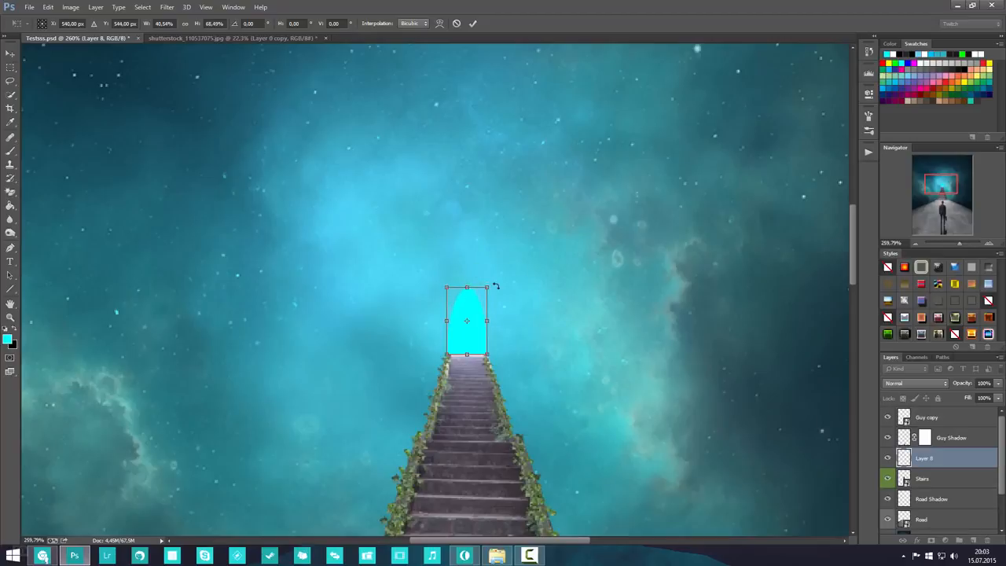
pyautogui.press('Return')
# - Rename the layer holding the cyan arch as Portal
pyautogui.scroll(4, 493, 348)
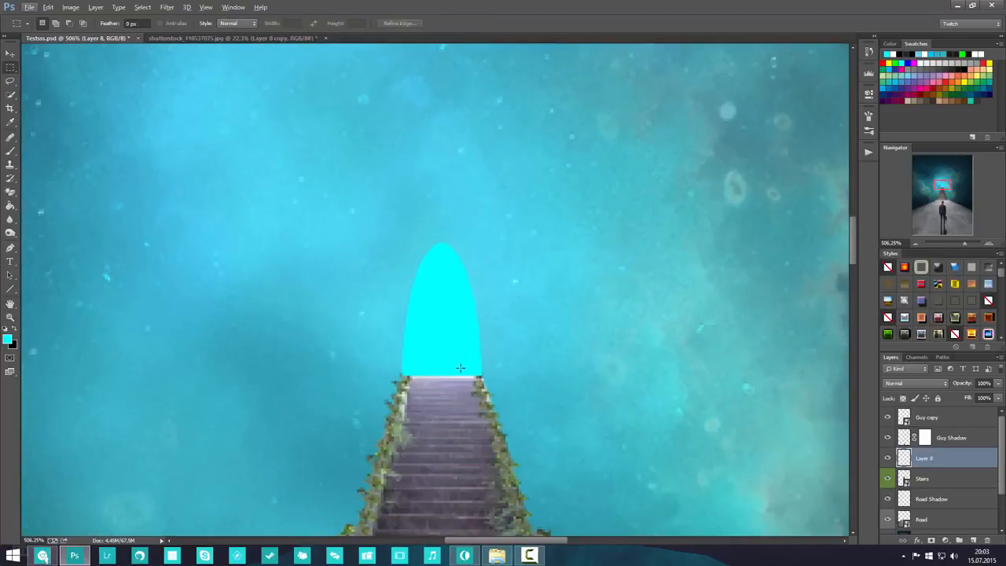
pyautogui.scroll(2, 447, 329)
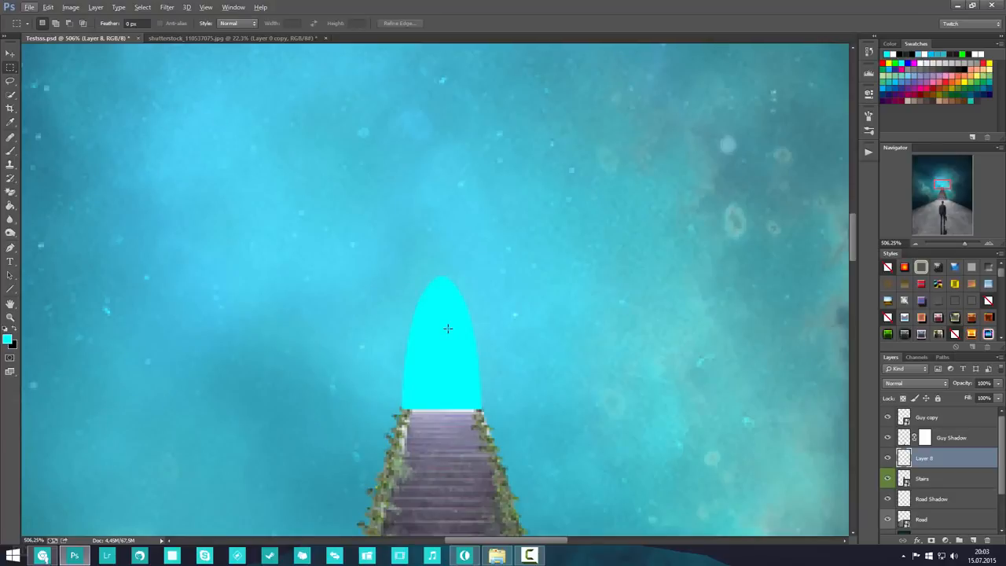
pyautogui.scroll(-4, 448, 329)
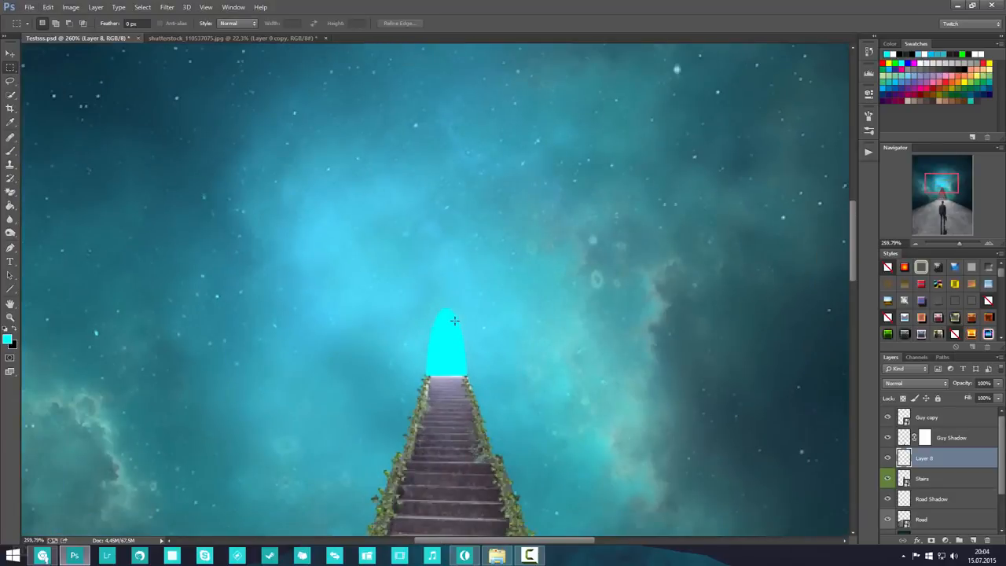
pyautogui.scroll(-4, 454, 320)
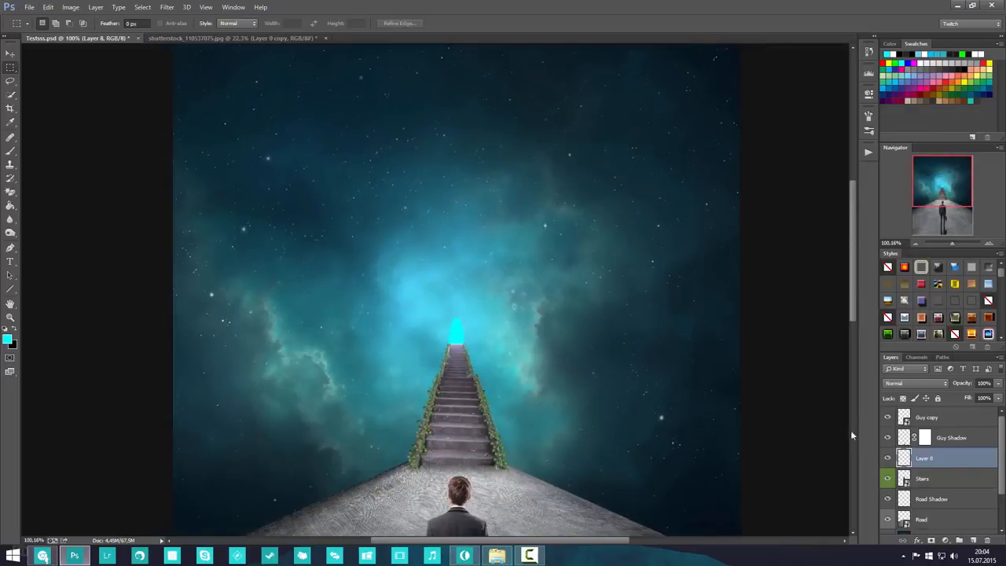
pyautogui.scroll(4, 400, 324)
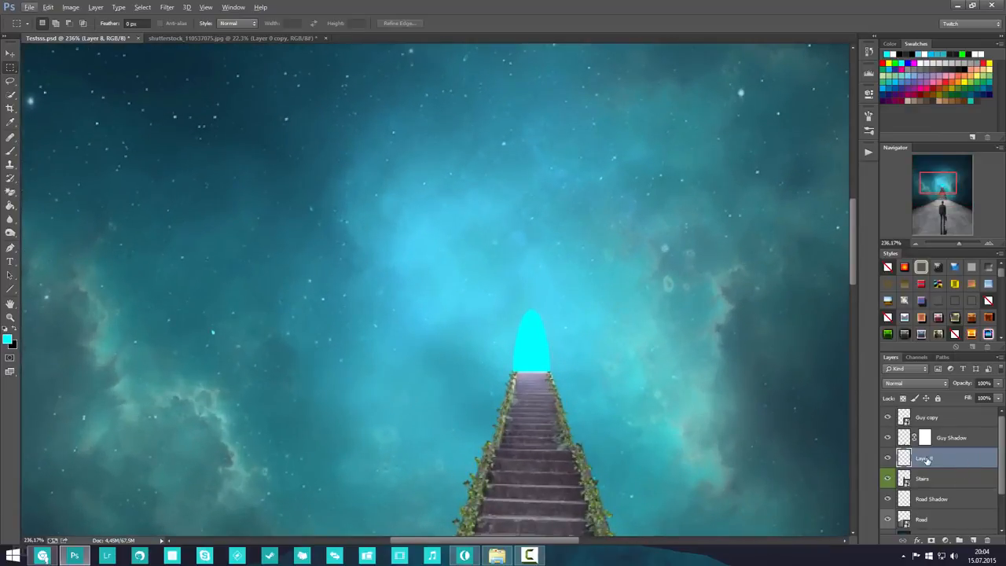
pyautogui.doubleClick(926, 459)
pyautogui.write('Portal')
pyautogui.press('Return')
# - Duplicate the Portal layer and apply a Gaussian Blur to the copy for a soft glow around the arch
pyautogui.moveTo(942, 466); pyautogui.dragTo(973, 541)
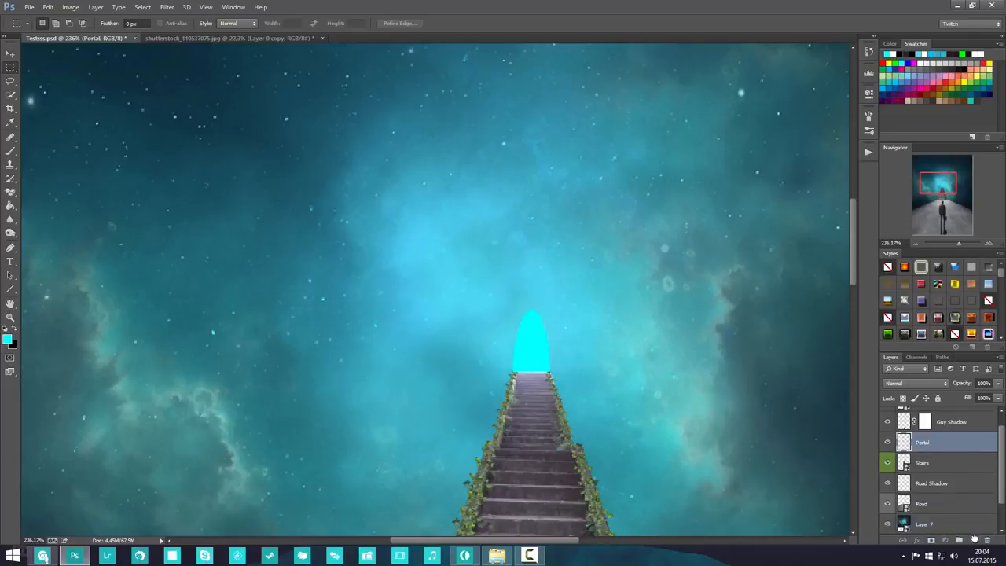
pyautogui.click(167, 7)
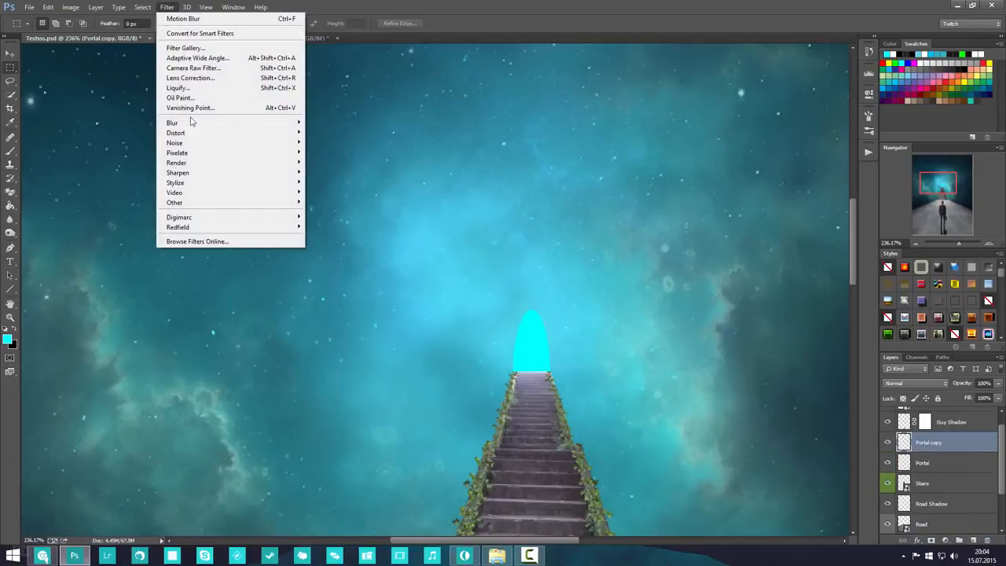
pyautogui.moveTo(191, 123)
pyautogui.click(338, 198)
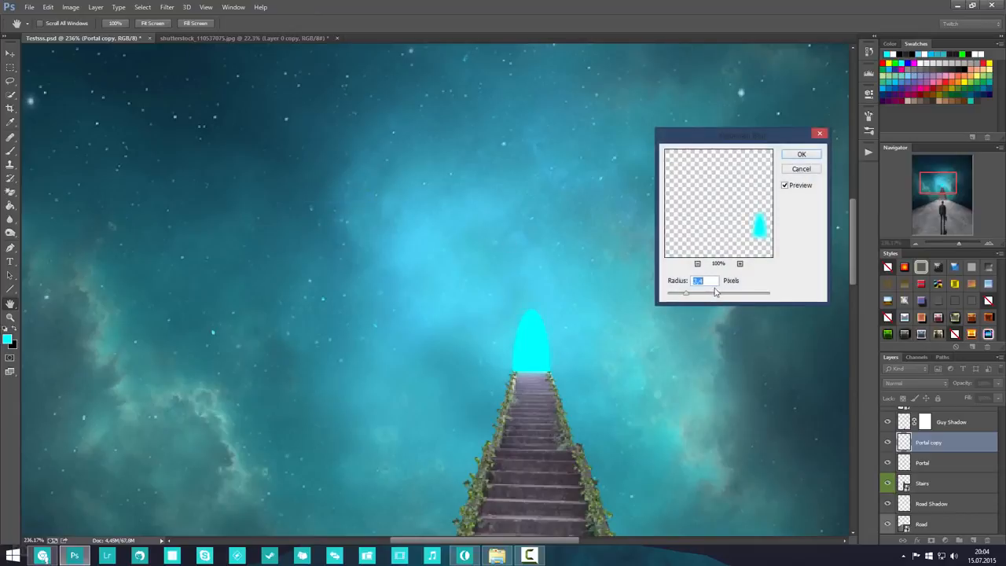
pyautogui.moveTo(693, 297); pyautogui.dragTo(696, 297)
pyautogui.click(708, 294)
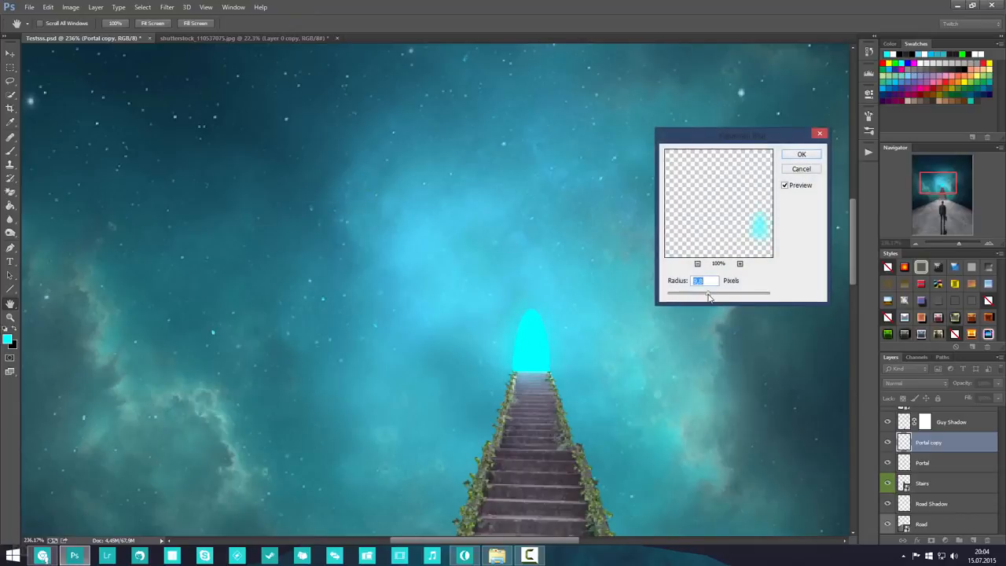
pyautogui.click(802, 155)
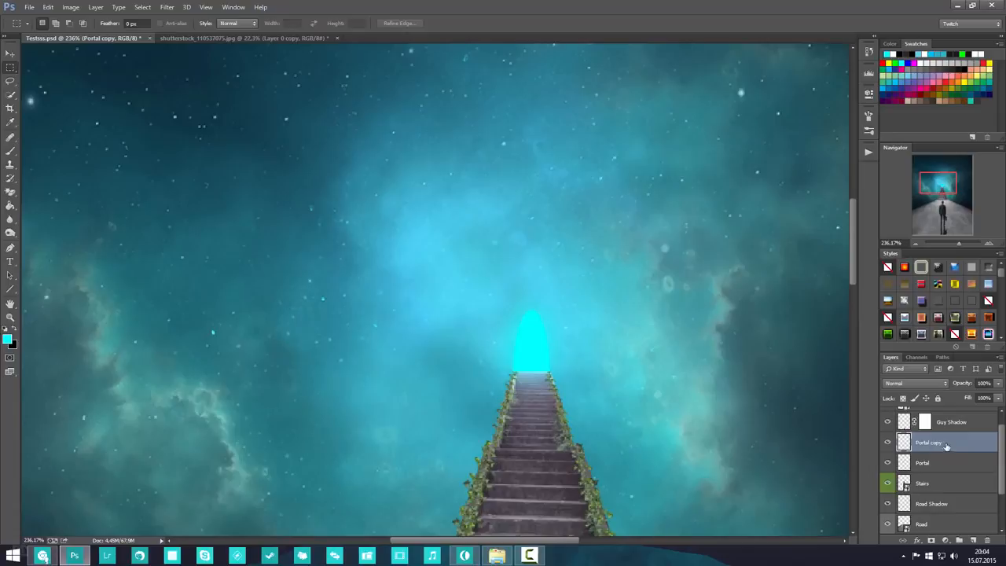
# - Duplicate the blurred Portal copy layer and apply a Motion Blur to the duplicate at a 90° angle with a distance of about 230 pixels
pyautogui.moveTo(946, 446); pyautogui.dragTo(973, 541)
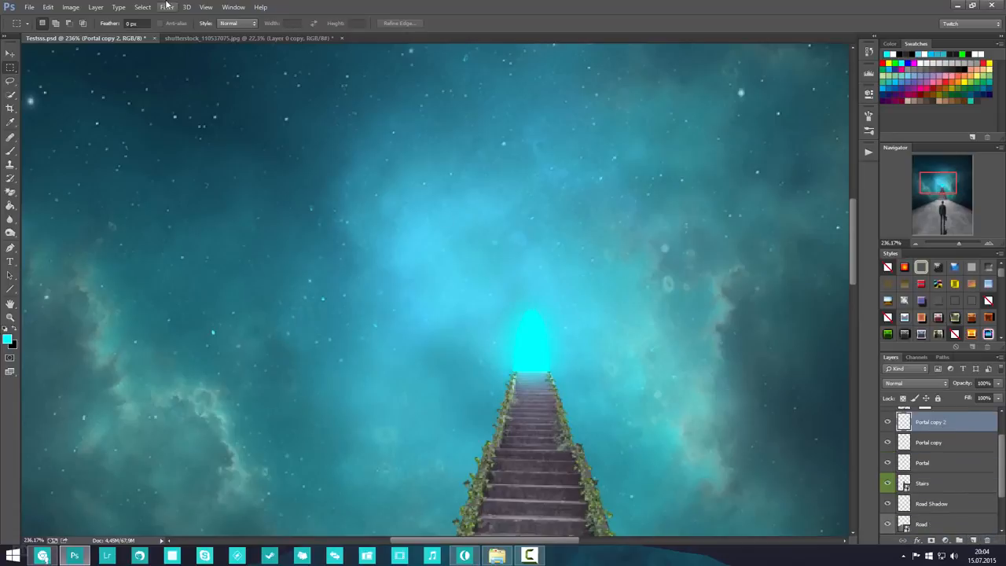
pyautogui.click(167, 7)
pyautogui.moveTo(197, 126)
pyautogui.click(346, 214)
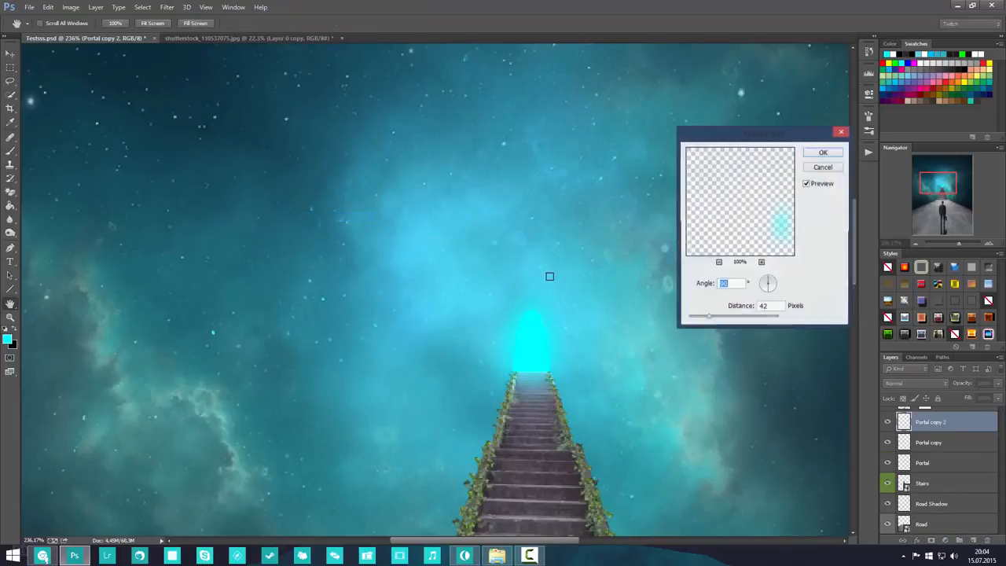
pyautogui.moveTo(708, 316); pyautogui.dragTo(738, 319)
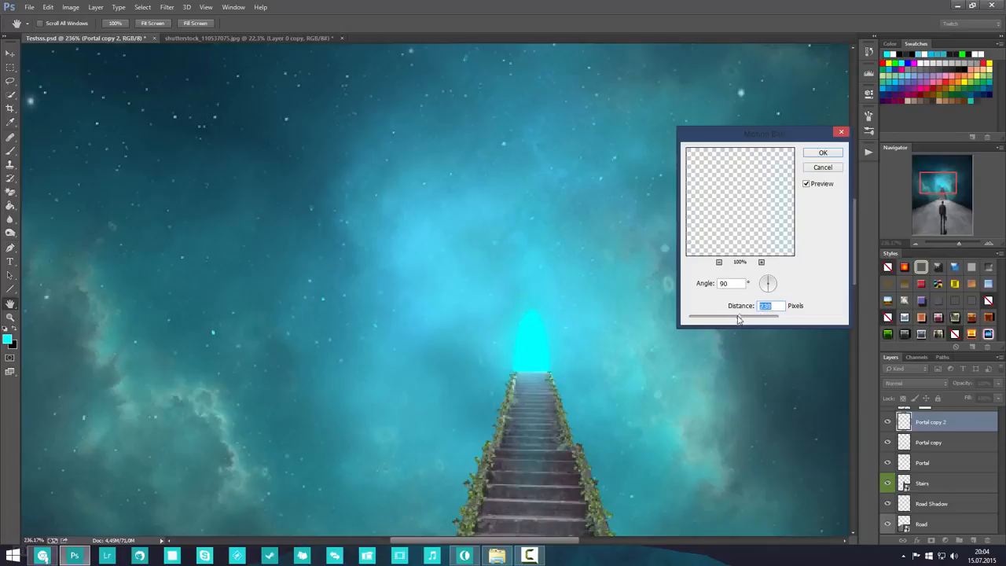
pyautogui.click(823, 153)
# - Set the blend mode of the Portal copy layer to Color Dodge
pyautogui.scroll(-5, 612, 311)
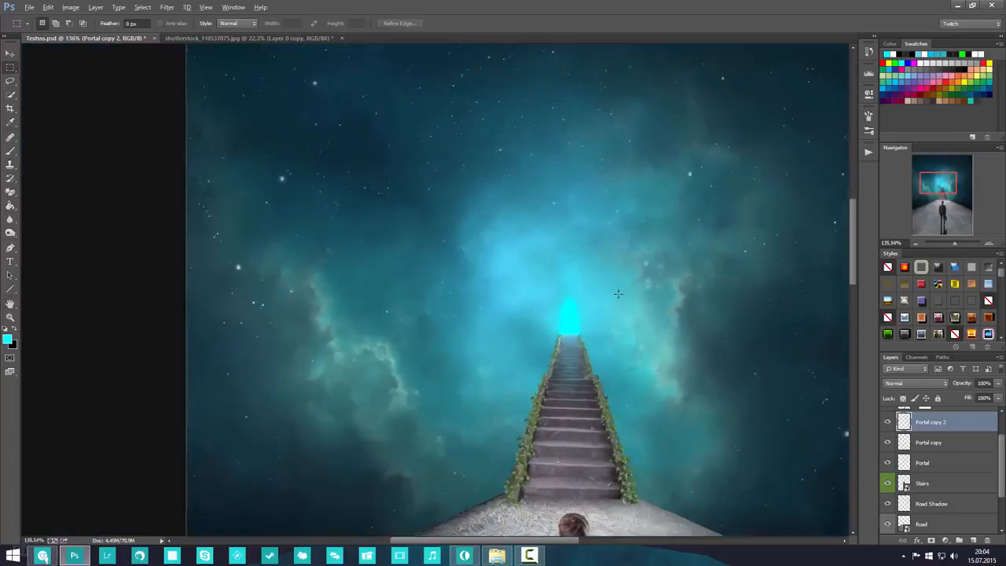
pyautogui.scroll(1, 593, 294)
pyautogui.scroll(-4, 628, 326)
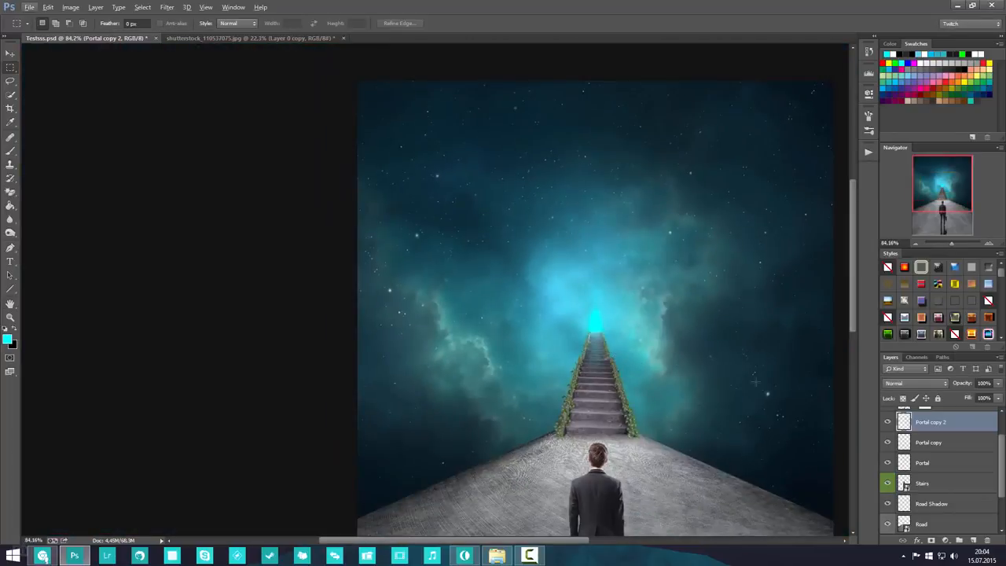
pyautogui.scroll(4, 659, 362)
pyautogui.click(957, 442)
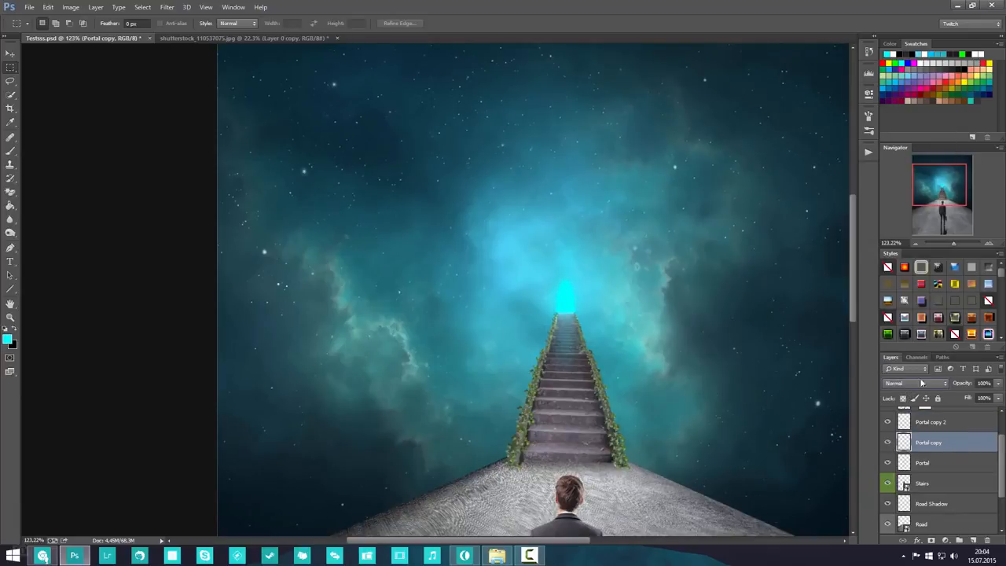
pyautogui.click(912, 384)
pyautogui.click(908, 205)
pyautogui.click(912, 383)
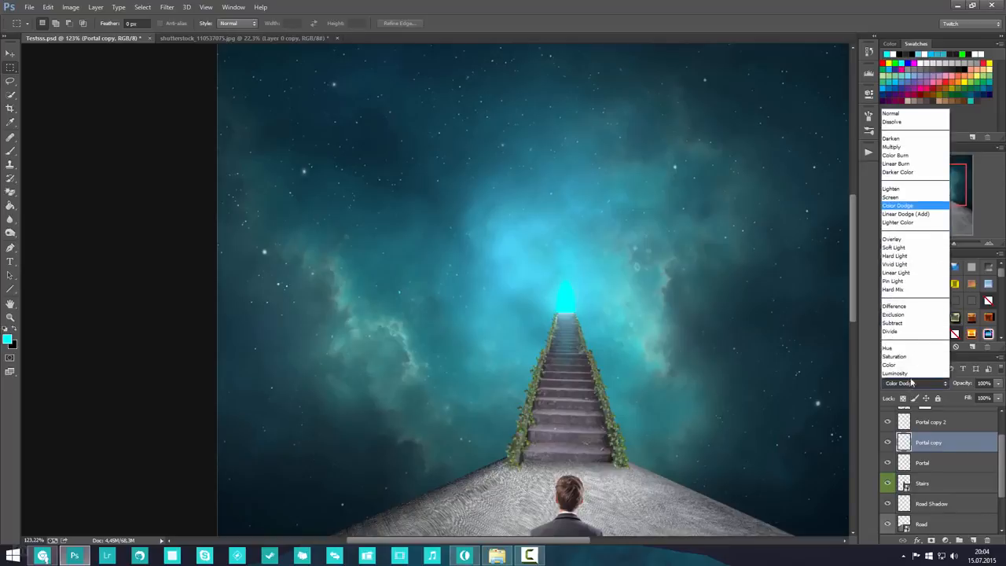
pyautogui.click(915, 209)
# - Try Color Dodge on the Portal copy 2 layer, settle on the Overlay blend mode, and save the document
pyautogui.click(908, 422)
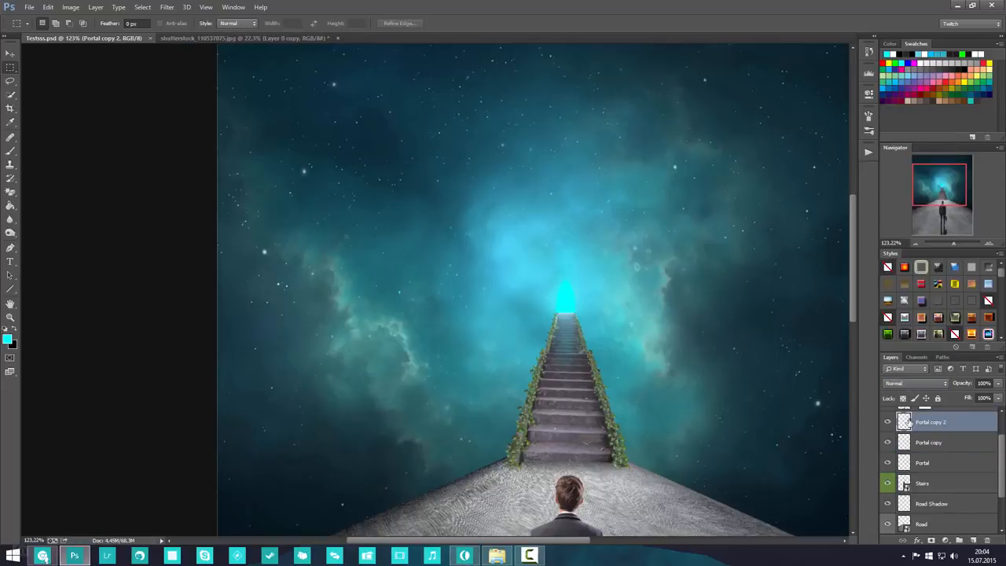
pyautogui.click(917, 384)
pyautogui.click(905, 207)
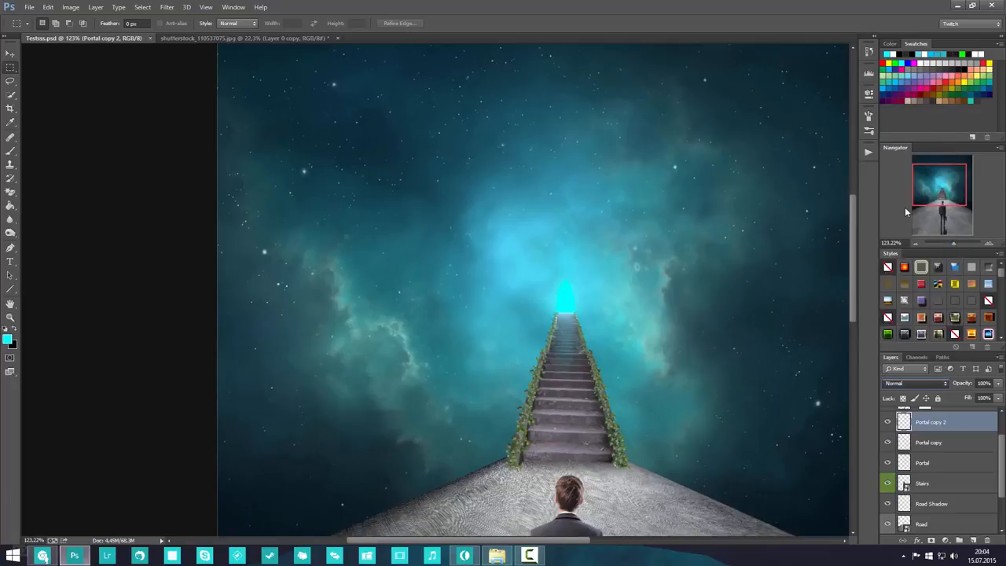
pyautogui.click(903, 385)
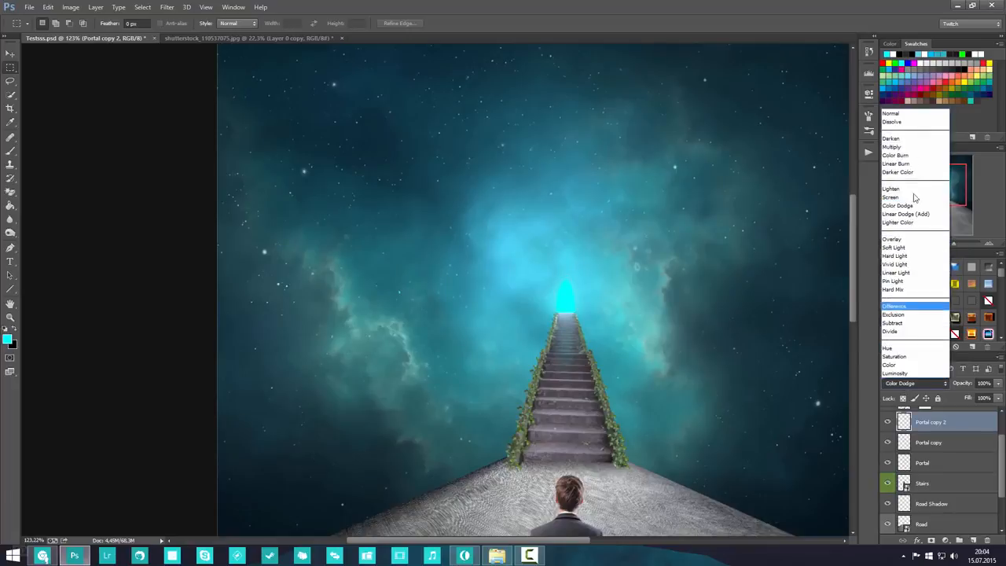
pyautogui.click(904, 195)
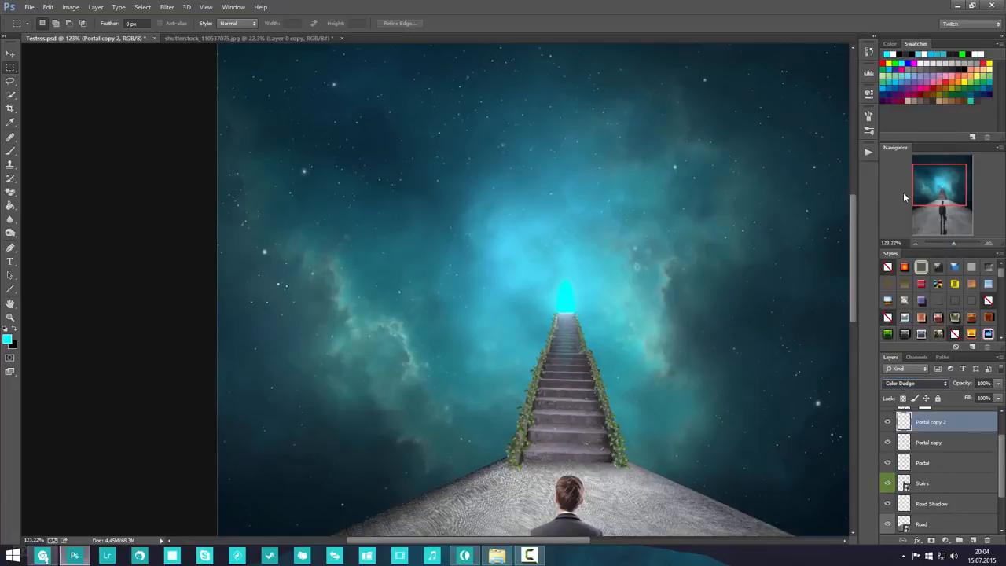
pyautogui.click(916, 385)
pyautogui.click(897, 255)
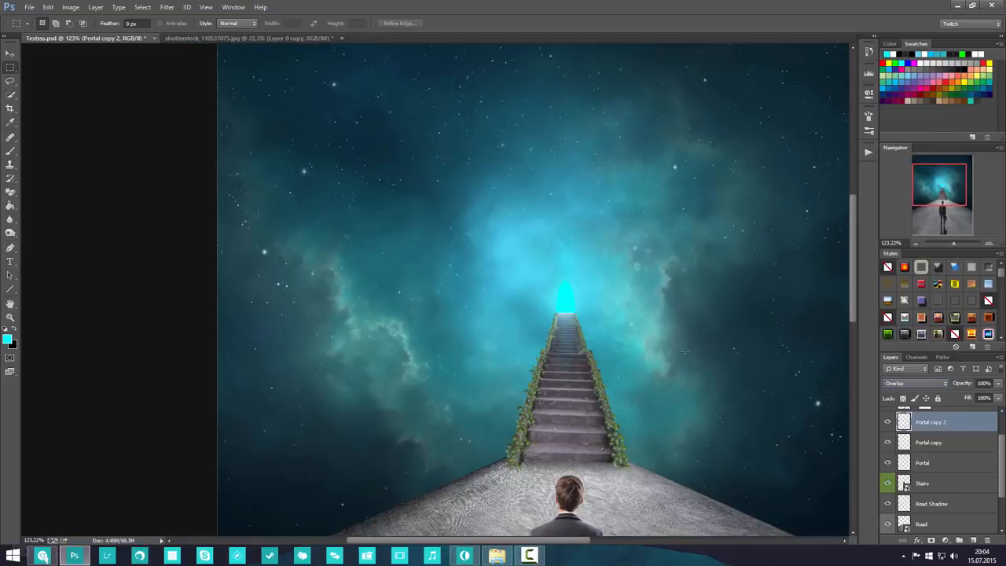
pyautogui.hotkey('ctrl', 's')
# - Examine the glowing portal at the top of the stairs up close and within the whole composition
pyautogui.scroll(10, 592, 366)
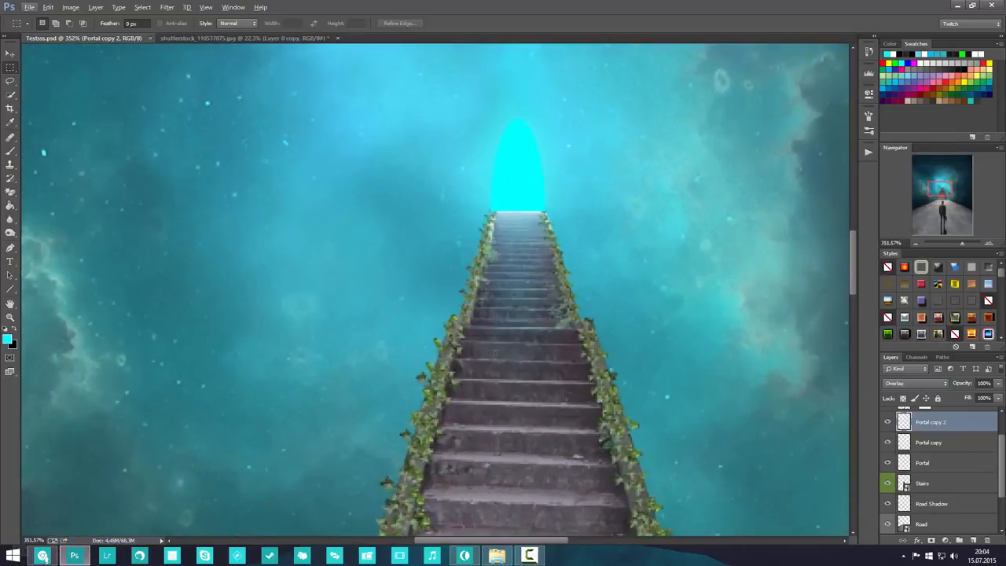
pyautogui.scroll(2, 496, 350)
pyautogui.scroll(-8, 540, 358)
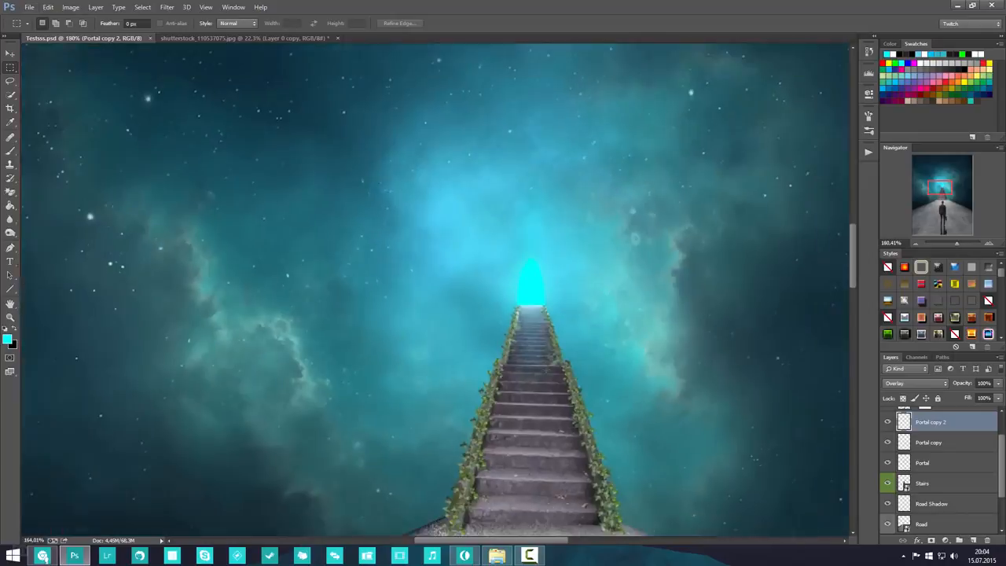
pyautogui.scroll(6, 537, 366)
pyautogui.scroll(-5, 535, 358)
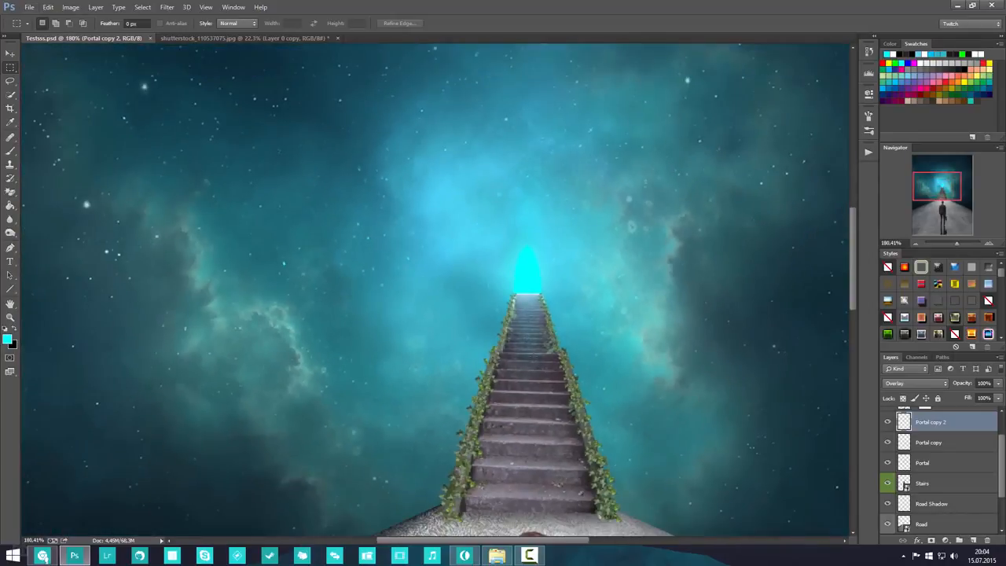
pyautogui.scroll(-5, 441, 362)
pyautogui.scroll(1, 434, 358)
pyautogui.scroll(-1, 434, 358)
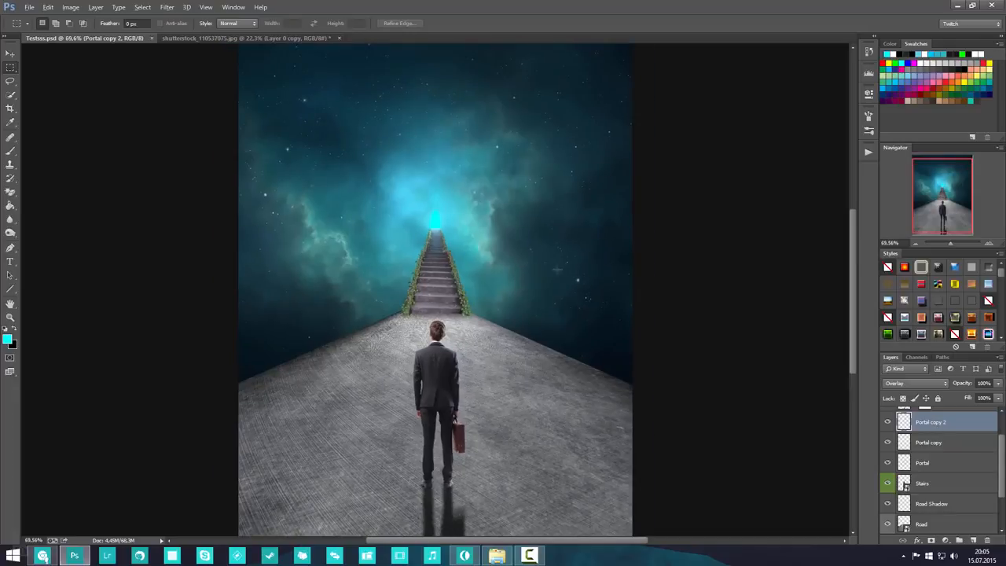
pyautogui.scroll(-3, 558, 271)
pyautogui.scroll(2, 487, 286)
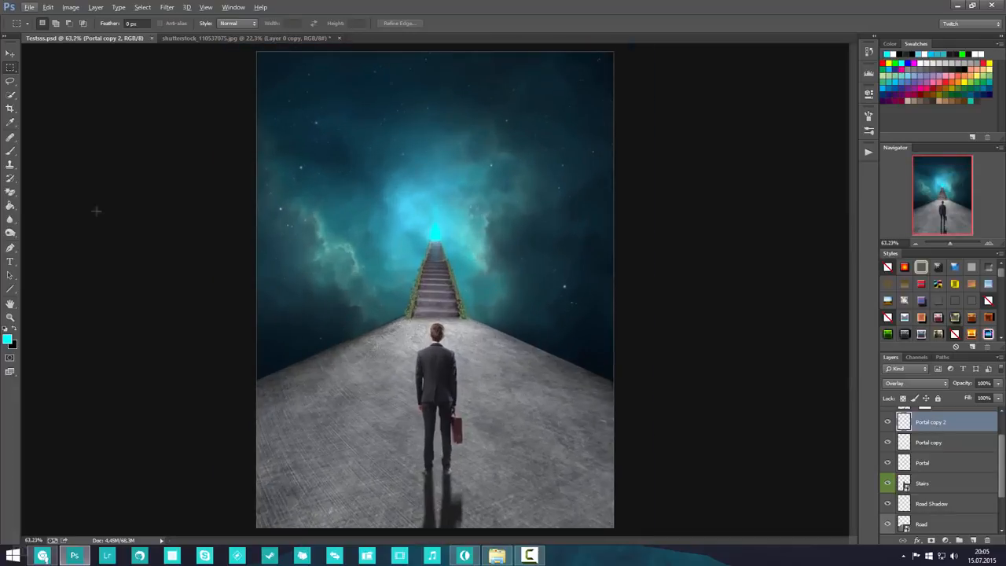
# - Rename the nebula background layer as BG
pyautogui.scroll(-3, 967, 470)
pyautogui.click(932, 493)
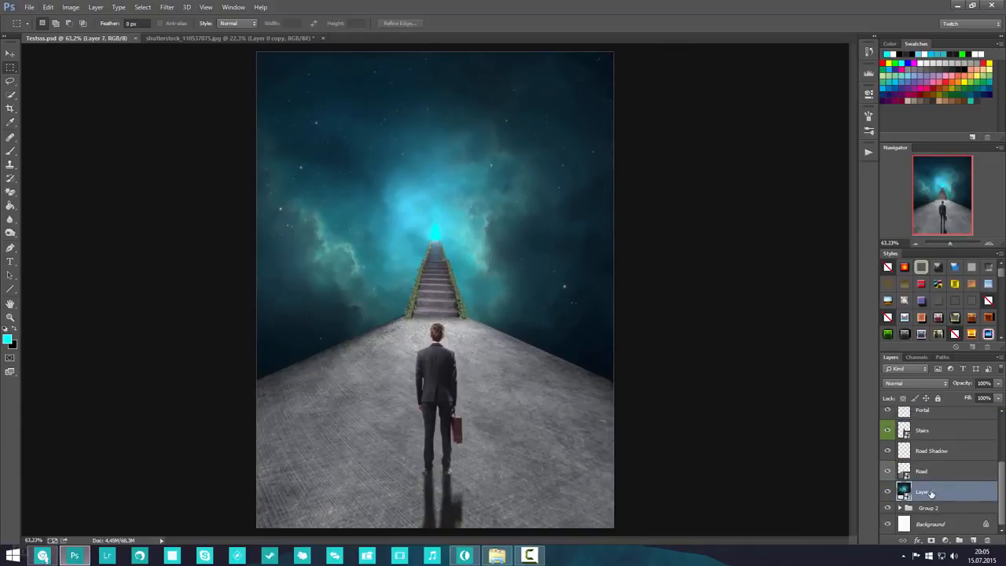
pyautogui.write('BG')
pyautogui.press('Return')
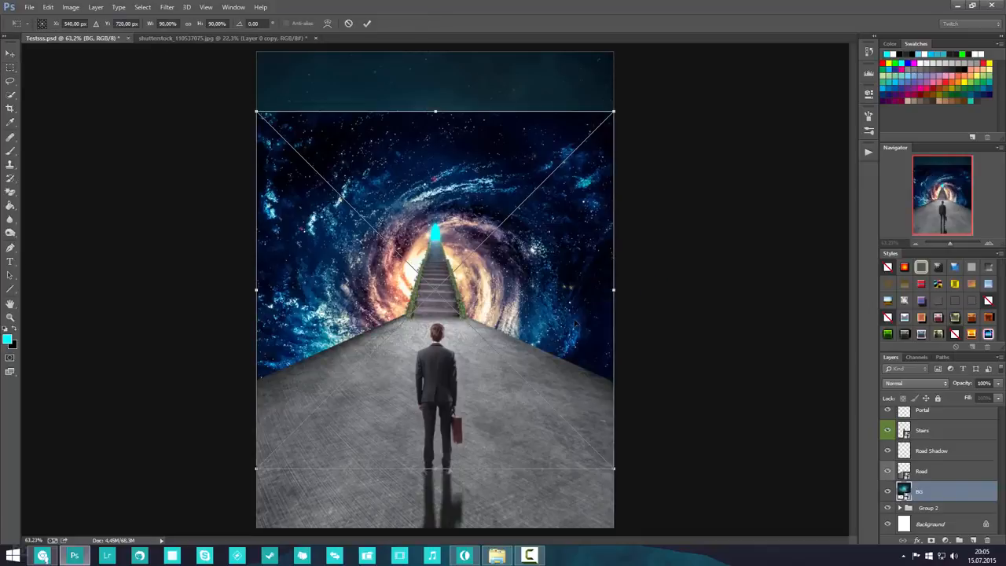
# - Place the spiral galaxy image shutterstock_120684655 above the BG layer, centre its core behind the portal, and enlarge it to about 94.8% width
pyautogui.moveTo(564, 288); pyautogui.dragTo(567, 213)
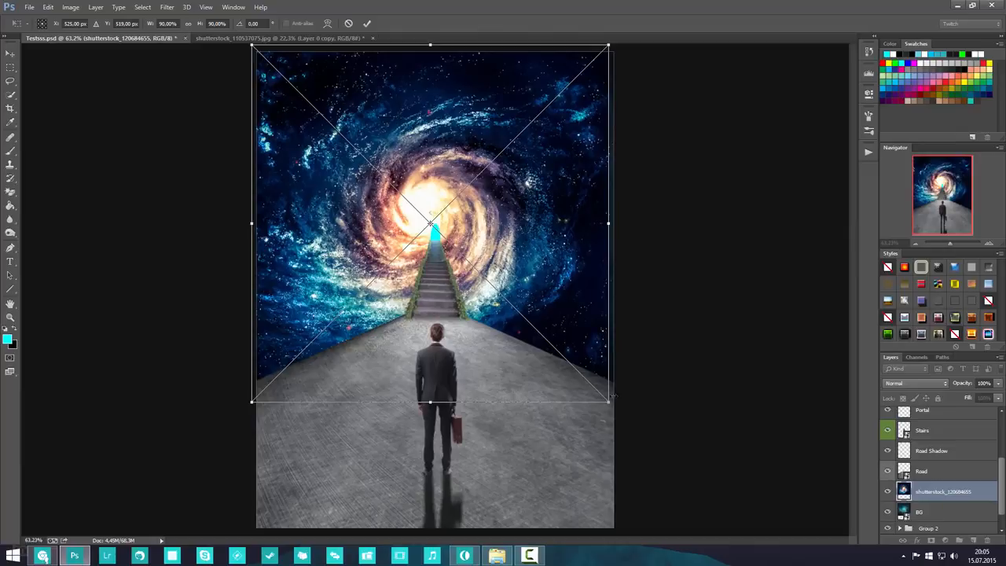
pyautogui.moveTo(612, 397); pyautogui.dragTo(635, 408)
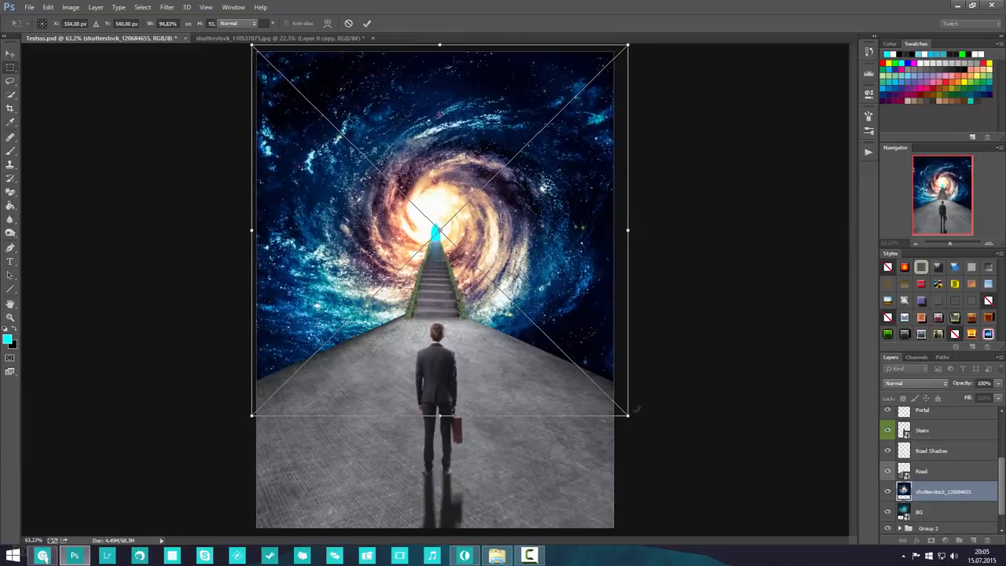
pyautogui.press('Return')
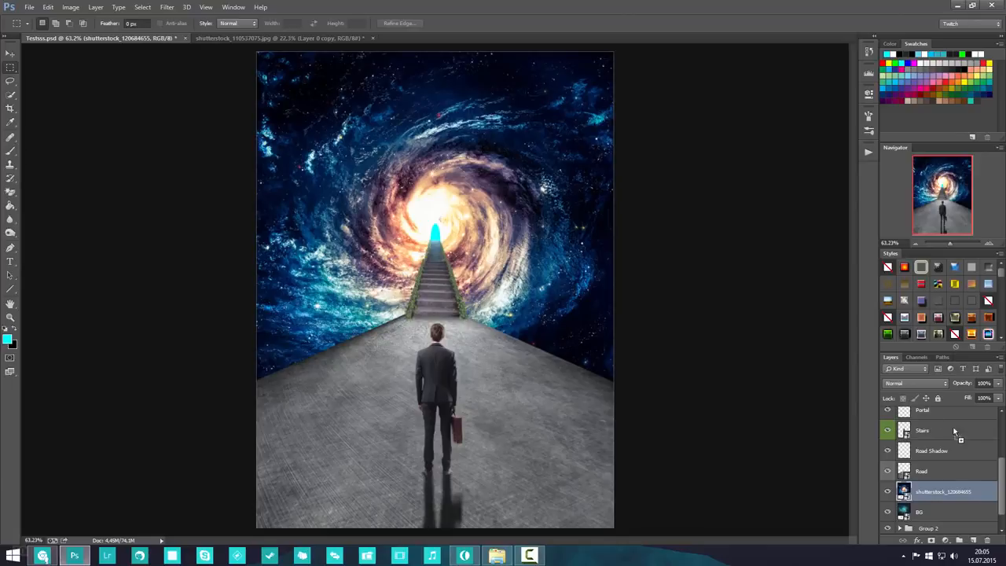
# - Open the galaxy smart object's source image to view it, and close it again
pyautogui.doubleClick(905, 490)
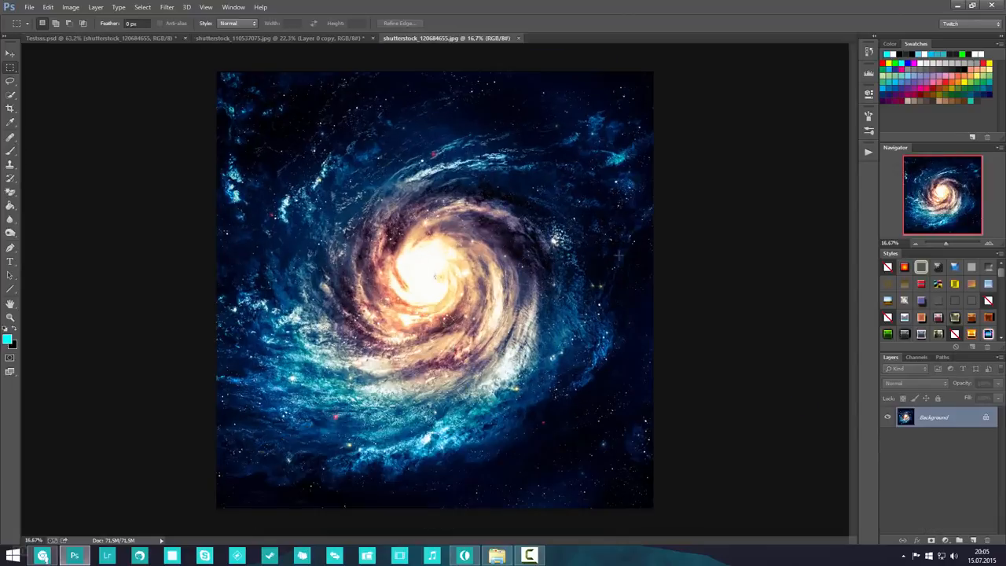
pyautogui.click(517, 38)
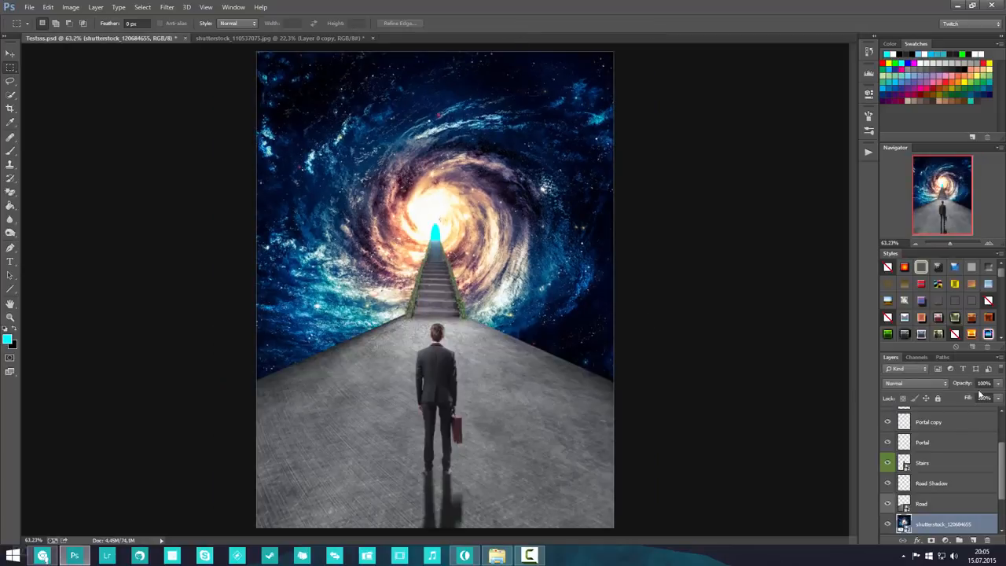
# - Blend the spiral galaxy layer into the background using Overlay mode at 17% opacity
pyautogui.click(939, 383)
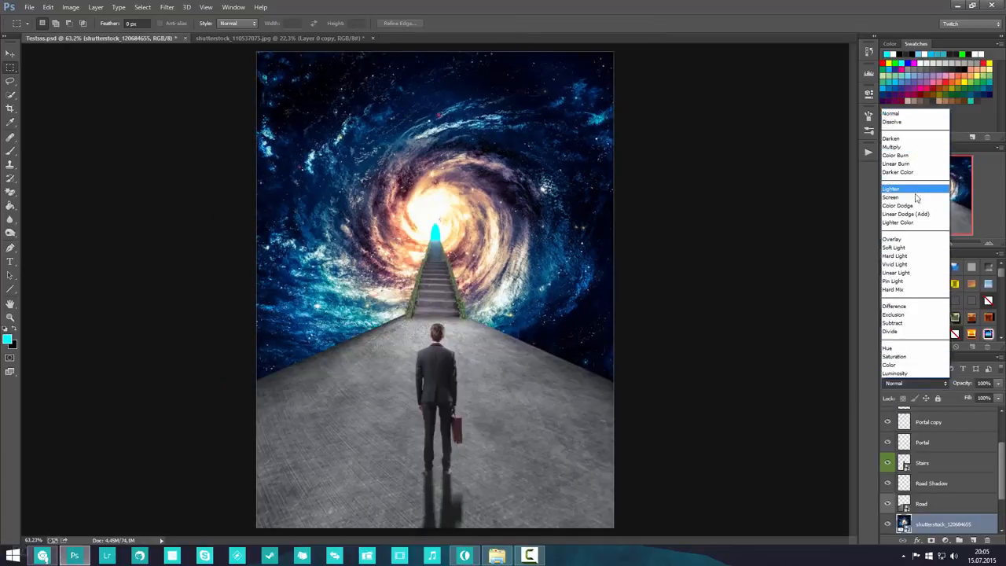
pyautogui.click(912, 238)
pyautogui.moveTo(957, 388); pyautogui.dragTo(772, 398)
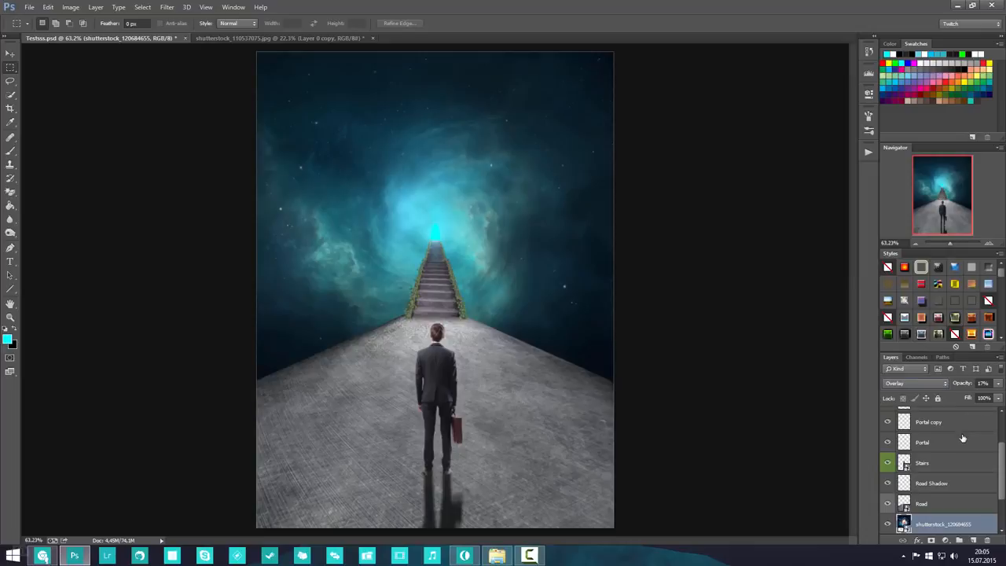
# - Move the Portal layer down slightly so the arch's base covers the bright strip on the stairs' top edge
pyautogui.scroll(3, 429, 177)
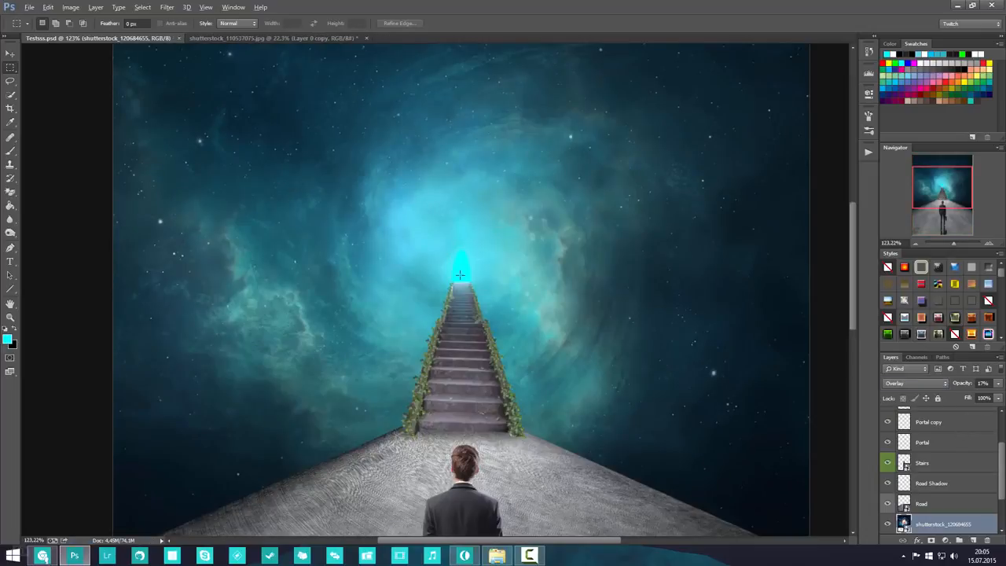
pyautogui.scroll(8, 460, 275)
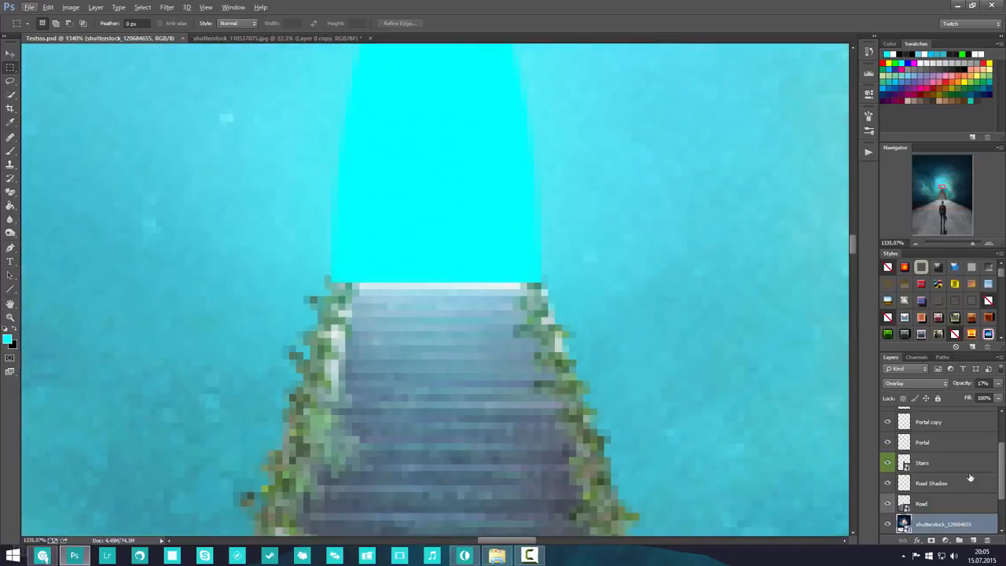
pyautogui.scroll(2, 970, 478)
pyautogui.click(948, 483)
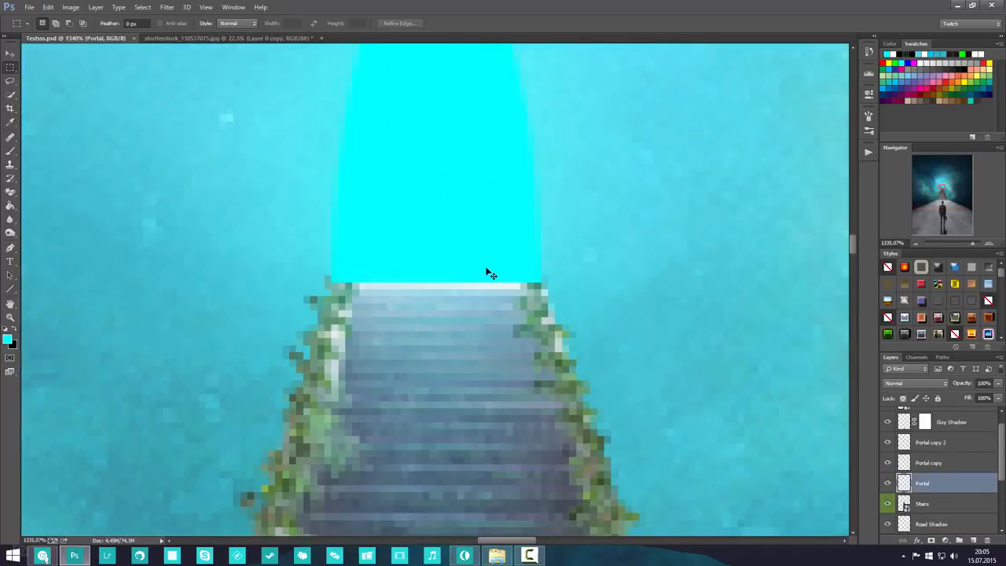
pyautogui.moveTo(487, 273); pyautogui.dragTo(488, 284)
pyautogui.scroll(-4, 489, 302)
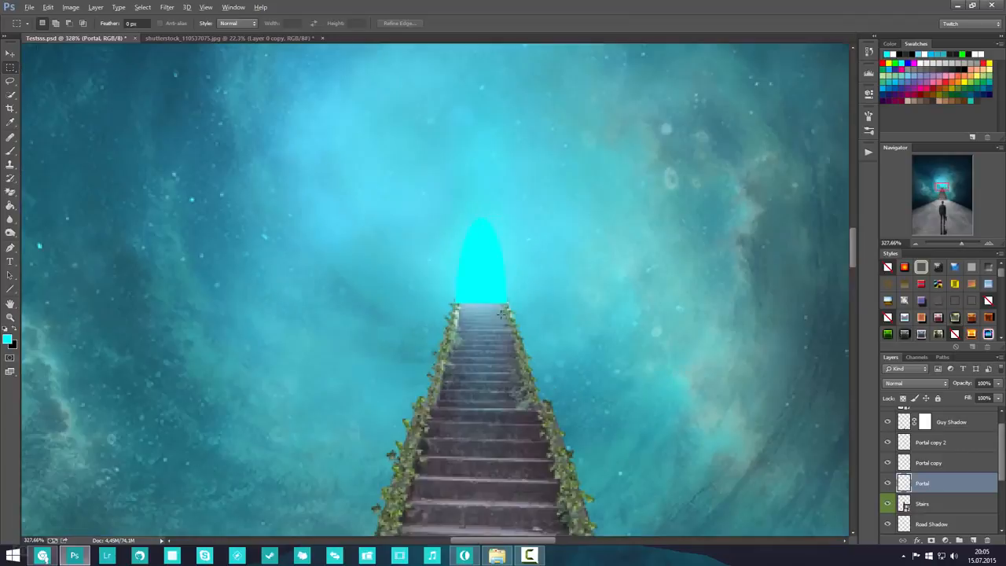
pyautogui.scroll(4, 489, 303)
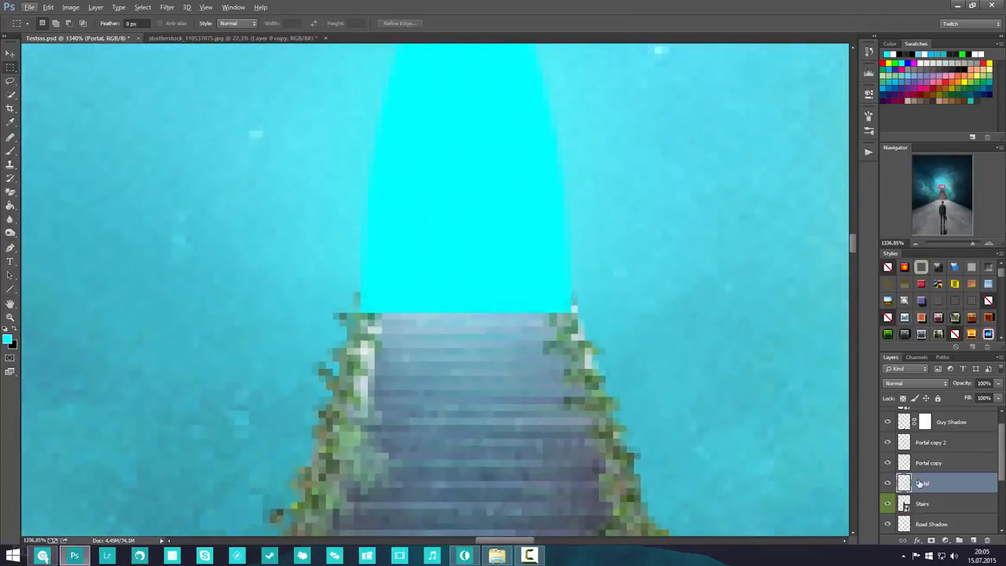
pyautogui.press('w')
pyautogui.rightClick(10, 191)
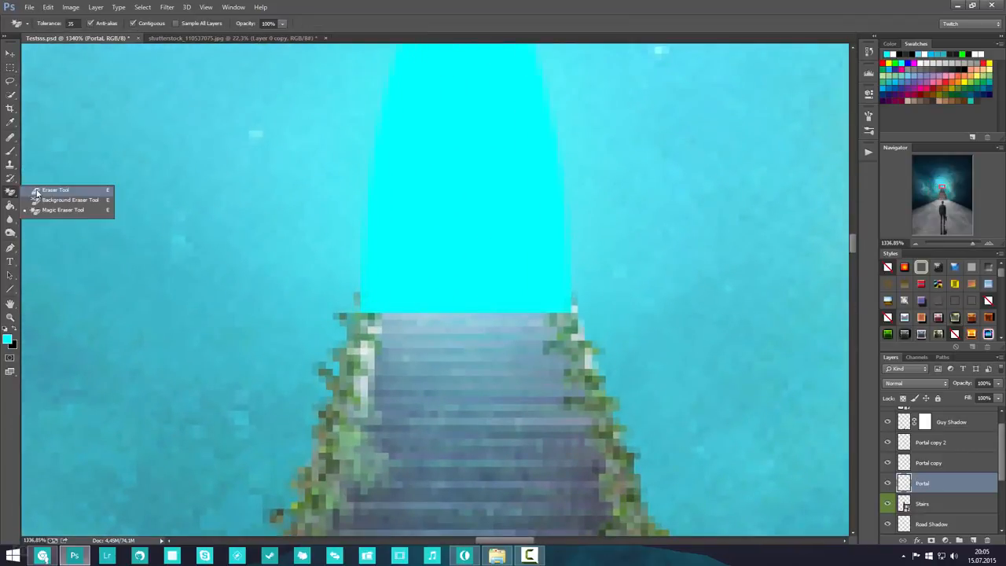
pyautogui.click(55, 191)
pyautogui.rightClick(457, 273)
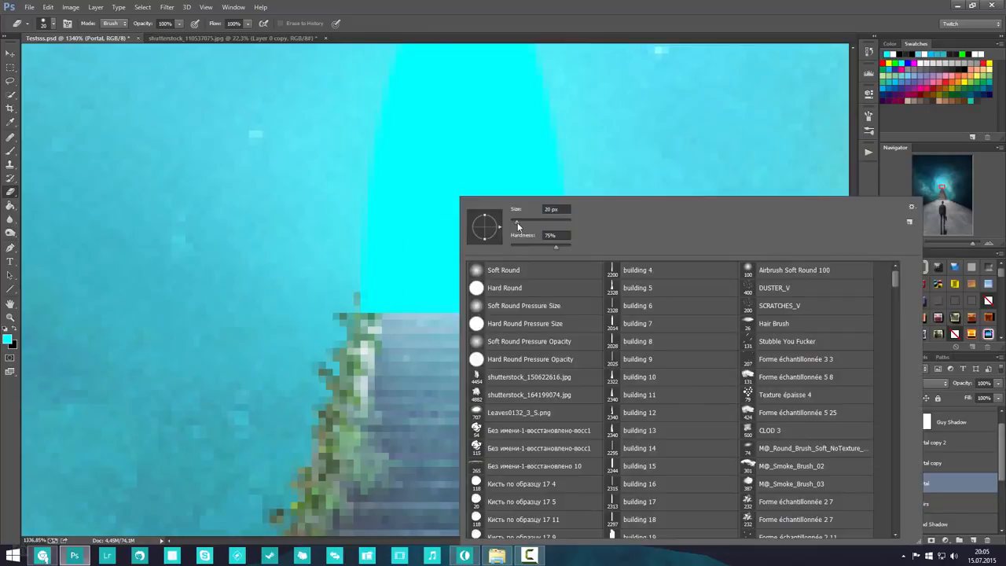
pyautogui.click(516, 223)
# - Mask the Portal layer with a soft 10 px black brush to uncover the ivy at the arch's base corners, and save the document
pyautogui.click(972, 485)
pyautogui.click(931, 540)
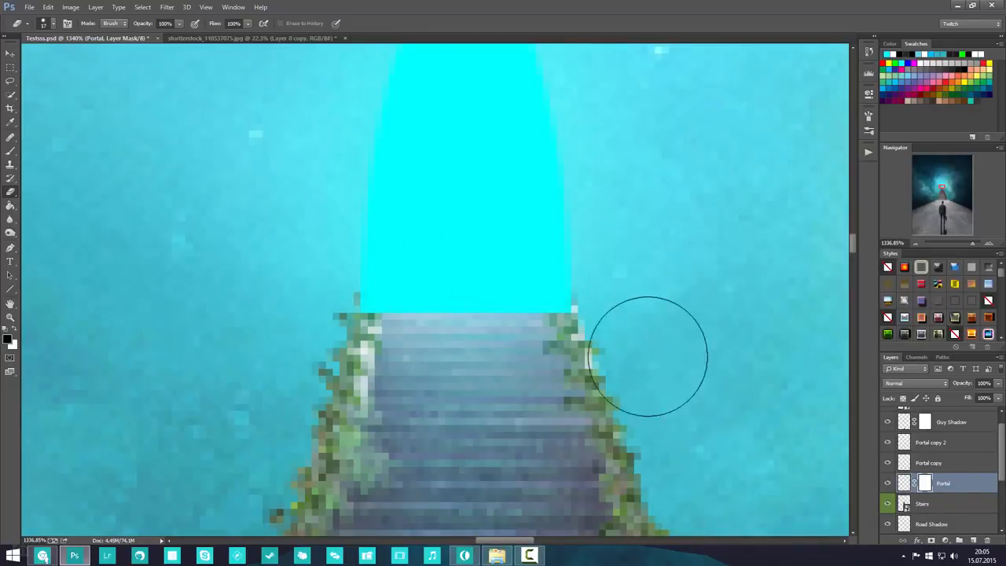
pyautogui.click(10, 151)
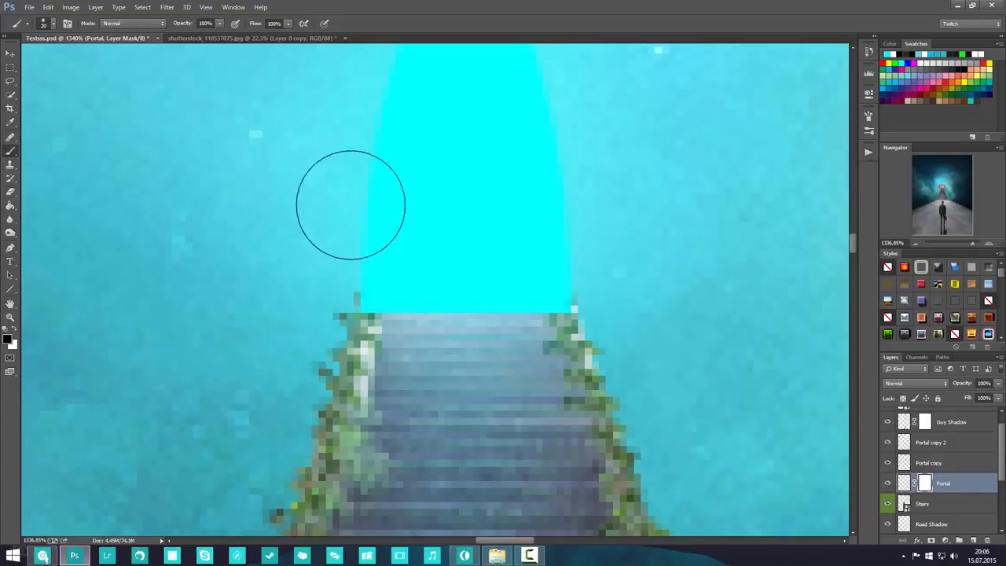
pyautogui.rightClick(425, 201)
pyautogui.click(475, 222)
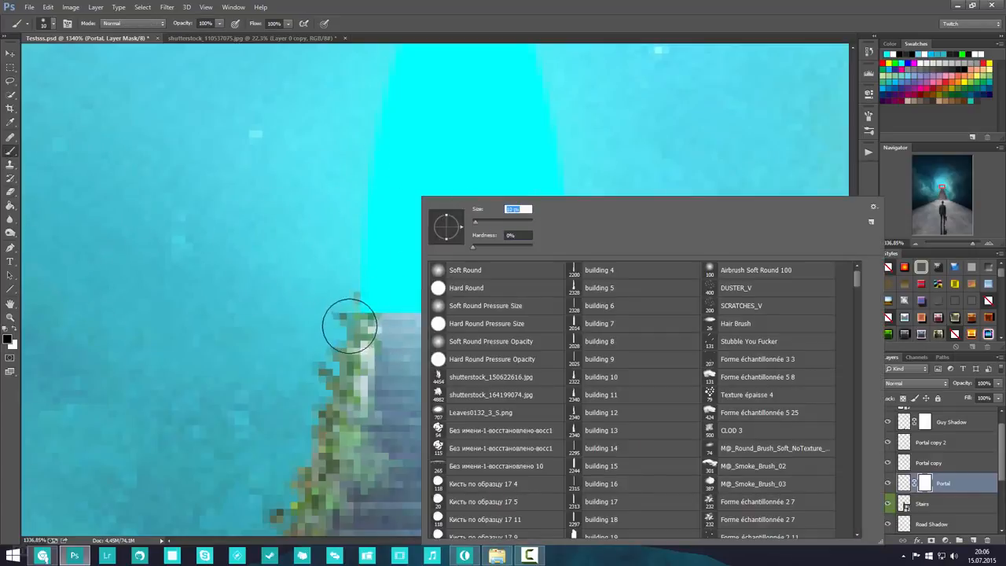
pyautogui.moveTo(350, 321)
pyautogui.mouseDown()
pyautogui.moveTo(359, 335)
pyautogui.moveTo(359, 324)
pyautogui.mouseUp()
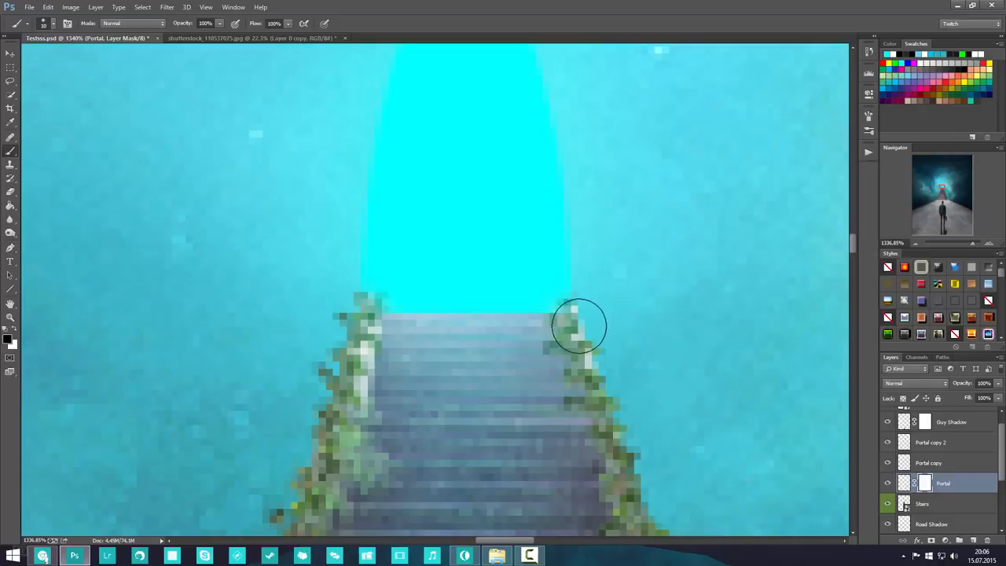
pyautogui.scroll(-2, 578, 323)
pyautogui.scroll(-6, 602, 353)
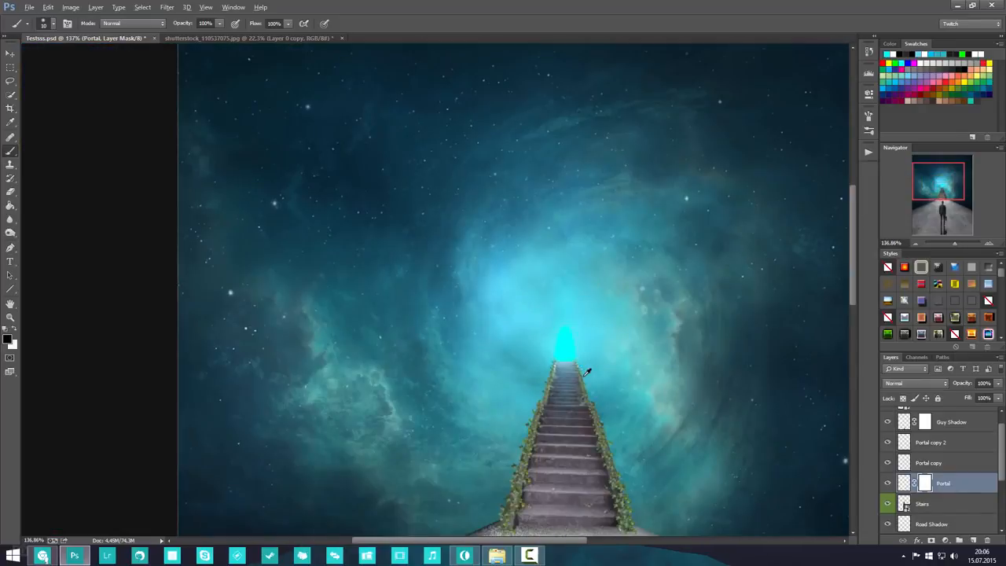
pyautogui.scroll(-4, 588, 367)
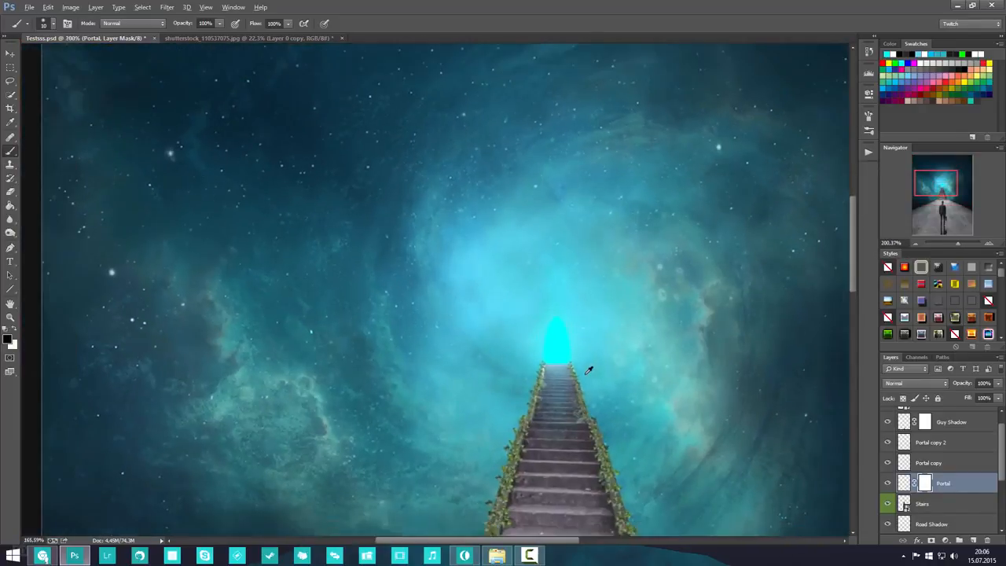
pyautogui.scroll(2, 425, 327)
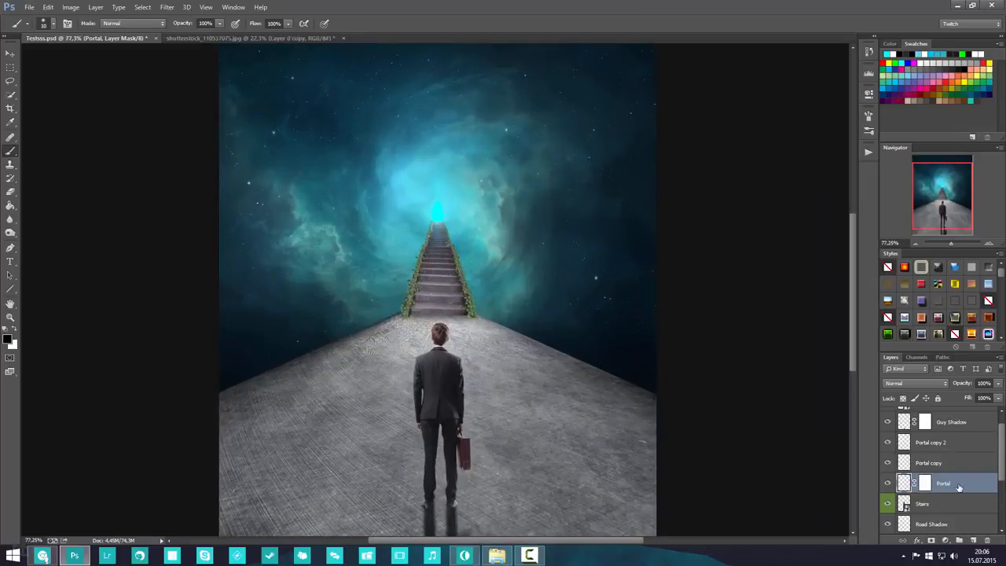
pyautogui.click(957, 485)
pyautogui.hotkey('ctrl', 's')
# - Check what the Portal copy 2 and Portal copy layers contribute to the glow by hiding and showing each one
pyautogui.scroll(3, 442, 208)
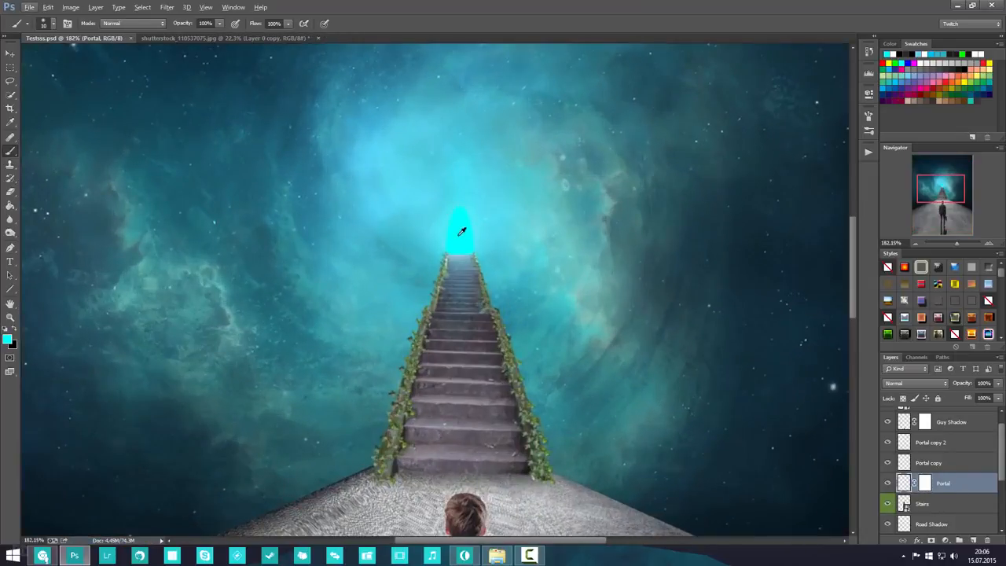
pyautogui.scroll(2, 464, 236)
pyautogui.click(949, 447)
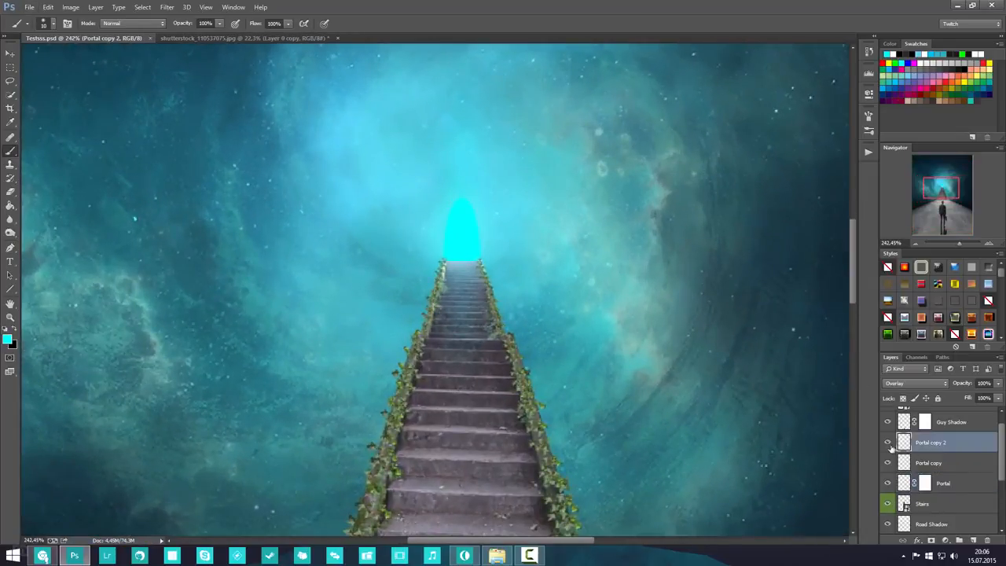
pyautogui.click(889, 444)
pyautogui.click(889, 444)
pyautogui.click(889, 464)
pyautogui.click(889, 464)
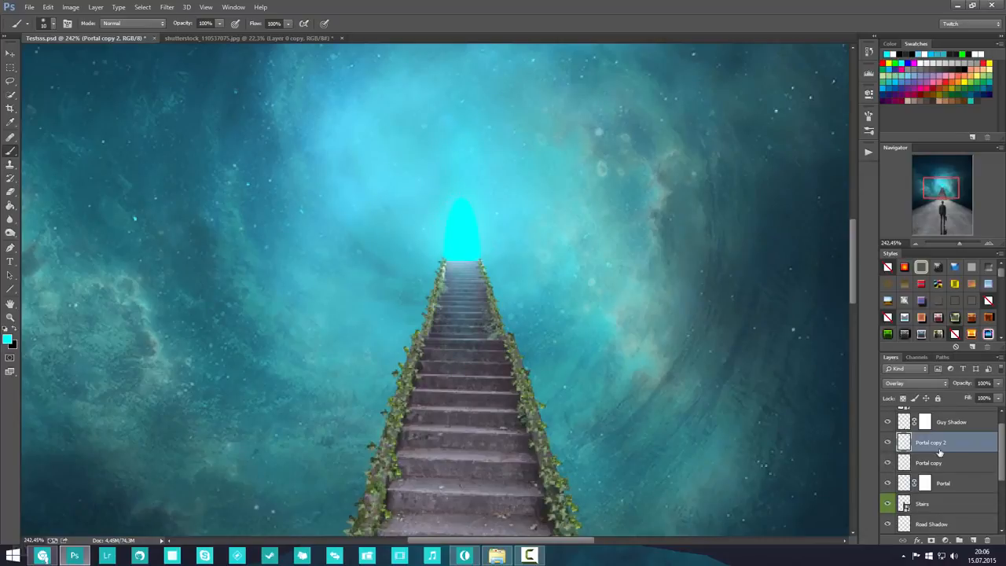
pyautogui.scroll(-2, 702, 405)
pyautogui.scroll(-2, 702, 404)
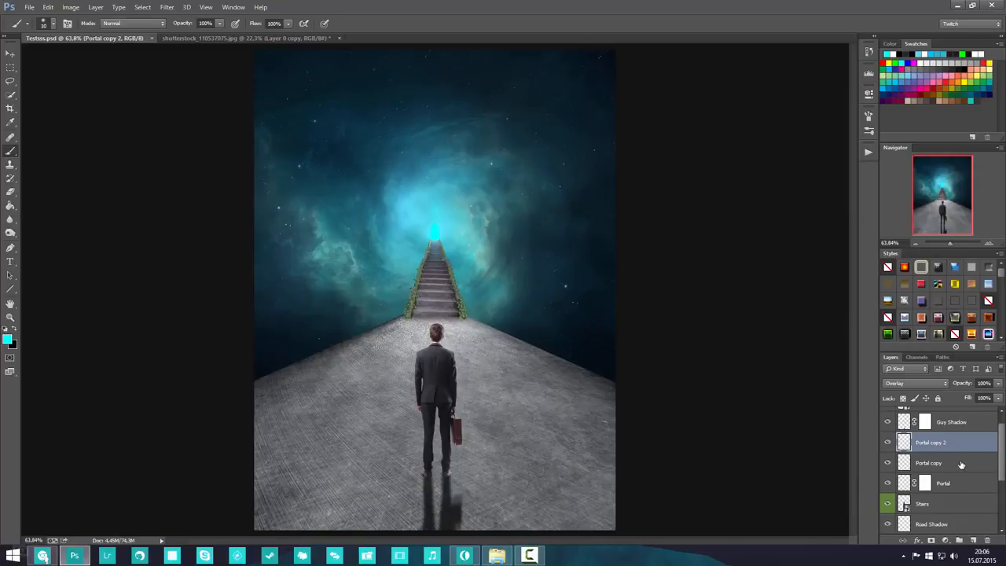
# - Add a Color Balance adjustment above the Stairs layer and clip it to the stairs
pyautogui.scroll(-2, 947, 456)
pyautogui.scroll(3, 947, 456)
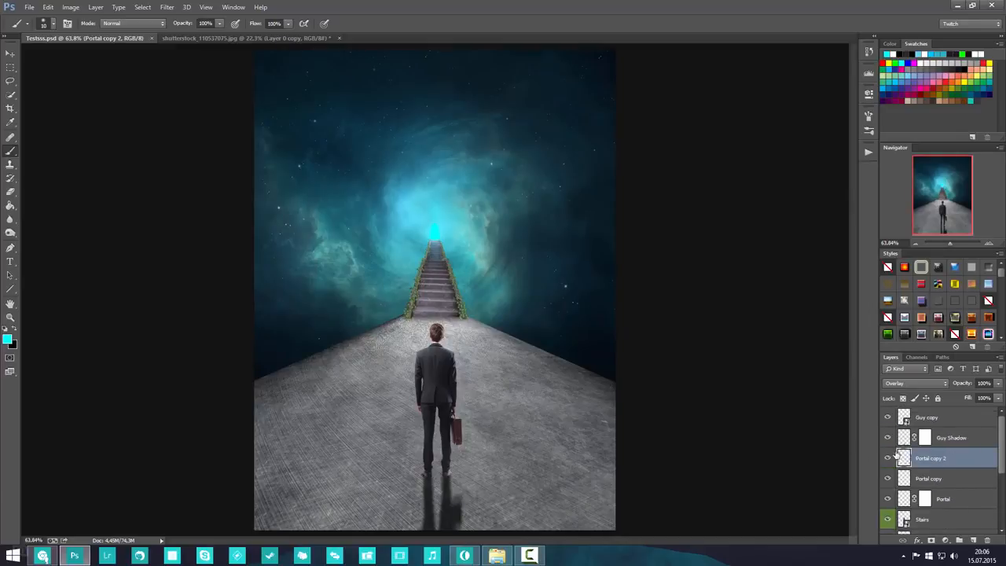
pyautogui.scroll(-3, 934, 483)
pyautogui.click(942, 460)
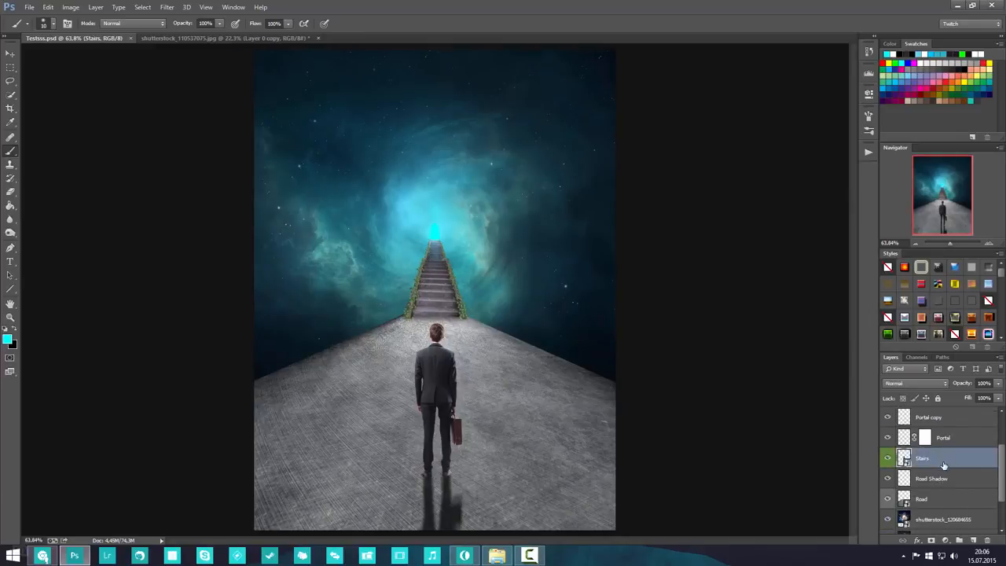
pyautogui.click(945, 540)
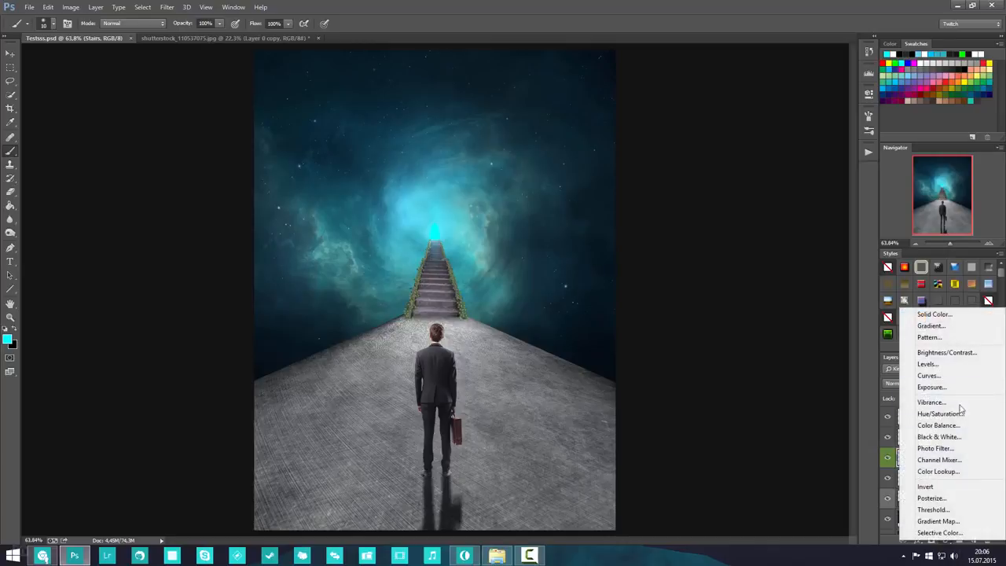
pyautogui.click(943, 426)
pyautogui.rightClick(966, 462)
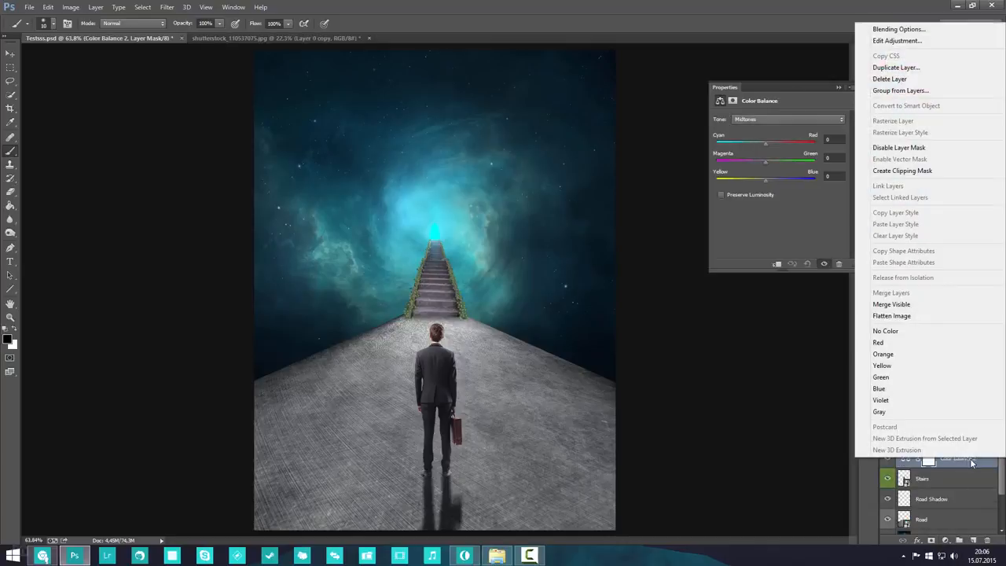
pyautogui.click(938, 171)
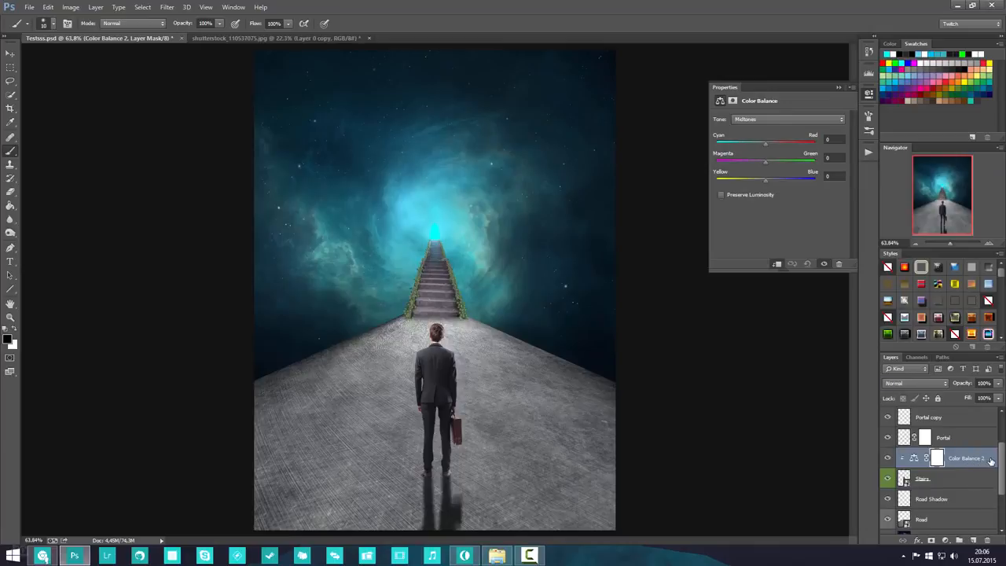
pyautogui.click(955, 481)
pyautogui.click(989, 460)
# - Tint the stairs' midtones in Color Balance with Cyan–Red -44, Magenta–Green +9 and Yellow–Blue +11
pyautogui.moveTo(761, 146); pyautogui.dragTo(746, 146)
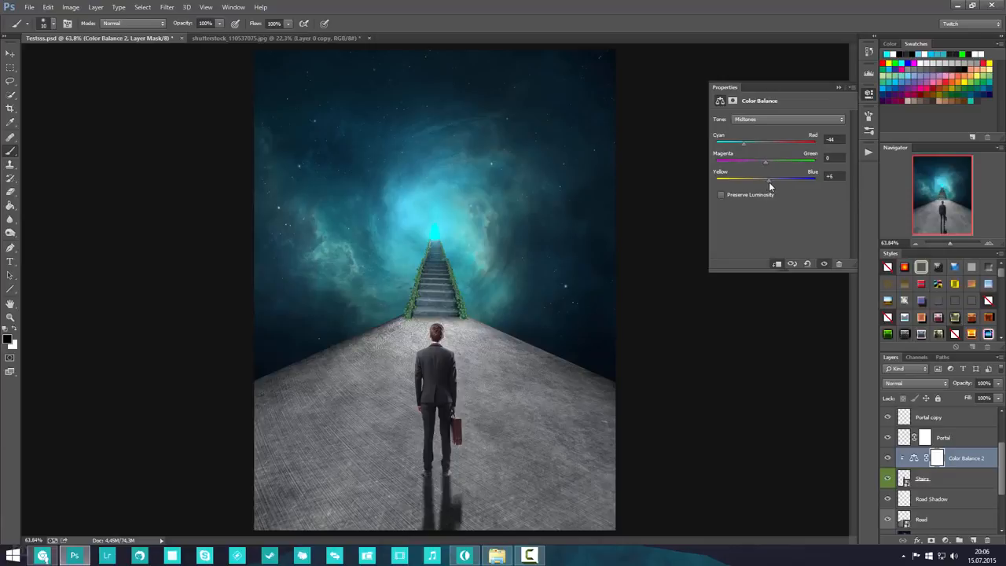
pyautogui.moveTo(770, 186); pyautogui.dragTo(770, 167)
pyautogui.moveTo(771, 184)
pyautogui.mouseDown()
pyautogui.moveTo(782, 186)
pyautogui.moveTo(766, 185)
pyautogui.moveTo(773, 190)
pyautogui.mouseUp()
pyautogui.moveTo(770, 167)
pyautogui.mouseDown()
pyautogui.moveTo(814, 169)
pyautogui.moveTo(769, 168)
pyautogui.mouseUp()
pyautogui.click(838, 87)
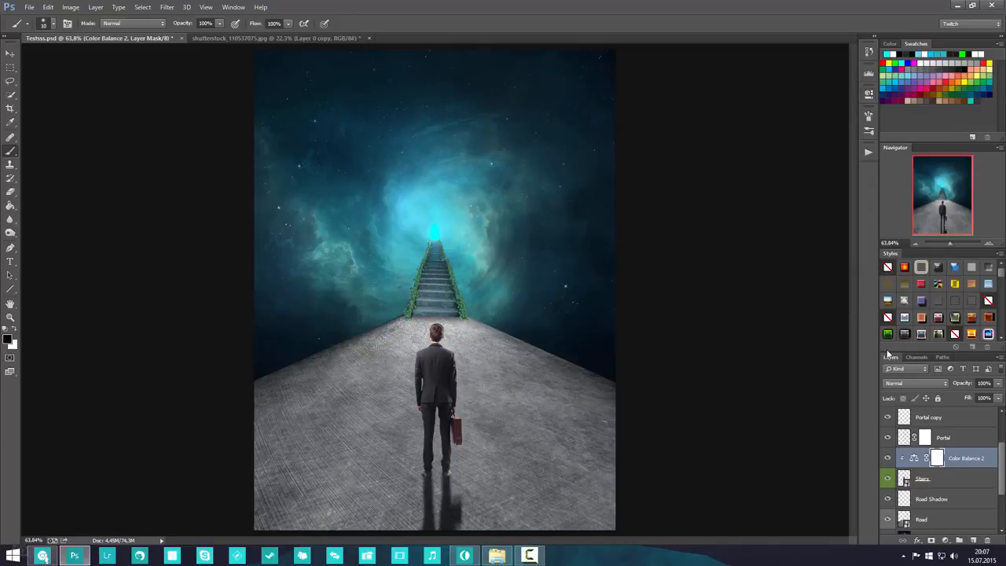
# - Duplicate the Color Balance 2 adjustment, place the copy directly above the Road layer, and clip it to the road
pyautogui.click(960, 446)
pyautogui.click(967, 460)
pyautogui.scroll(-2, 943, 457)
pyautogui.scroll(2, 953, 457)
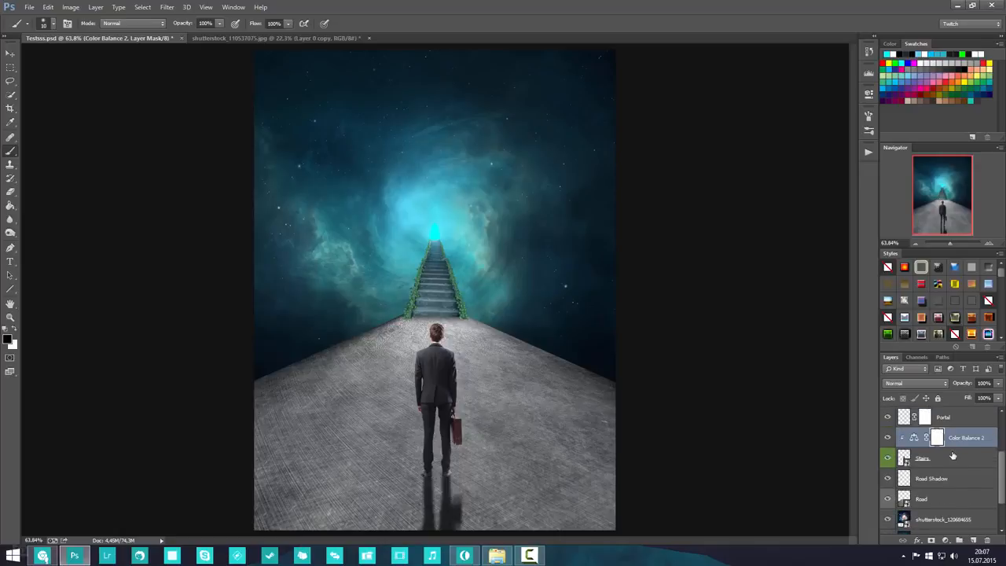
pyautogui.scroll(-1, 963, 456)
pyautogui.click(985, 444)
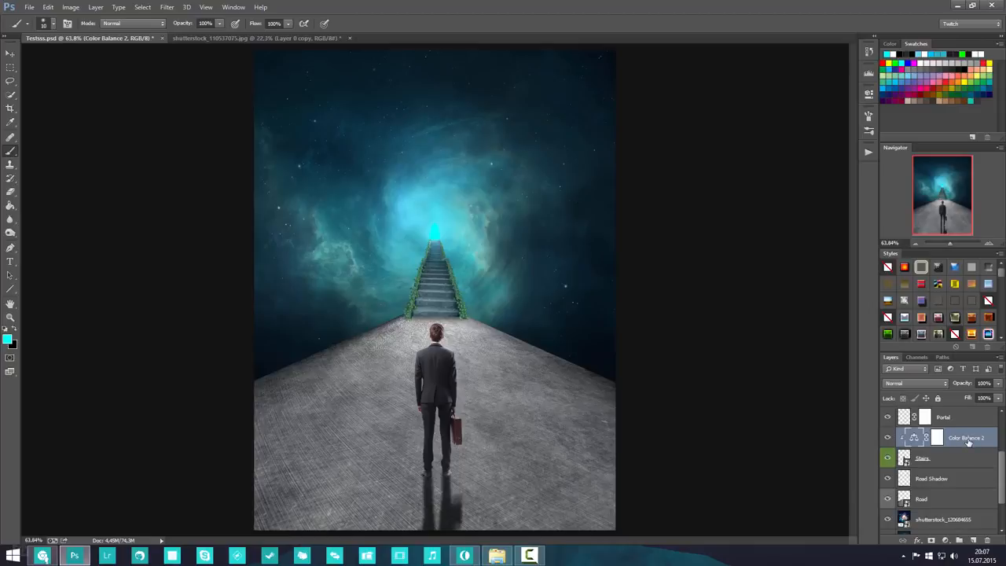
pyautogui.hotkey('ctrl', 'j')
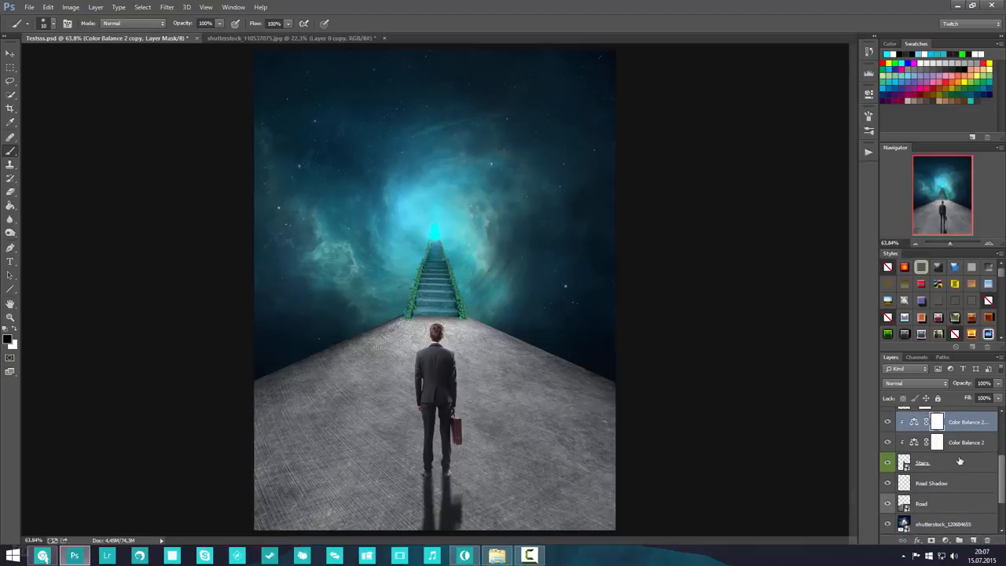
pyautogui.moveTo(965, 427); pyautogui.dragTo(971, 486)
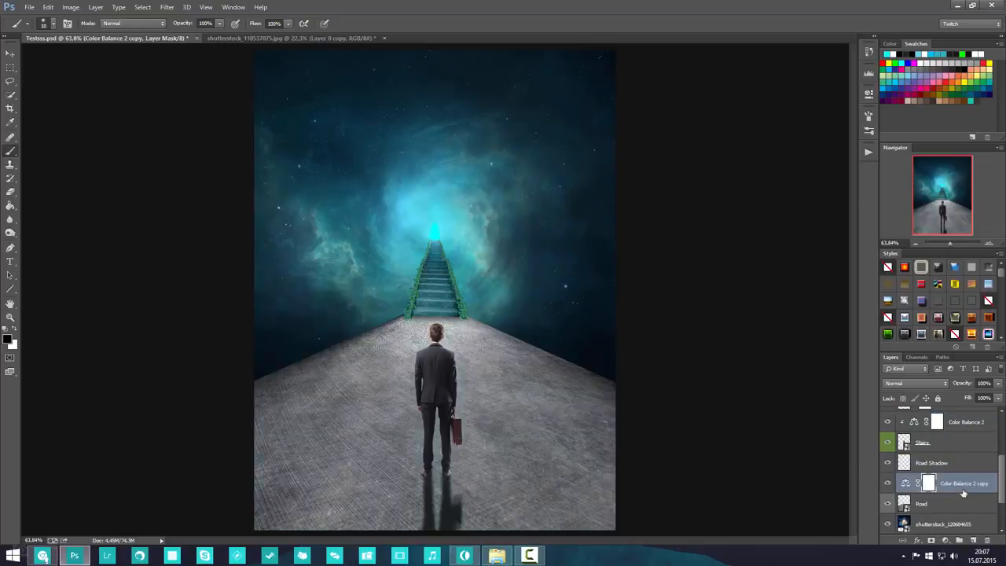
pyautogui.rightClick(971, 486)
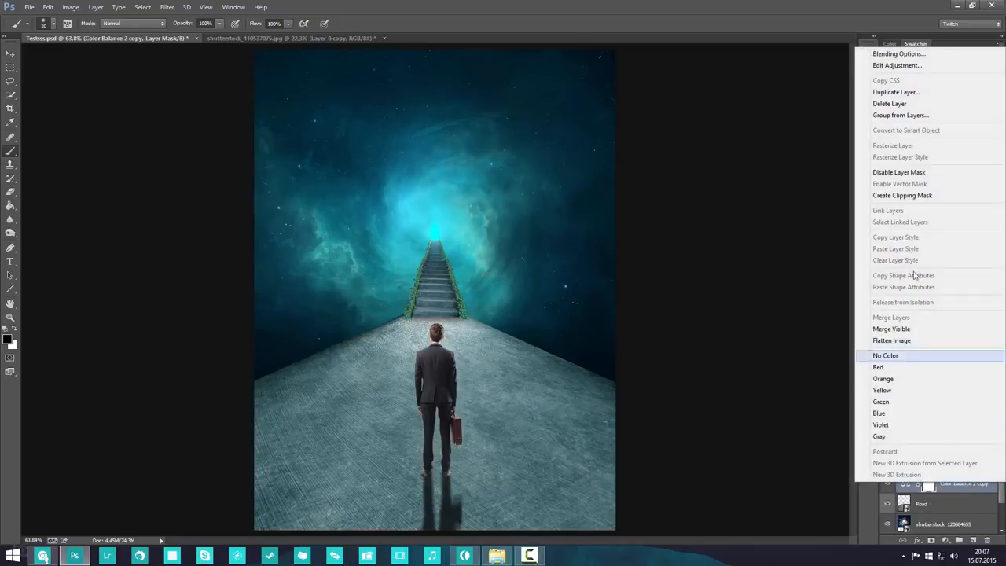
pyautogui.click(939, 196)
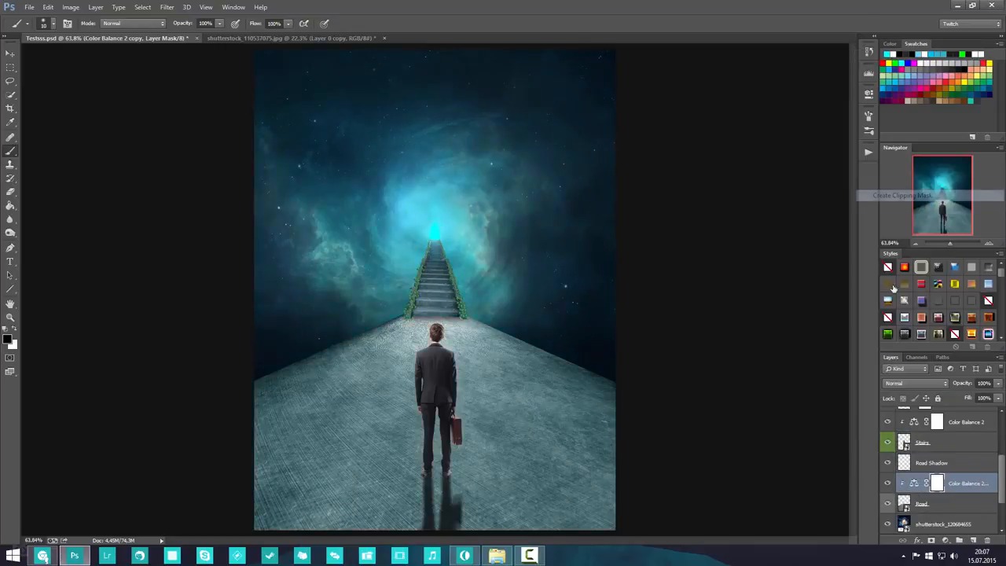
pyautogui.click(972, 489)
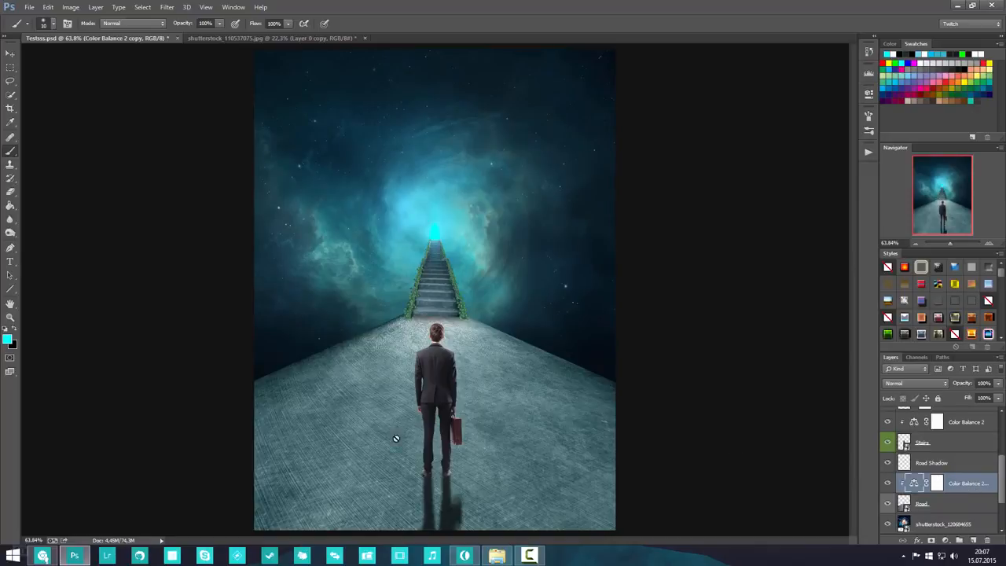
# - Shift the road's Color Balance midtones slightly further toward cyan, green and blue
pyautogui.doubleClick(915, 486)
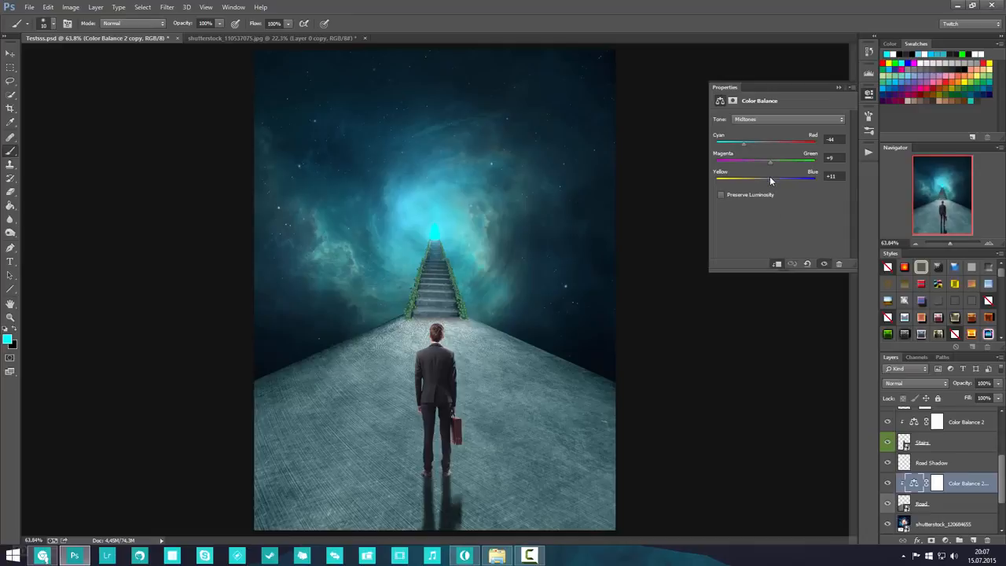
pyautogui.moveTo(773, 183); pyautogui.dragTo(774, 181)
pyautogui.moveTo(745, 145); pyautogui.dragTo(772, 163)
pyautogui.click(840, 87)
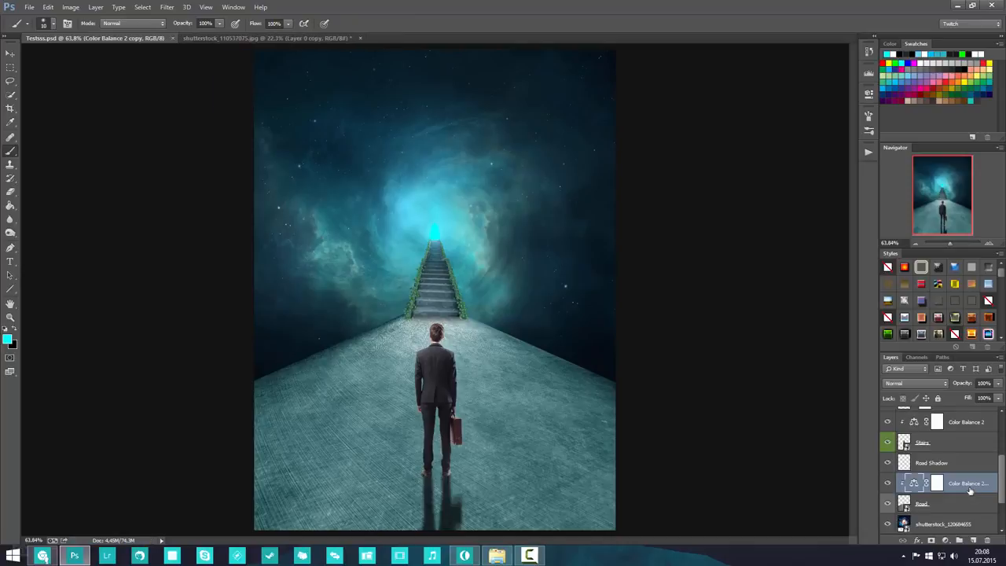
# - Add a Levels adjustment above the road's Color Balance copy and clip it to the Road layer
pyautogui.click(946, 541)
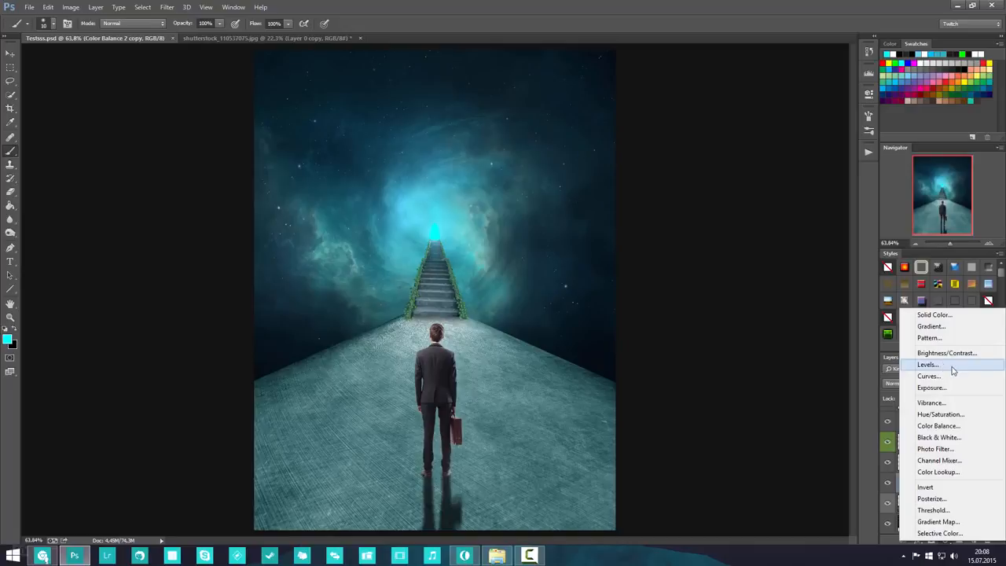
pyautogui.click(942, 366)
pyautogui.rightClick(978, 487)
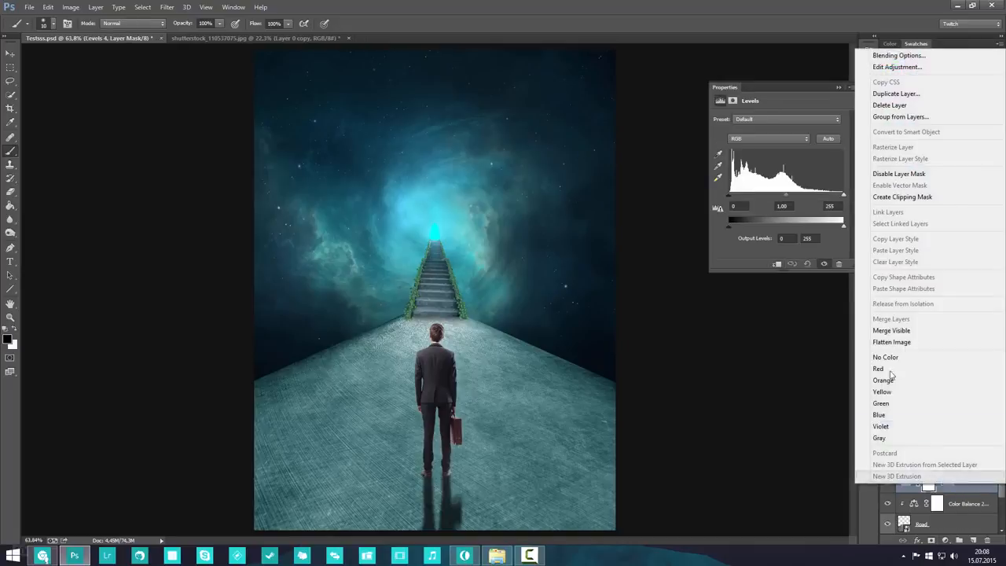
pyautogui.click(939, 199)
pyautogui.click(969, 441)
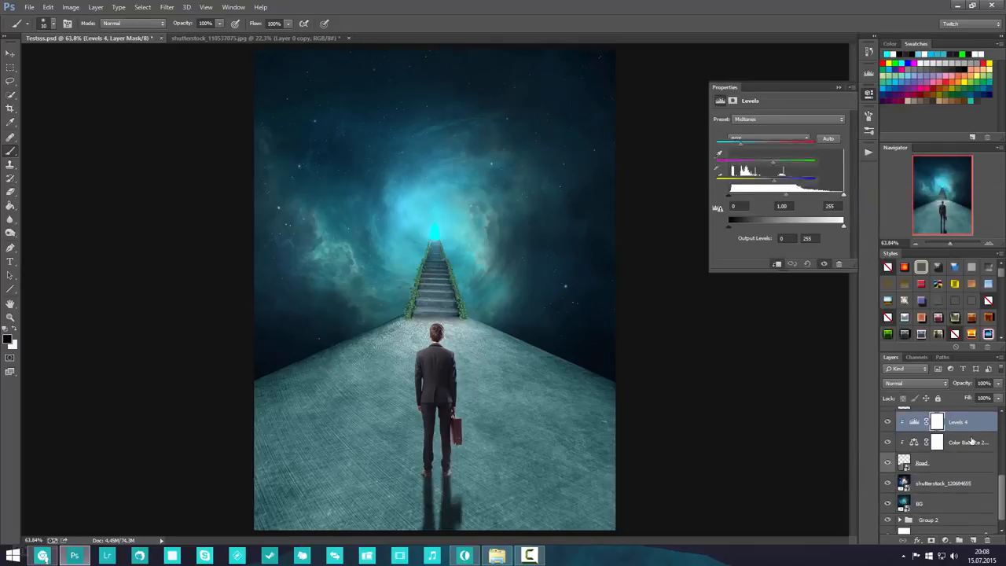
pyautogui.click(972, 424)
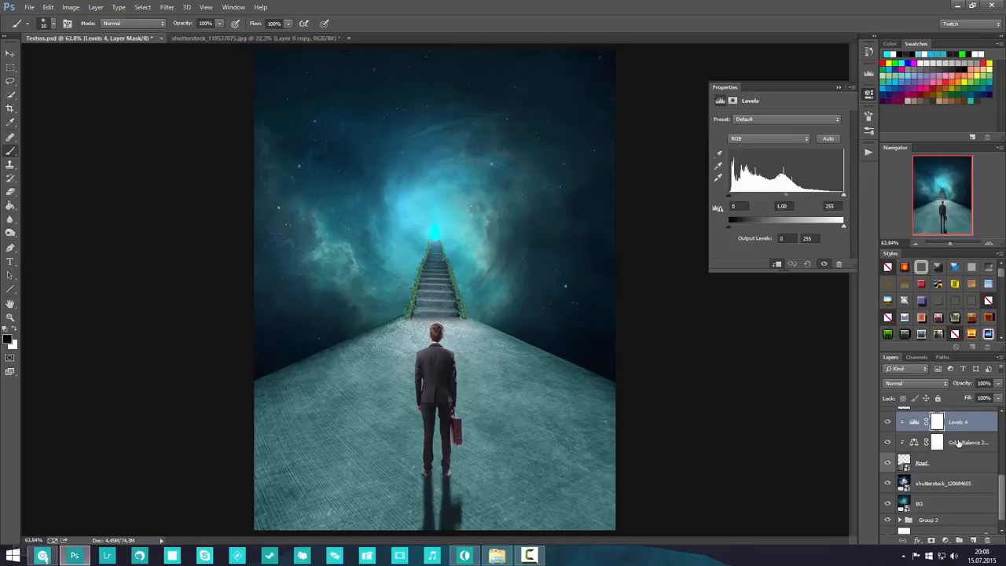
pyautogui.scroll(1, 959, 448)
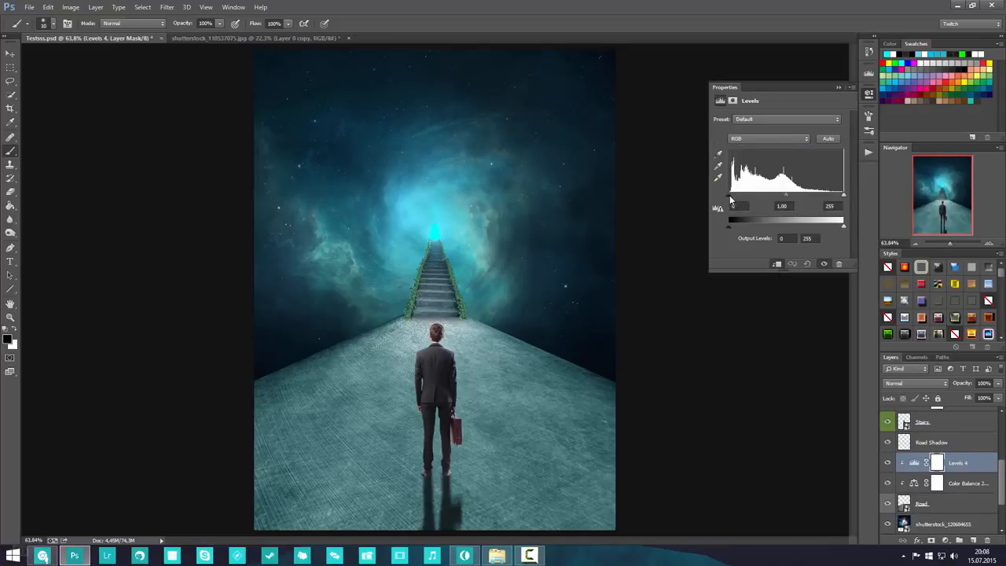
# - Darken the road in Levels with black input 61, midtones 0.74 and black output level 15
pyautogui.moveTo(728, 194); pyautogui.dragTo(751, 198)
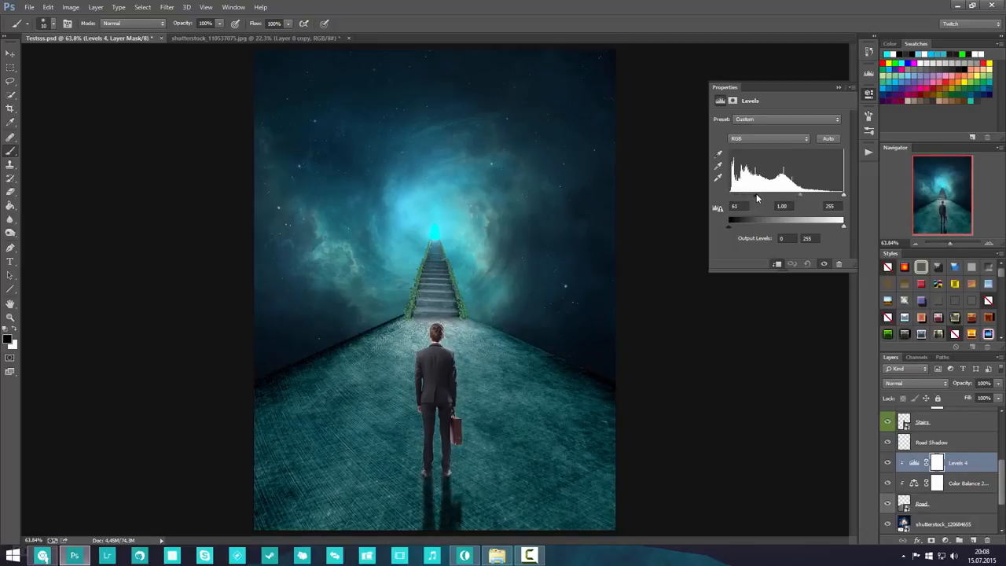
pyautogui.moveTo(800, 201); pyautogui.dragTo(844, 196)
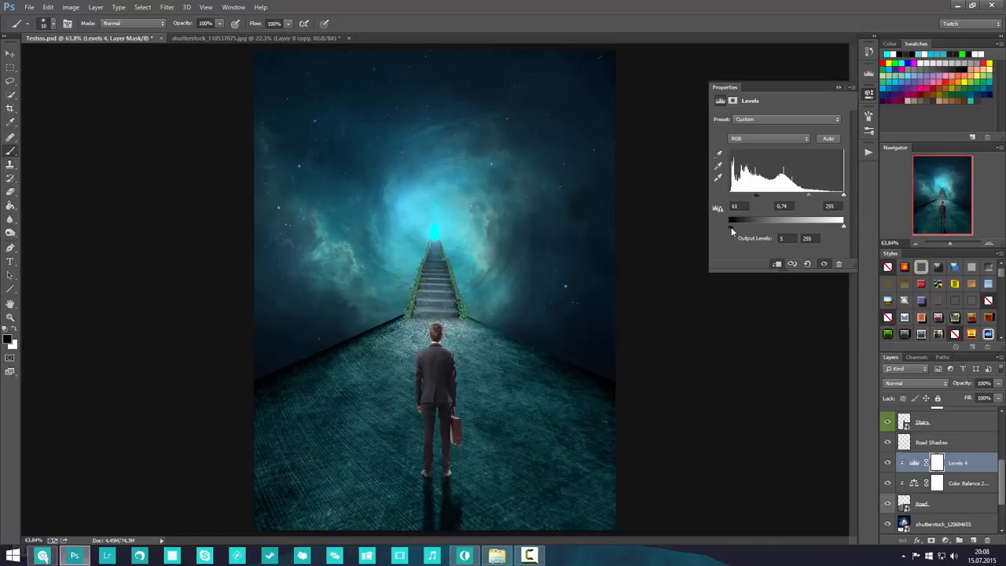
pyautogui.moveTo(731, 227); pyautogui.dragTo(734, 226)
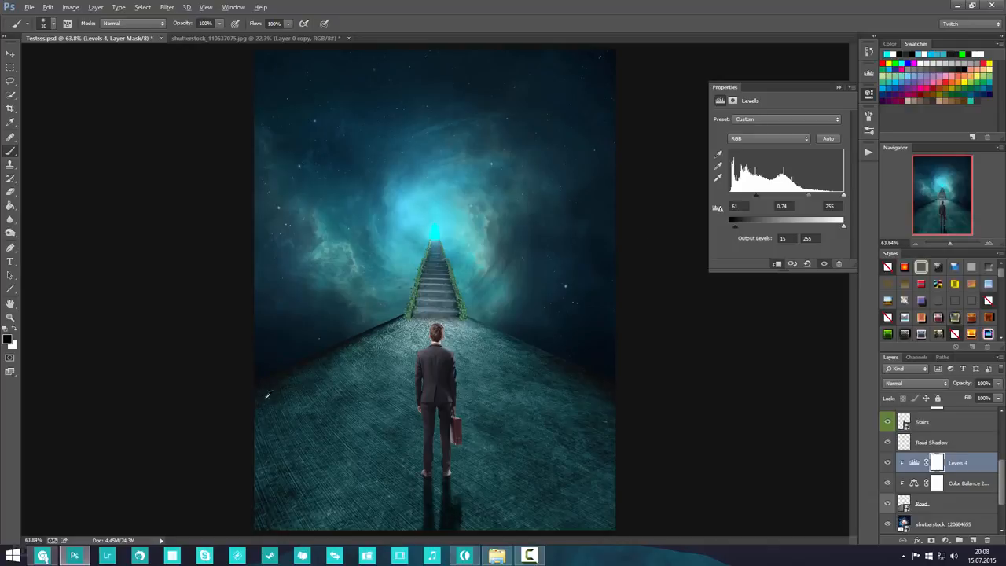
# - Refine the road's Levels with white input 232 and output levels 14 to 190
pyautogui.scroll(10, 267, 395)
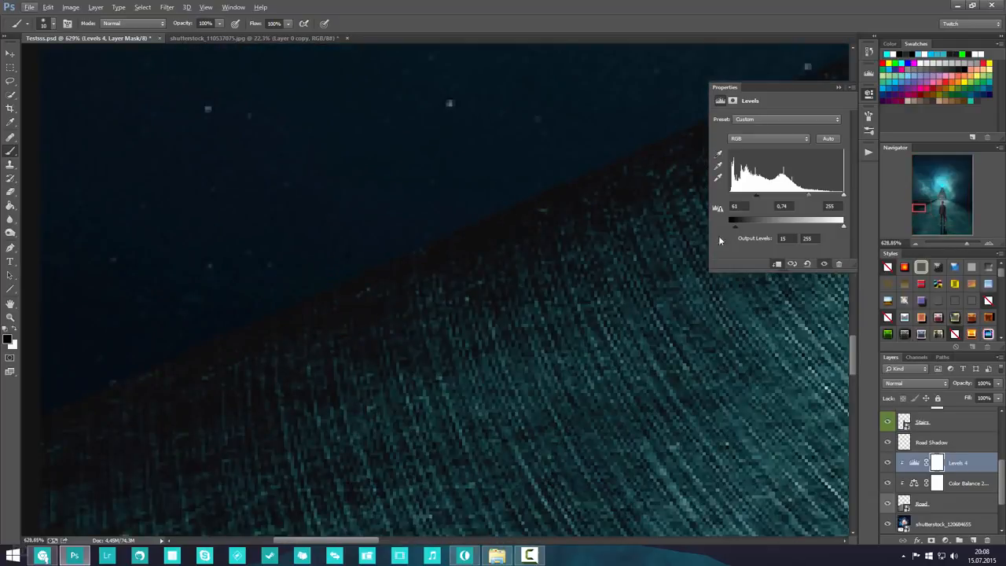
pyautogui.moveTo(734, 226)
pyautogui.mouseDown()
pyautogui.moveTo(753, 225)
pyautogui.moveTo(734, 223)
pyautogui.mouseUp()
pyautogui.hotkey('ctrl', '0')
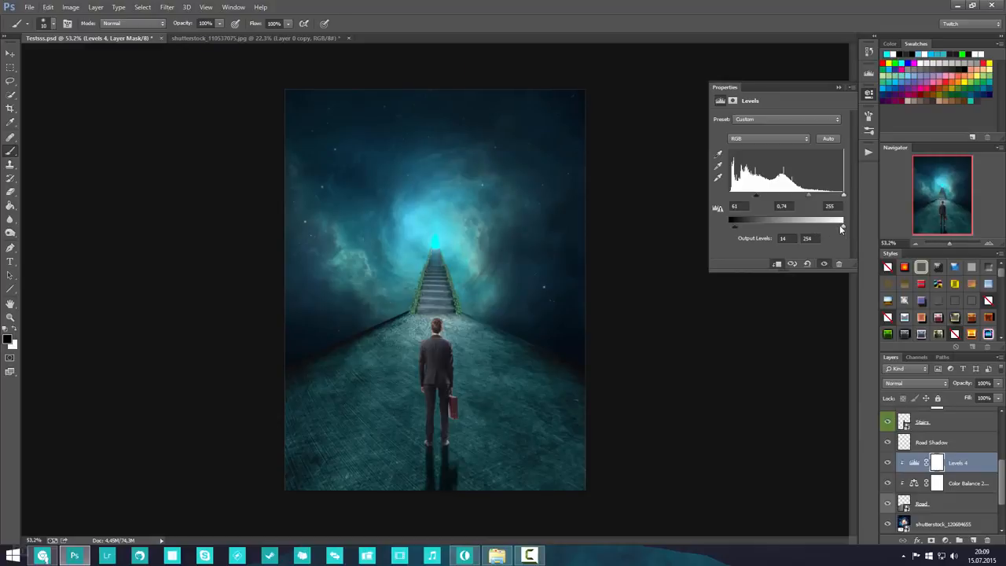
pyautogui.moveTo(842, 227); pyautogui.dragTo(806, 228)
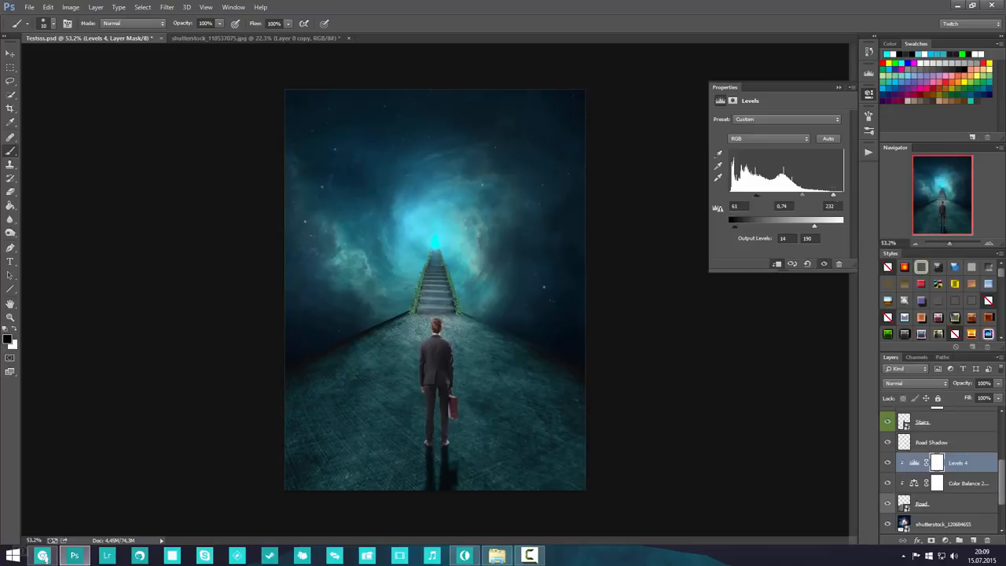
pyautogui.scroll(6, 478, 319)
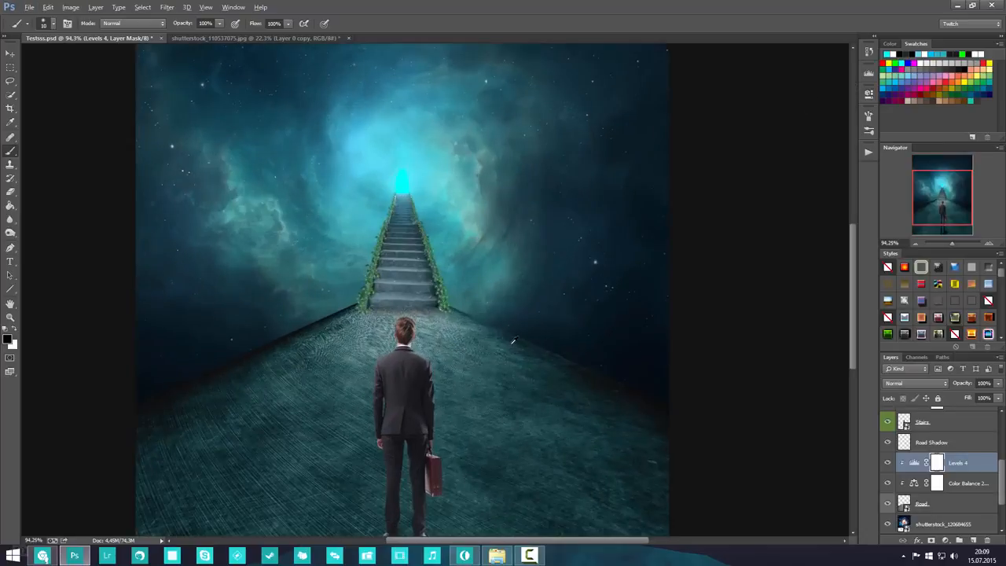
pyautogui.hotkey('ctrl', '0')
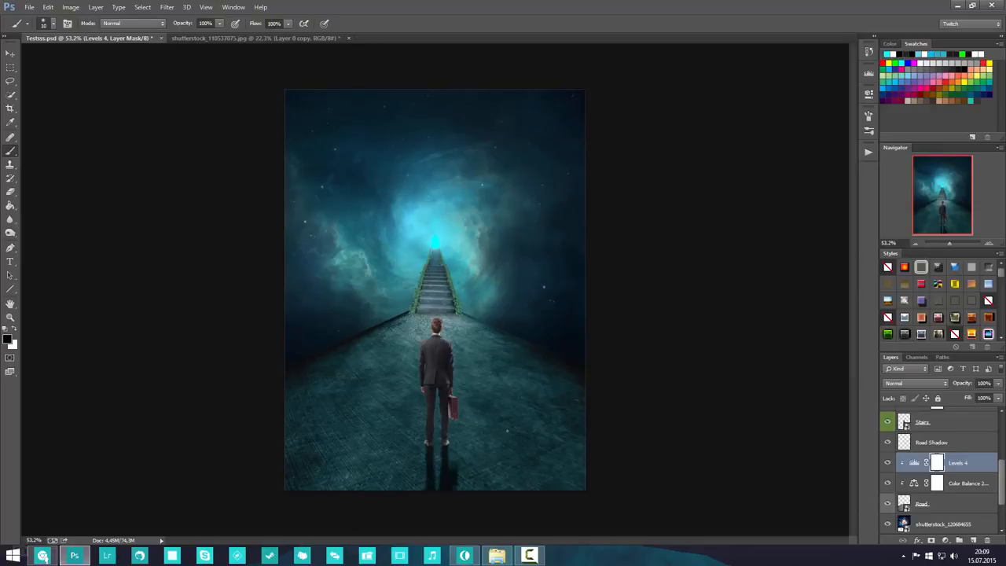
# - Add a Levels adjustment above the stairs' Color Balance 2 layer and clip it to the Stairs layer
pyautogui.click(979, 467)
pyautogui.scroll(2, 963, 479)
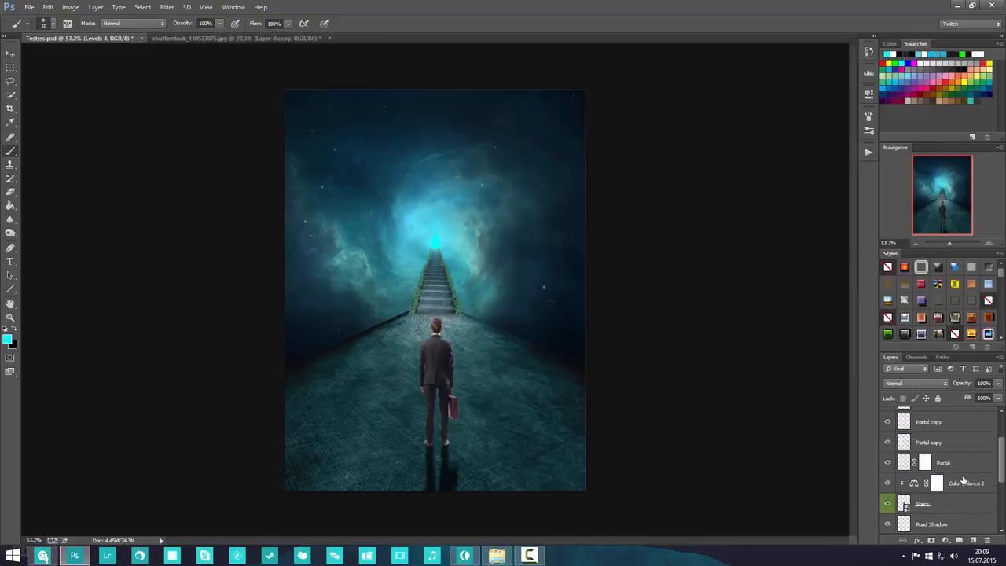
pyautogui.scroll(2, 962, 491)
pyautogui.scroll(-2, 973, 504)
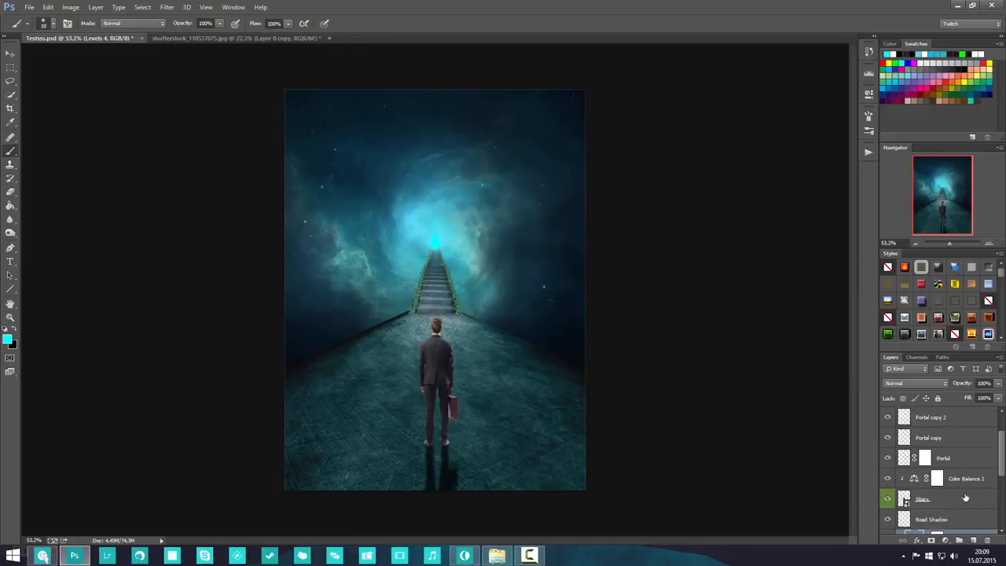
pyautogui.click(973, 481)
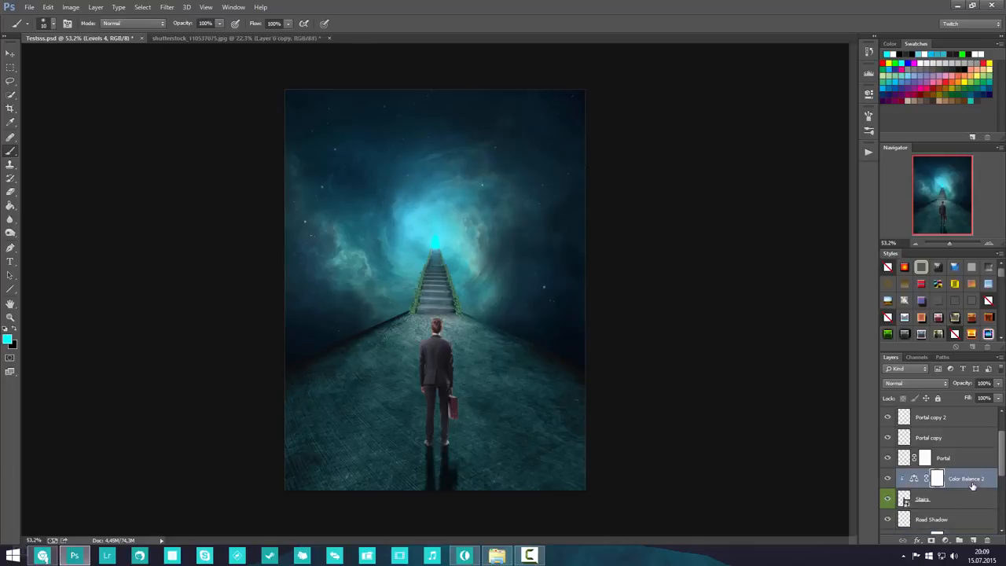
pyautogui.click(945, 541)
pyautogui.click(926, 365)
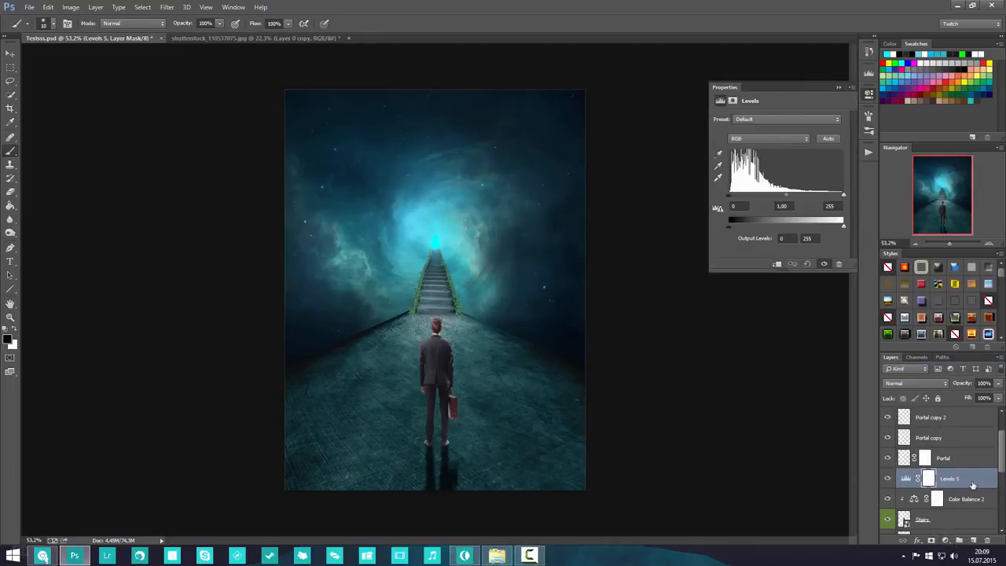
pyautogui.rightClick(973, 485)
pyautogui.click(923, 193)
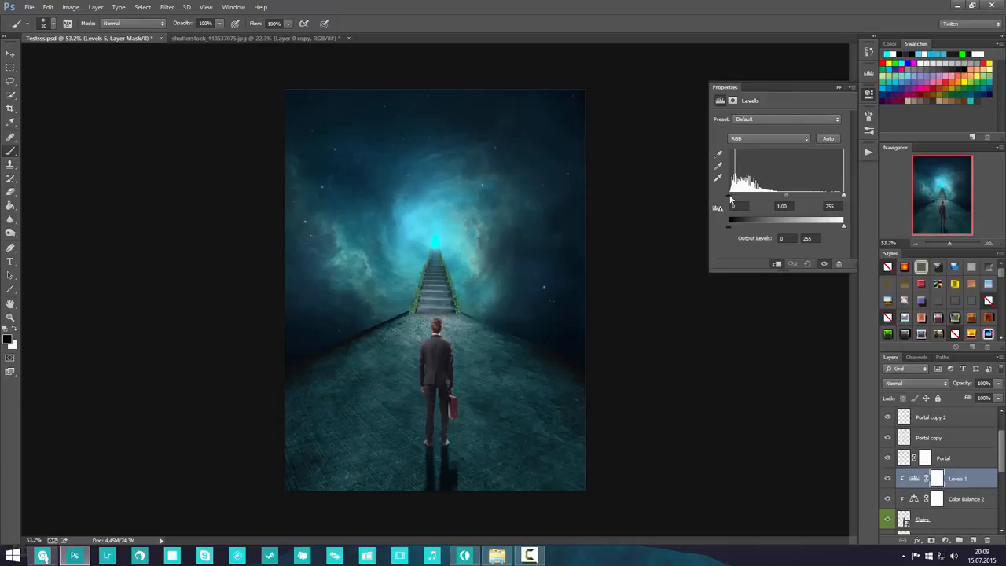
# - Raise the stairs' Levels black input to 35 and fine-tune the midtones and the black and white output levels
pyautogui.moveTo(729, 194); pyautogui.dragTo(743, 198)
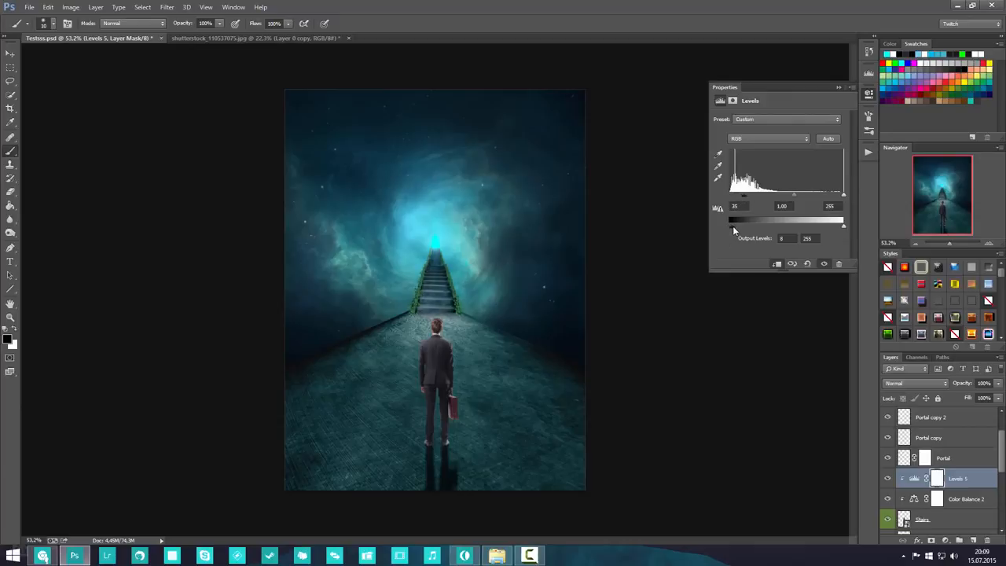
pyautogui.moveTo(734, 227); pyautogui.dragTo(731, 226)
pyautogui.moveTo(832, 225); pyautogui.dragTo(835, 226)
pyautogui.moveTo(794, 195); pyautogui.dragTo(843, 200)
pyautogui.click(840, 88)
# - Lock the transparent pixels of the Road Shadow layer and set the soft brush size to 54 px
pyautogui.scroll(-5, 474, 290)
pyautogui.scroll(14, 471, 297)
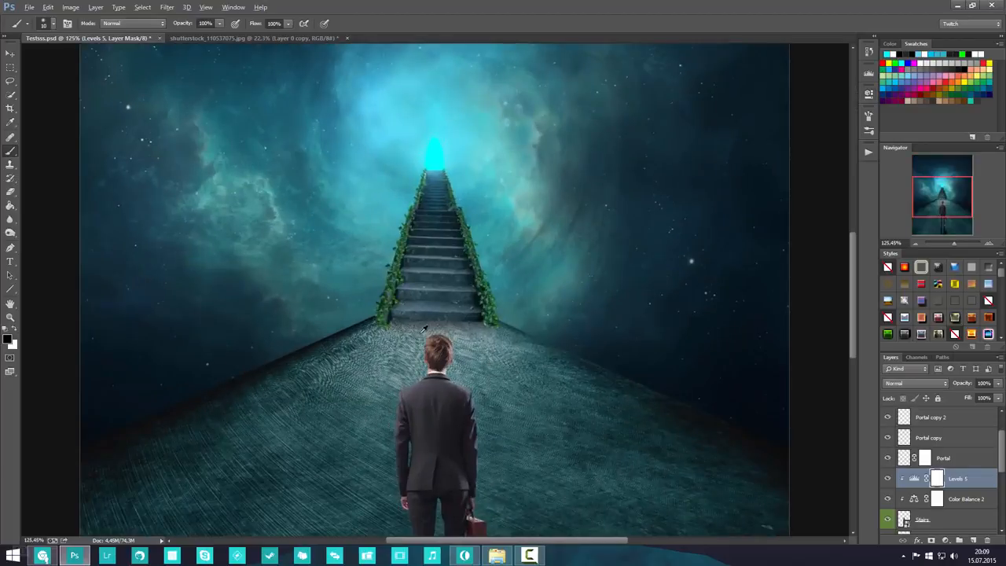
pyautogui.scroll(5, 424, 328)
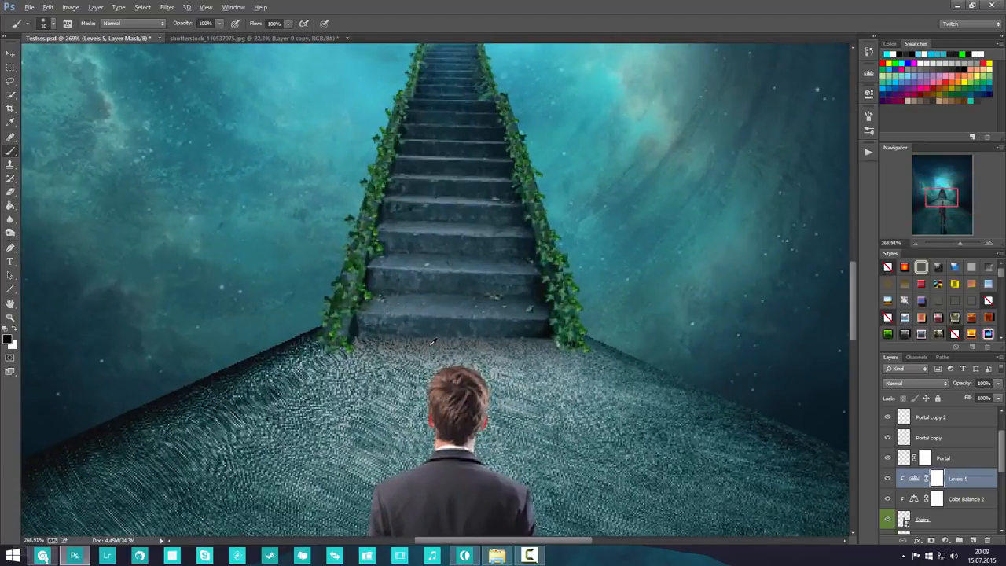
pyautogui.scroll(-3, 951, 468)
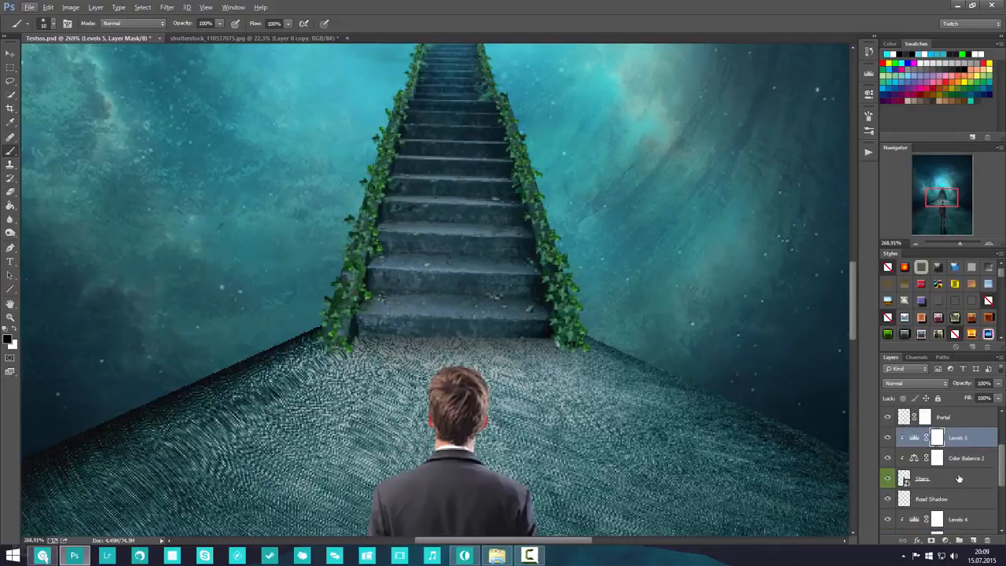
pyautogui.click(946, 481)
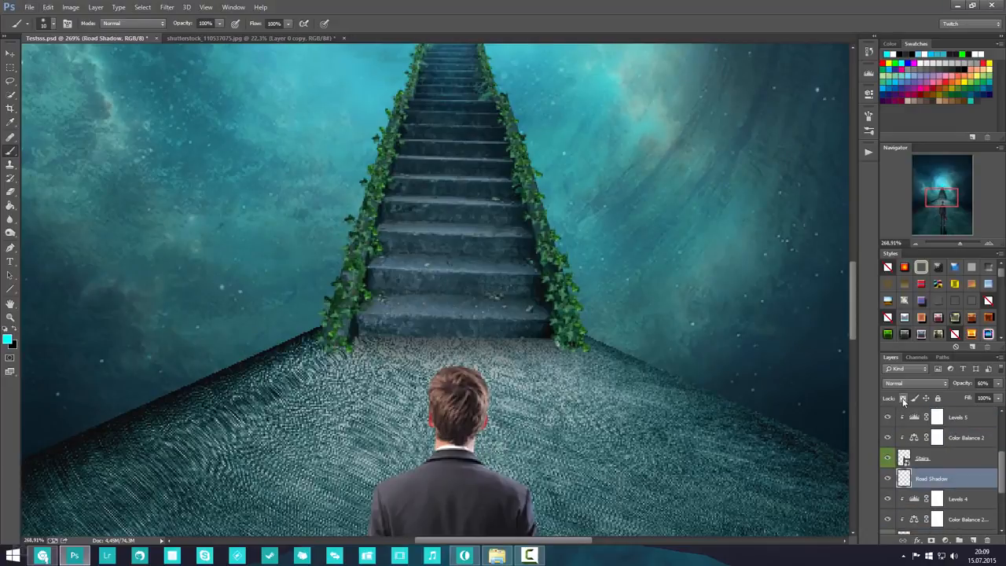
pyautogui.rightClick(341, 164)
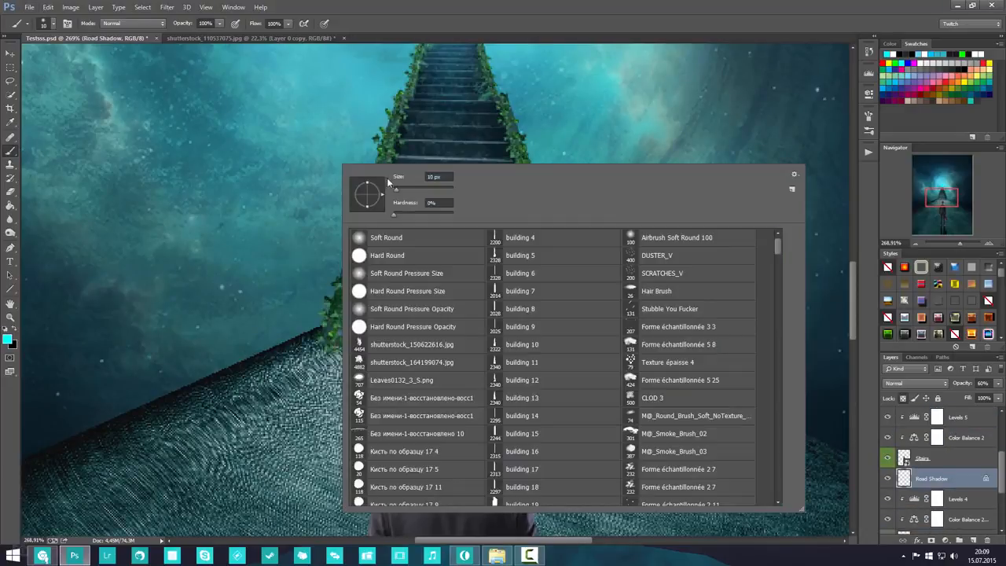
pyautogui.click(409, 191)
pyautogui.click(937, 484)
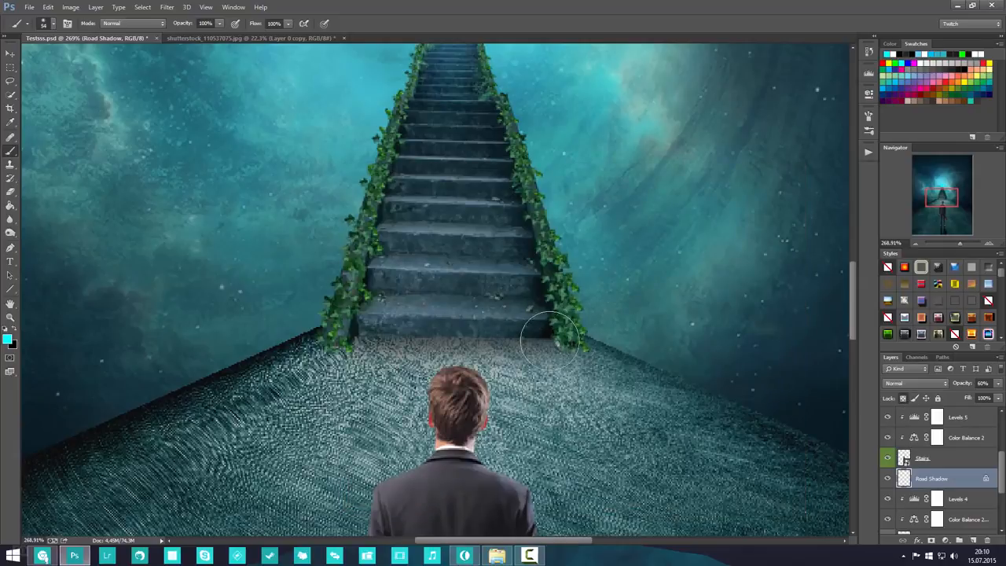
# - Recolour the shadow at the foot of the stairs with dark tones sampled from the lowest step, raising the Road Shadow opacity to 100%
pyautogui.keyDown('alt'); pyautogui.click(549, 326); pyautogui.keyUp('alt')
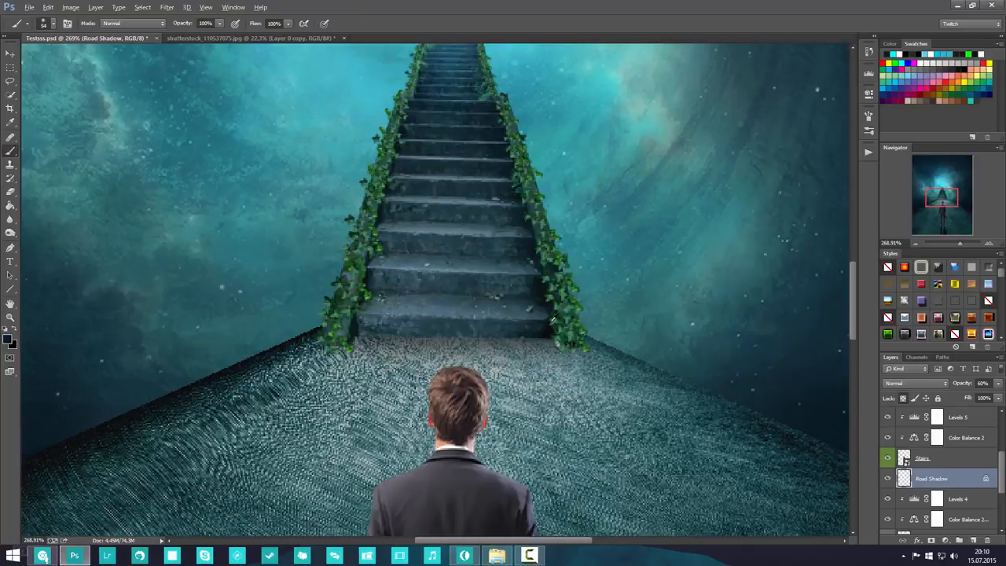
pyautogui.keyDown('alt'); pyautogui.click(549, 327); pyautogui.keyUp('alt')
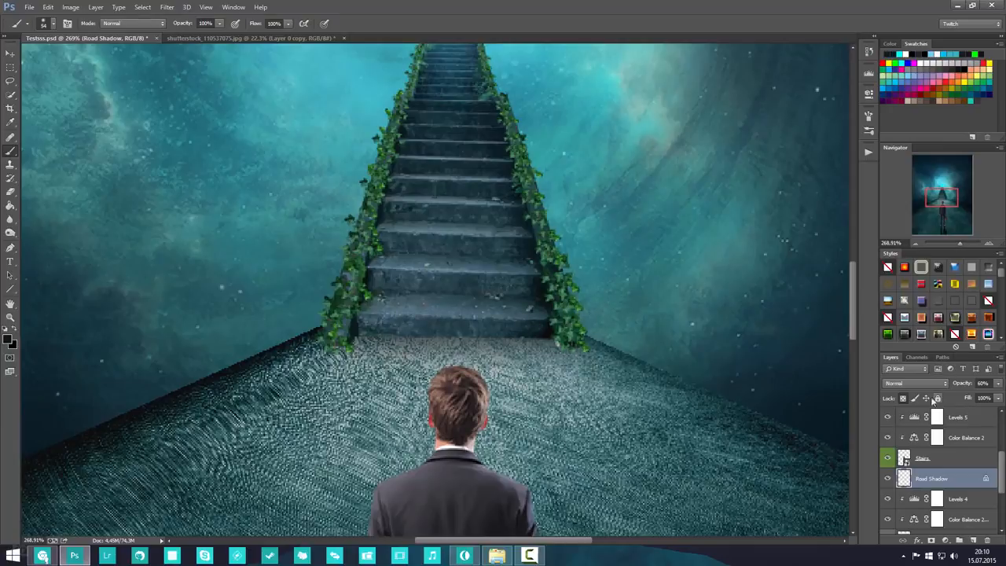
pyautogui.moveTo(961, 385); pyautogui.dragTo(1002, 395)
pyautogui.click(904, 398)
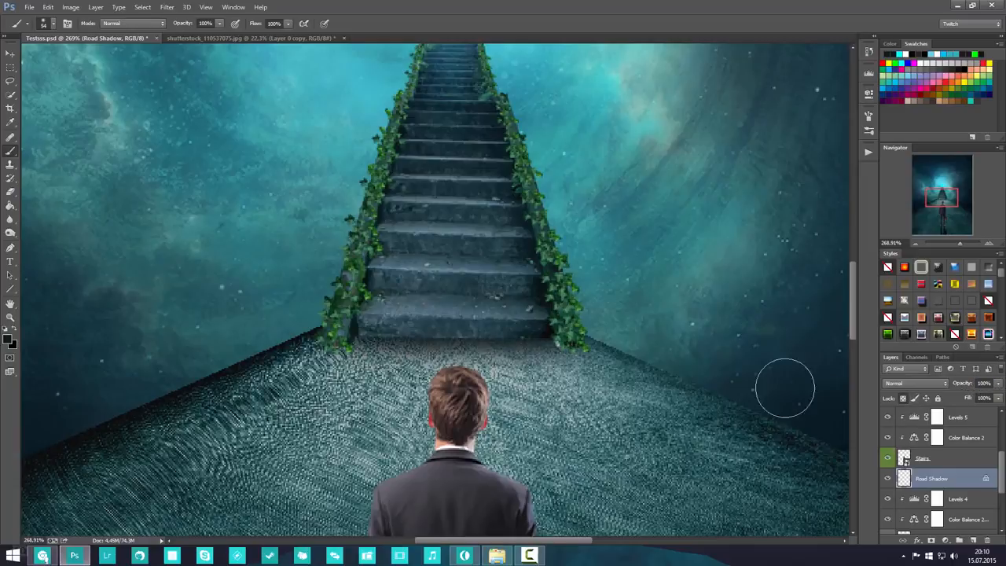
pyautogui.keyDown('alt'); pyautogui.click(550, 329); pyautogui.keyUp('alt')
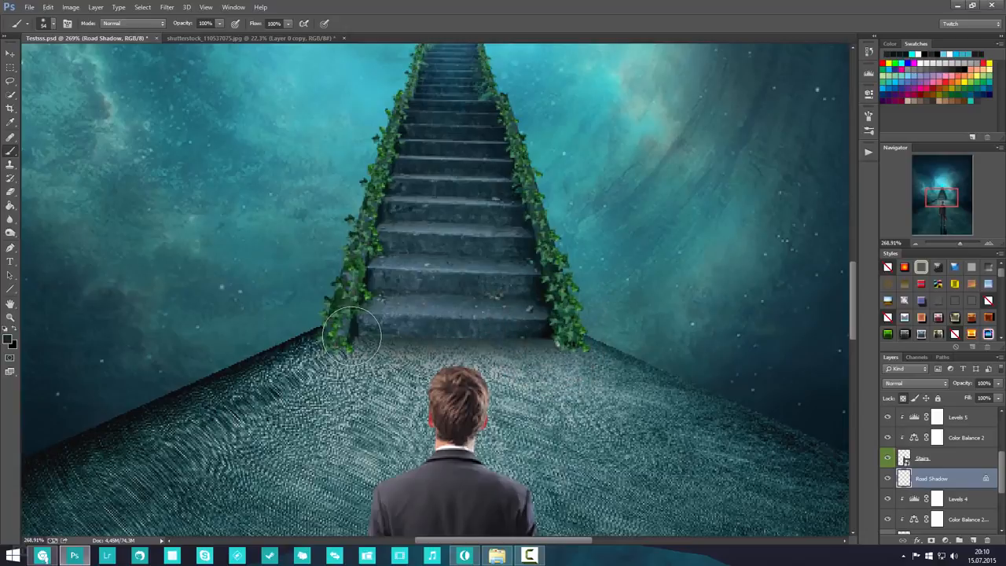
pyautogui.keyDown('alt'); pyautogui.click(543, 325); pyautogui.keyUp('alt')
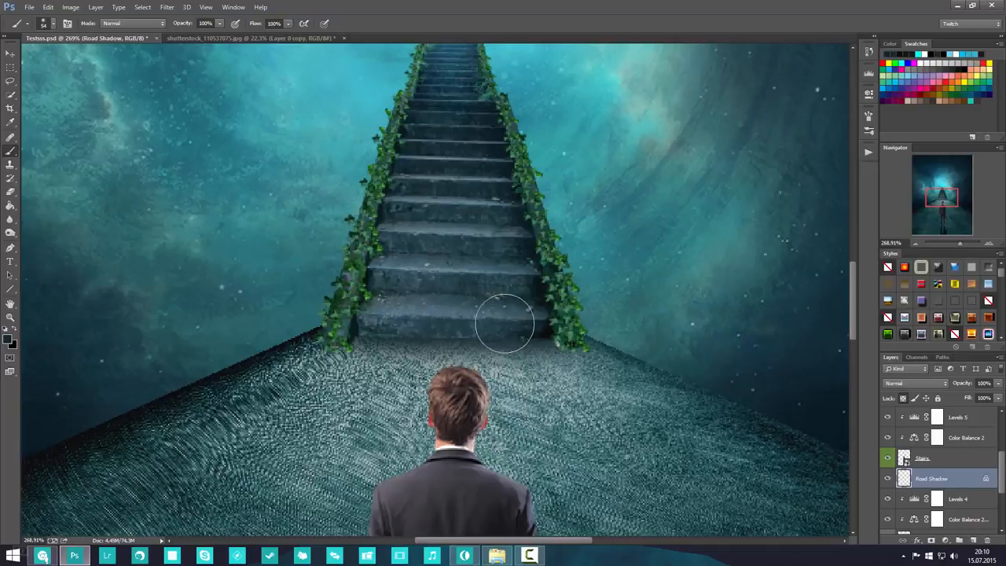
# - Save the composite document
pyautogui.scroll(-6, 591, 350)
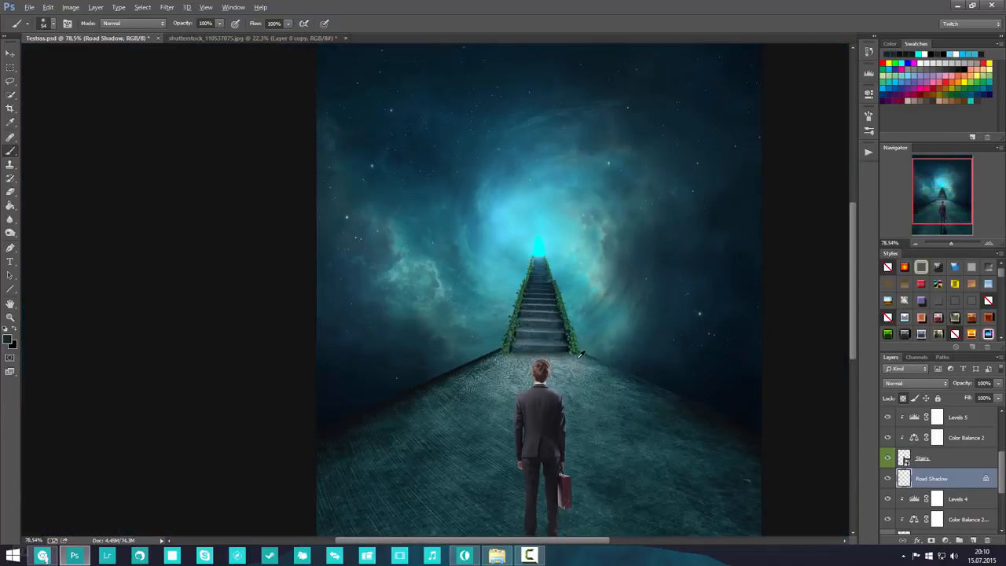
pyautogui.hotkey('ctrl', 's')
pyautogui.scroll(-3, 571, 309)
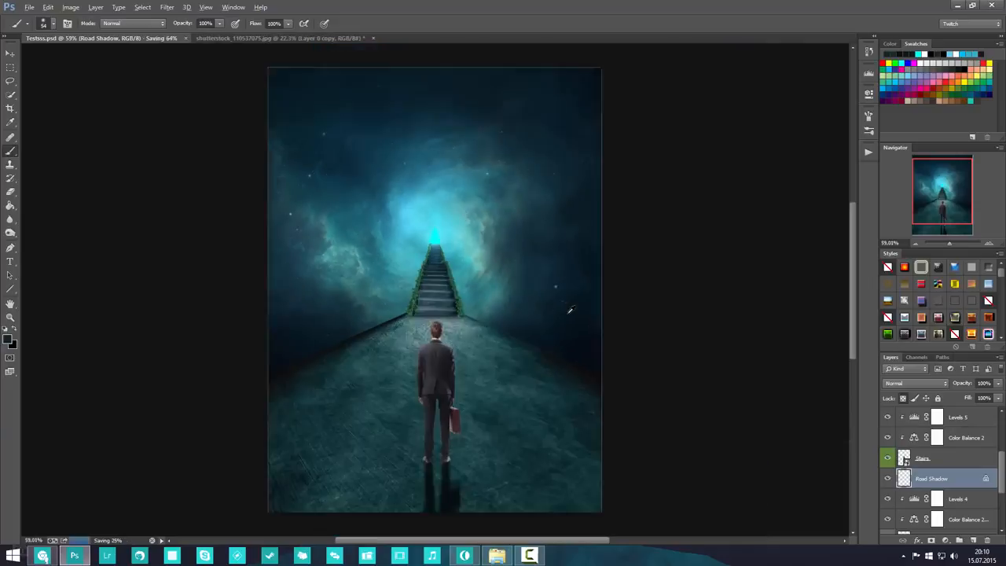
pyautogui.scroll(3, 437, 339)
pyautogui.scroll(-2, 437, 339)
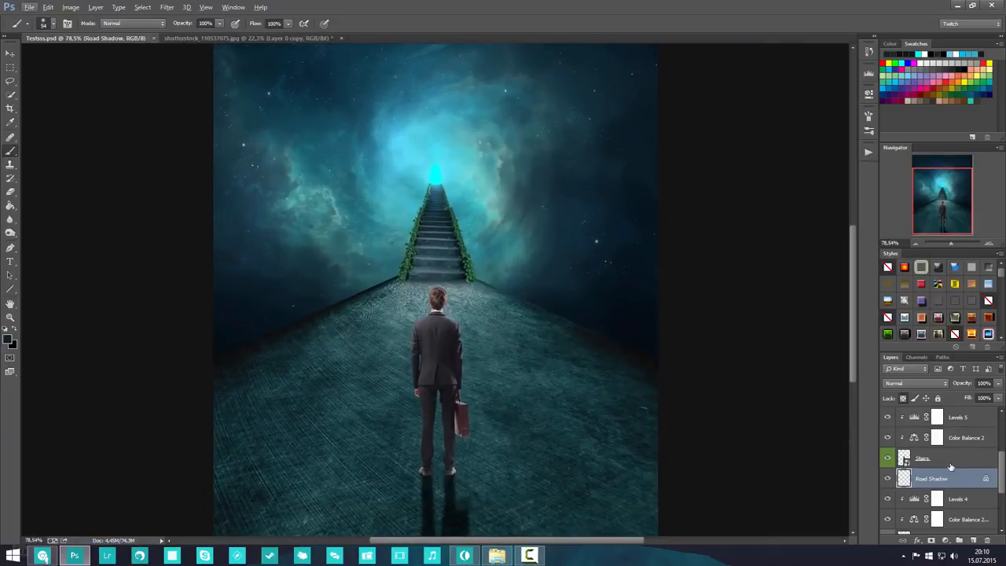
# - Add a Color Balance adjustment above the Guy copy layer and clip it to the man
pyautogui.scroll(-3, 952, 467)
pyautogui.scroll(5, 951, 464)
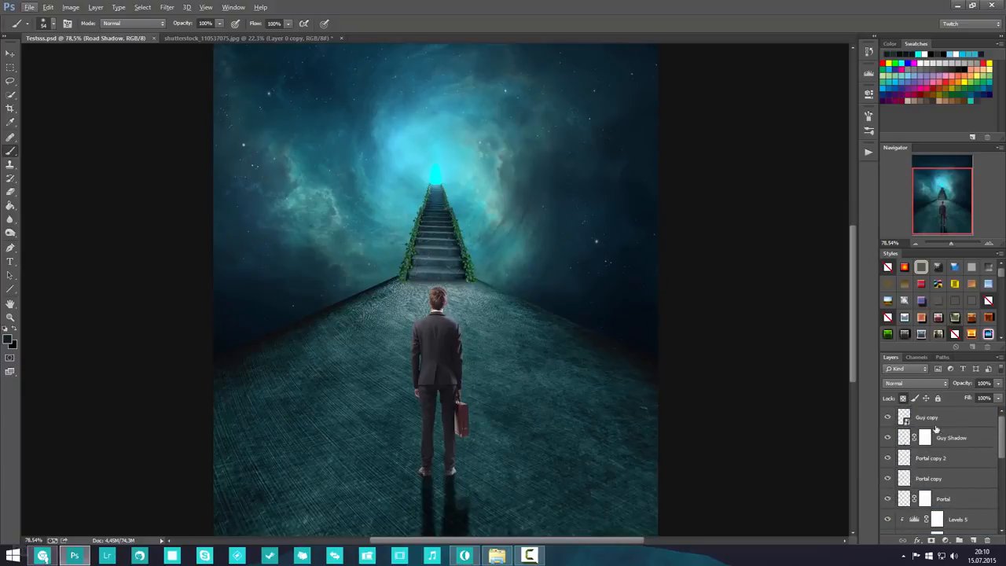
pyautogui.click(944, 426)
pyautogui.click(888, 417)
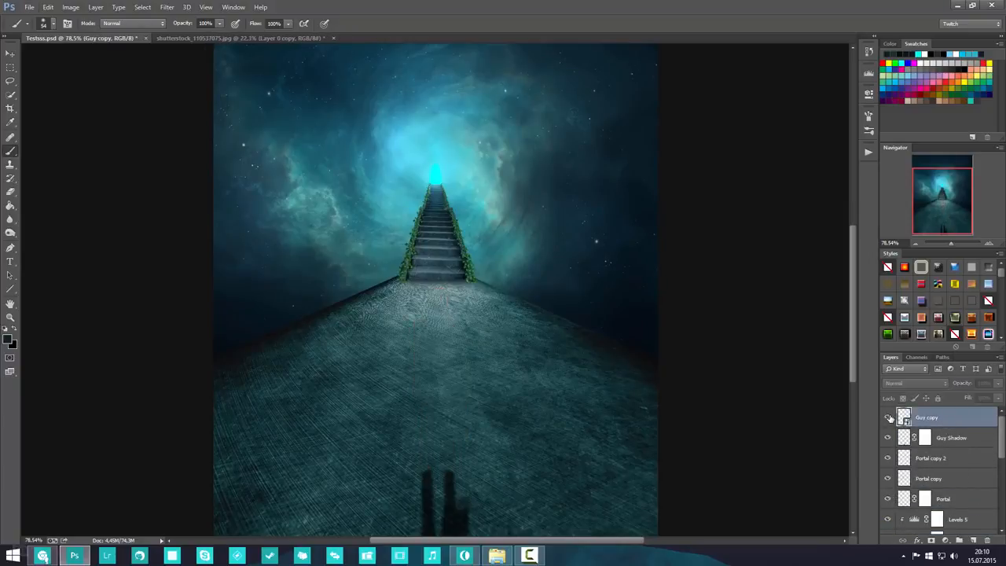
pyautogui.click(887, 417)
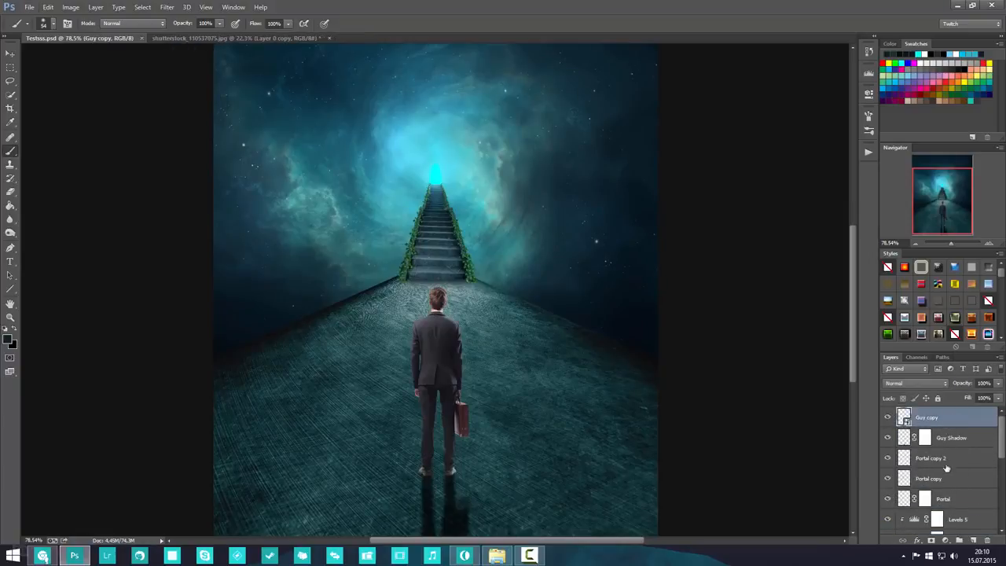
pyautogui.click(946, 540)
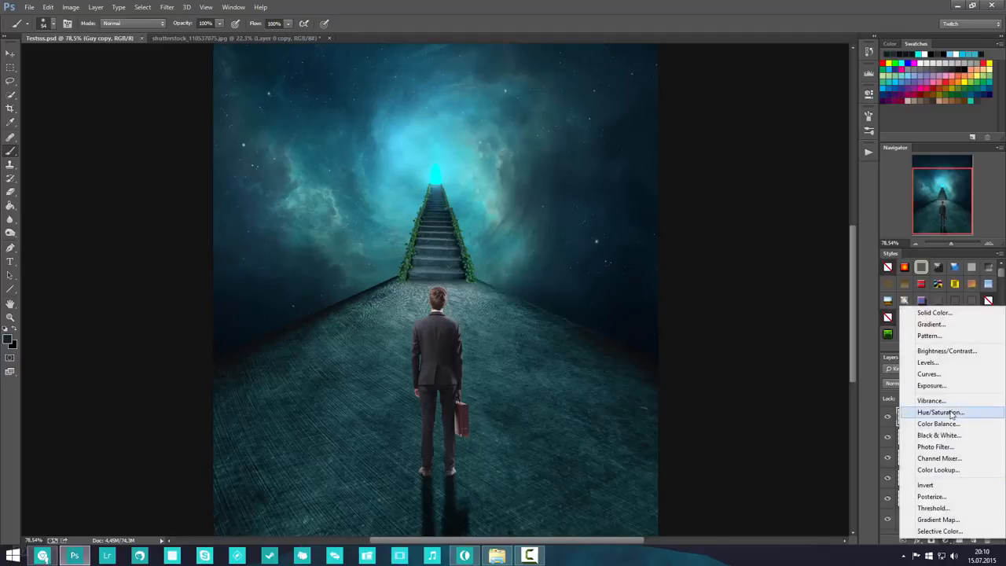
pyautogui.click(954, 425)
pyautogui.rightClick(970, 418)
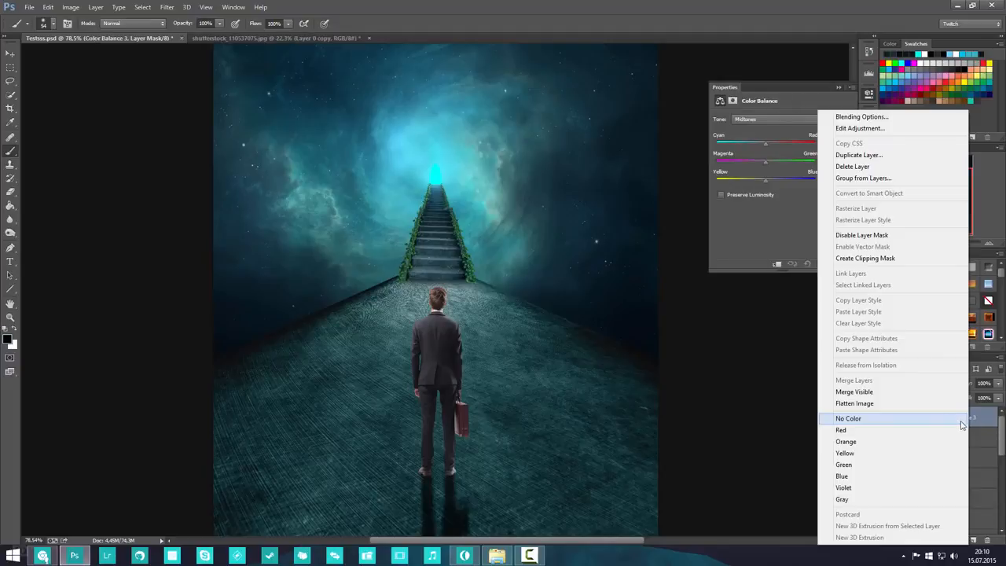
pyautogui.click(904, 272)
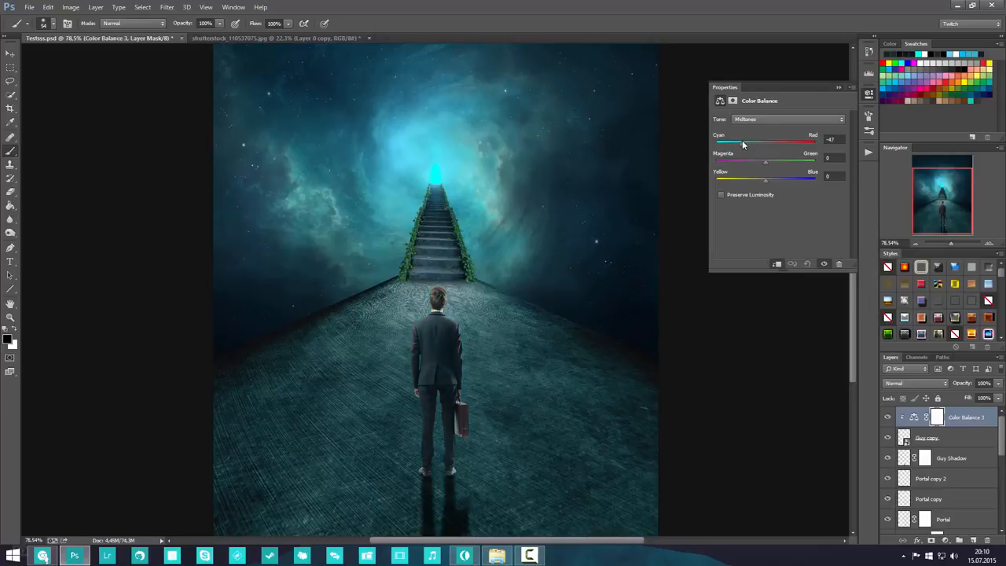
# - Shift the man's Color Balance midtones toward cyan, green and blue to match the scene
pyautogui.moveTo(770, 180); pyautogui.dragTo(771, 162)
pyautogui.click(839, 88)
# - Add a Levels adjustment above the Color Balance 3 layer and clip it to the man
pyautogui.click(946, 541)
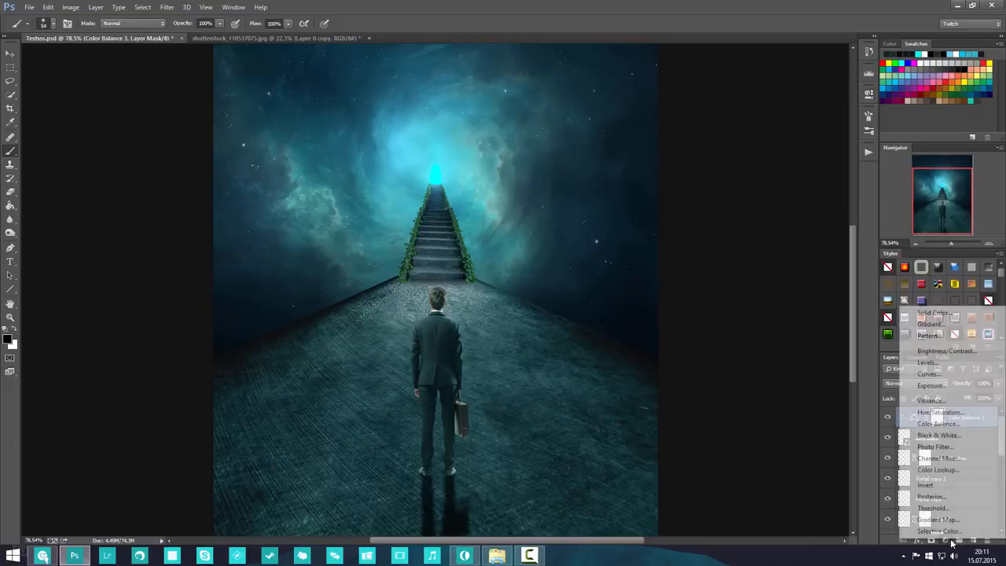
pyautogui.click(928, 362)
pyautogui.rightClick(955, 417)
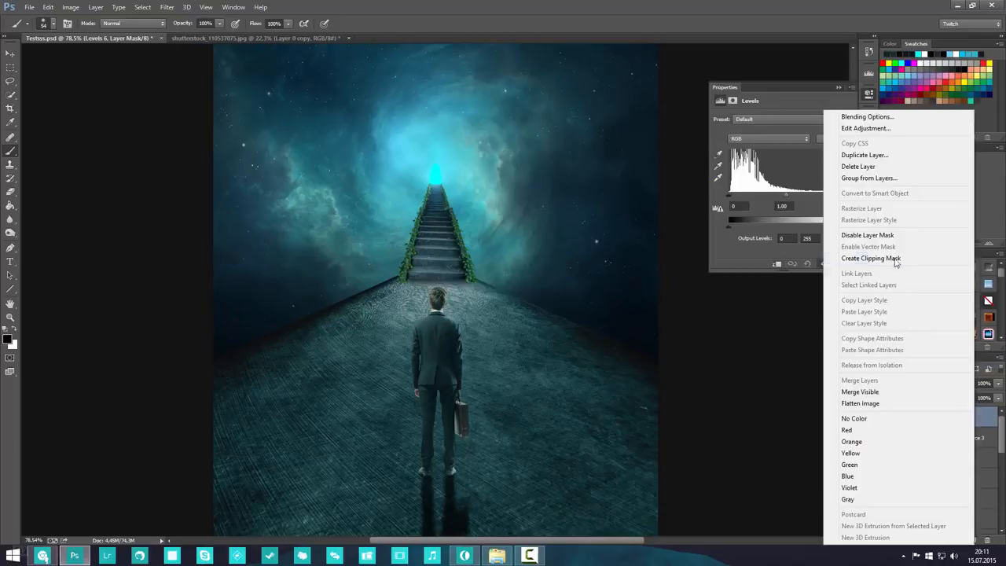
pyautogui.click(871, 257)
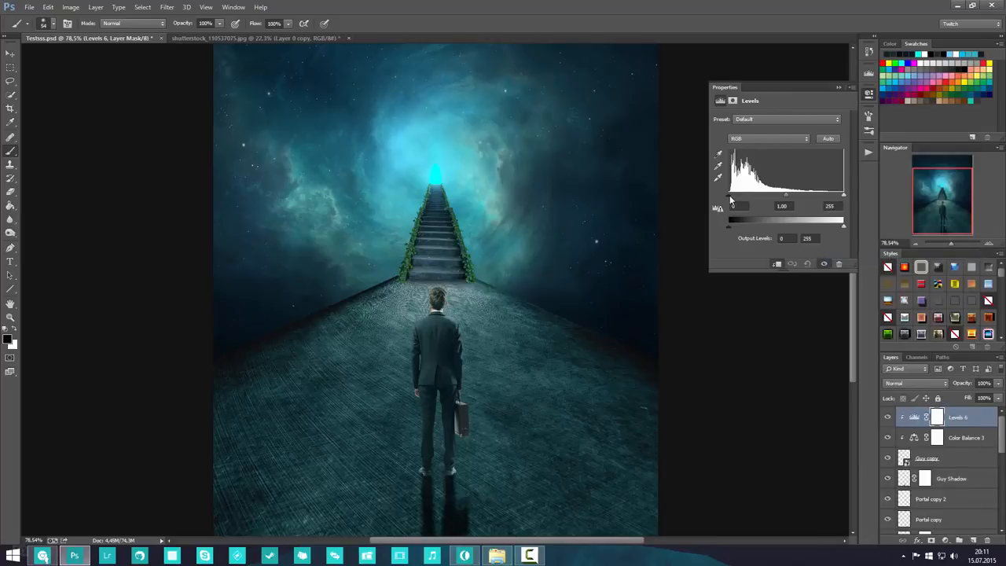
# - Darken the man with Levels, setting the input black point to 30 and the output levels to 17 and 118
pyautogui.moveTo(729, 195); pyautogui.dragTo(736, 196)
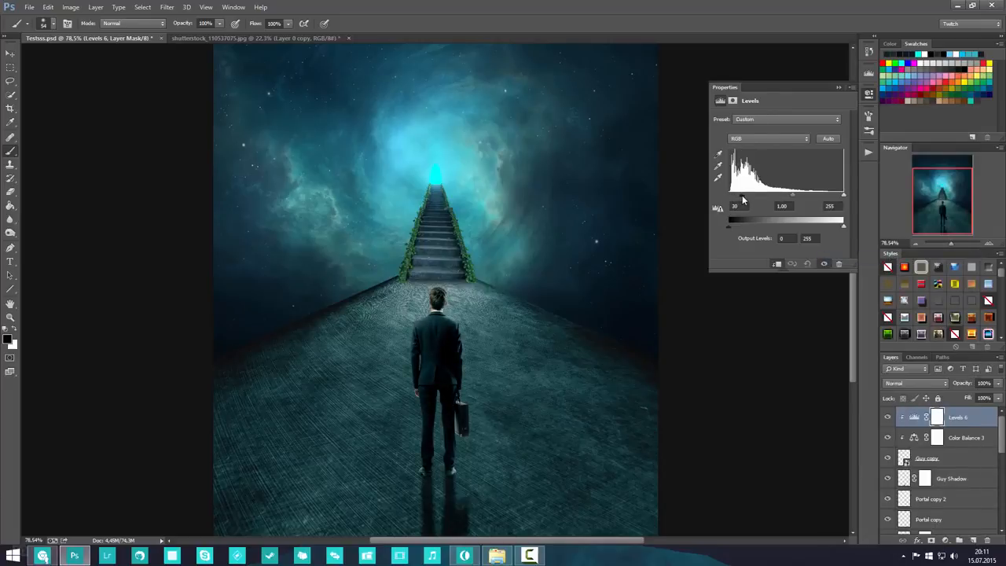
pyautogui.moveTo(791, 198); pyautogui.dragTo(798, 198)
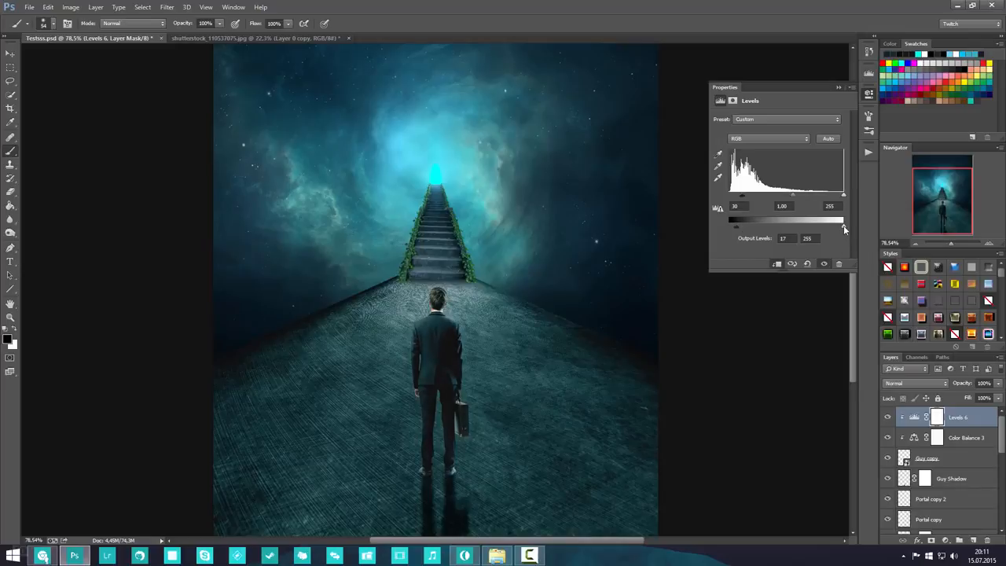
pyautogui.moveTo(830, 226); pyautogui.dragTo(808, 227)
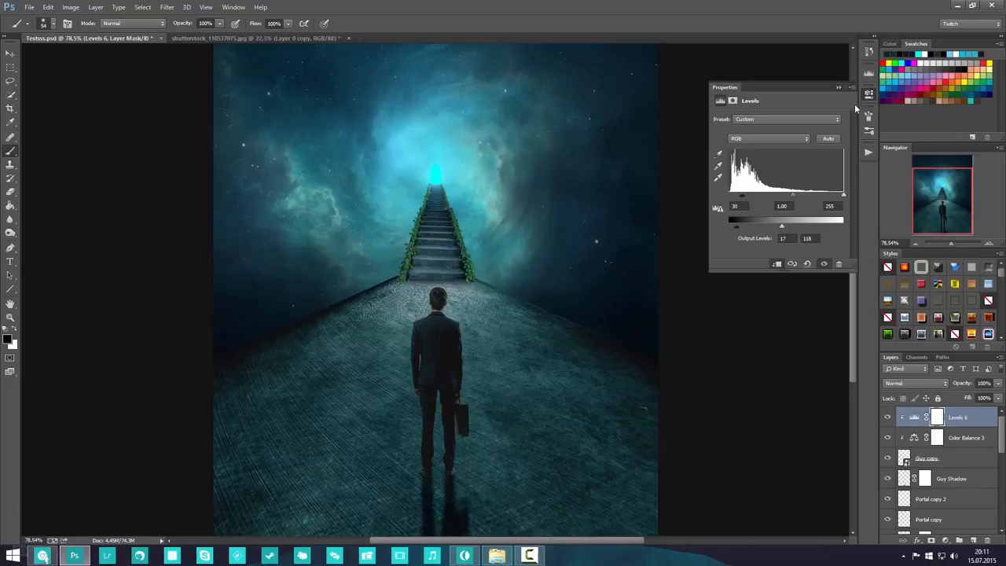
pyautogui.click(839, 88)
# - Review the darkened man against the whole scene and check the Levels 6 settings
pyautogui.scroll(-3, 472, 285)
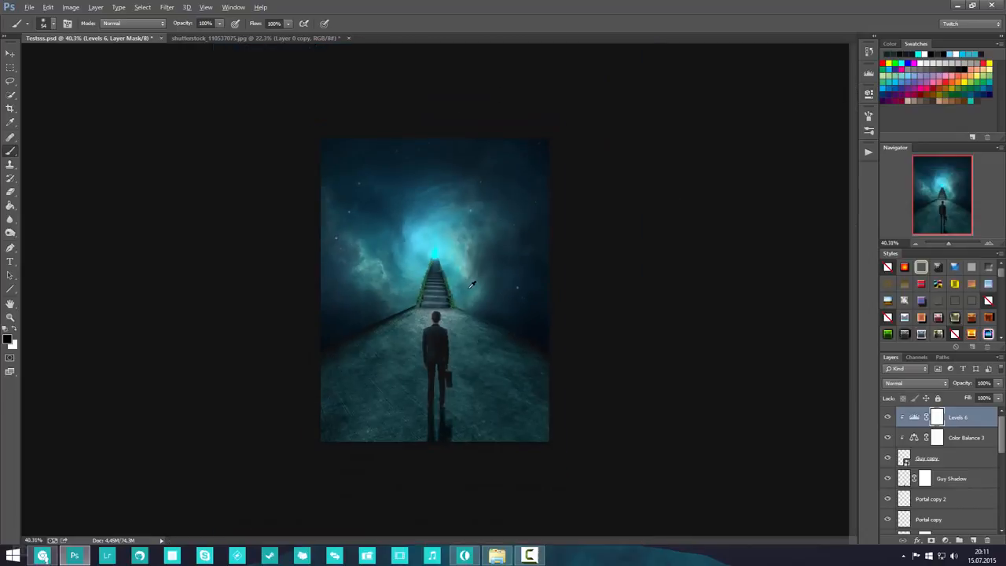
pyautogui.scroll(3, 447, 338)
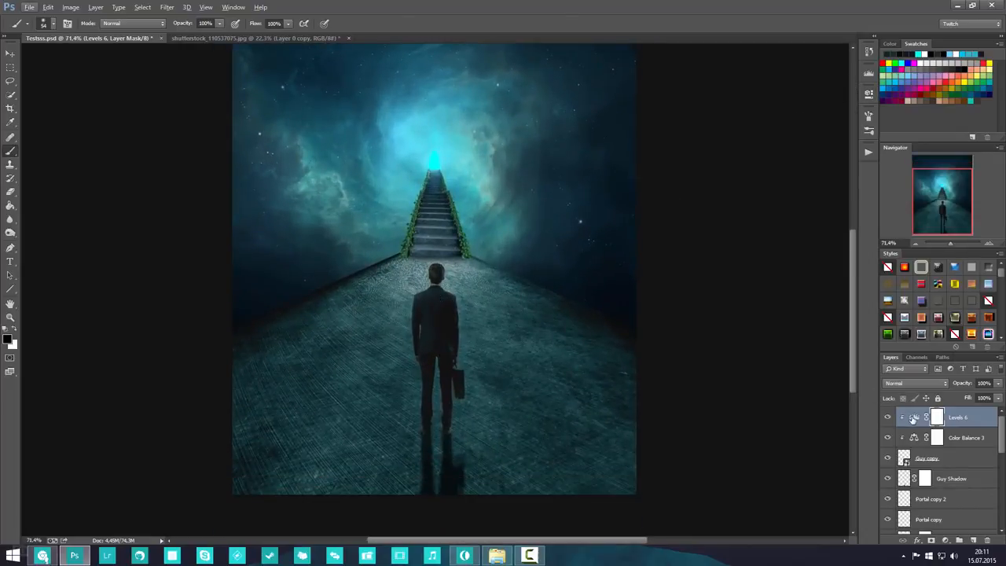
pyautogui.doubleClick(915, 416)
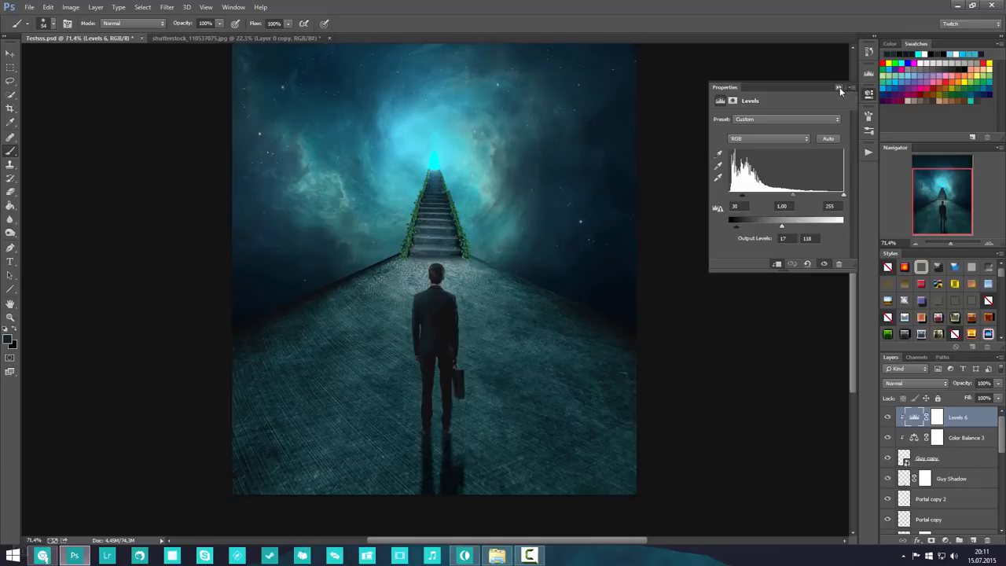
pyautogui.click(839, 87)
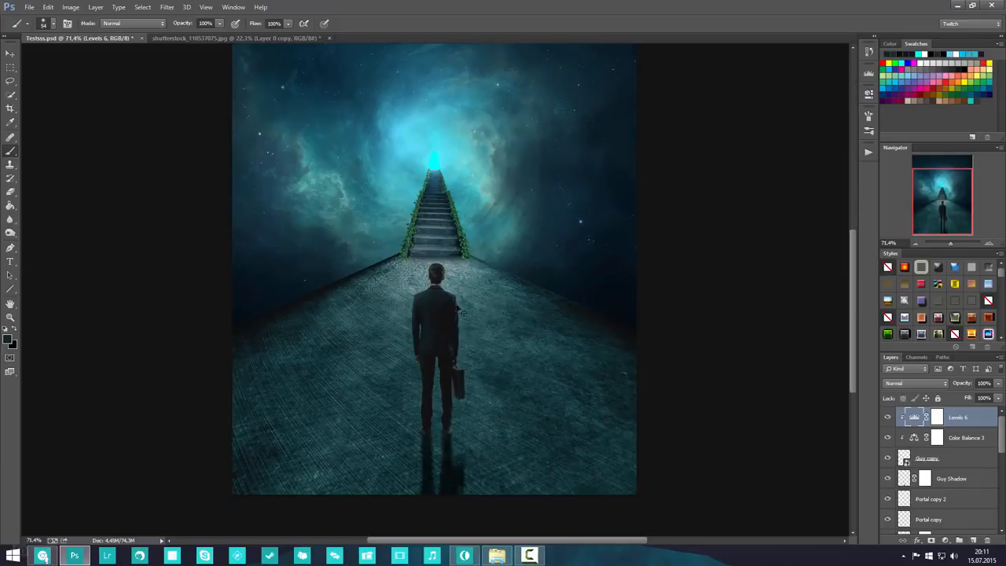
pyautogui.scroll(-3, 462, 311)
pyautogui.scroll(2, 440, 382)
pyautogui.scroll(3, 441, 381)
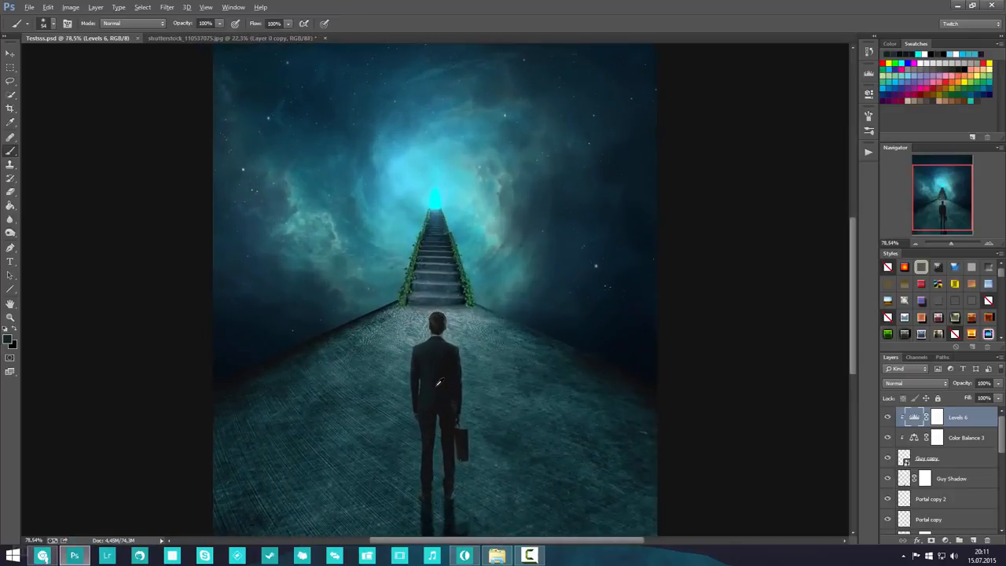
pyautogui.scroll(2, 435, 382)
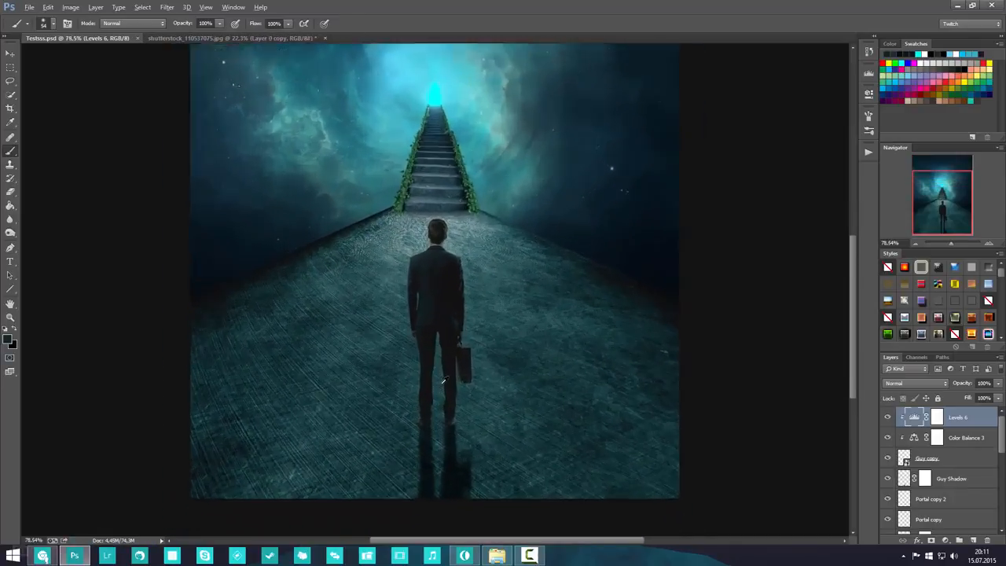
# - Create a new layer above Levels 6 and clip it to the man
pyautogui.click(974, 540)
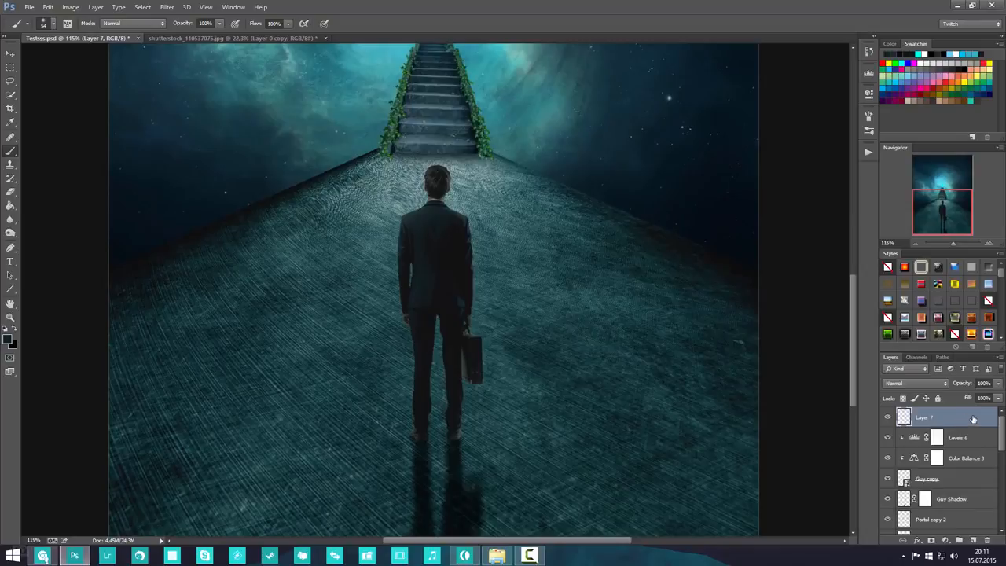
pyautogui.rightClick(972, 419)
pyautogui.click(854, 258)
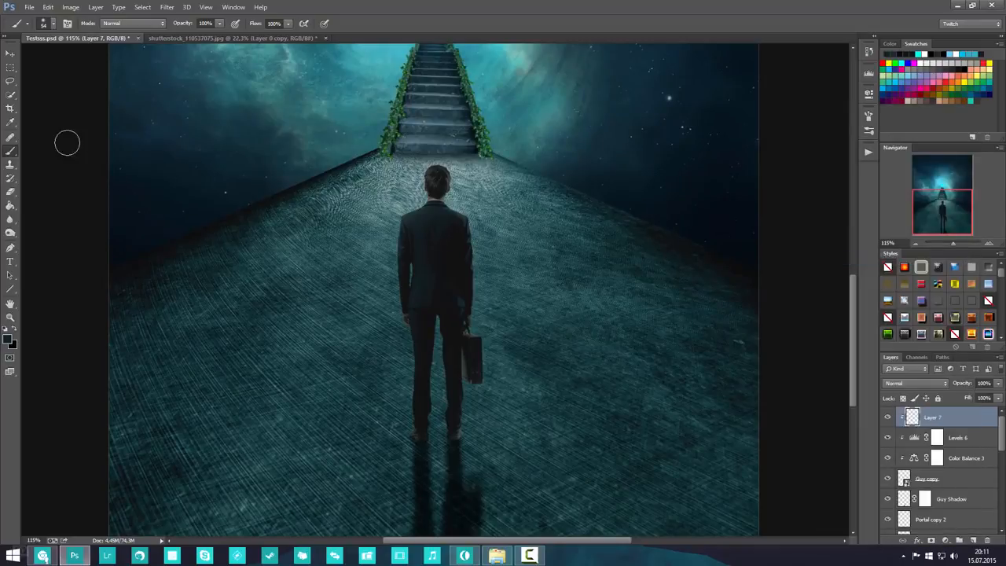
# - Paint a white rim light around the man's head and shoulders with a soft 24 px brush
pyautogui.click(919, 56)
pyautogui.scroll(3, 446, 149)
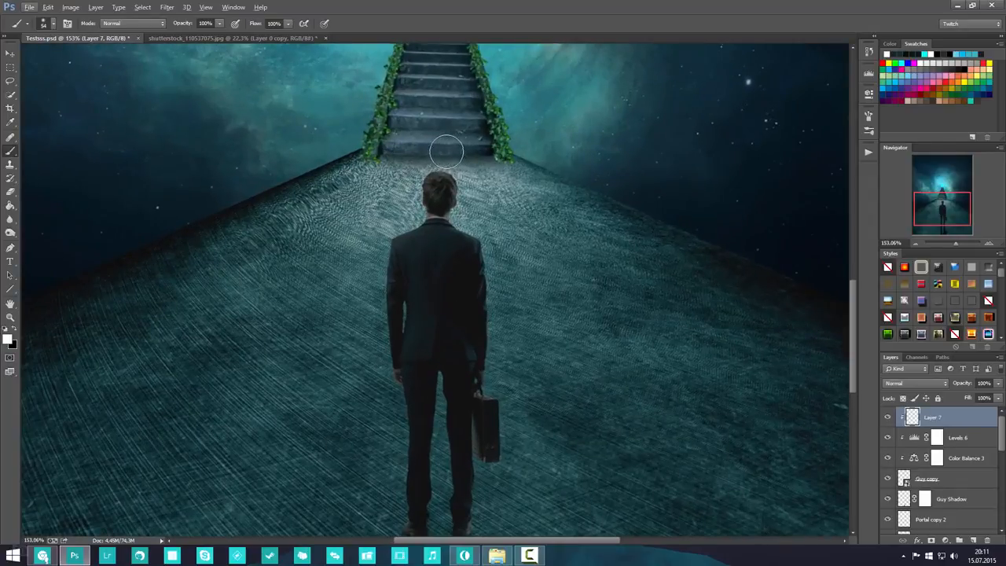
pyautogui.rightClick(562, 160)
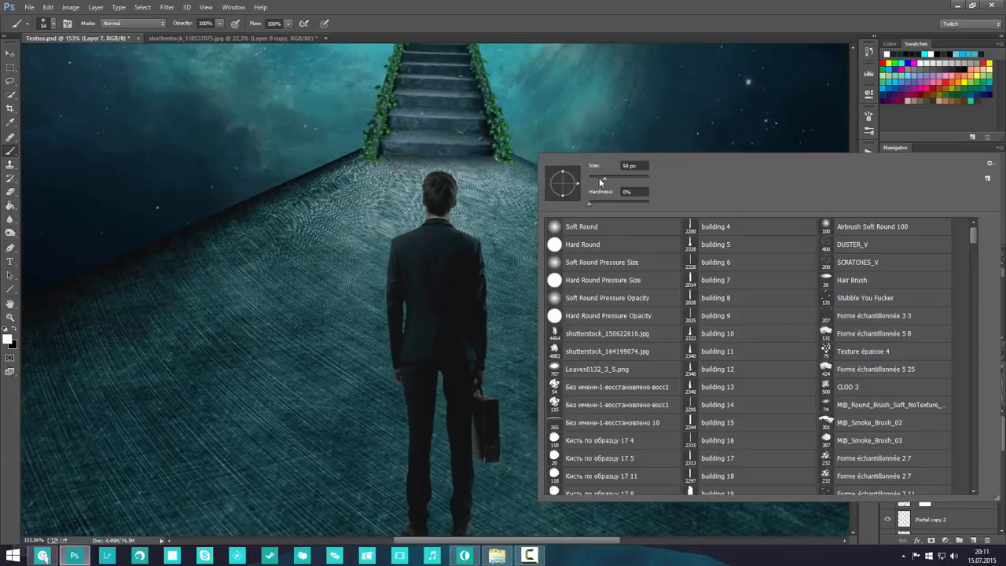
pyautogui.moveTo(600, 181); pyautogui.dragTo(595, 181)
pyautogui.click(432, 163)
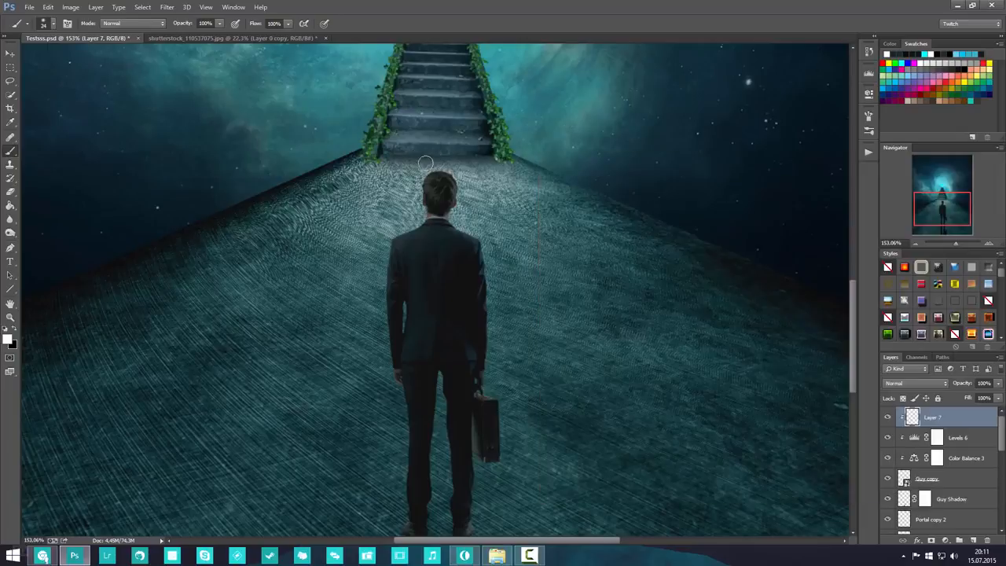
pyautogui.moveTo(416, 176)
pyautogui.mouseDown()
pyautogui.moveTo(416, 200)
pyautogui.moveTo(415, 187)
pyautogui.mouseUp()
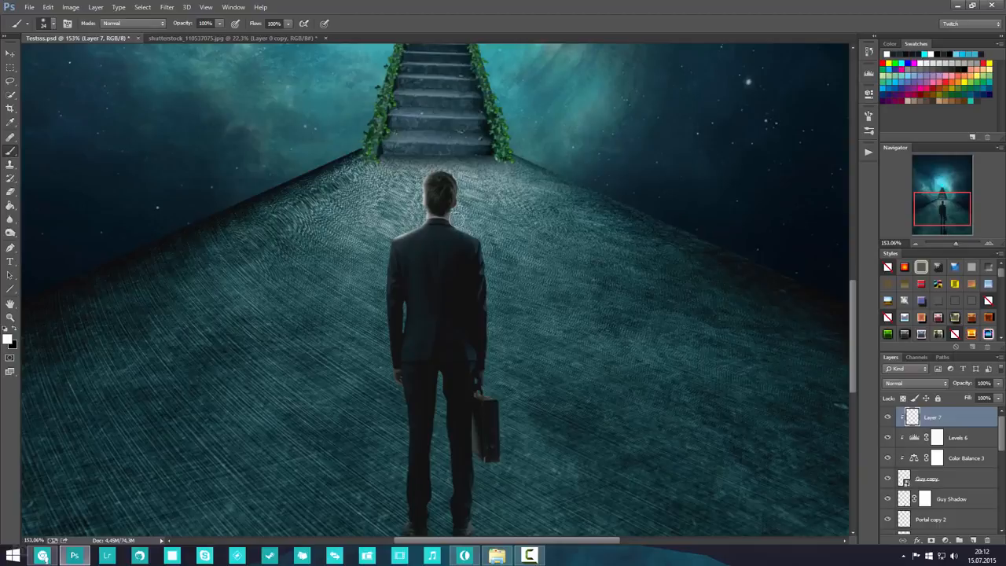
pyautogui.moveTo(456, 222); pyautogui.dragTo(482, 234)
pyautogui.scroll(2, 475, 244)
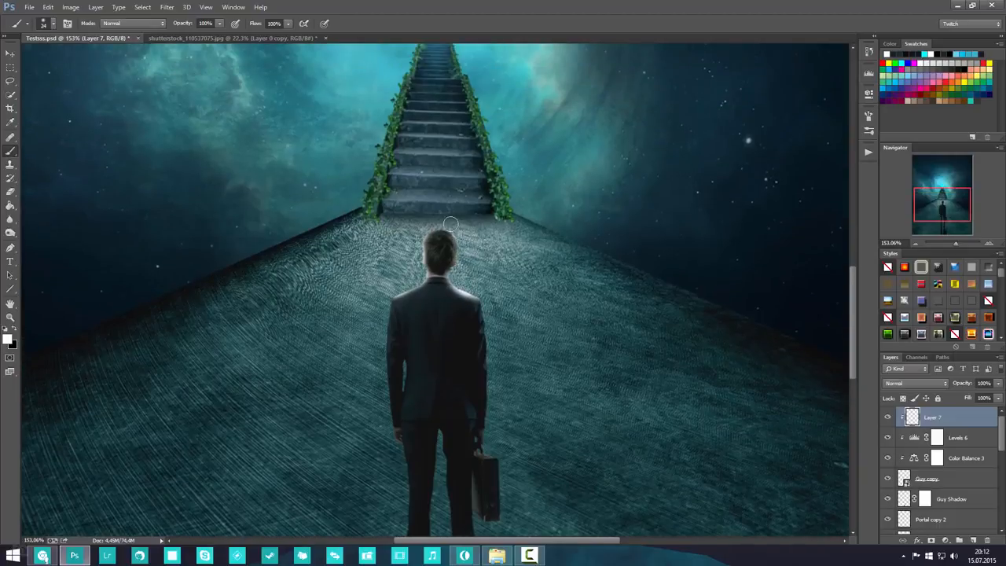
# - Continue the white rim light down the man's arms, briefcase, legs and shoes
pyautogui.scroll(-3, 507, 304)
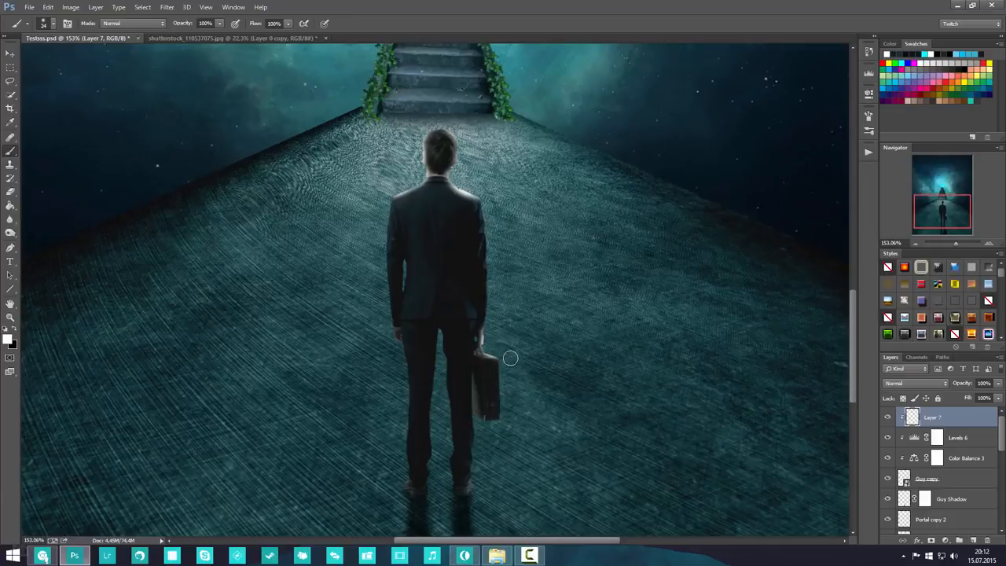
pyautogui.scroll(-4, 510, 397)
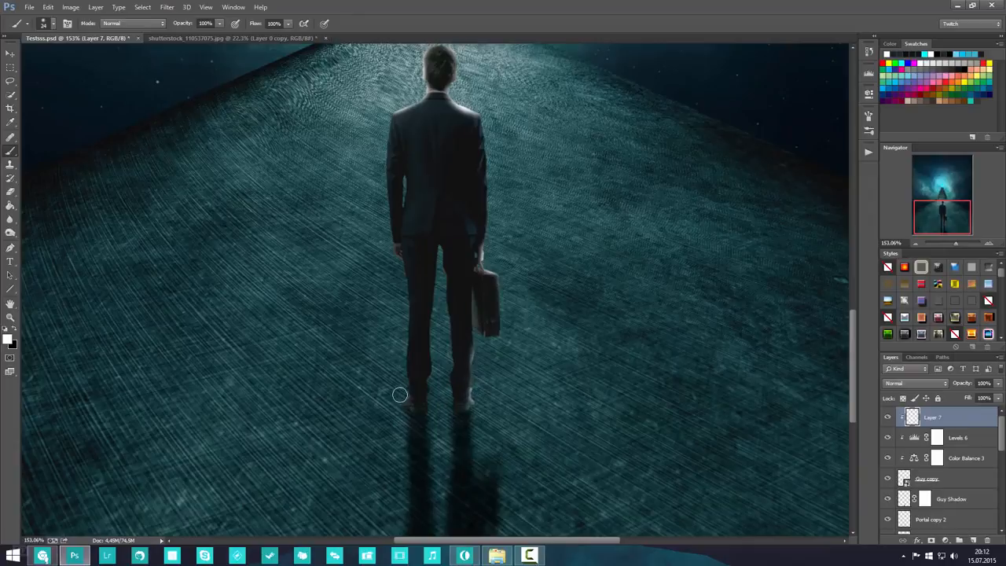
pyautogui.moveTo(400, 394); pyautogui.dragTo(398, 353)
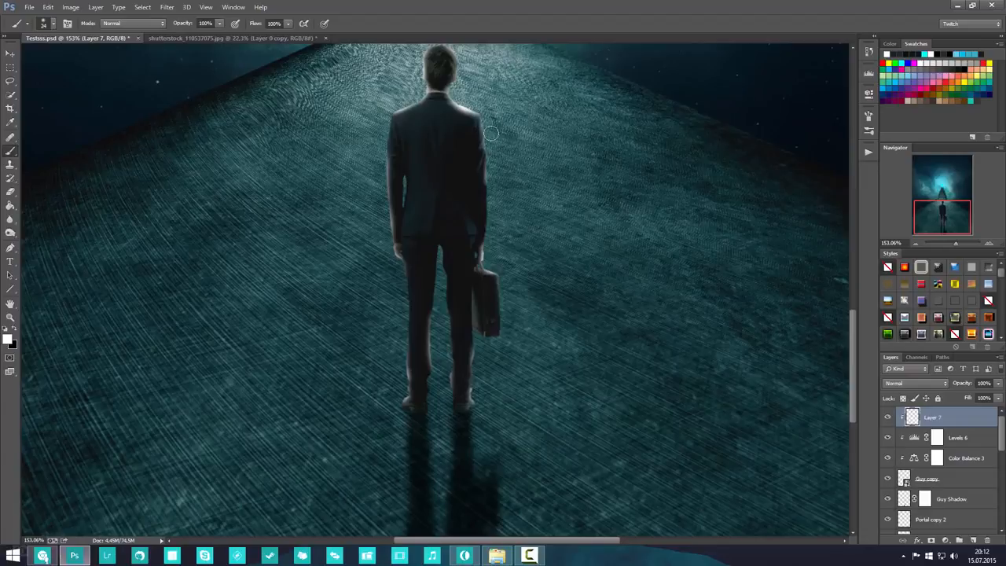
# - Examine the painted rim light around the man both in the whole composition and up close
pyautogui.scroll(-14, 523, 244)
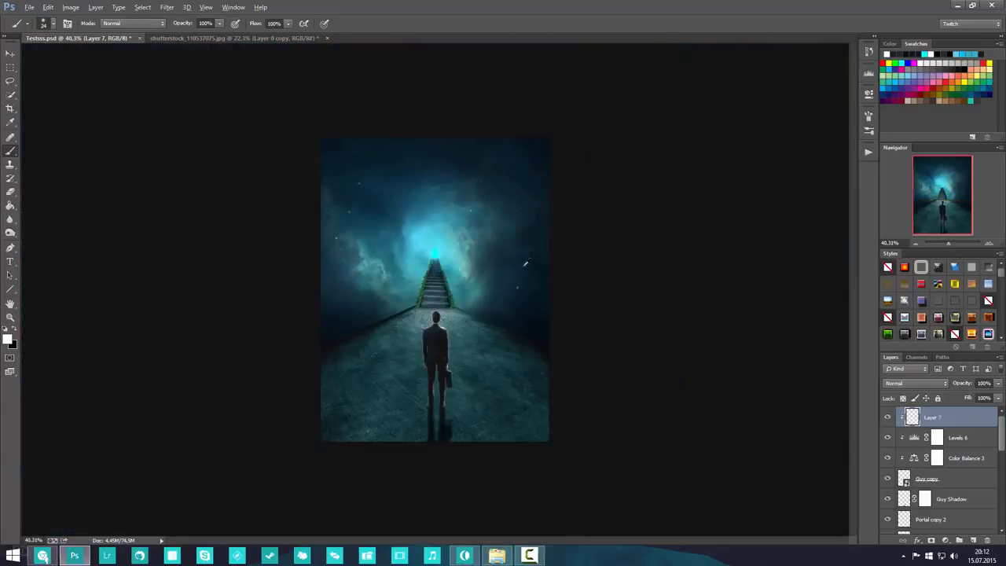
pyautogui.scroll(8, 451, 376)
pyautogui.scroll(11, 450, 375)
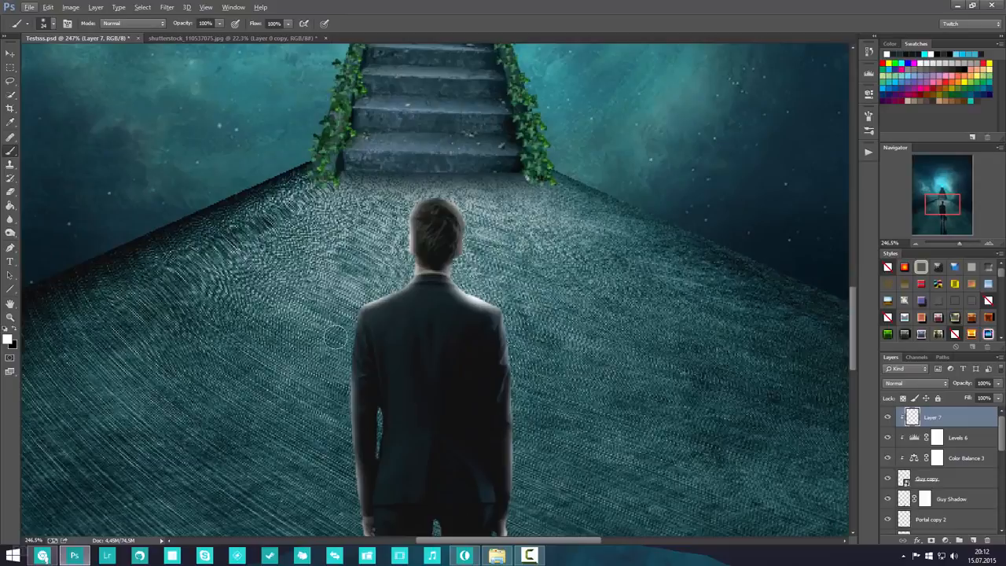
pyautogui.scroll(-2, 446, 464)
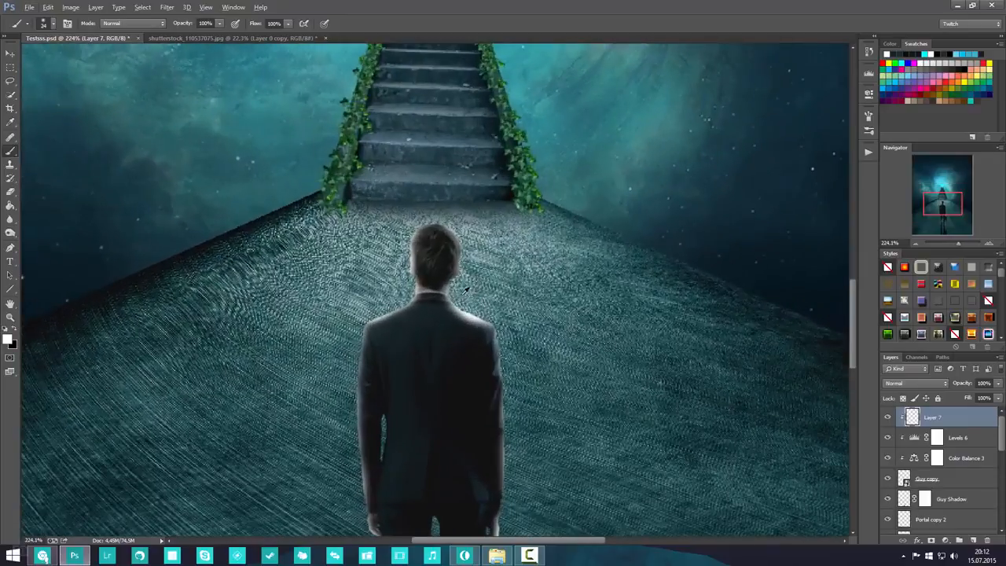
pyautogui.scroll(-7, 475, 277)
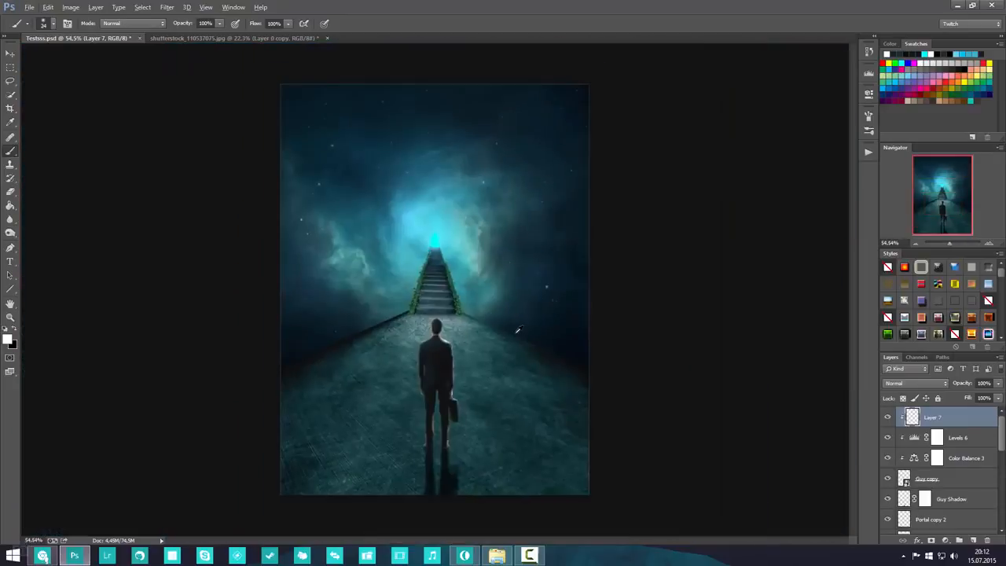
pyautogui.scroll(4, 434, 360)
pyautogui.scroll(4, 435, 359)
pyautogui.press('e')
pyautogui.hotkey('alt', 'e')
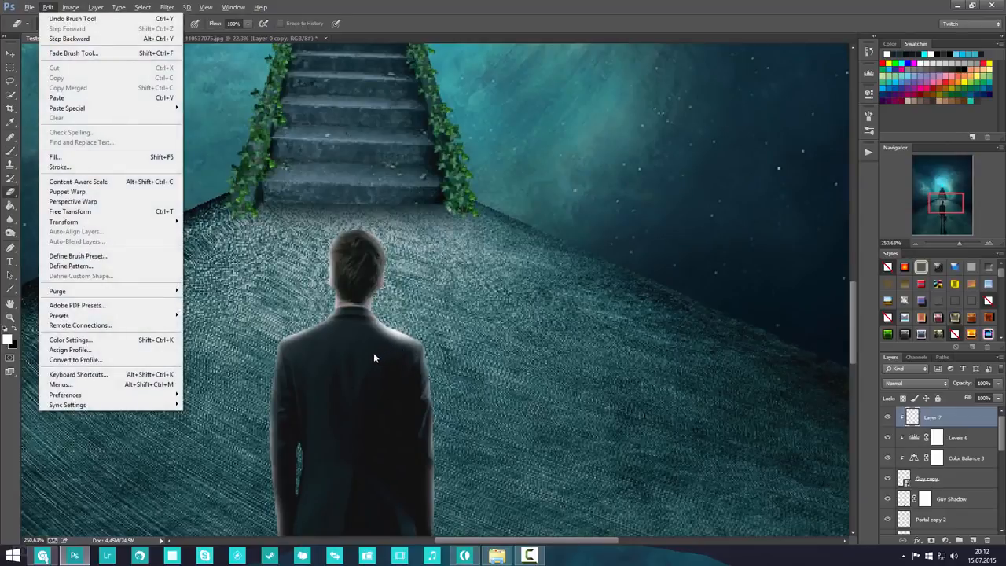
pyautogui.press('Escape')
pyautogui.press('Escape')
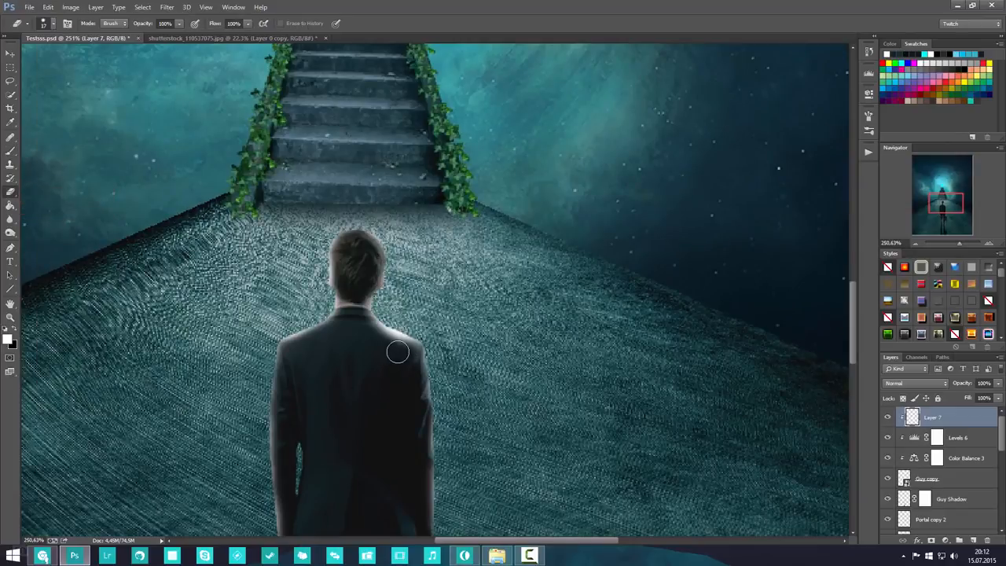
pyautogui.press('b')
pyautogui.rightClick(388, 344)
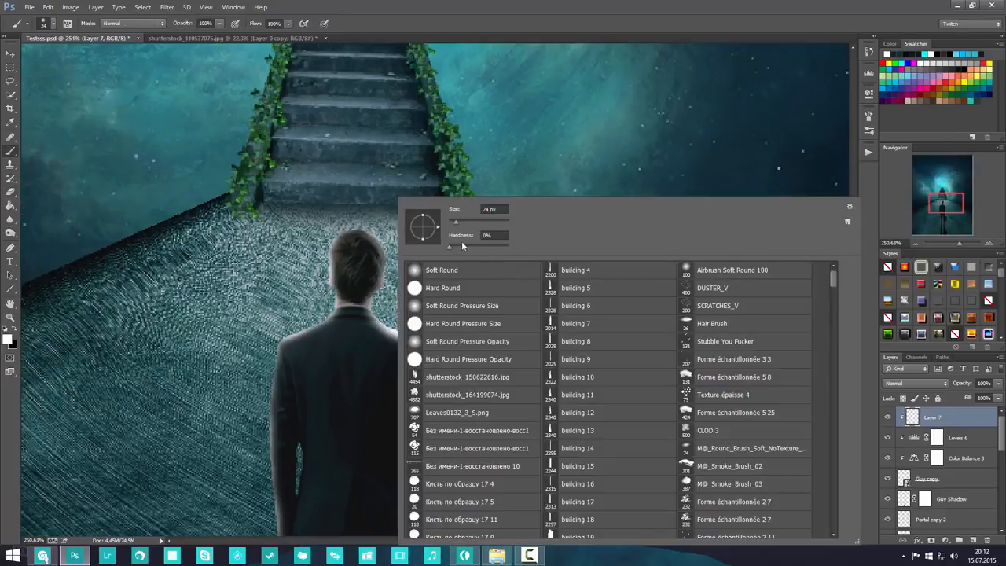
pyautogui.moveTo(456, 223); pyautogui.dragTo(460, 224)
pyautogui.moveTo(365, 350); pyautogui.dragTo(380, 357)
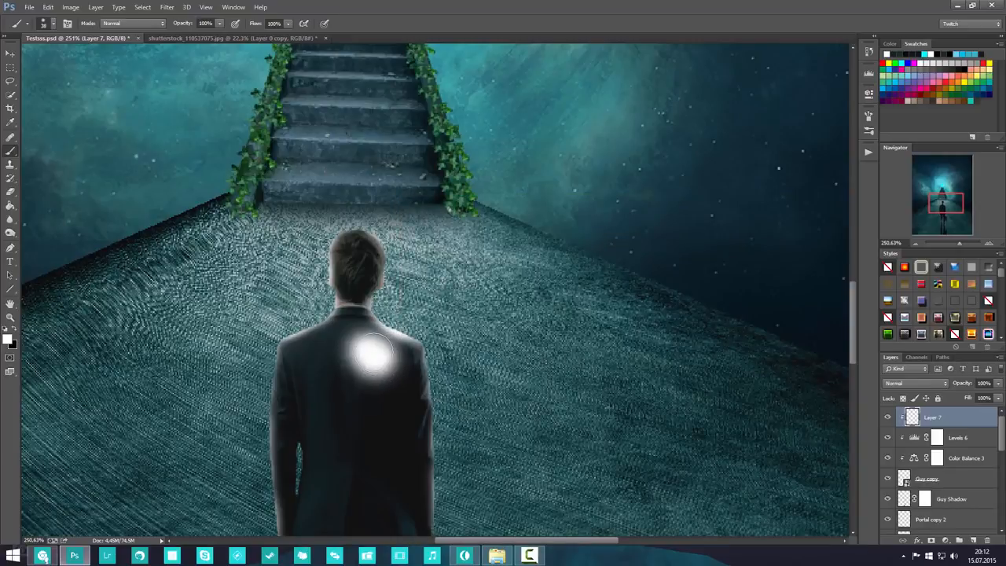
pyautogui.hotkey('ctrl', 'z')
# - Set up the Eraser with a soft 20 px tip for the rim light layer
pyautogui.press('e')
pyautogui.rightClick(385, 356)
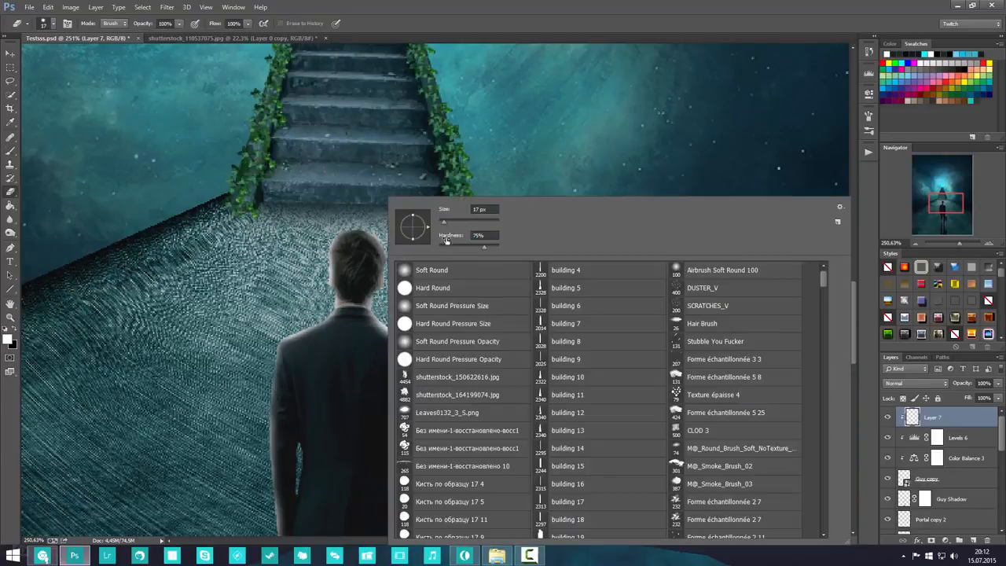
pyautogui.click(453, 224)
pyautogui.moveTo(456, 247); pyautogui.dragTo(415, 250)
pyautogui.click(445, 223)
pyautogui.press('Return')
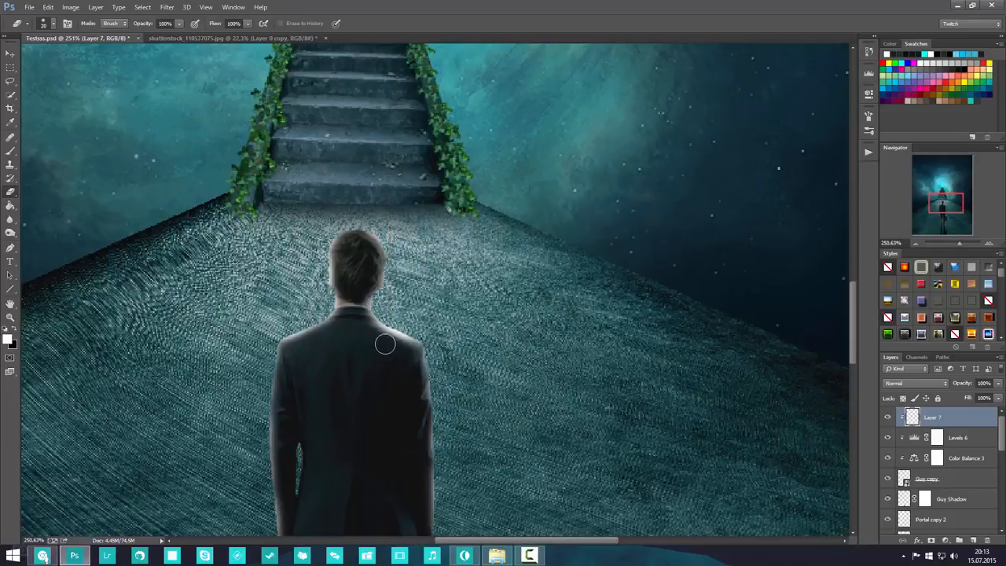
# - Check the white rim light around the man and lock the transparent pixels of Layer 7 for painting with the Brush
pyautogui.scroll(-5, 376, 391)
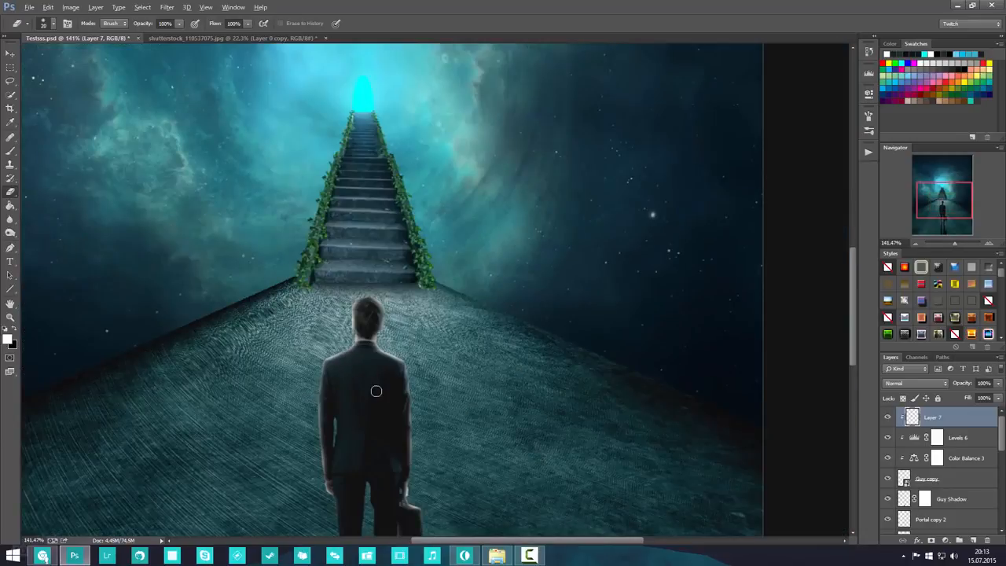
pyautogui.scroll(5, 355, 378)
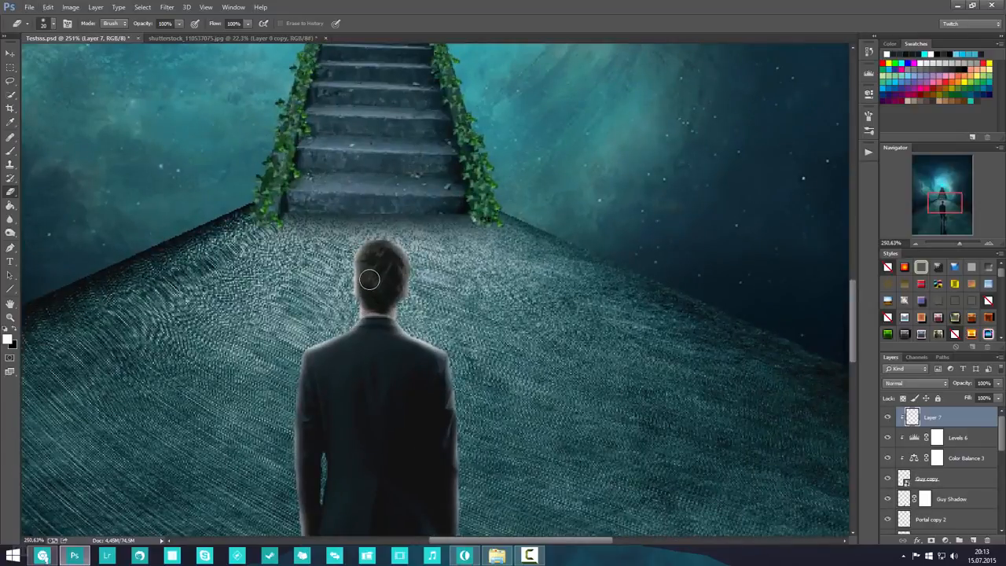
pyautogui.scroll(-6, 413, 335)
pyautogui.scroll(8, 417, 425)
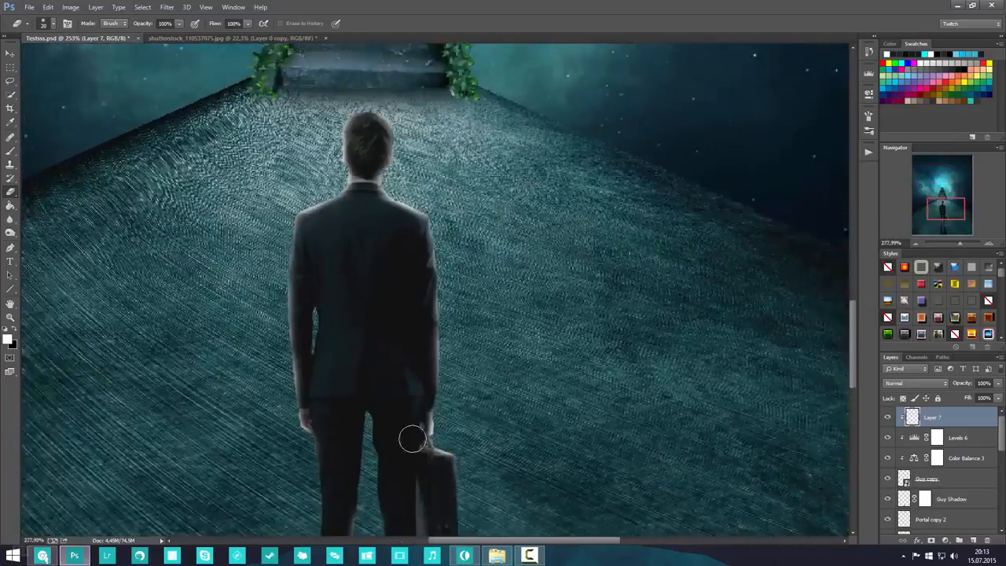
pyautogui.scroll(-10, 422, 417)
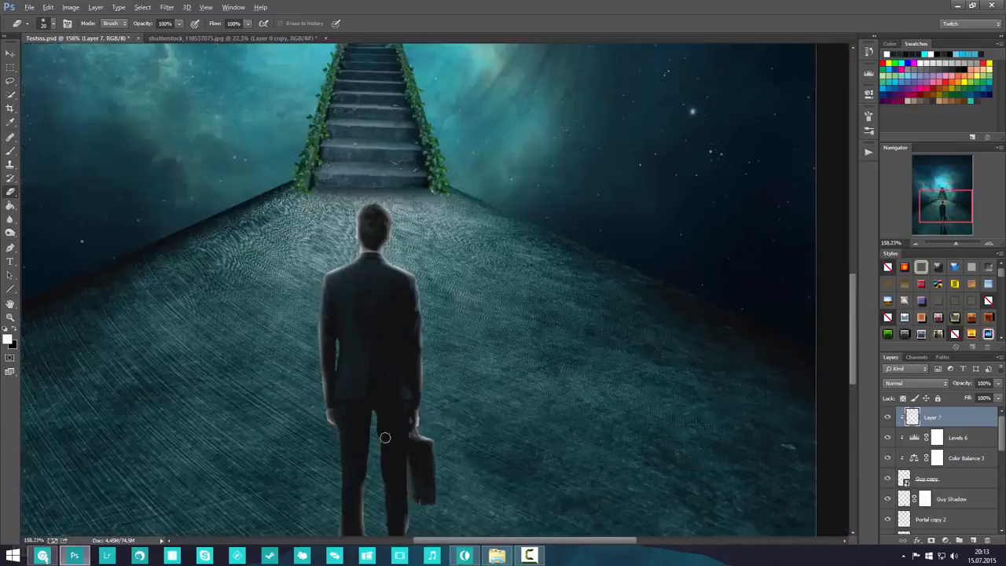
pyautogui.scroll(2, 389, 446)
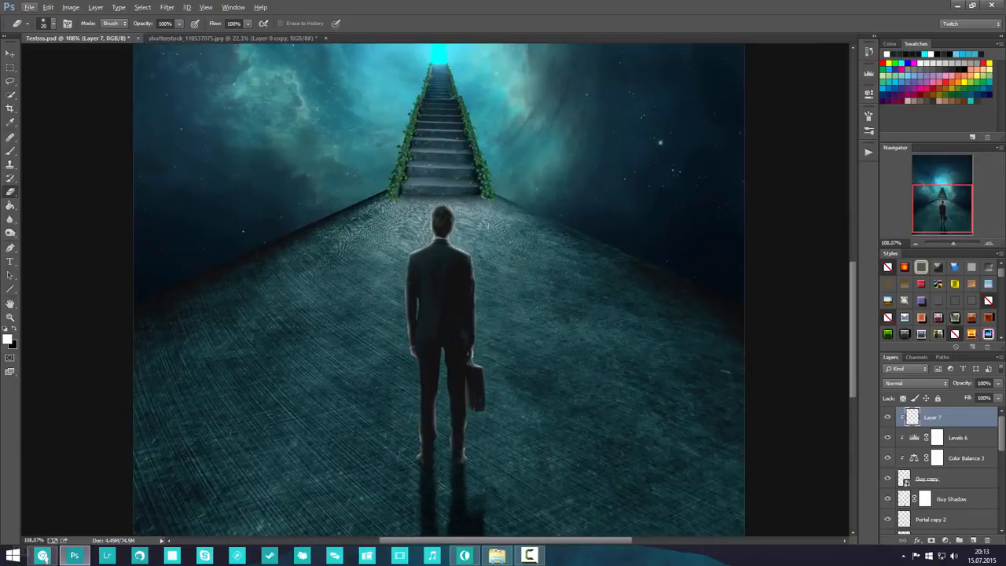
pyautogui.click(903, 398)
pyautogui.click(16, 152)
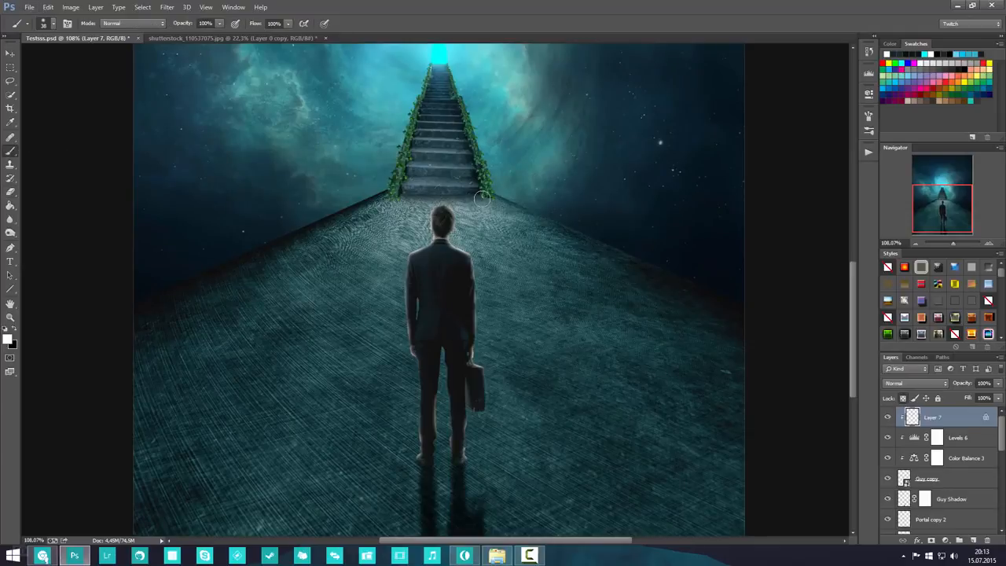
# - Enlarge the soft brush to 121 px and sample the portal's bright cyan as the foreground colour
pyautogui.scroll(-2, 479, 198)
pyautogui.scroll(2, 489, 207)
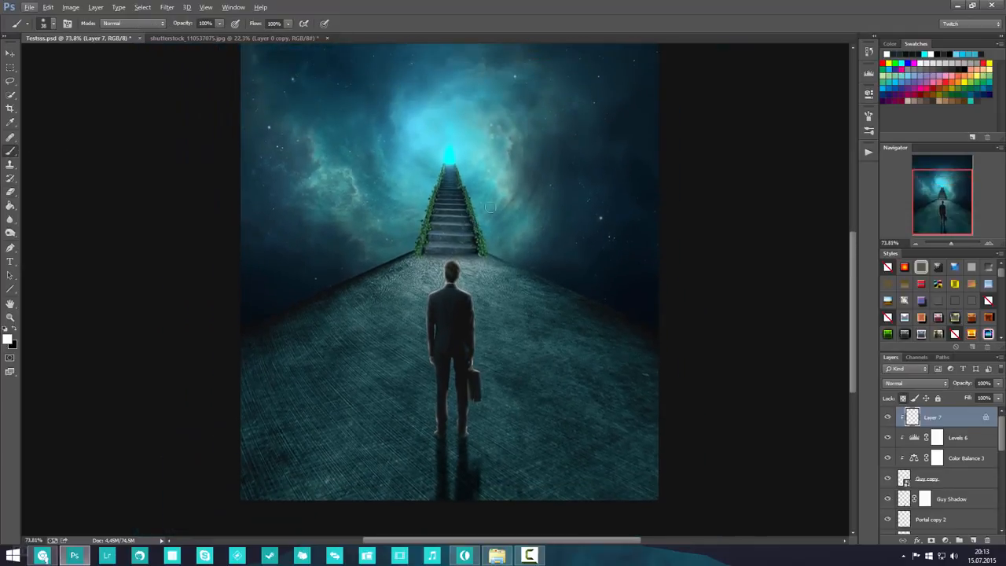
pyautogui.rightClick(526, 187)
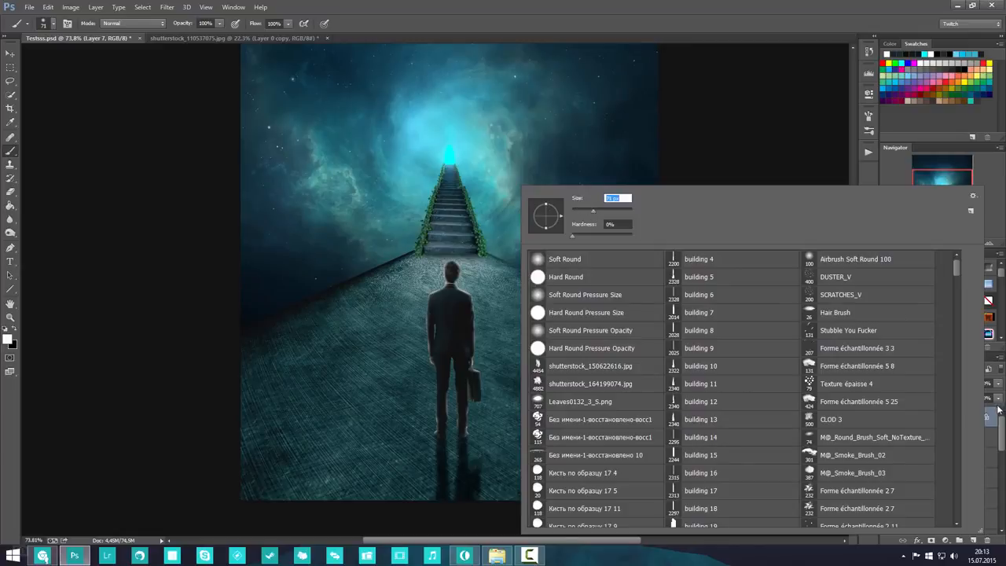
pyautogui.click(993, 414)
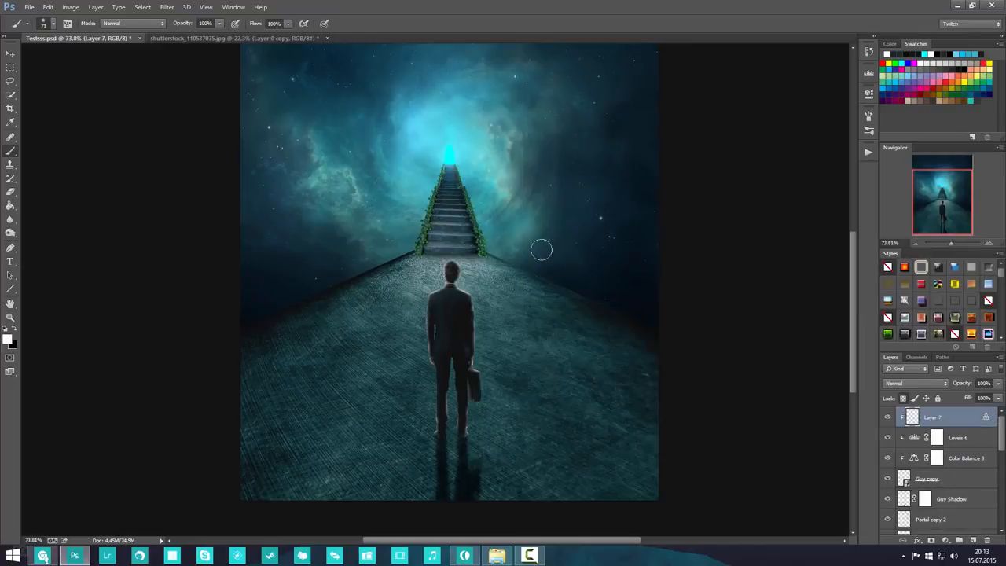
pyautogui.rightClick(581, 249)
pyautogui.click(619, 224)
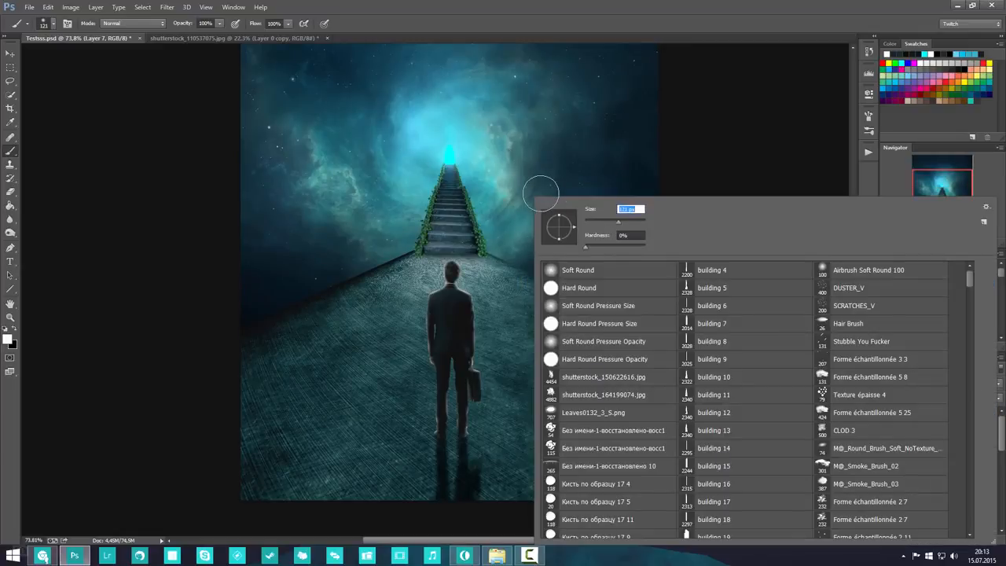
pyautogui.keyDown('alt'); pyautogui.click(450, 160); pyautogui.keyUp('alt')
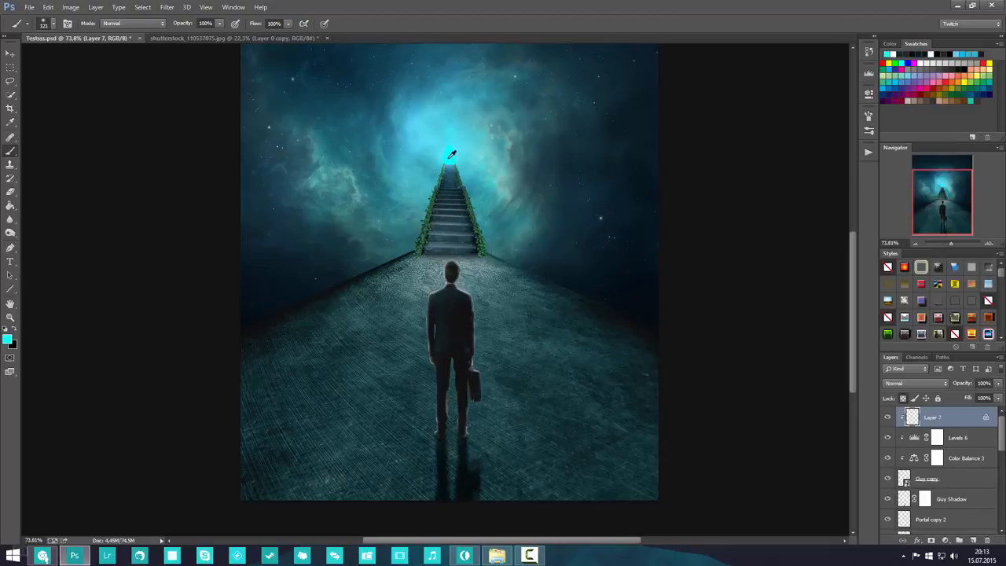
# - Recolour the rim light around the man cyan and unlock the transparent pixels of Layer 7
pyautogui.scroll(1, 469, 248)
pyautogui.scroll(-1, 469, 247)
pyautogui.scroll(5, 475, 385)
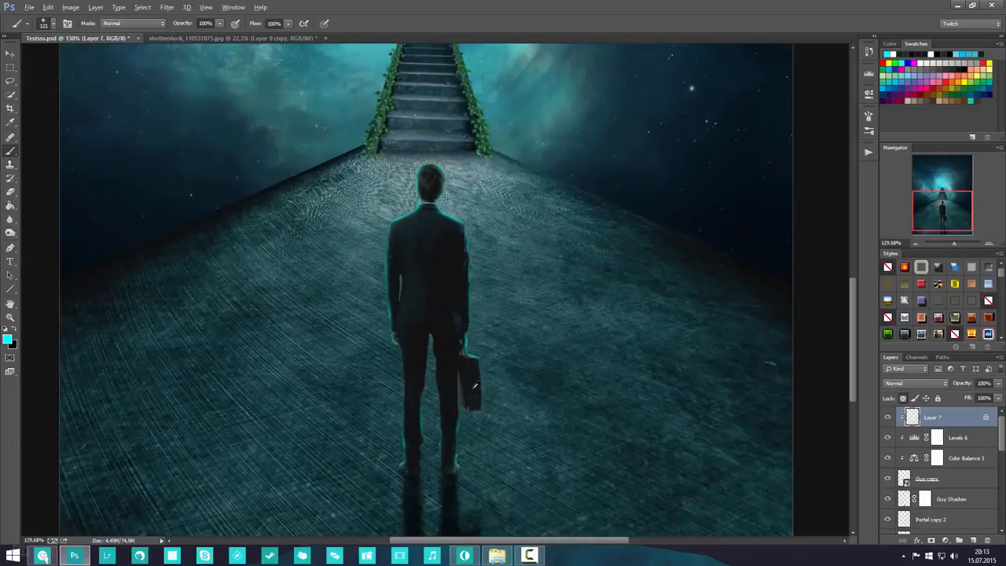
pyautogui.scroll(-3, 429, 210)
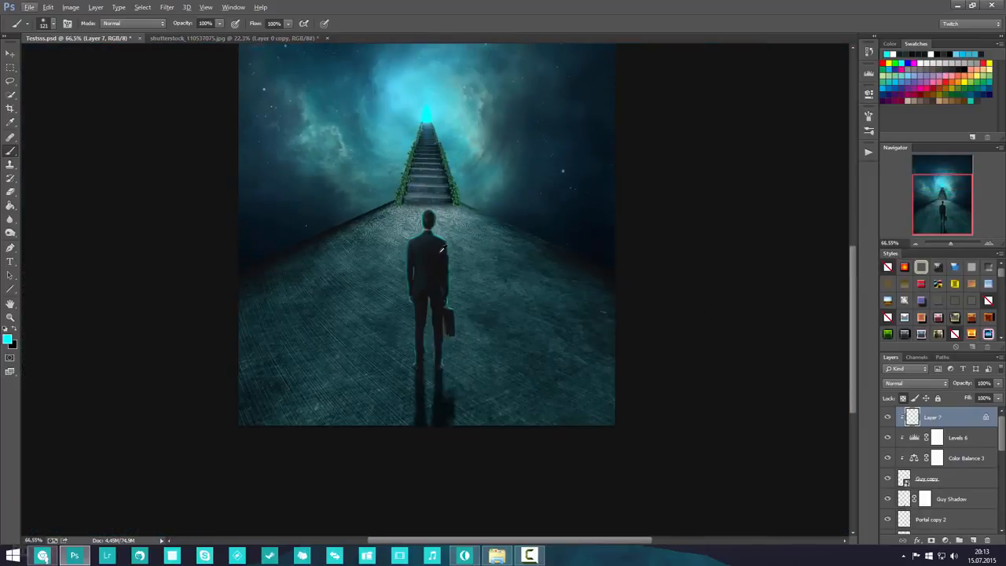
pyautogui.scroll(-2, 432, 251)
pyautogui.scroll(4, 425, 221)
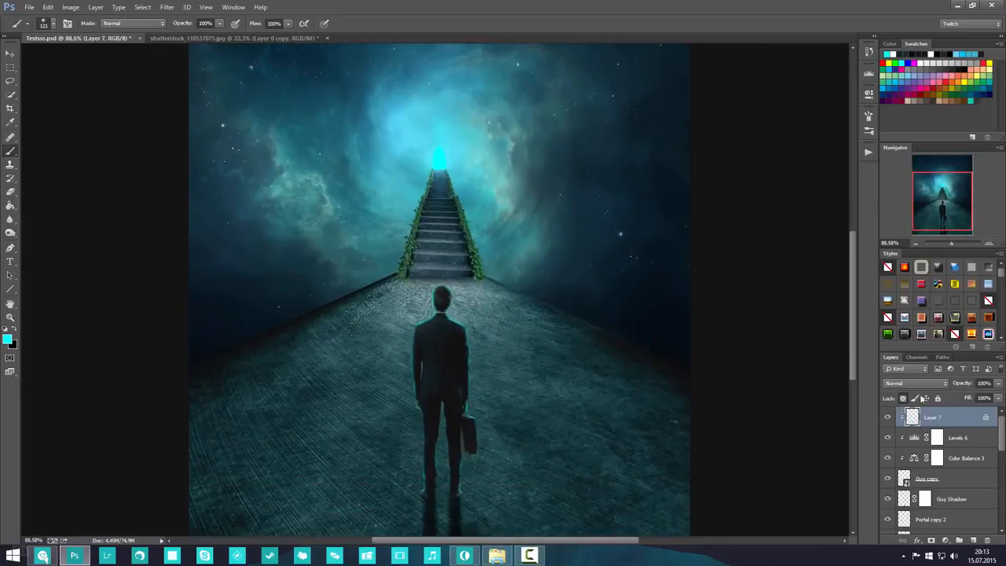
pyautogui.click(904, 400)
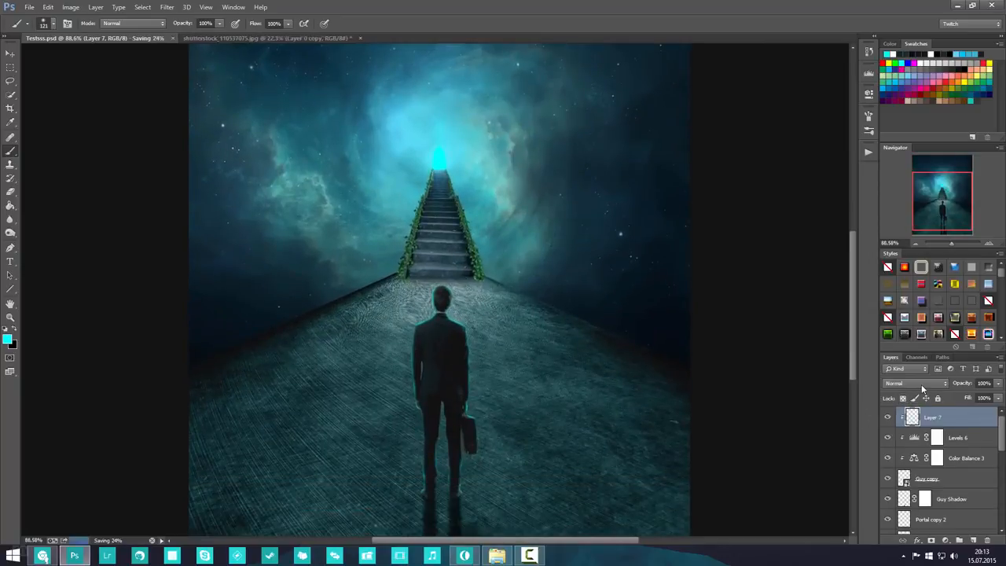
# - Set the rim light layer to Color Dodge blending at 84% opacity and save the document
pyautogui.click(917, 383)
pyautogui.click(921, 385)
pyautogui.scroll(-3, 922, 388)
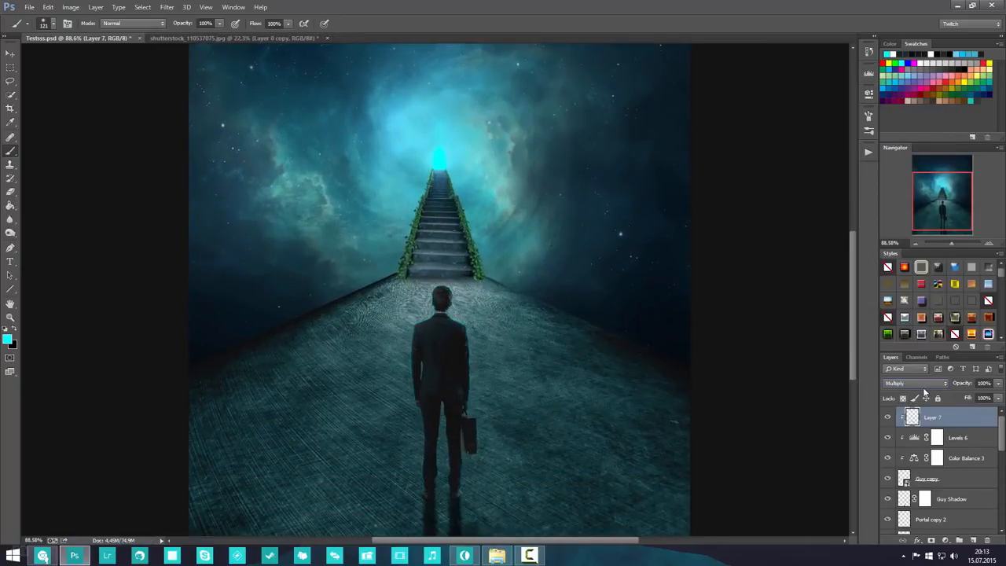
pyautogui.scroll(-1, 924, 387)
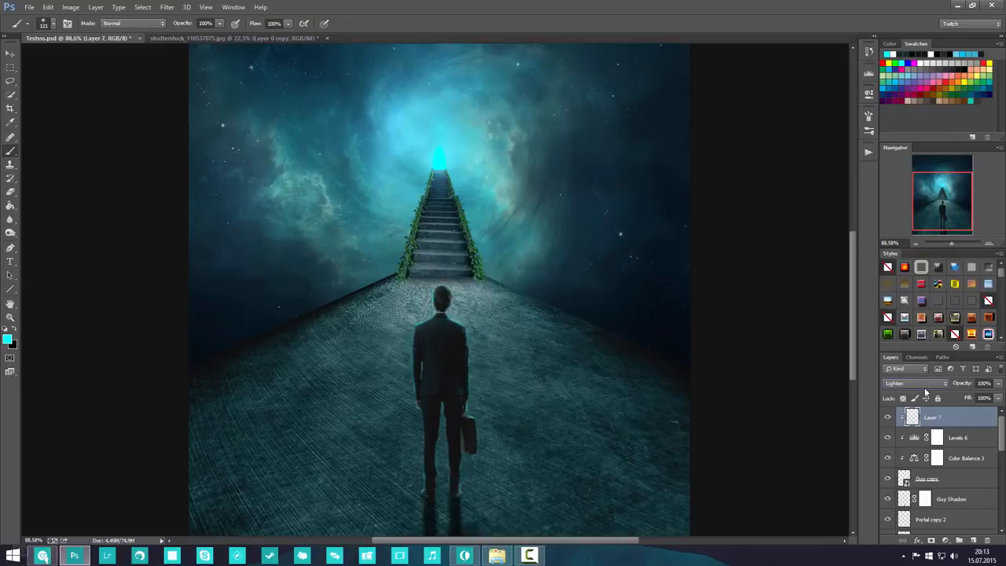
pyautogui.scroll(-1, 925, 387)
pyautogui.scroll(-1, 926, 388)
pyautogui.scroll(1, 926, 388)
pyautogui.moveTo(961, 384); pyautogui.dragTo(950, 387)
pyautogui.hotkey('ctrl', 's')
# - Group all layers from Layer 7 down to BG
pyautogui.scroll(-7, 506, 340)
pyautogui.scroll(8, 447, 368)
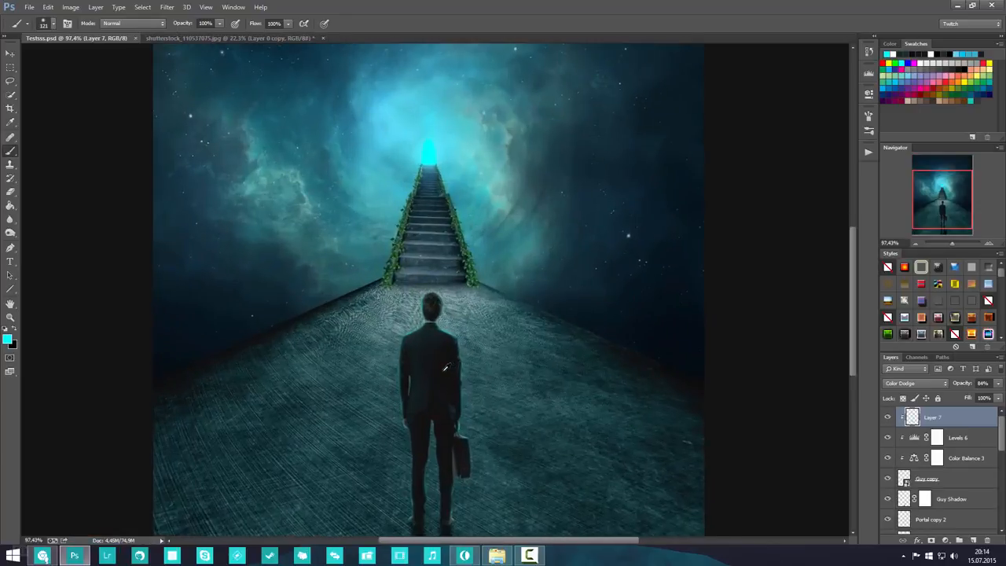
pyautogui.scroll(-3, 444, 367)
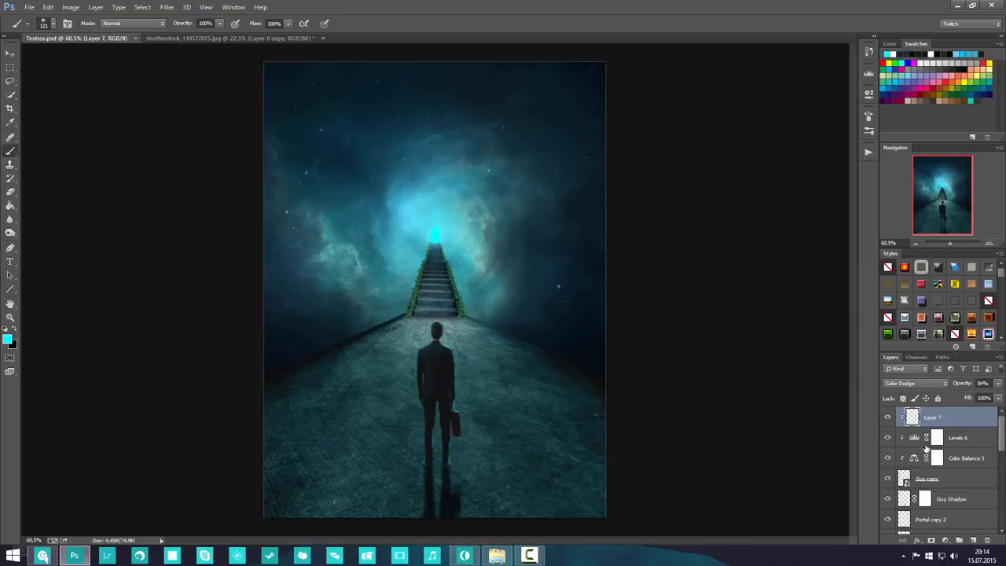
pyautogui.scroll(2, 436, 314)
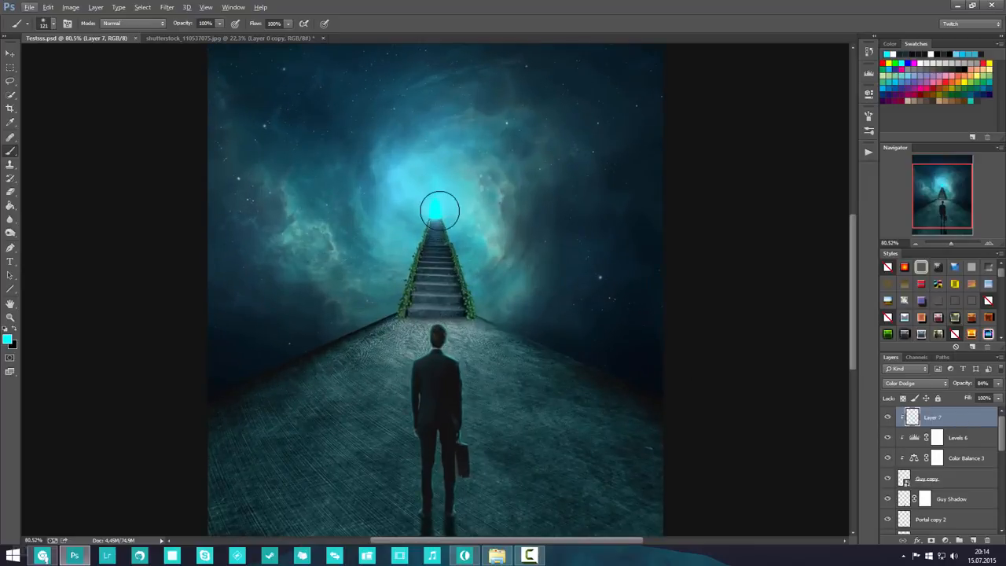
pyautogui.scroll(-3, 436, 313)
pyautogui.scroll(-5, 950, 505)
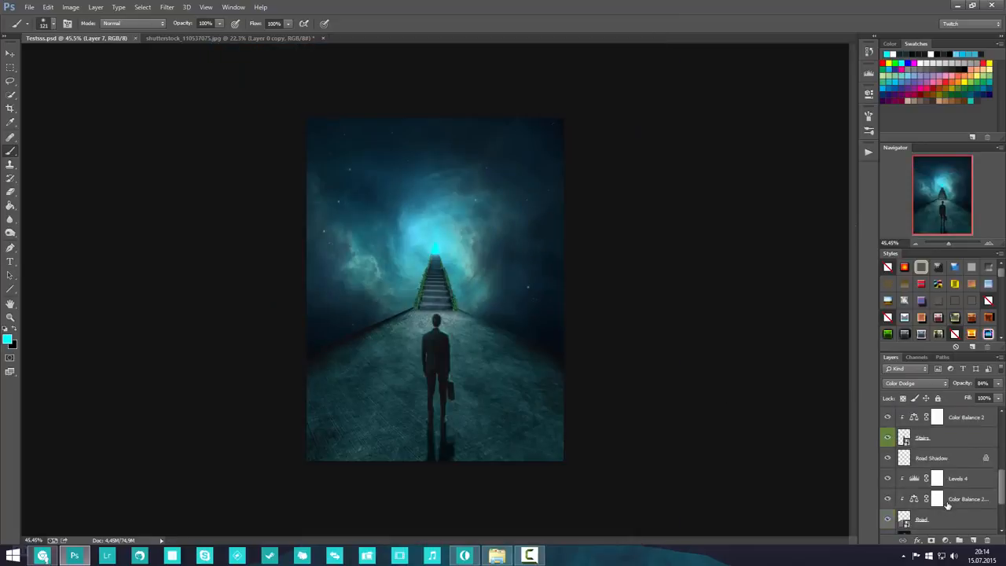
pyautogui.keyDown('shift'); pyautogui.click(957, 494); pyautogui.keyUp('shift')
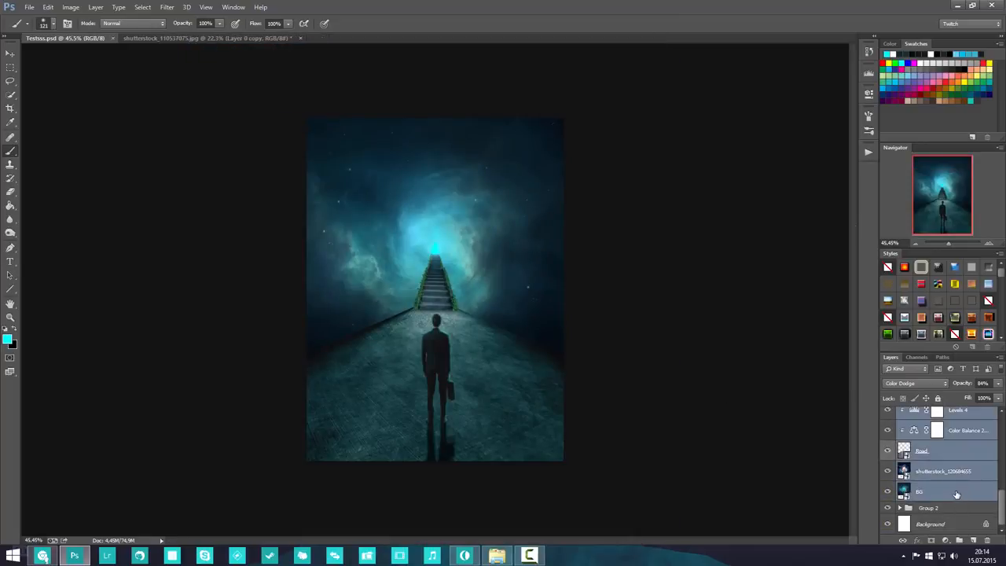
pyautogui.hotkey('ctrl', 'g')
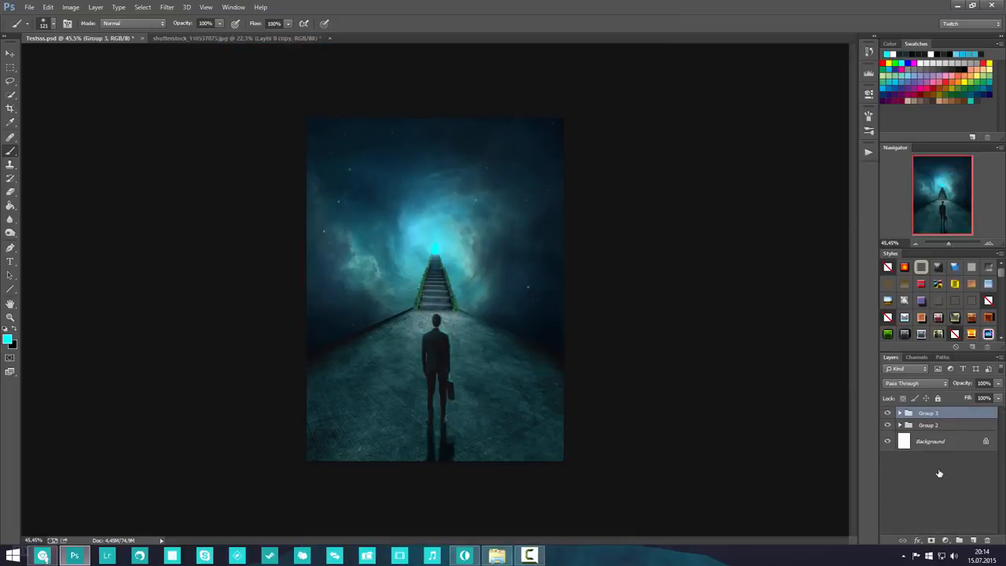
# - Compare the new group with the earlier version in Group 2 by toggling visibility, leaving only the new group shown above the Background
pyautogui.click(888, 414)
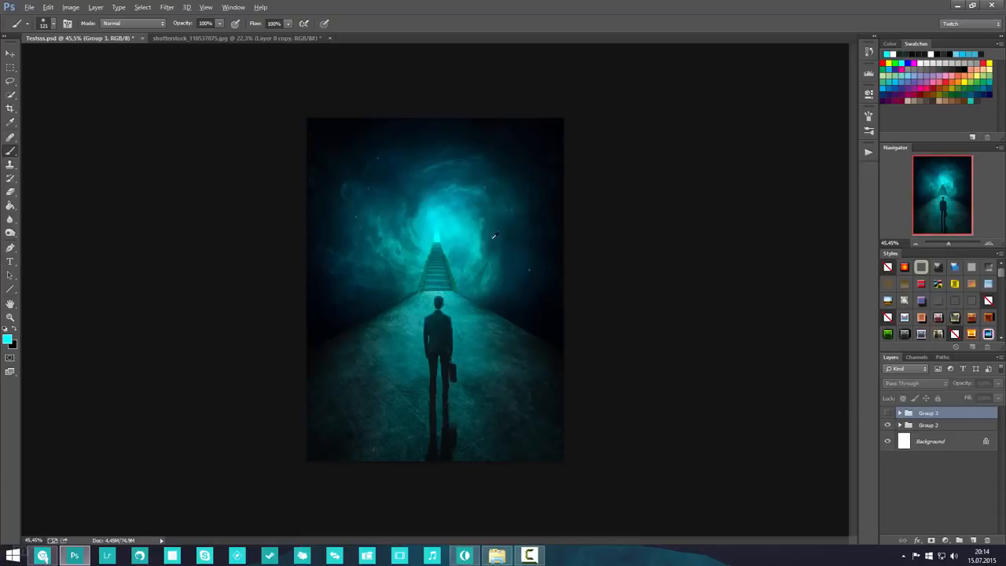
pyautogui.scroll(10, 494, 236)
pyautogui.scroll(-9, 494, 240)
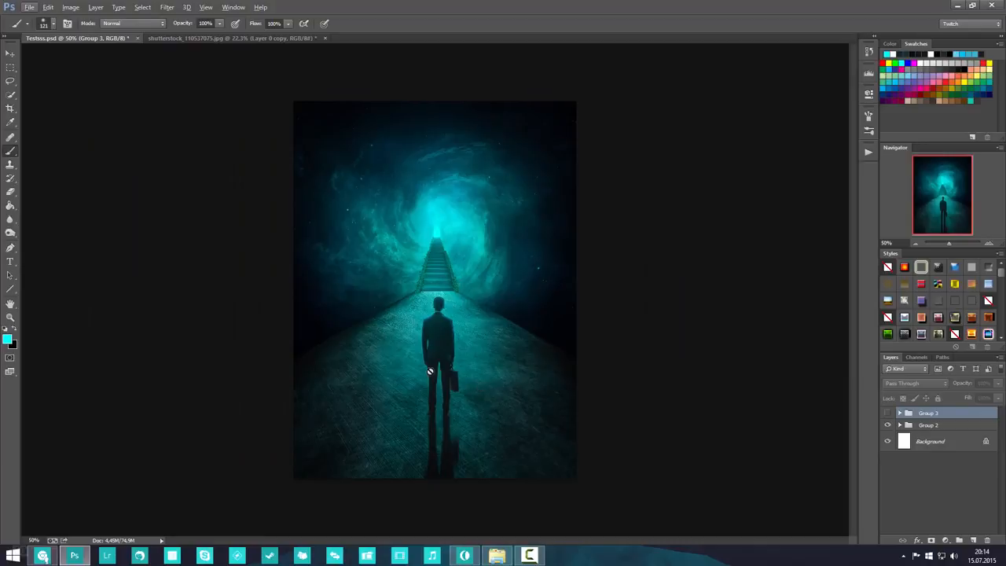
pyautogui.scroll(4, 423, 237)
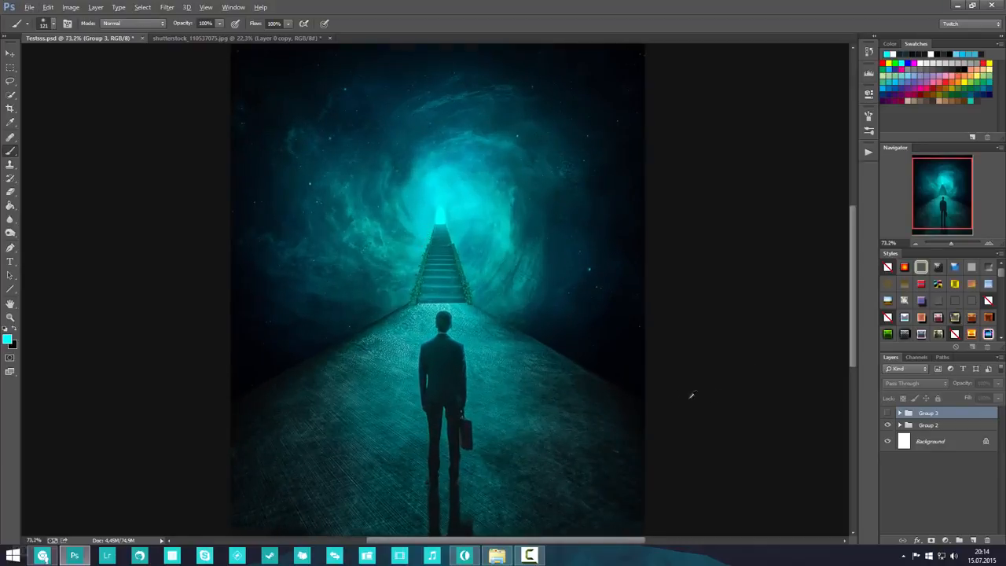
pyautogui.scroll(-2, 691, 396)
pyautogui.click(888, 413)
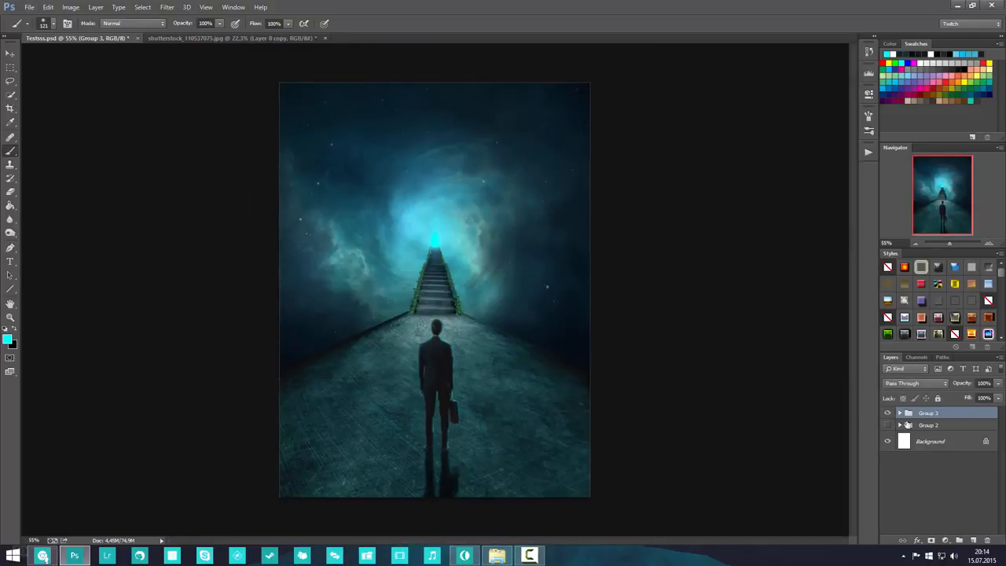
pyautogui.scroll(5, 452, 262)
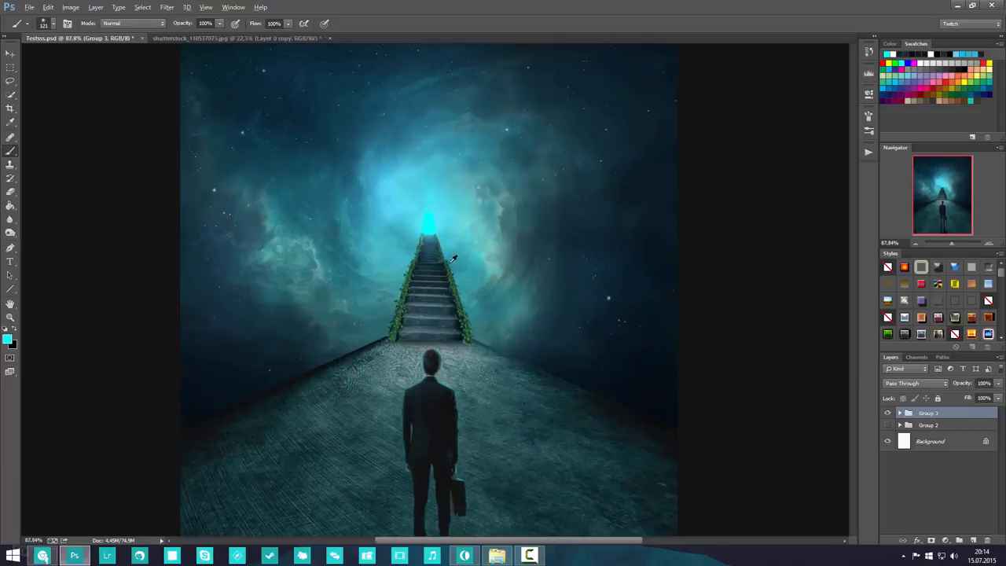
# - Set the opacity of the shutterstock_120684655 overlay layer inside the new group to 29% and save the document
pyautogui.click(900, 413)
pyautogui.scroll(-10, 936, 456)
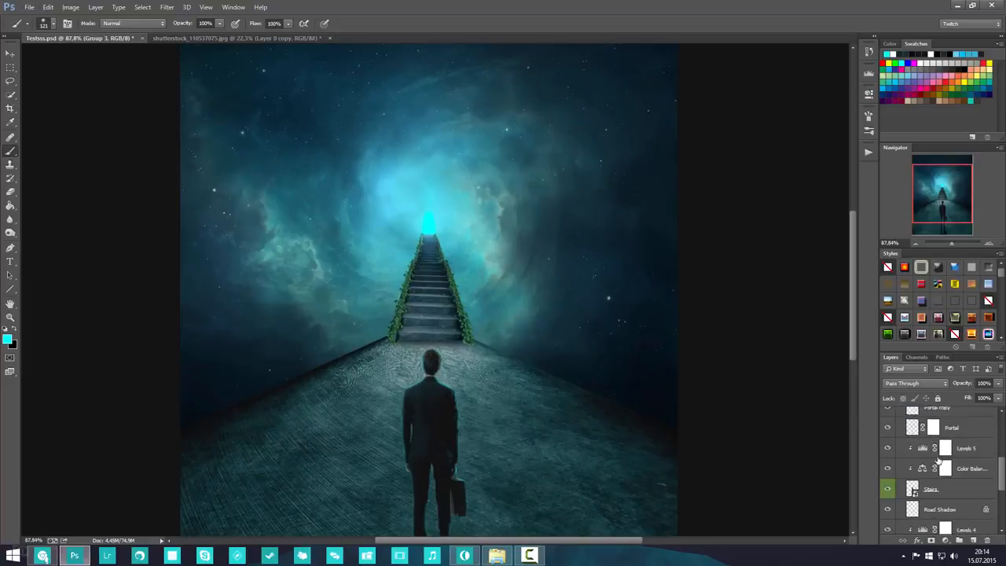
pyautogui.click(951, 471)
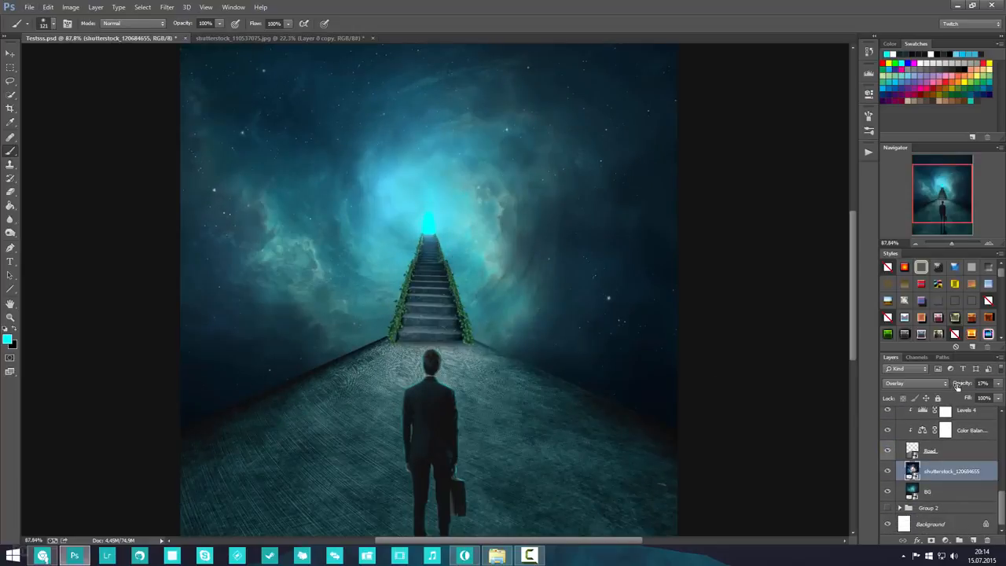
pyautogui.moveTo(958, 386); pyautogui.dragTo(959, 386)
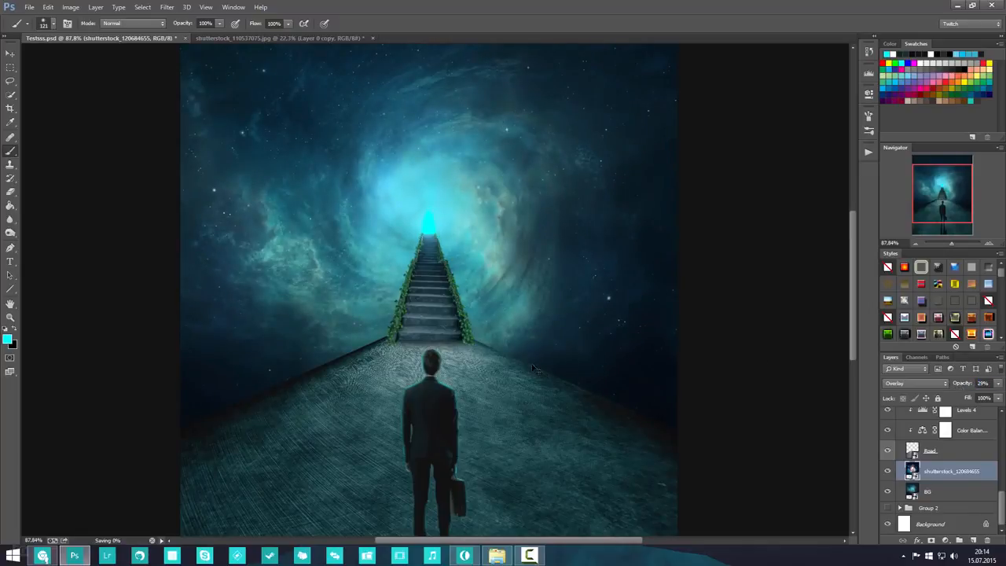
pyautogui.scroll(-4, 459, 260)
pyautogui.scroll(2, 431, 346)
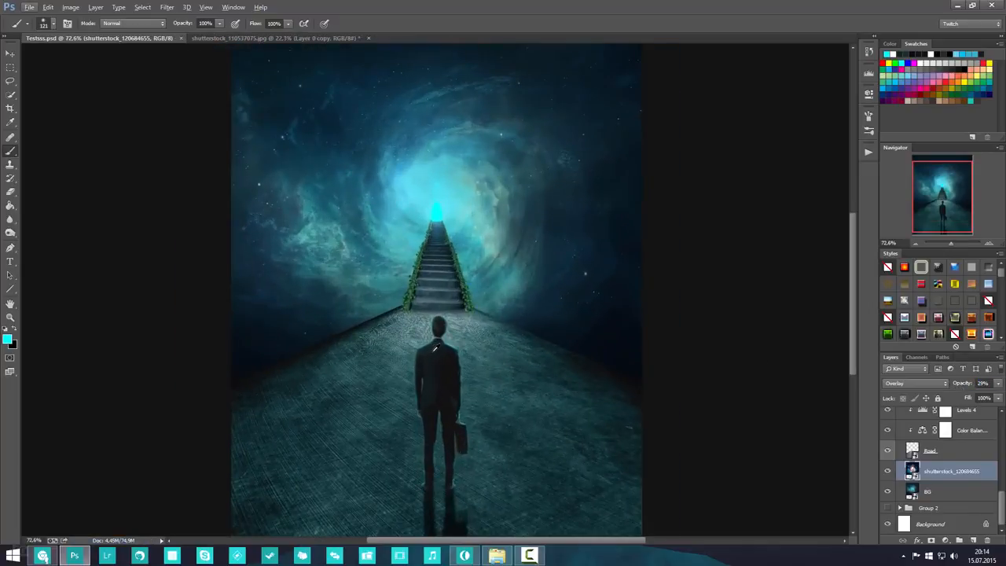
pyautogui.scroll(-1, 434, 346)
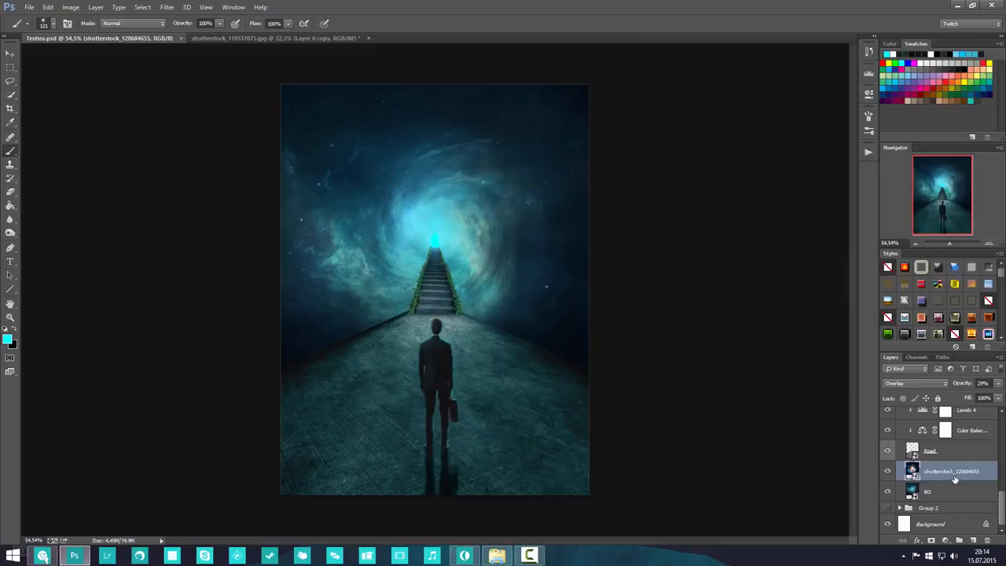
# - Ungroup Group 3 so its layers return to the main layer stack
pyautogui.scroll(10, 957, 466)
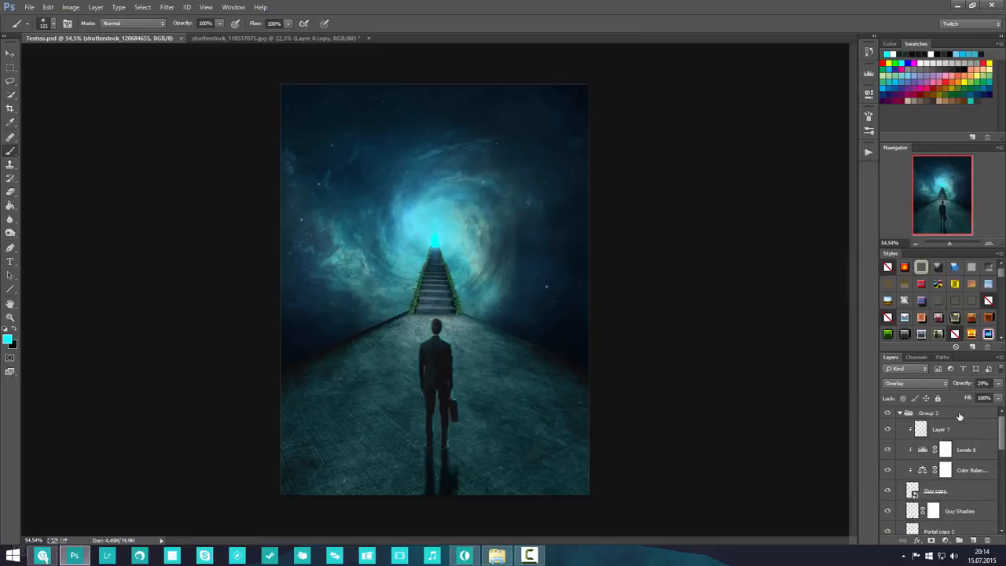
pyautogui.click(959, 414)
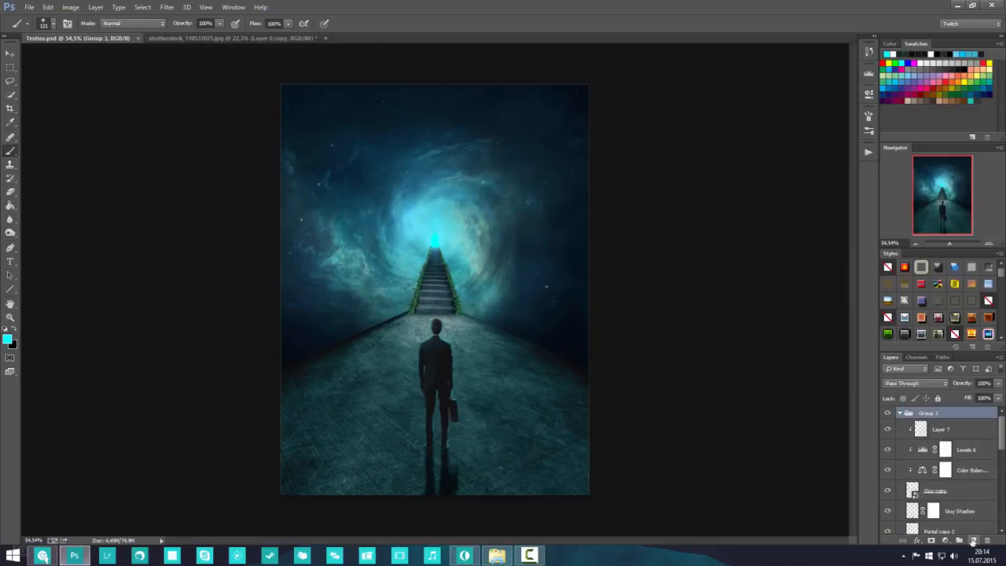
pyautogui.click(940, 434)
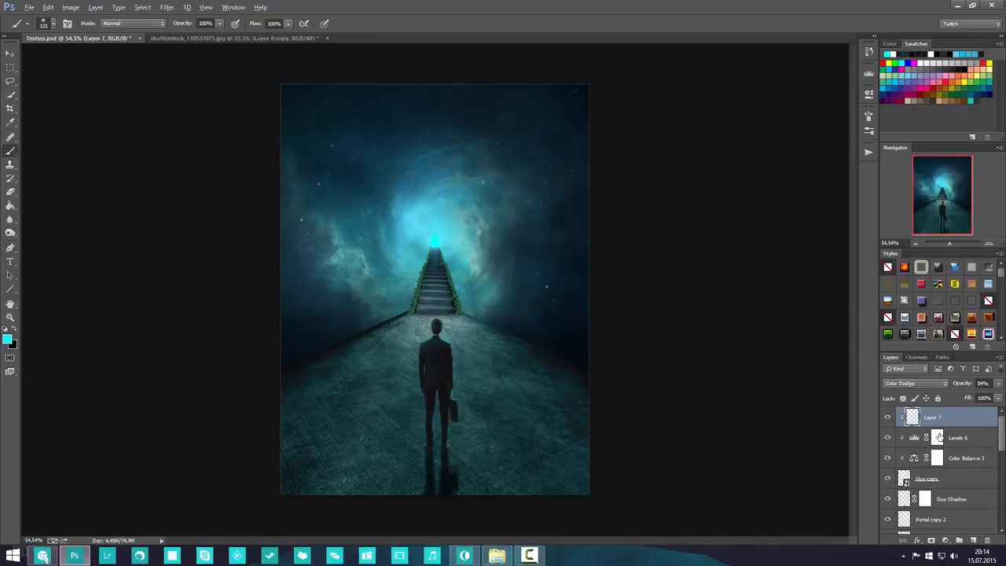
# - Set the opacity of the shutterstock_120684655 overlay layer to 27%
pyautogui.scroll(-10, 943, 463)
pyautogui.click(947, 470)
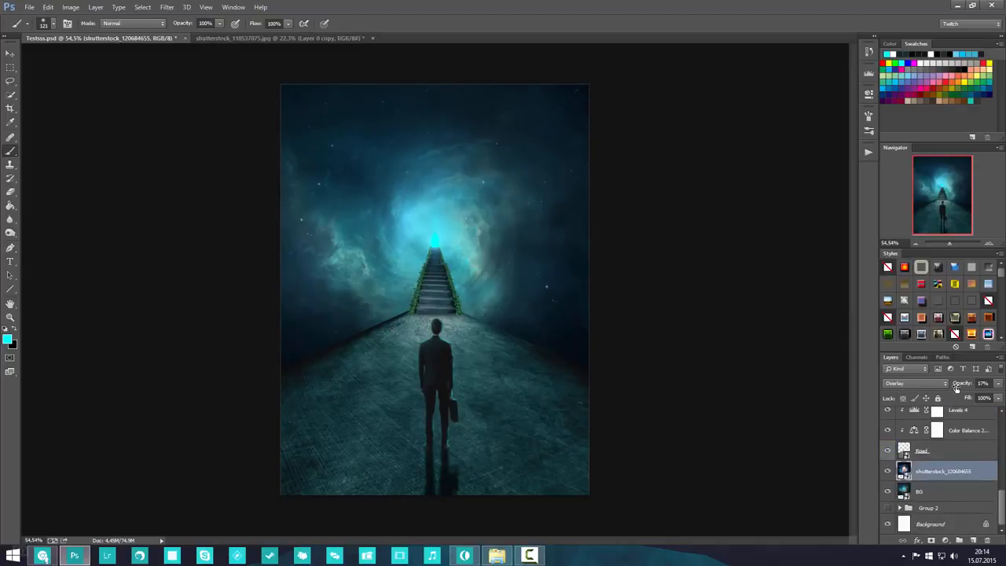
pyautogui.click(962, 387)
# - Add a new layer above Layer 7 and set it to Color Dodge blending at 36% opacity
pyautogui.scroll(10, 943, 463)
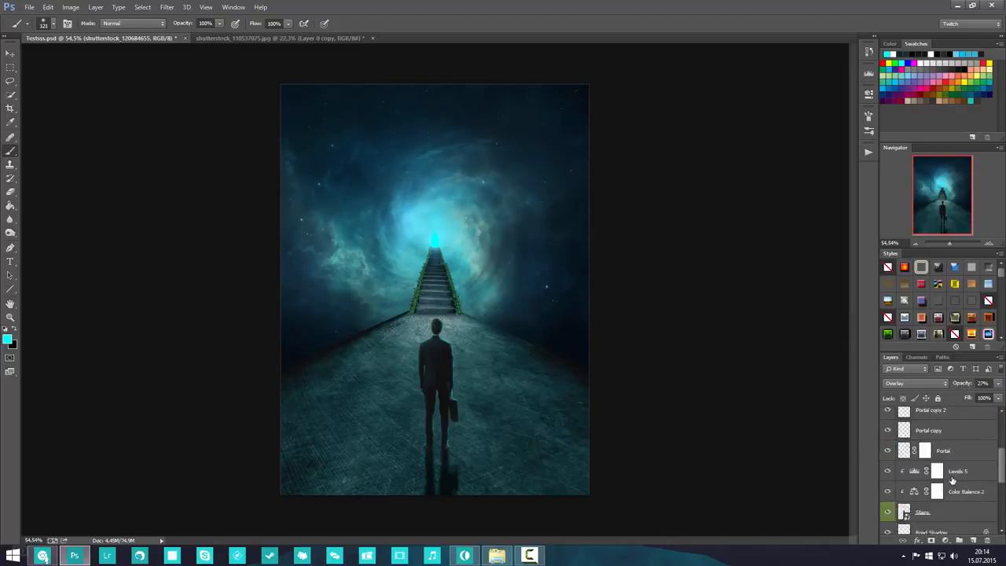
pyautogui.click(943, 416)
pyautogui.click(975, 540)
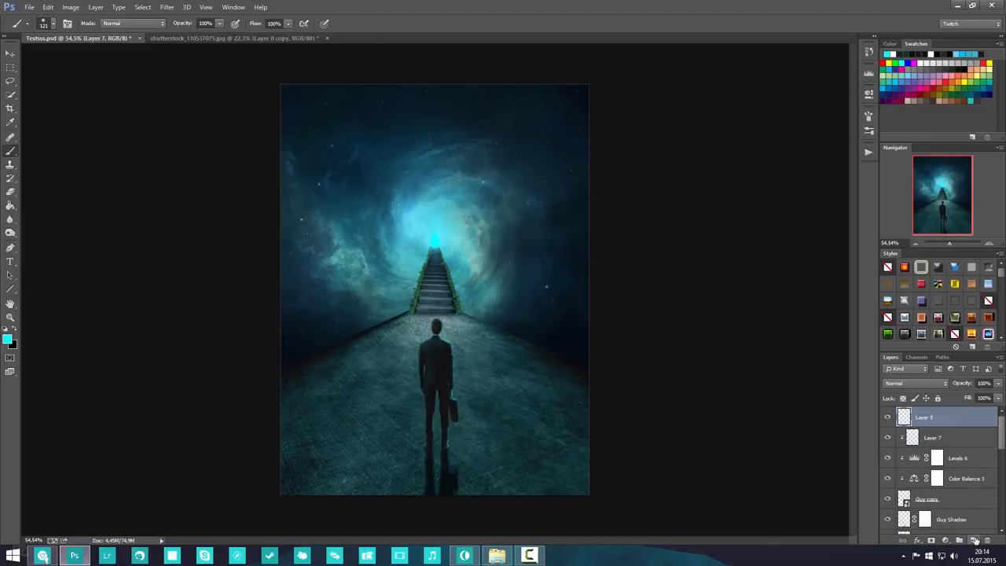
pyautogui.click(904, 385)
pyautogui.click(908, 205)
pyautogui.moveTo(966, 385); pyautogui.dragTo(951, 387)
# - Set the soft brush size to 437 px and sample the cyan of the glowing portal as the painting colour
pyautogui.rightClick(354, 213)
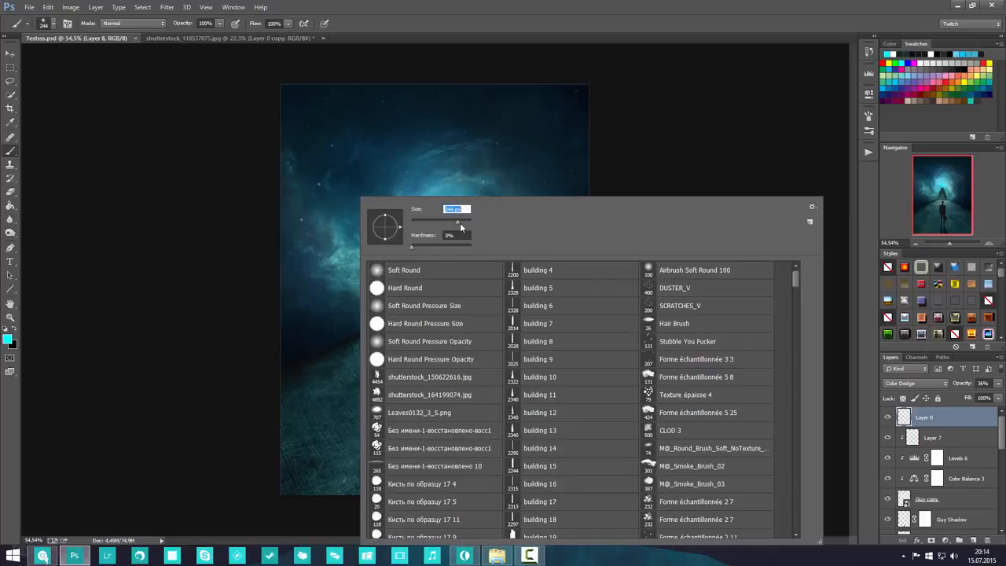
pyautogui.moveTo(461, 227); pyautogui.dragTo(463, 222)
pyautogui.click(954, 422)
pyautogui.keyDown('alt'); pyautogui.click(437, 240); pyautogui.keyUp('alt')
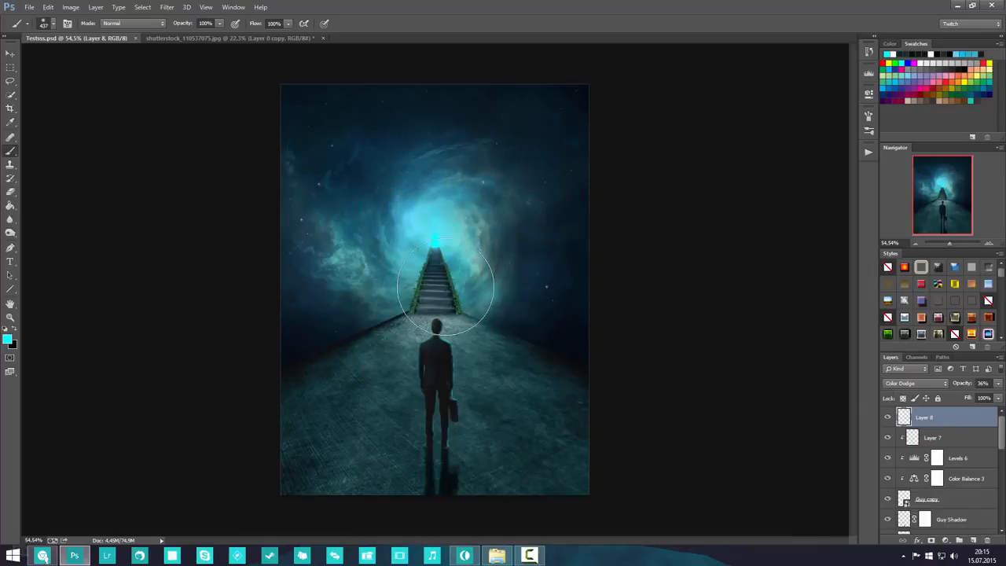
# - Try single soft cyan glow dabs at different spots over the stairs on Layer 8, undoing each one
pyautogui.click(441, 291)
pyautogui.hotkey('ctrl', 'z')
pyautogui.click(438, 302)
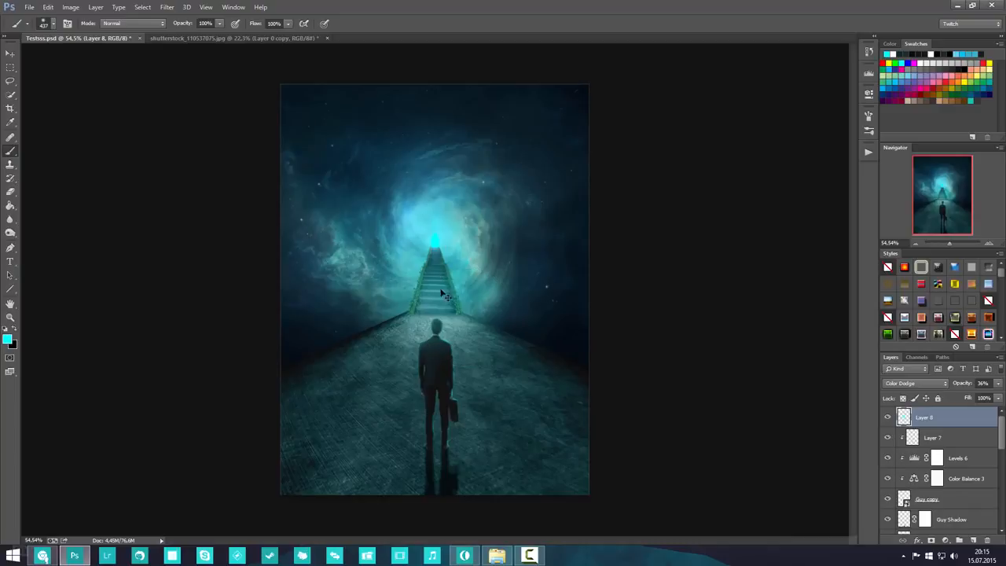
pyautogui.hotkey('ctrl', 'z')
pyautogui.click(431, 258)
pyautogui.hotkey('ctrl', 'z')
pyautogui.click(441, 256)
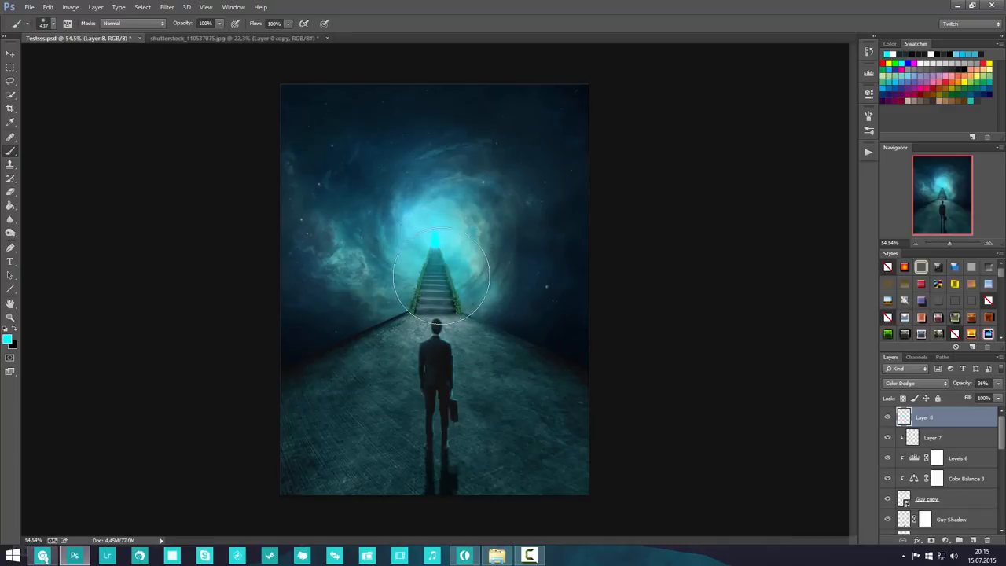
pyautogui.hotkey('ctrl', 'z')
# - Paint one soft cyan glow dab over the middle of the stairs and set Layer 8's opacity to 24%
pyautogui.click(439, 267)
pyautogui.scroll(5, 445, 293)
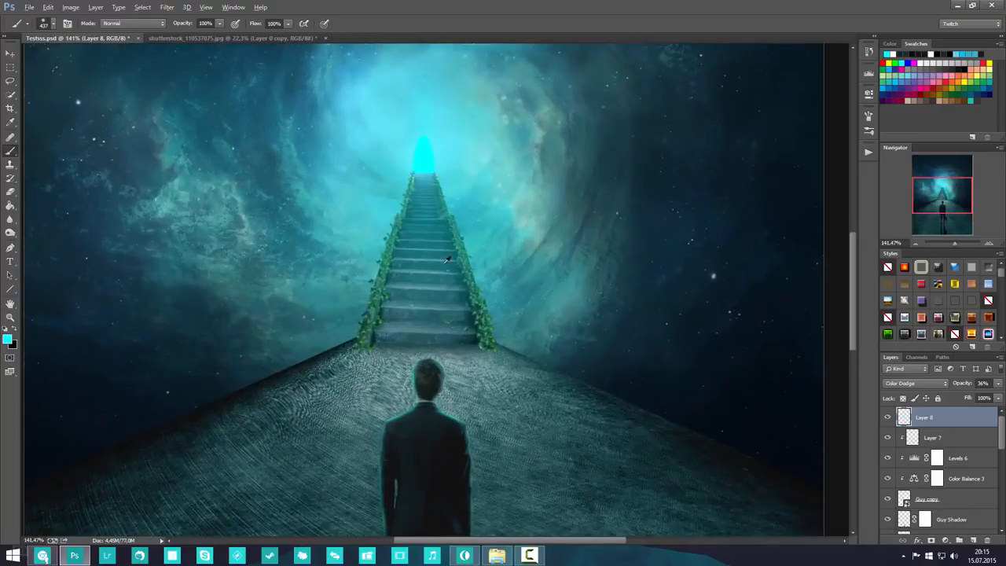
pyautogui.scroll(-5, 420, 245)
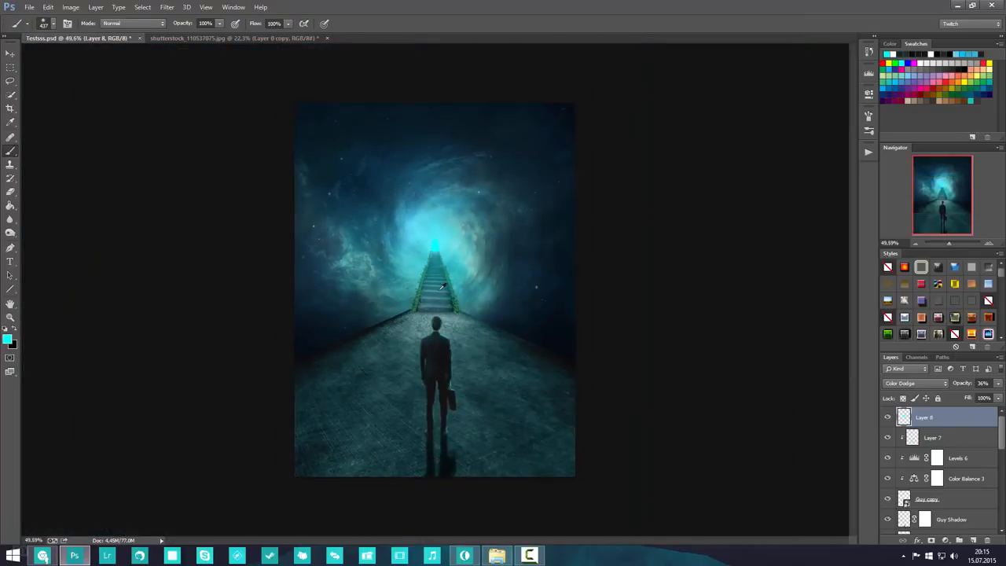
pyautogui.hotkey('ctrl', 'z')
pyautogui.hotkey('ctrl', 'z')
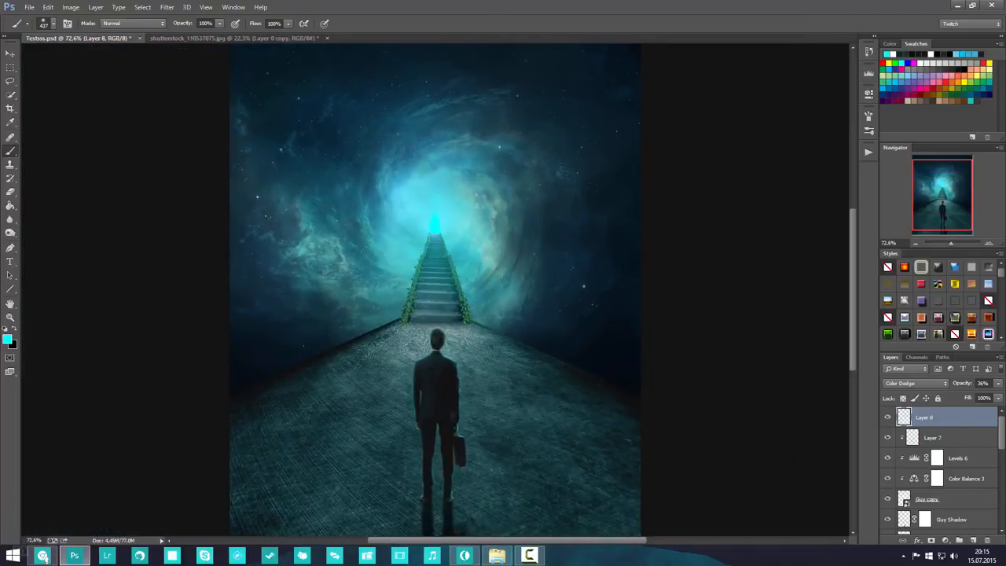
pyautogui.moveTo(963, 384); pyautogui.dragTo(905, 386)
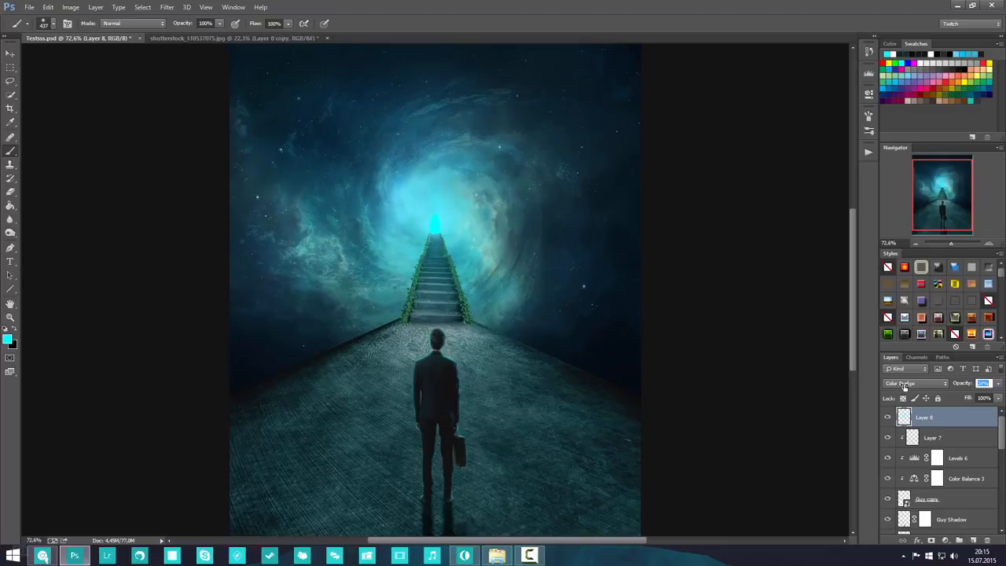
pyautogui.click(439, 387)
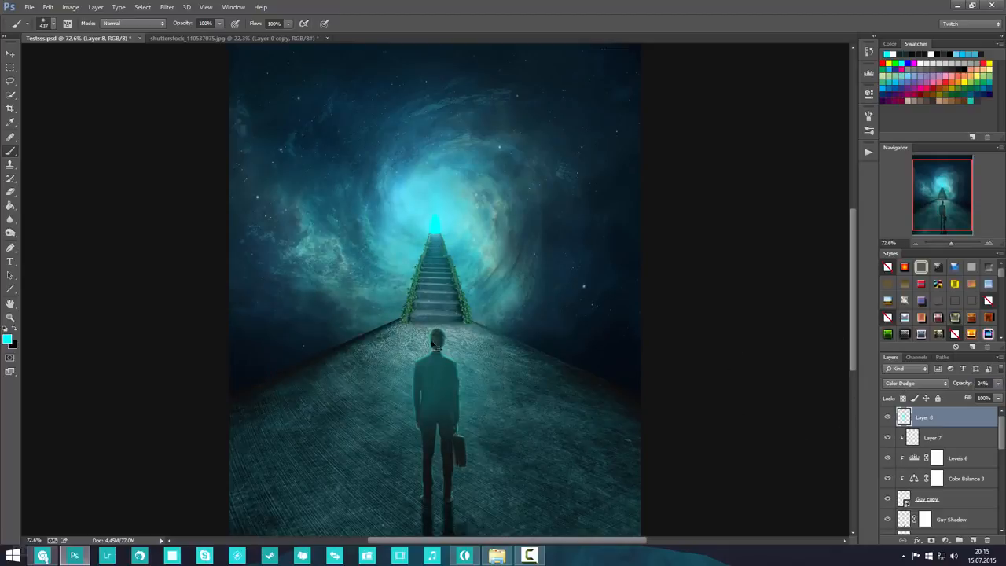
pyautogui.hotkey('ctrl', 'z')
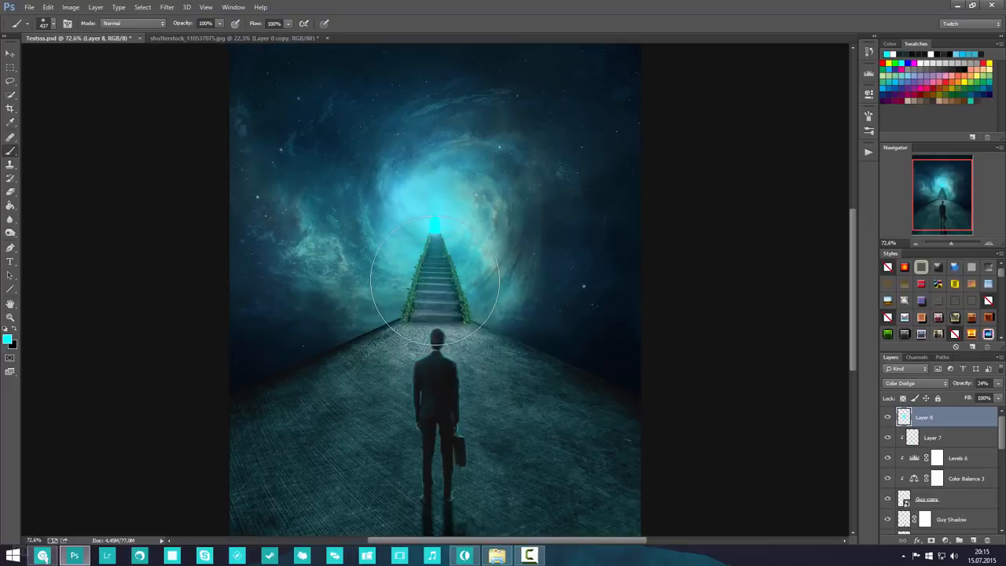
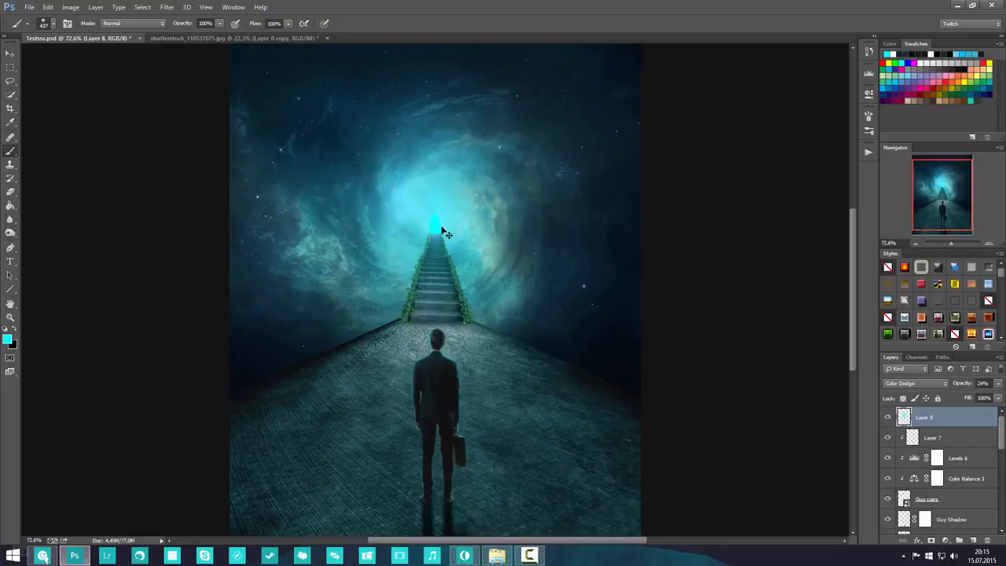
# - Enlarge the soft brush to 1053 px and add a new layer with Overlay blending above Layer 8
pyautogui.scroll(3, 463, 311)
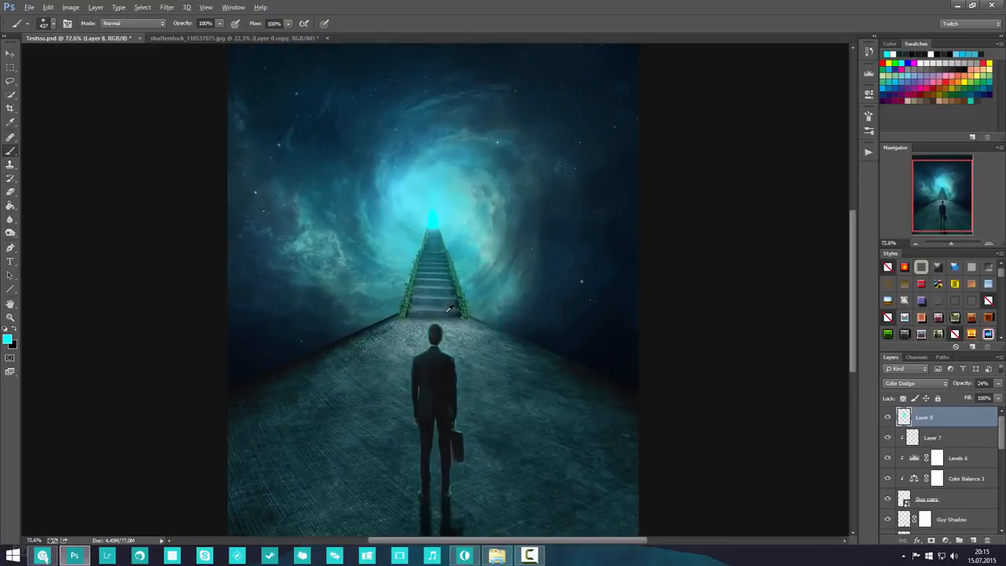
pyautogui.rightClick(470, 203)
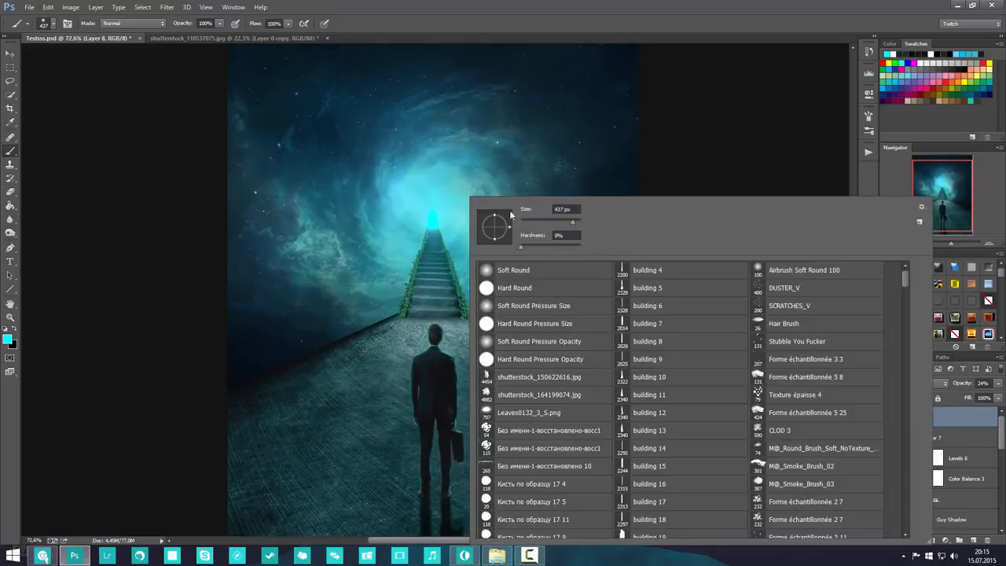
pyautogui.moveTo(573, 225); pyautogui.dragTo(576, 227)
pyautogui.click(966, 426)
pyautogui.click(973, 540)
pyautogui.click(919, 384)
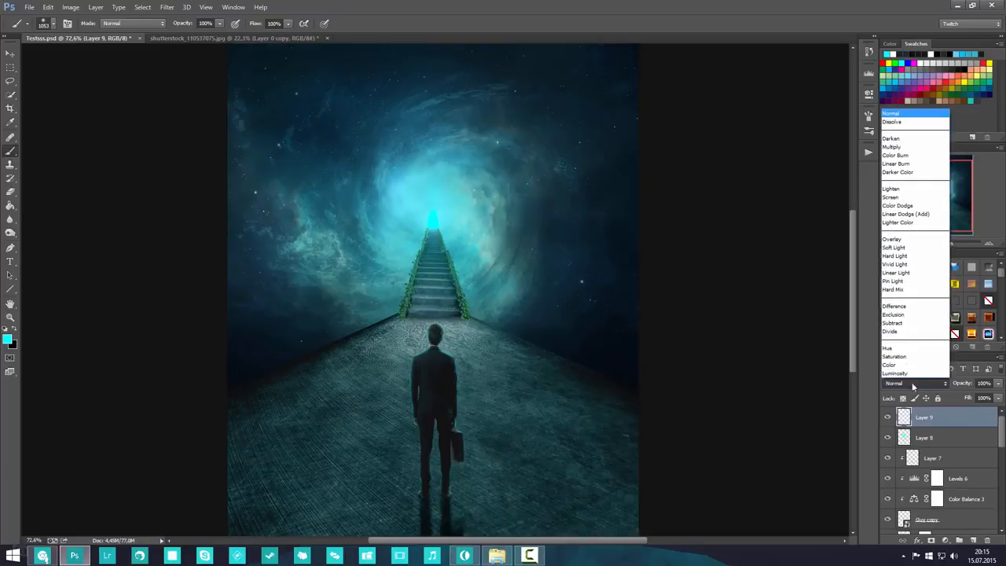
pyautogui.click(893, 239)
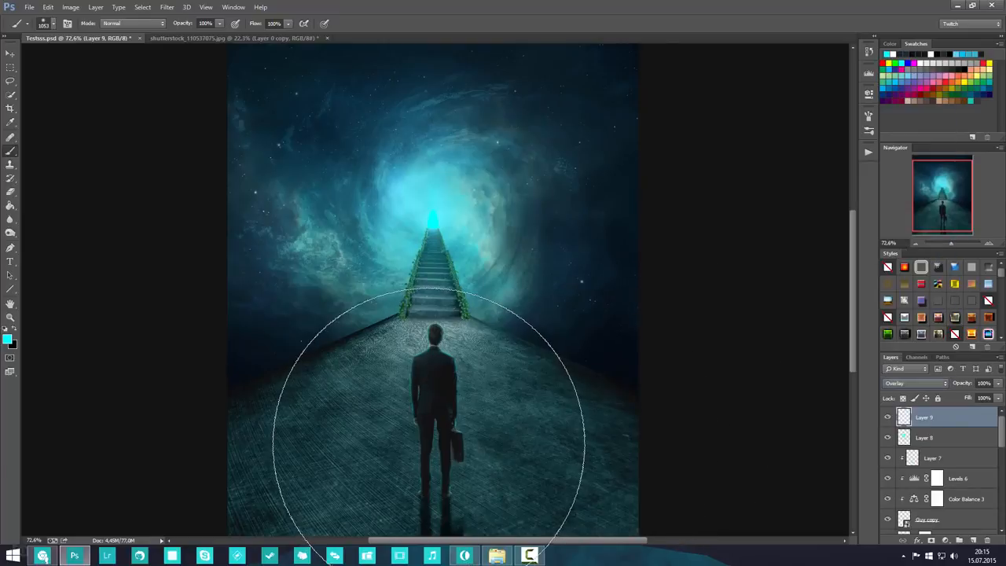
# - Try a large cyan dab over the road around the businessman on the Overlay layer, then undo it
pyautogui.click(424, 453)
pyautogui.hotkey('ctrl', 'z')
pyautogui.hotkey('ctrl', 'z')
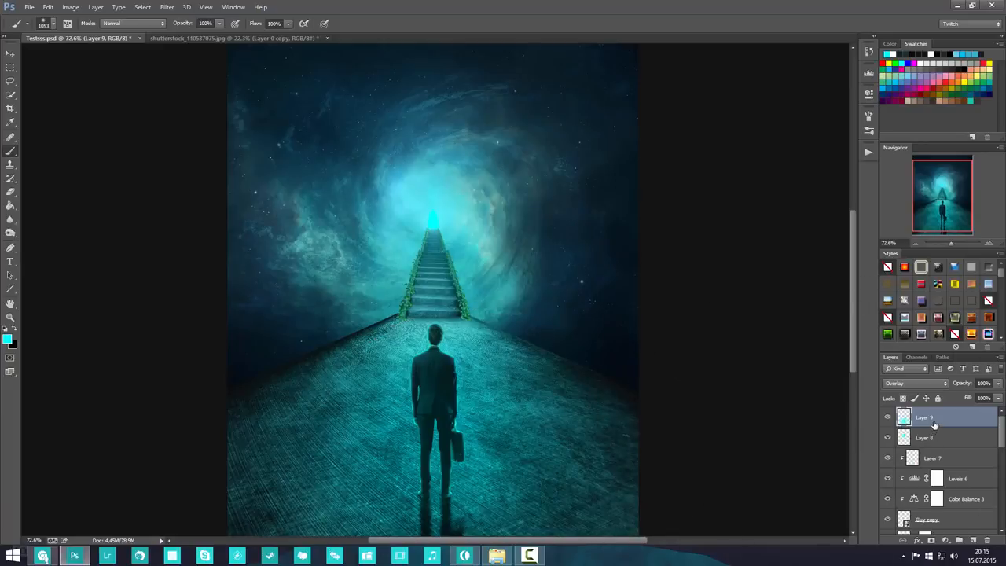
pyautogui.hotkey('ctrl', 'z')
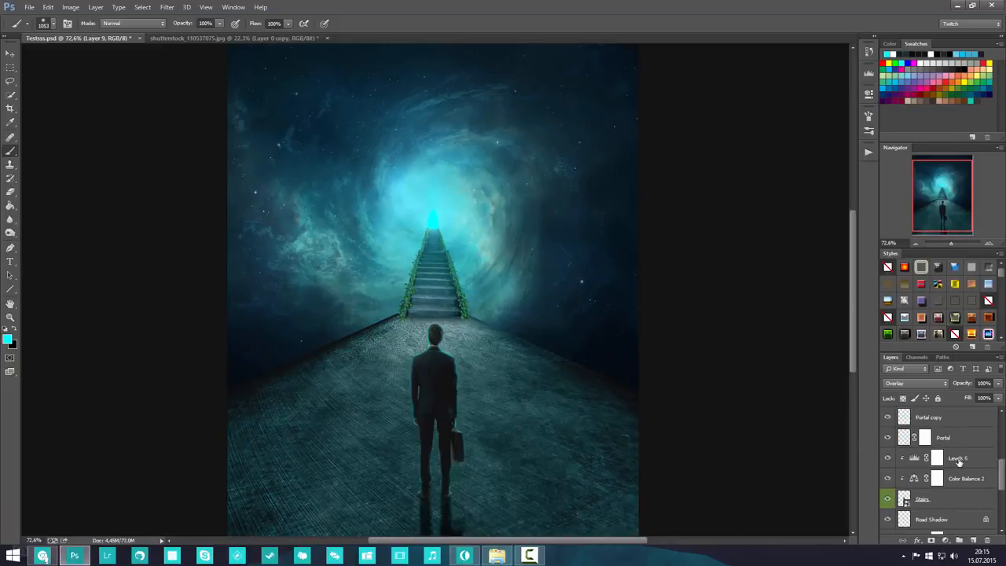
# - Move the new Overlay layer directly above Levels 4, clipped to the Road layer, and rename it Road Highlight
pyautogui.moveTo(943, 478)
pyautogui.mouseDown()
pyautogui.moveTo(959, 548)
pyautogui.moveTo(948, 445)
pyautogui.moveTo(950, 458)
pyautogui.moveTo(935, 469)
pyautogui.mouseUp()
pyautogui.rightClick(959, 457)
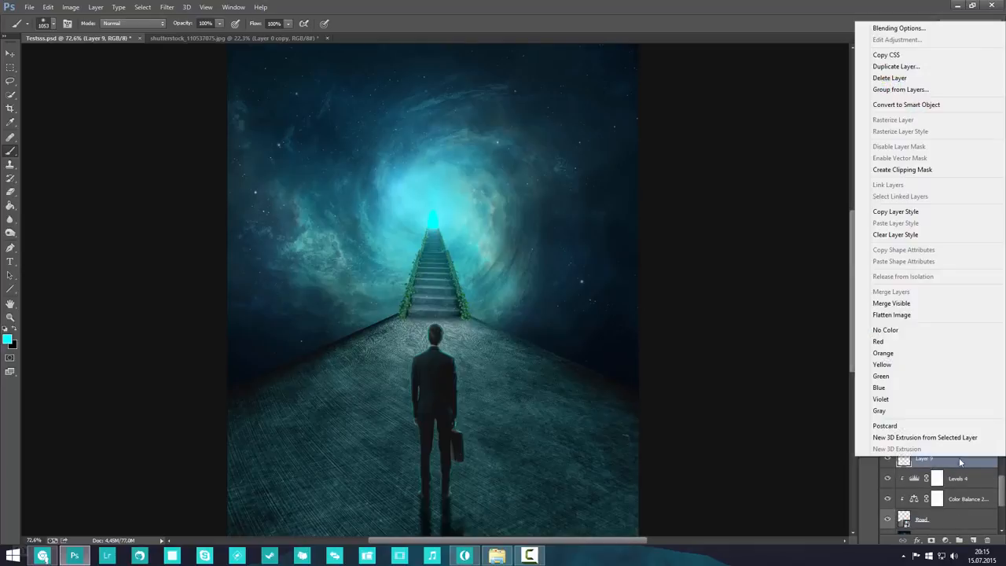
pyautogui.doubleClick(934, 458)
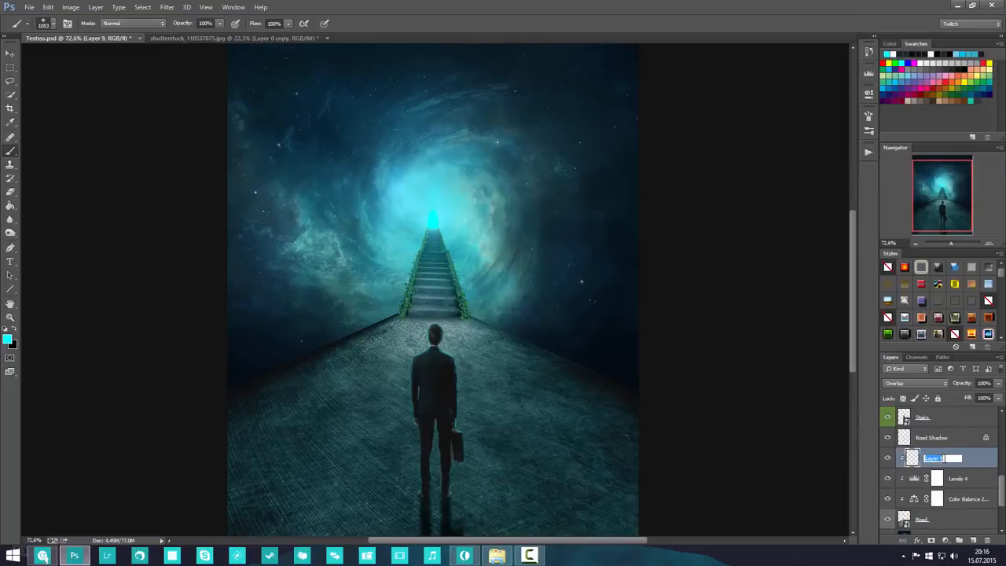
pyautogui.write('Road Highlicght')
pyautogui.press('Return')
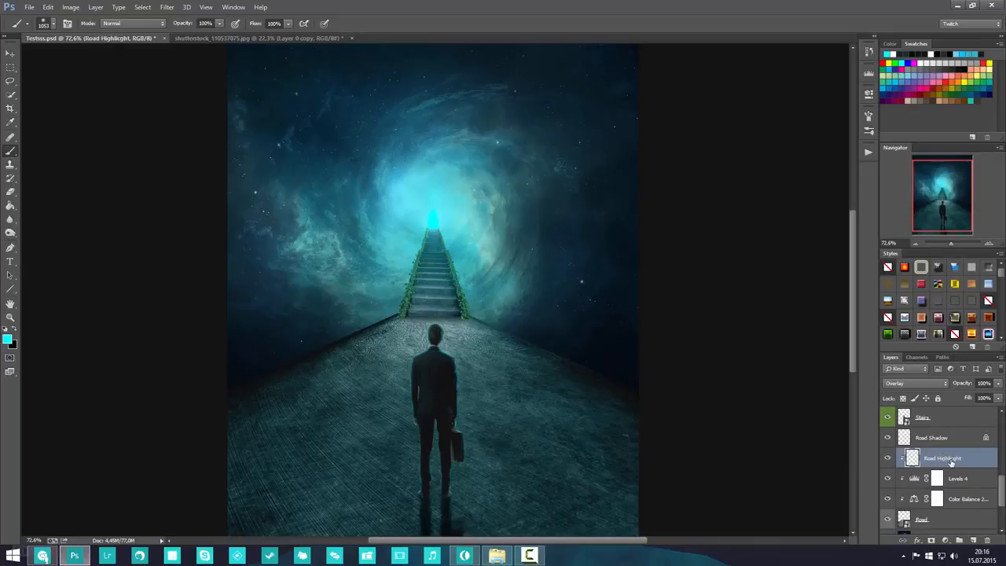
pyautogui.doubleClick(957, 459)
pyautogui.press('Return')
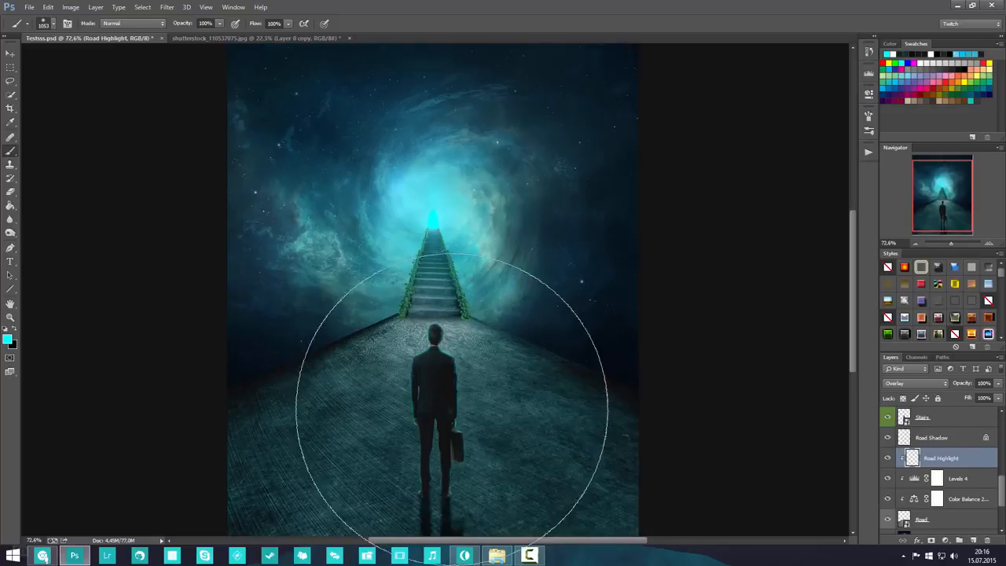
# - Paint a large soft cyan highlight on the road at the foot of the stairs and set Road Highlight's opacity to 58%
pyautogui.click(451, 291)
pyautogui.hotkey('ctrl', 'z')
pyautogui.click(457, 323)
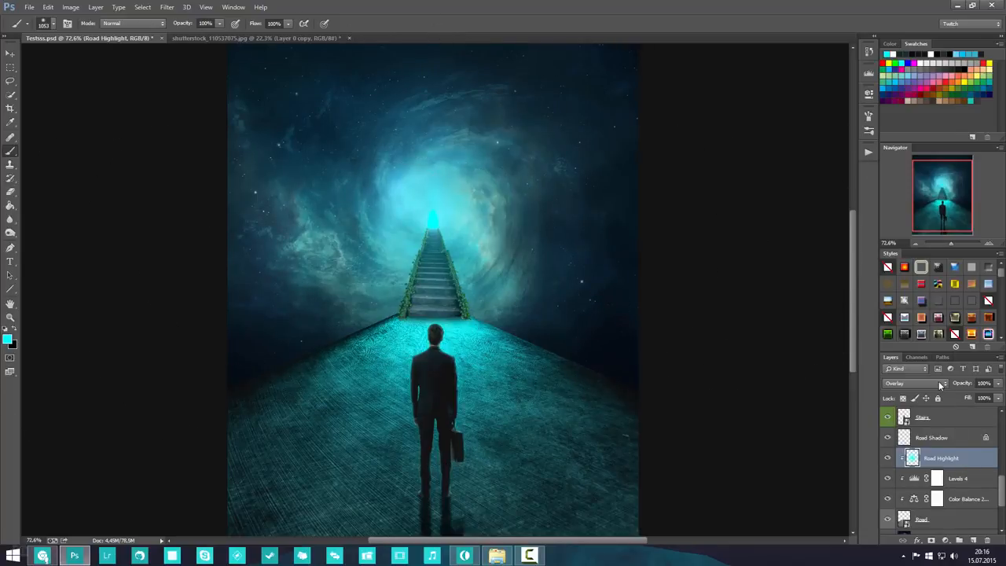
pyautogui.moveTo(961, 385); pyautogui.dragTo(934, 391)
# - Save the document with the new road highlight
pyautogui.click(10, 317)
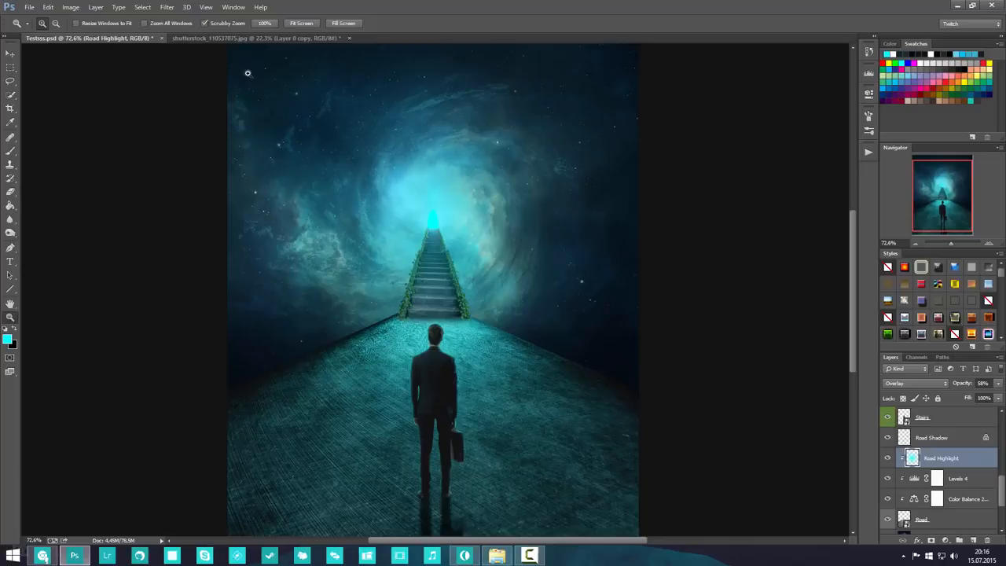
pyautogui.click(266, 25)
pyautogui.scroll(-11, 434, 328)
pyautogui.scroll(5, 437, 330)
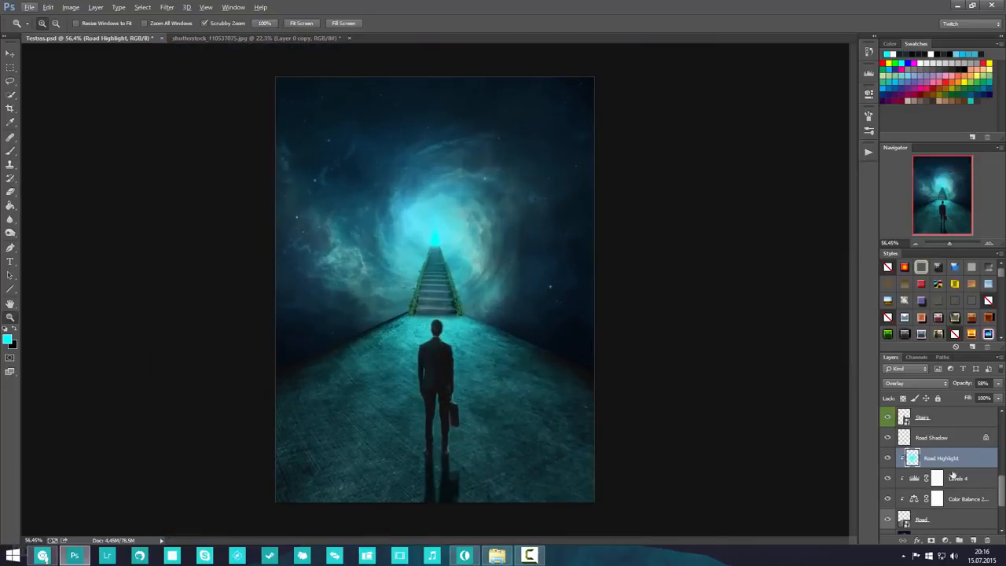
pyautogui.hotkey('ctrl', 's')
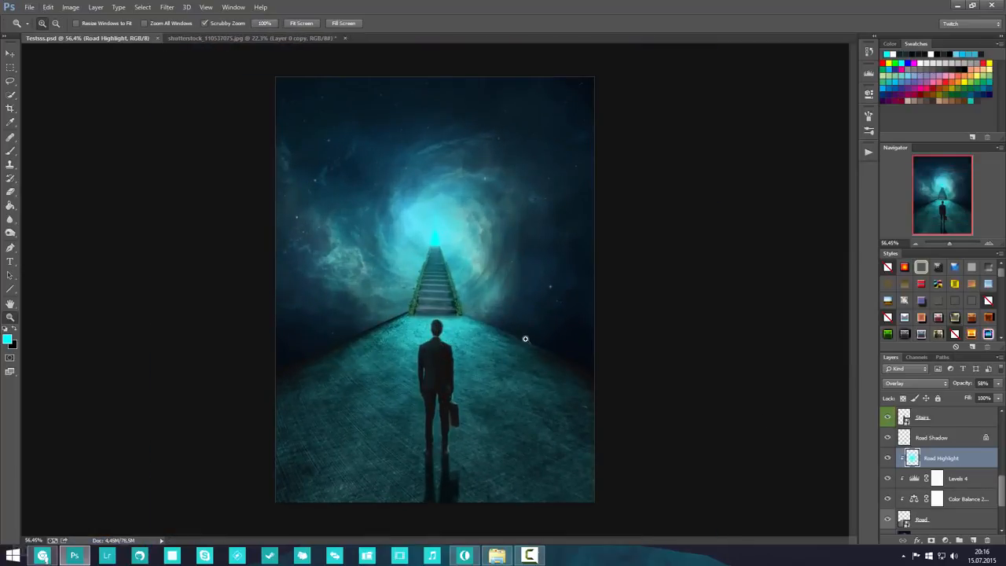
# - Add a new empty layer above Layer 8 at the head of the layer stack
pyautogui.scroll(5, 896, 452)
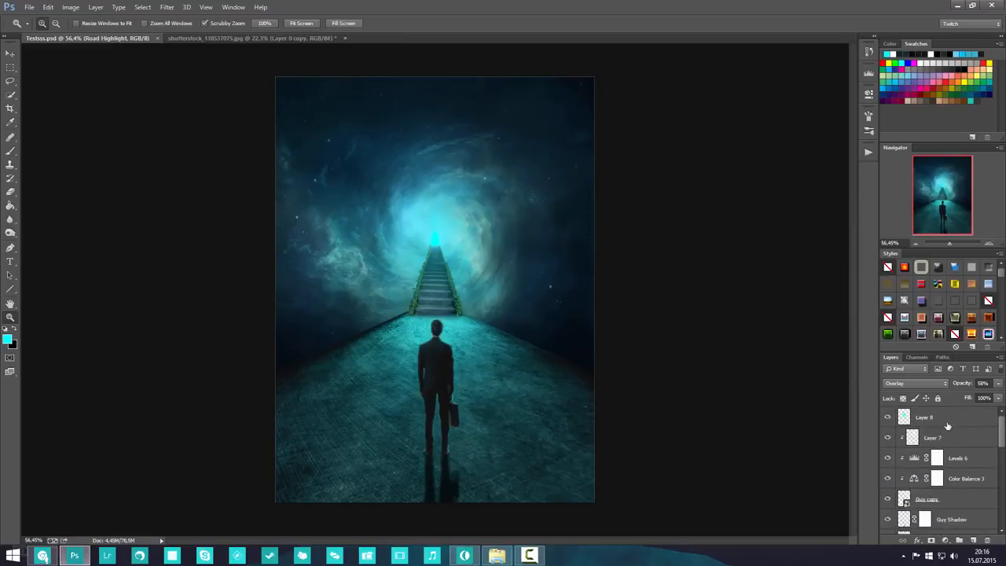
pyautogui.click(948, 425)
pyautogui.click(973, 540)
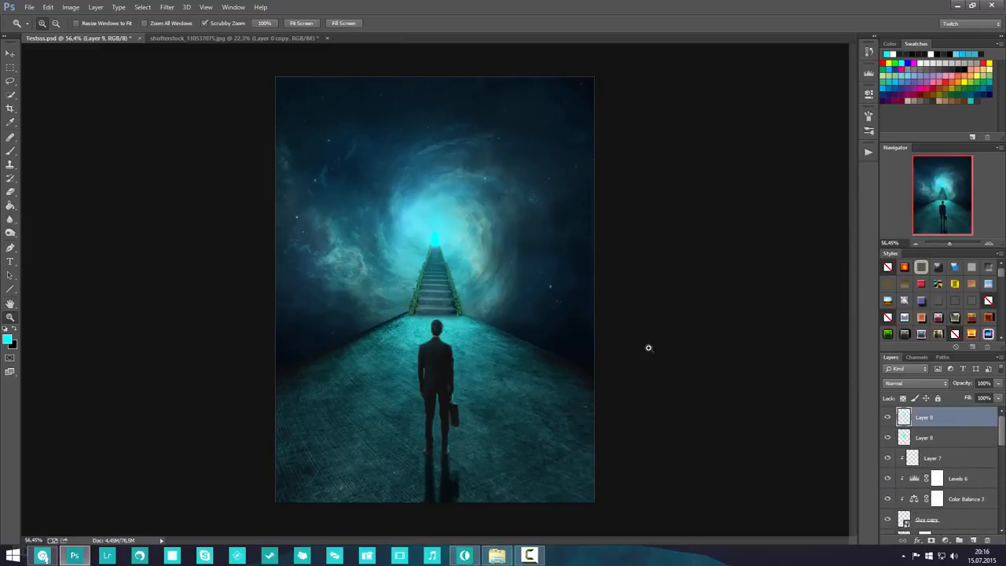
pyautogui.hotkey('ctrl', 'z')
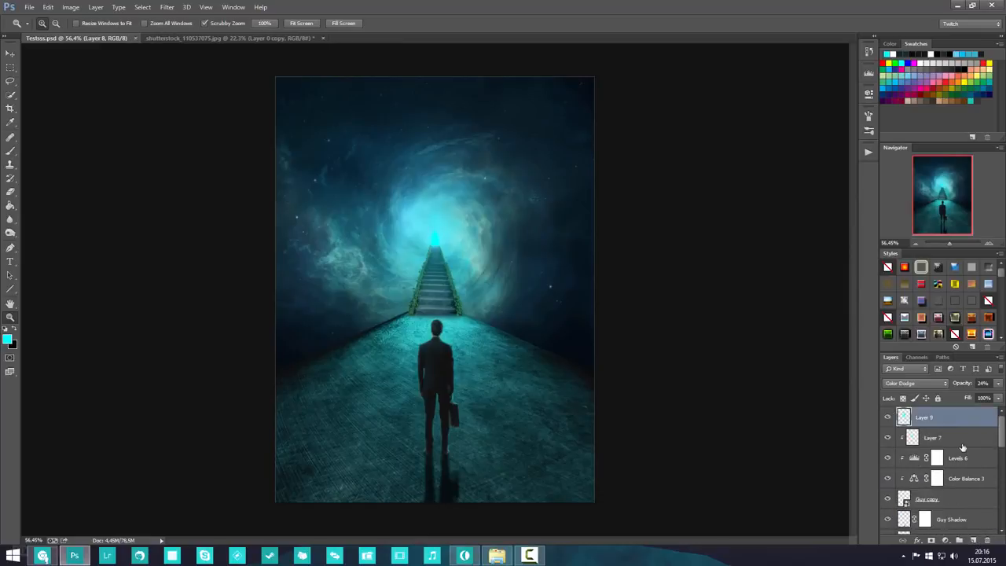
pyautogui.click(973, 542)
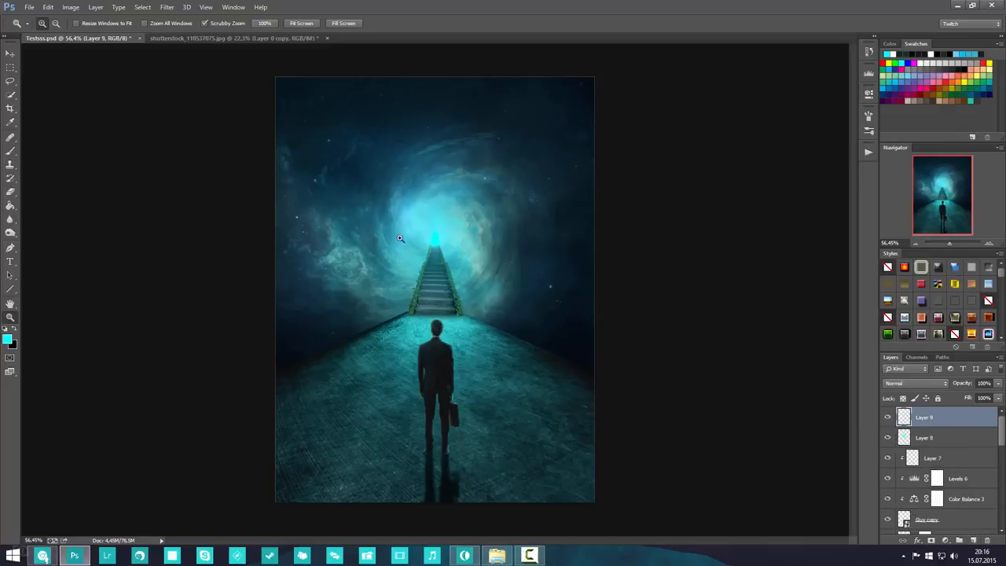
# - Fill the empty Layer 9 with a merged copy of the whole composite using Apply Image
pyautogui.click(71, 7)
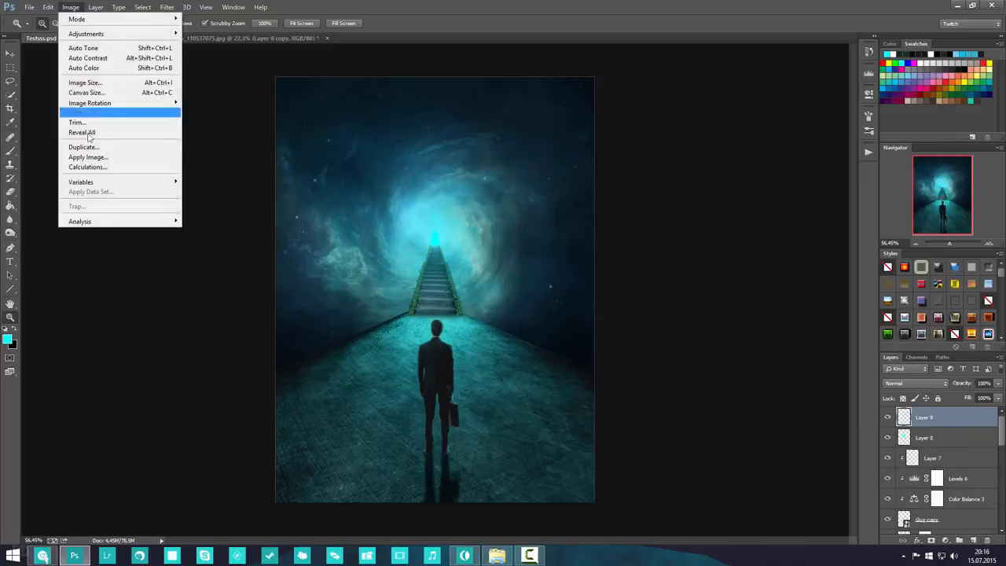
pyautogui.click(108, 156)
pyautogui.click(594, 162)
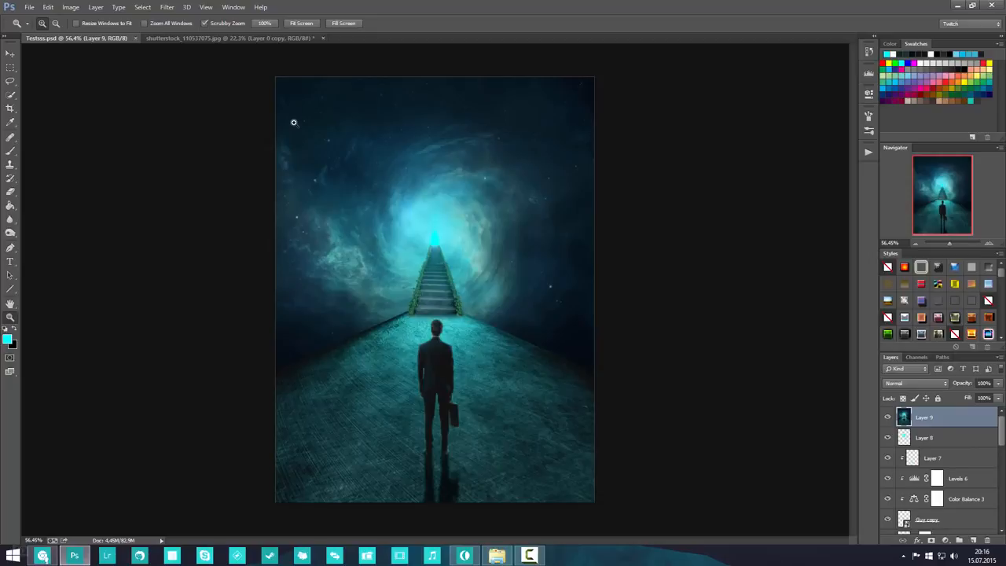
# - In the Camera Raw Filter, set temperature -10, tint -7, exposure -0.55, contrast +12, highlights -22, shadows +18, whites +26, blacks +14, and raise clarity and vibrance
pyautogui.click(167, 7)
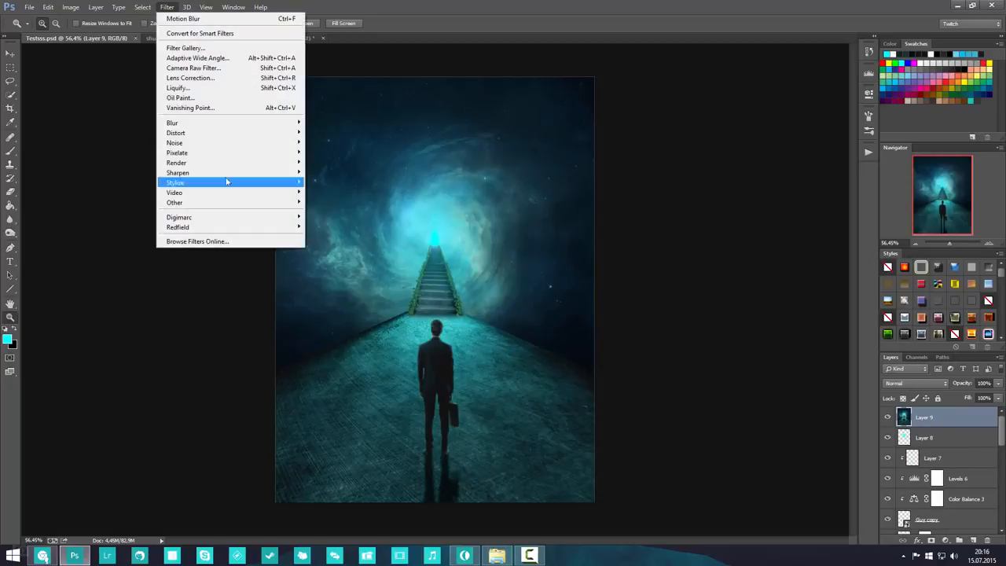
pyautogui.click(939, 418)
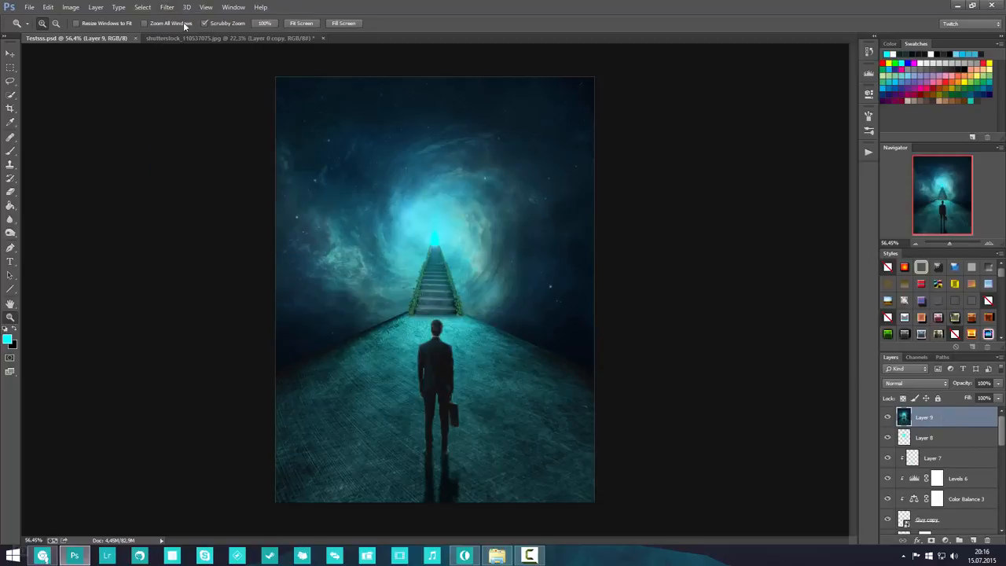
pyautogui.click(168, 7)
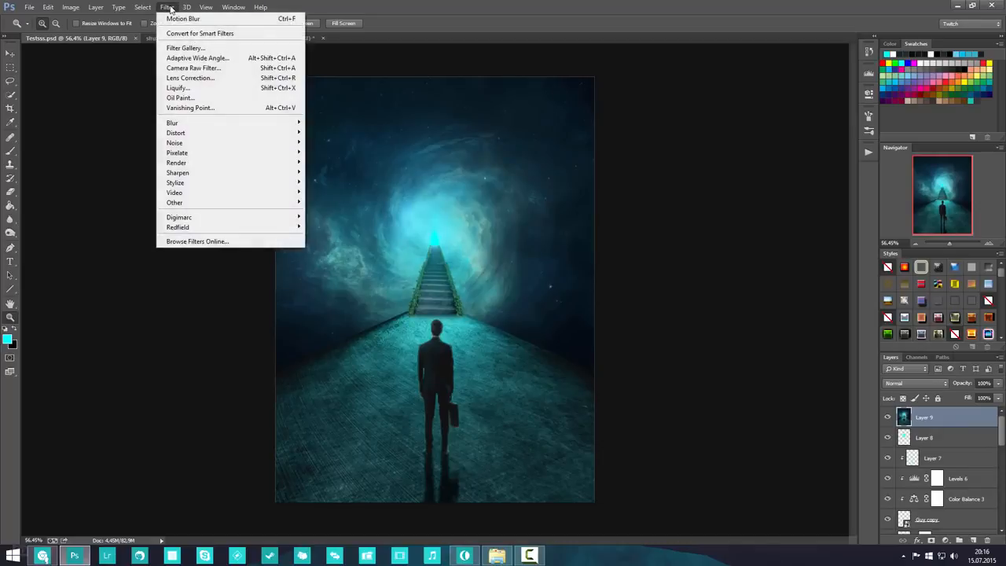
pyautogui.click(223, 69)
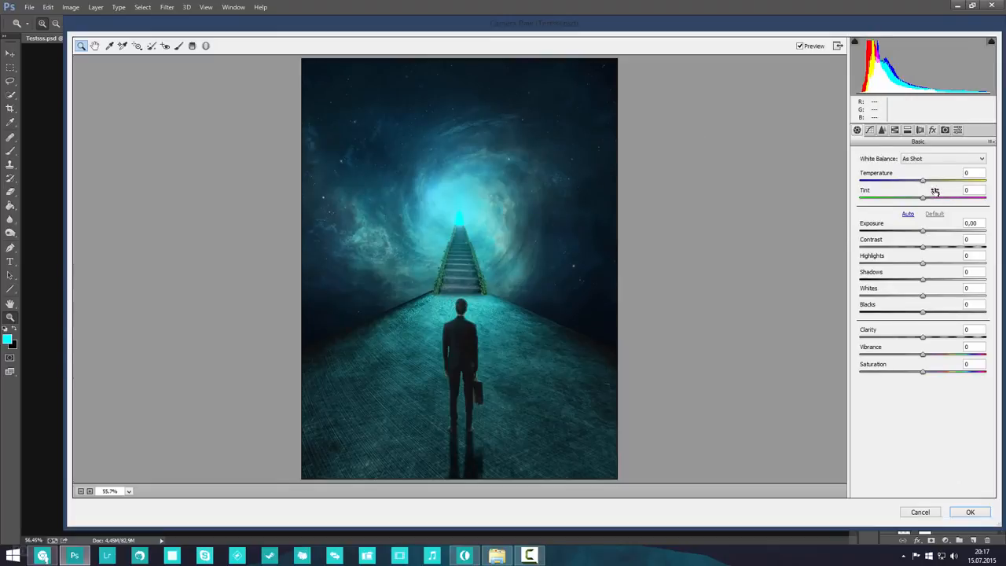
pyautogui.moveTo(924, 183); pyautogui.dragTo(951, 342)
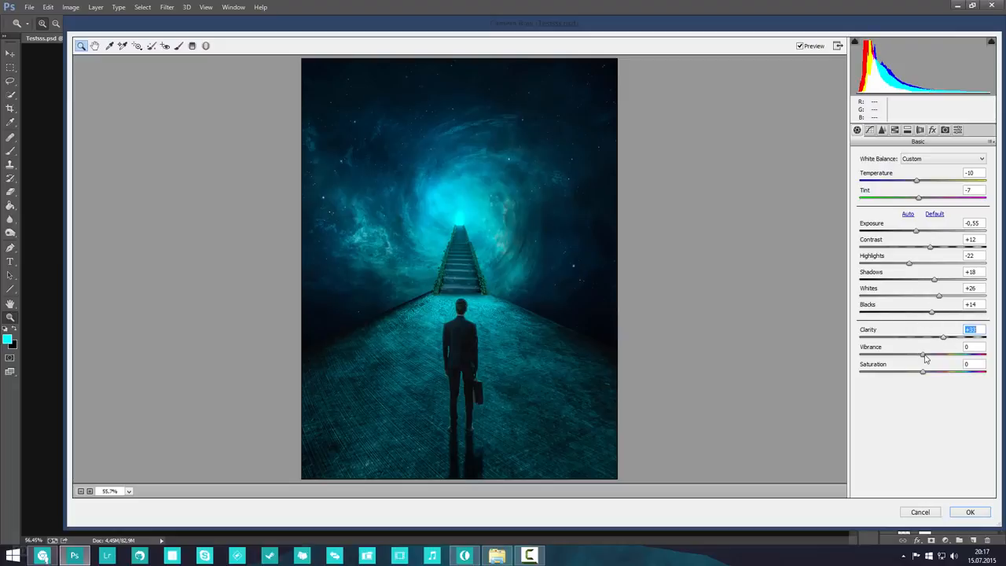
pyautogui.click(926, 357)
pyautogui.moveTo(925, 358); pyautogui.dragTo(929, 359)
# - Raise the Camera Raw sharpening amount slightly and add film grain with an amount of 12
pyautogui.click(882, 129)
pyautogui.moveTo(874, 173); pyautogui.dragTo(883, 176)
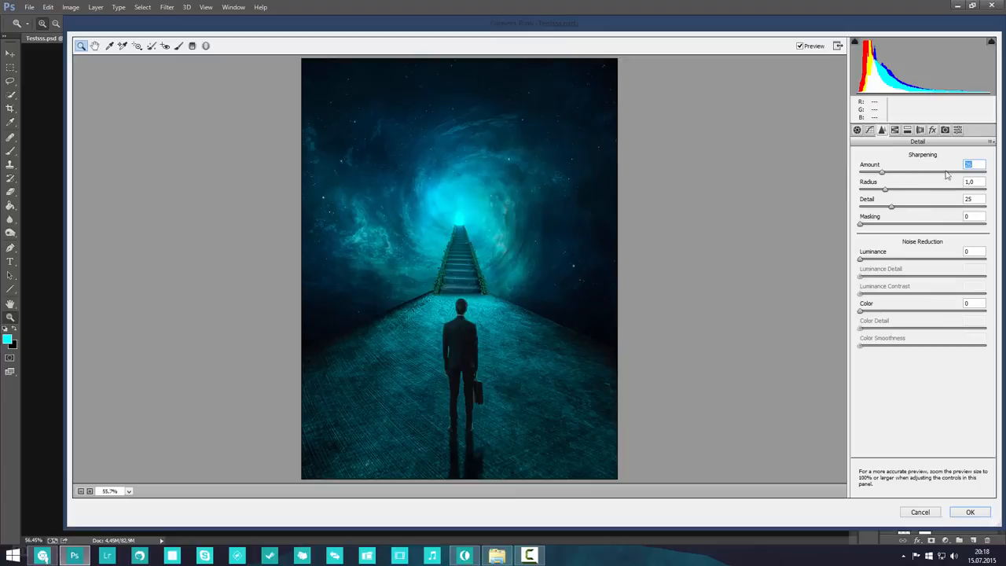
pyautogui.click(921, 131)
pyautogui.click(933, 131)
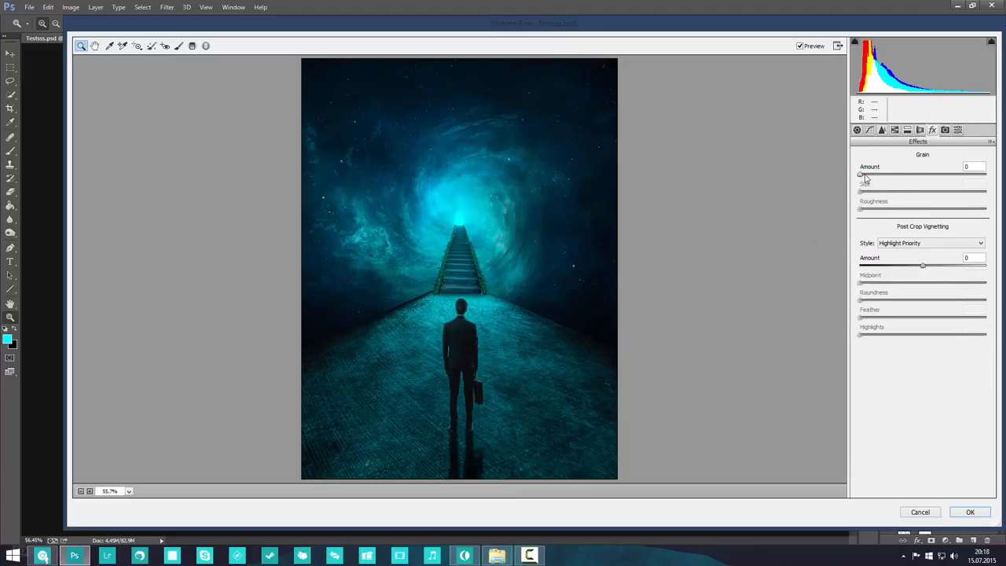
pyautogui.moveTo(862, 176); pyautogui.dragTo(875, 178)
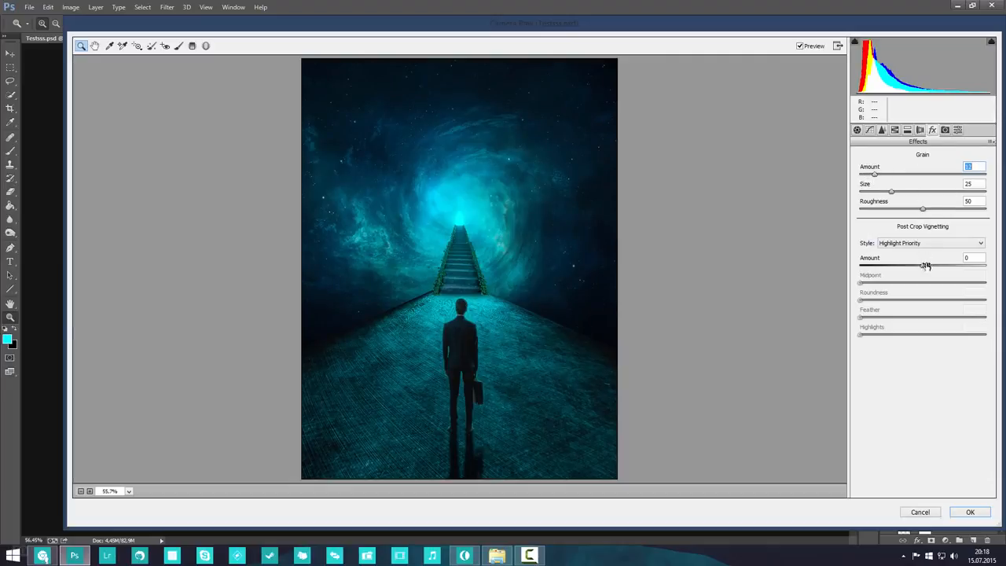
# - Add a strong dark Highlight Priority vignette around the image edges and apply the Camera Raw adjustments to Layer 9
pyautogui.moveTo(924, 270); pyautogui.dragTo(854, 269)
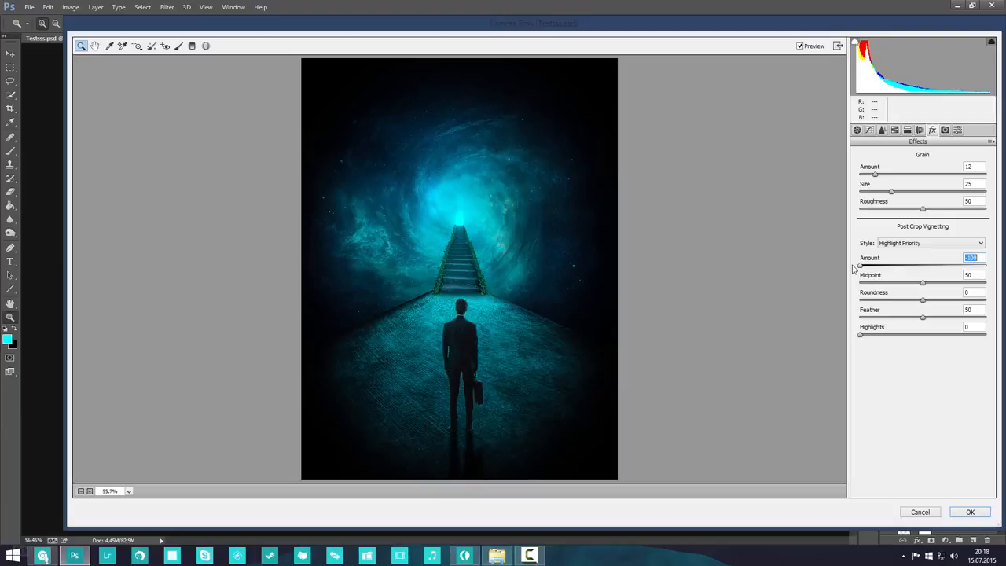
pyautogui.moveTo(857, 268)
pyautogui.mouseDown()
pyautogui.moveTo(912, 268)
pyautogui.moveTo(867, 265)
pyautogui.moveTo(876, 267)
pyautogui.mouseUp()
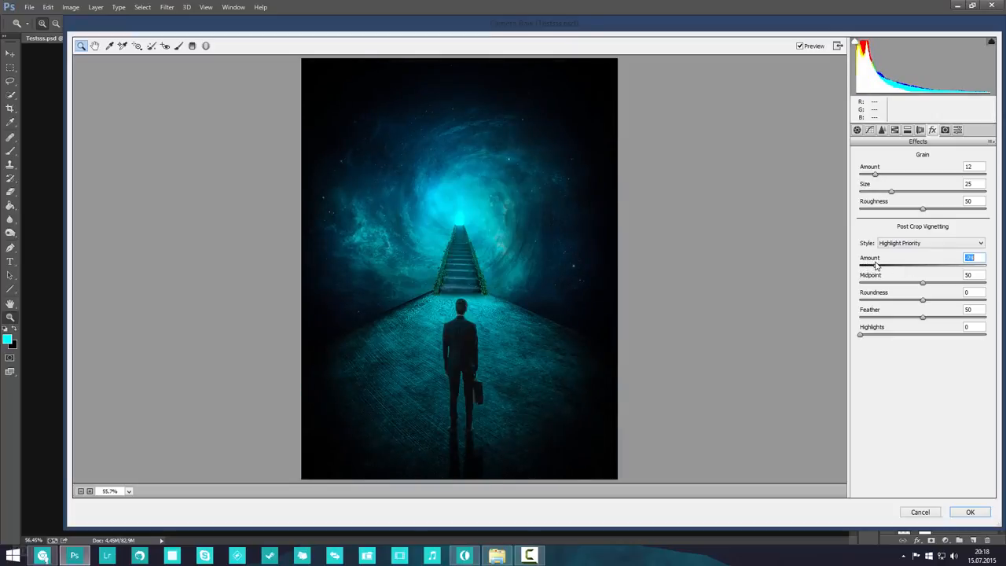
pyautogui.click(971, 513)
pyautogui.click(971, 512)
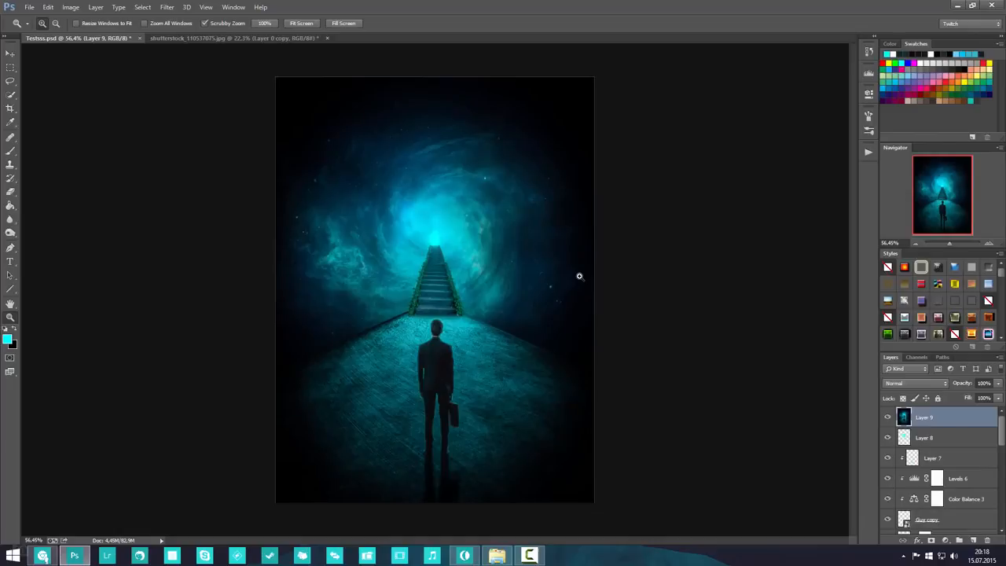
# - Compare the composite with and without the Camera Raw edits by toggling Layer 9's visibility
pyautogui.scroll(5, 460, 298)
pyautogui.scroll(-5, 460, 309)
pyautogui.click(889, 420)
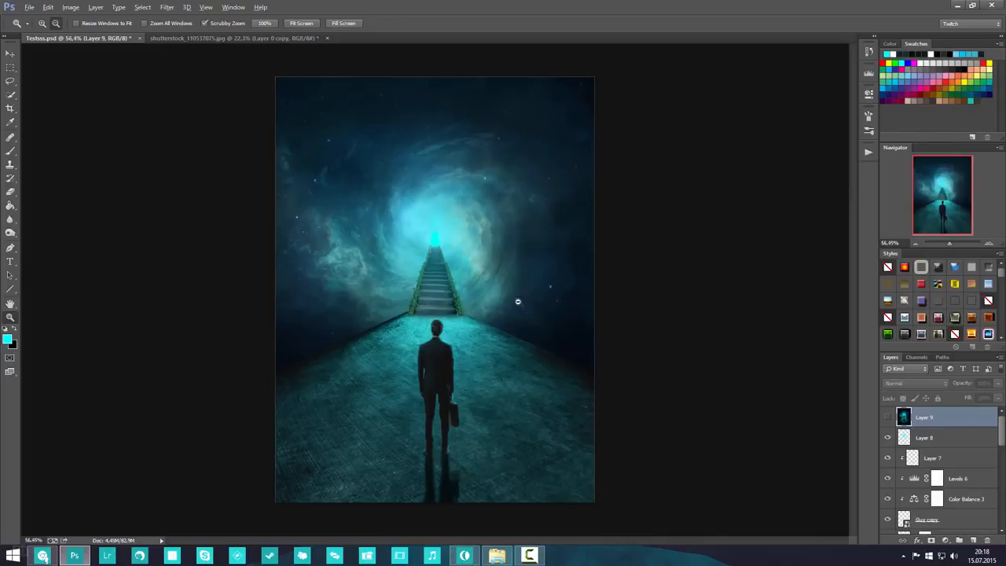
pyautogui.scroll(4, 518, 302)
pyautogui.scroll(-3, 516, 308)
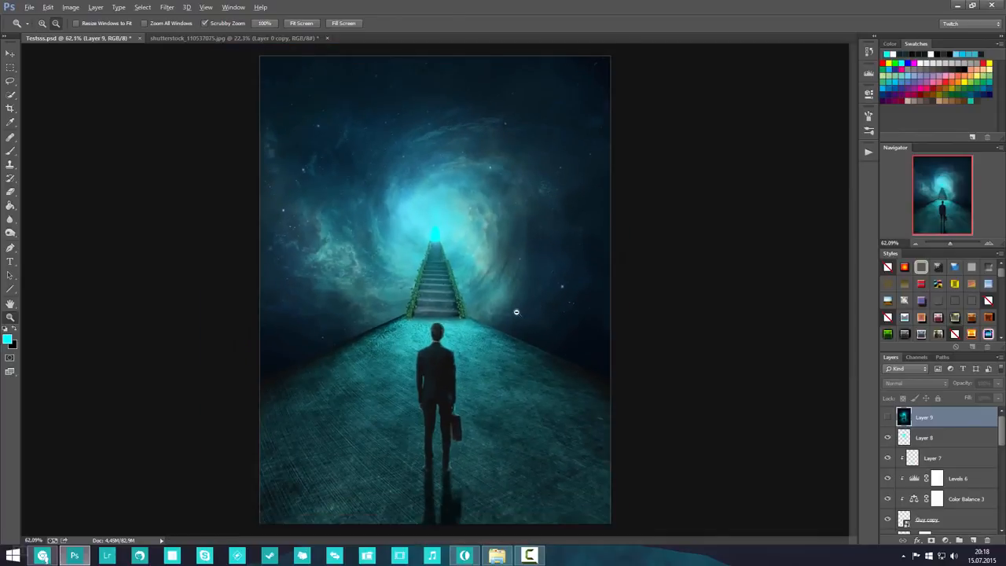
pyautogui.click(888, 419)
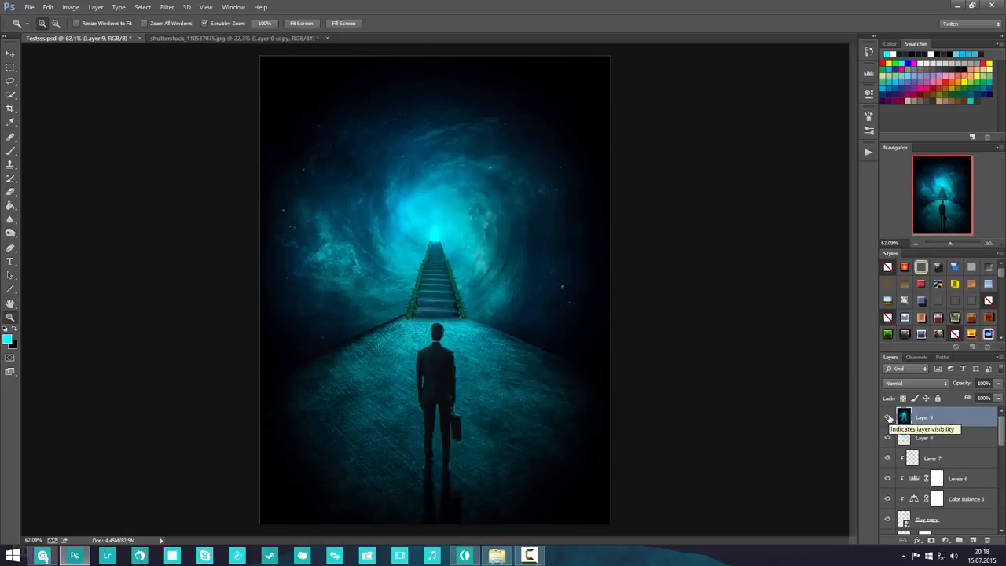
# - Hide Layer 9 and add an Exposure adjustment layer with exposure set to -0.44
pyautogui.click(887, 418)
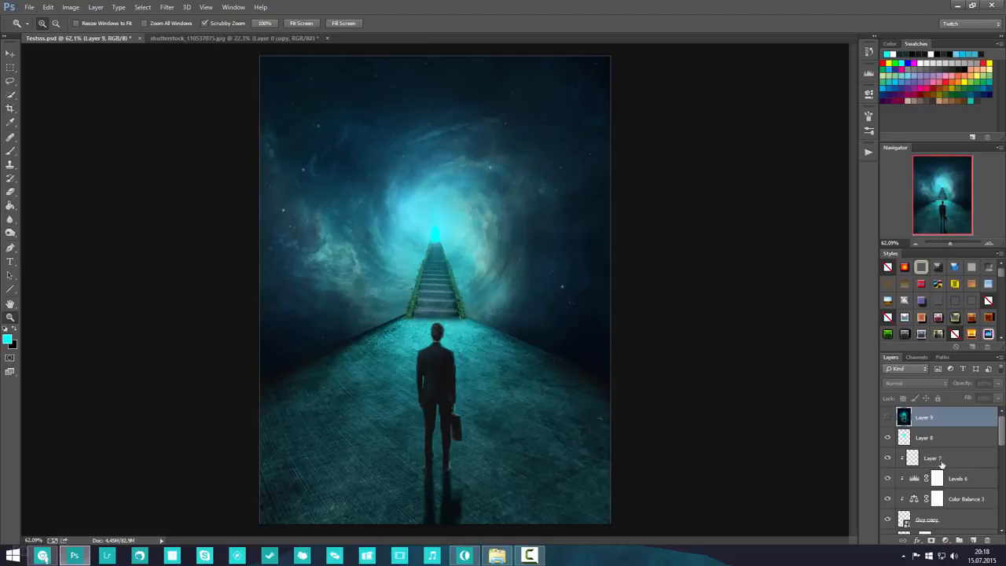
pyautogui.click(945, 540)
pyautogui.click(939, 385)
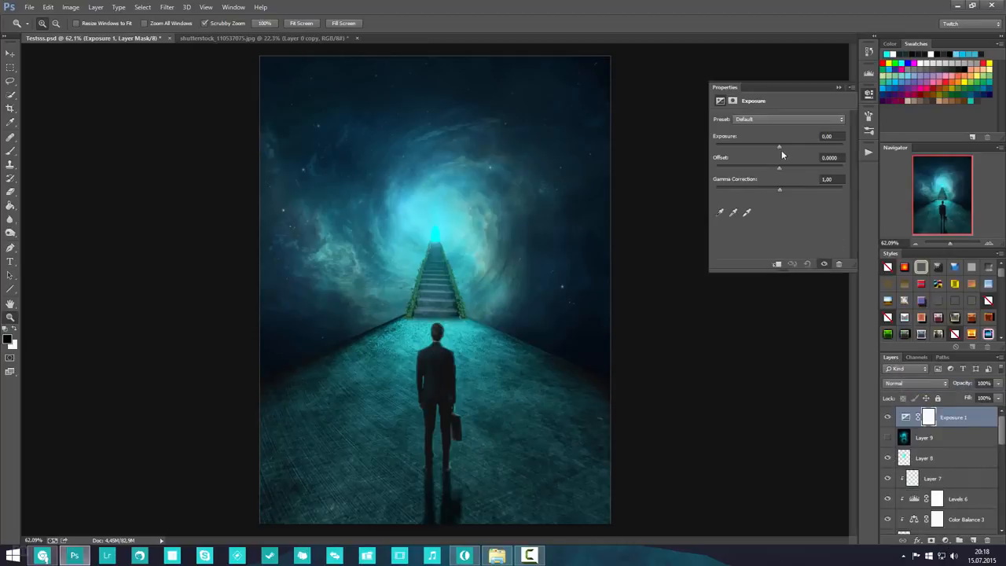
pyautogui.moveTo(780, 146); pyautogui.dragTo(773, 157)
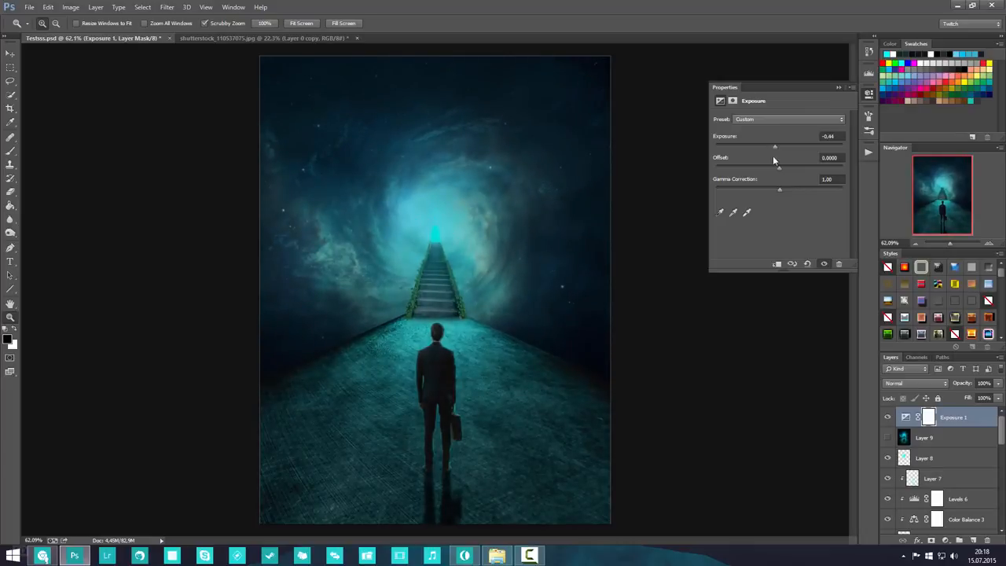
# - Add a Brightness/Contrast adjustment layer above Exposure 1 with contrast set to 50
pyautogui.click(945, 541)
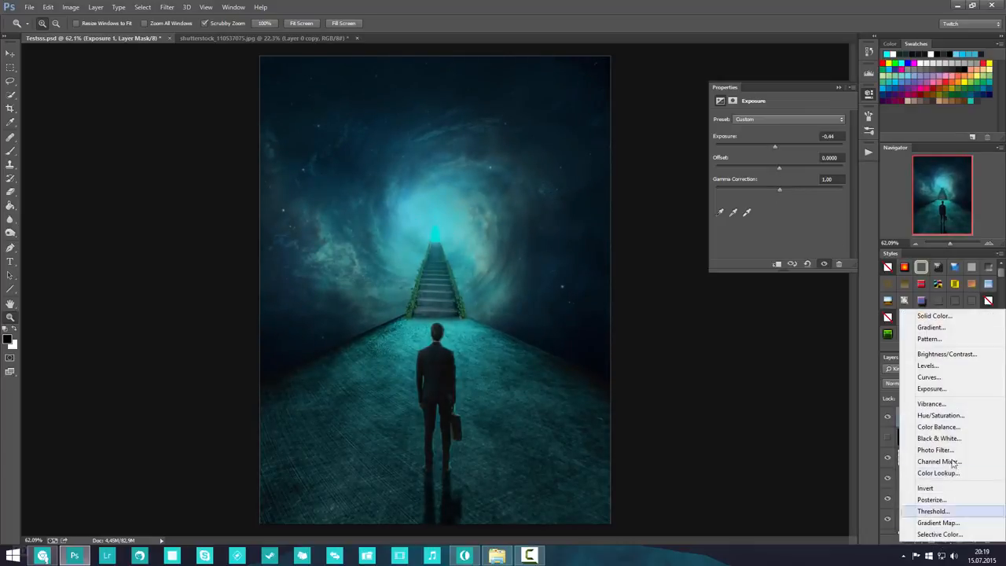
pyautogui.click(947, 354)
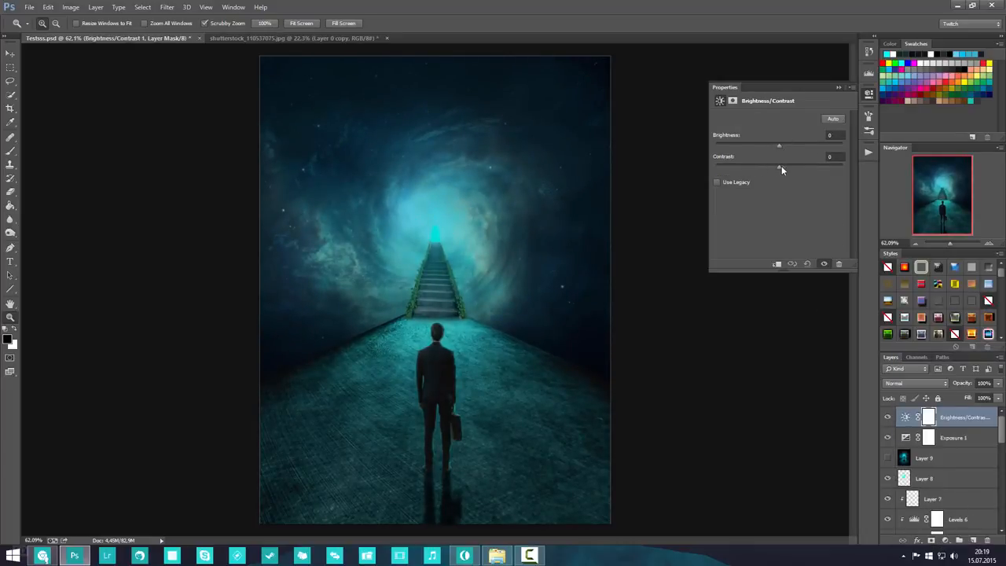
pyautogui.moveTo(803, 167); pyautogui.dragTo(810, 167)
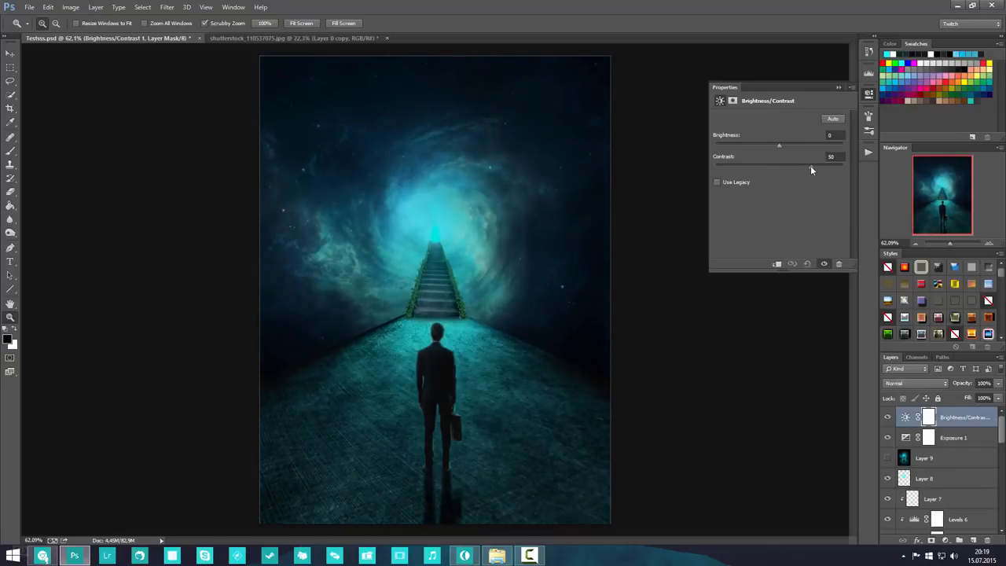
pyautogui.click(839, 88)
pyautogui.keyDown('alt'); pyautogui.click(566, 328); pyautogui.keyUp('alt')
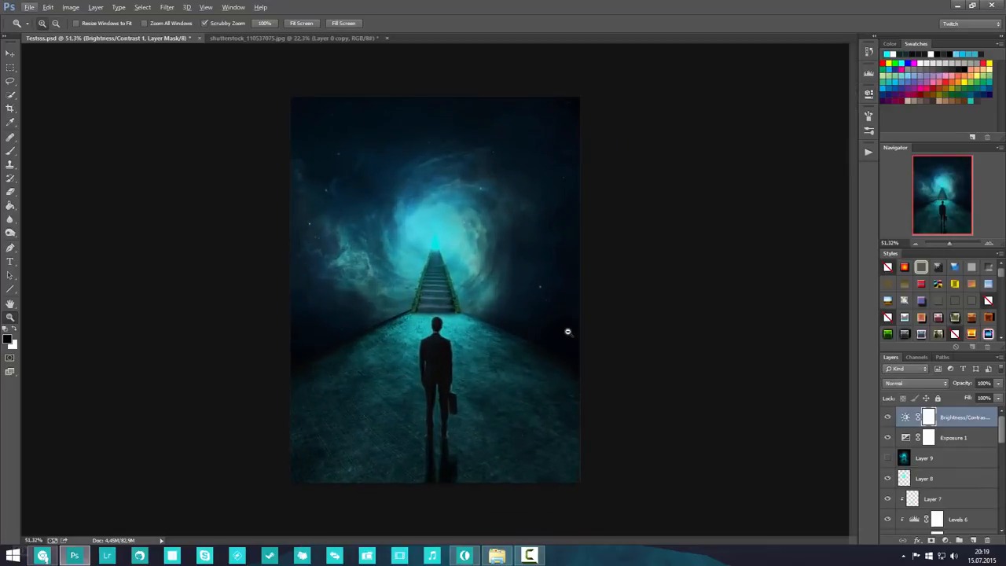
# - Delete the Brightness/Contrast and Exposure adjustment layers and show Layer 9 again
pyautogui.press('Delete')
pyautogui.press('Delete')
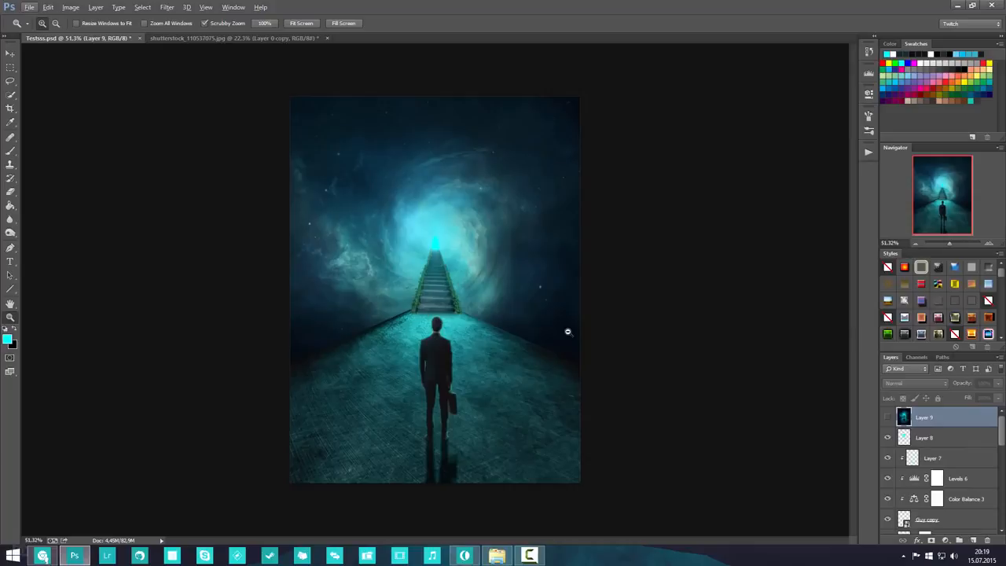
pyautogui.click(888, 417)
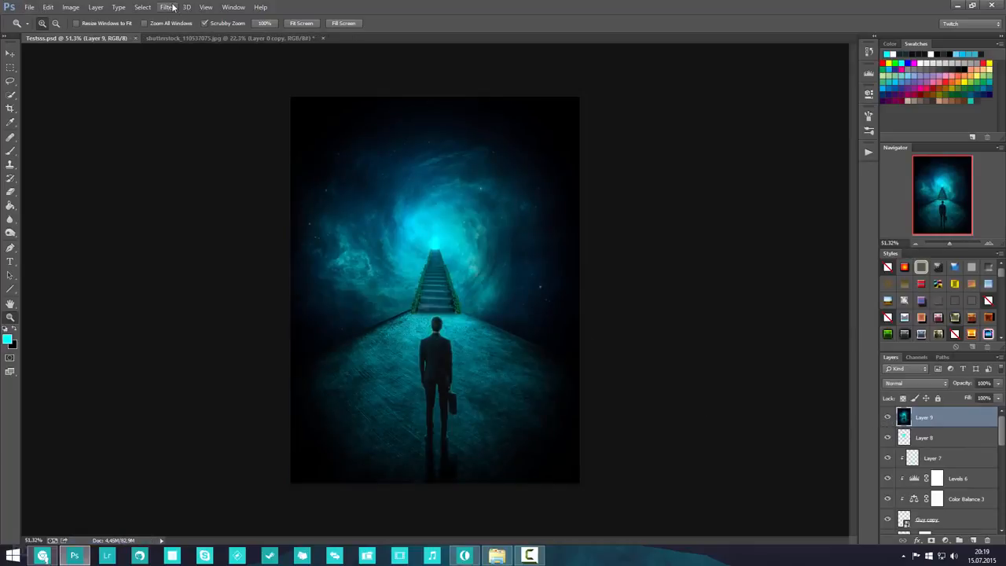
# - Examine the graded composite up close and as a whole with the interface panels hidden
pyautogui.click(167, 7)
pyautogui.click(971, 422)
pyautogui.scroll(3, 489, 268)
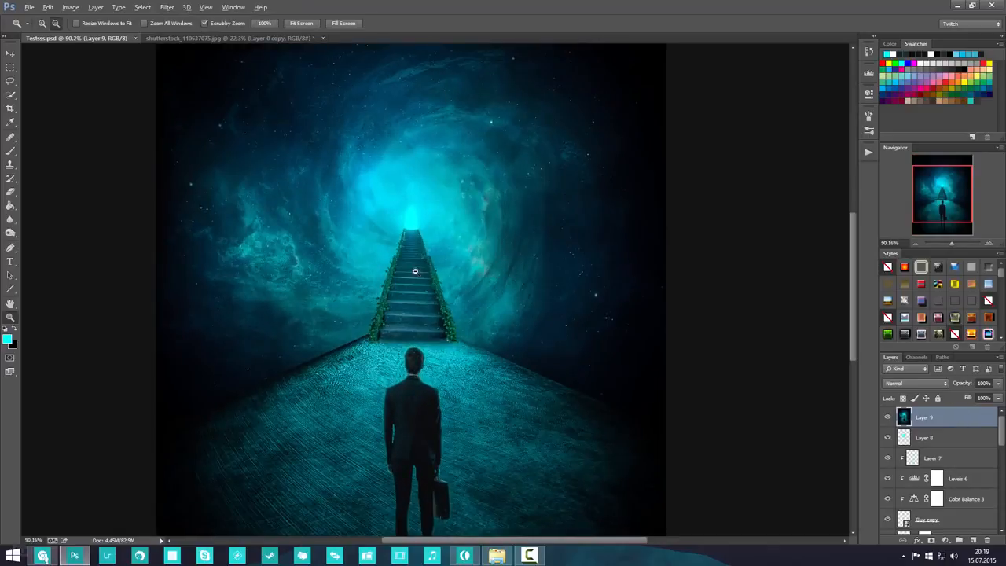
pyautogui.scroll(-2, 419, 278)
pyautogui.scroll(-1, 419, 279)
pyautogui.scroll(1, 421, 284)
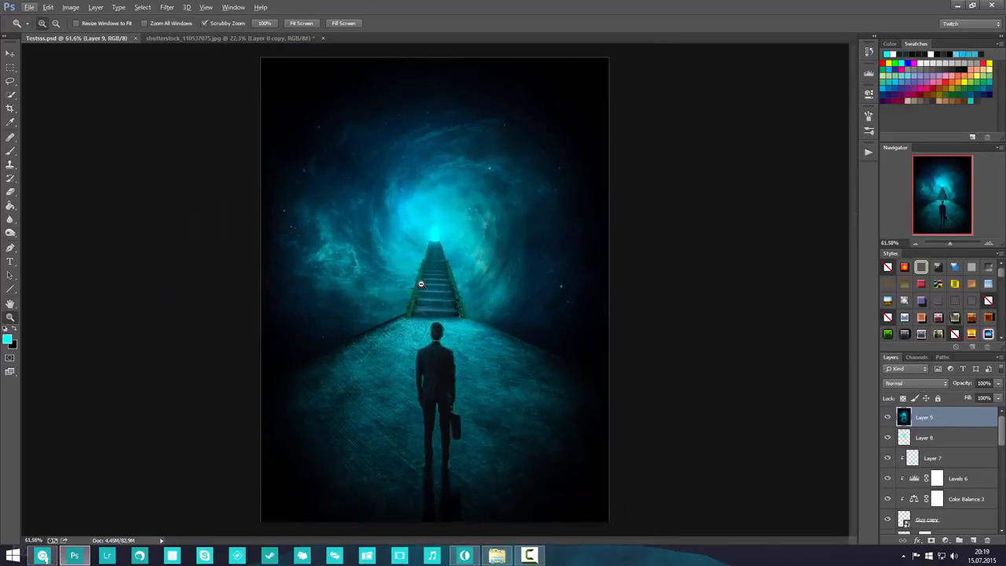
pyautogui.press('Tab')
pyautogui.scroll(1, 426, 286)
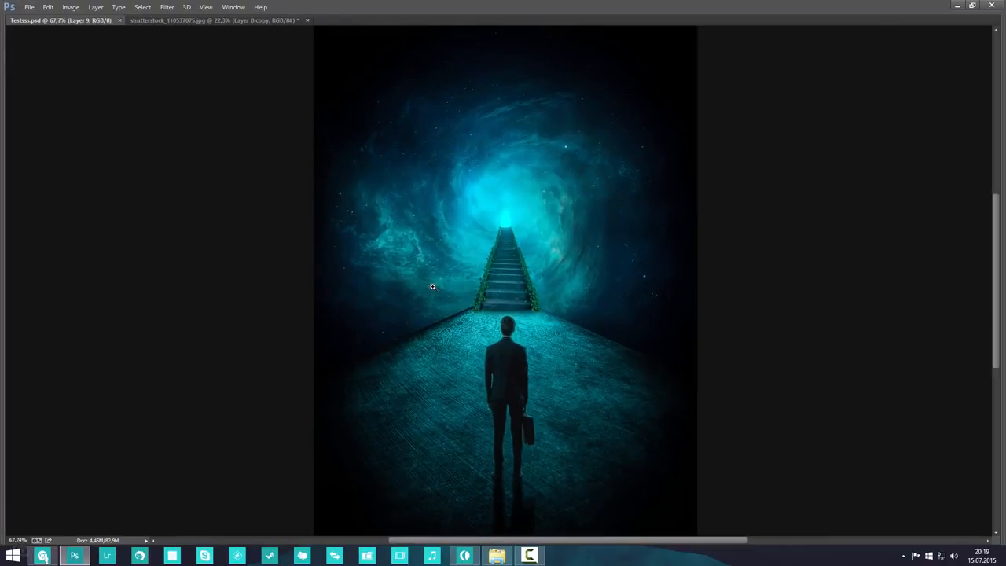
pyautogui.press('alt')
pyautogui.scroll(-1, 412, 338)
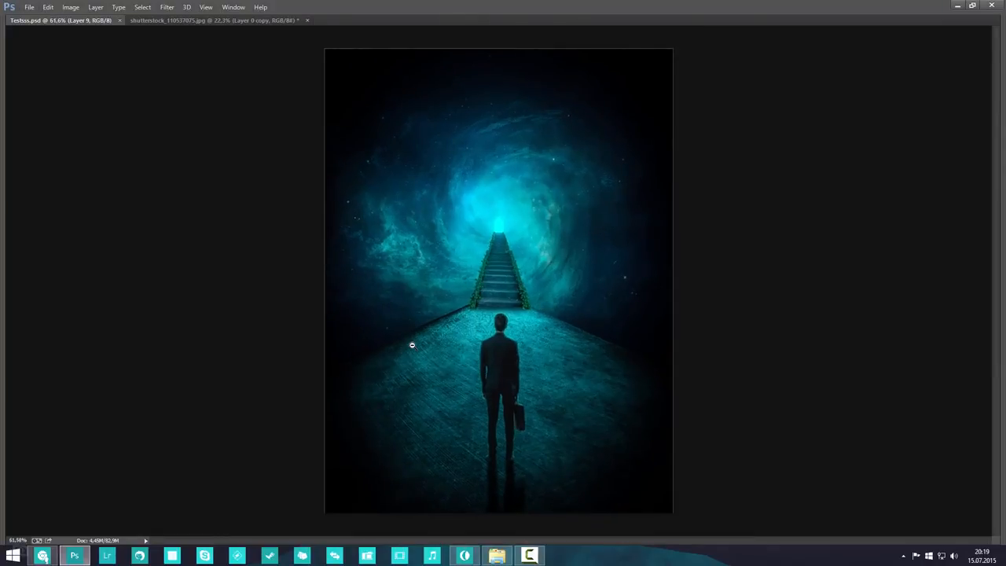